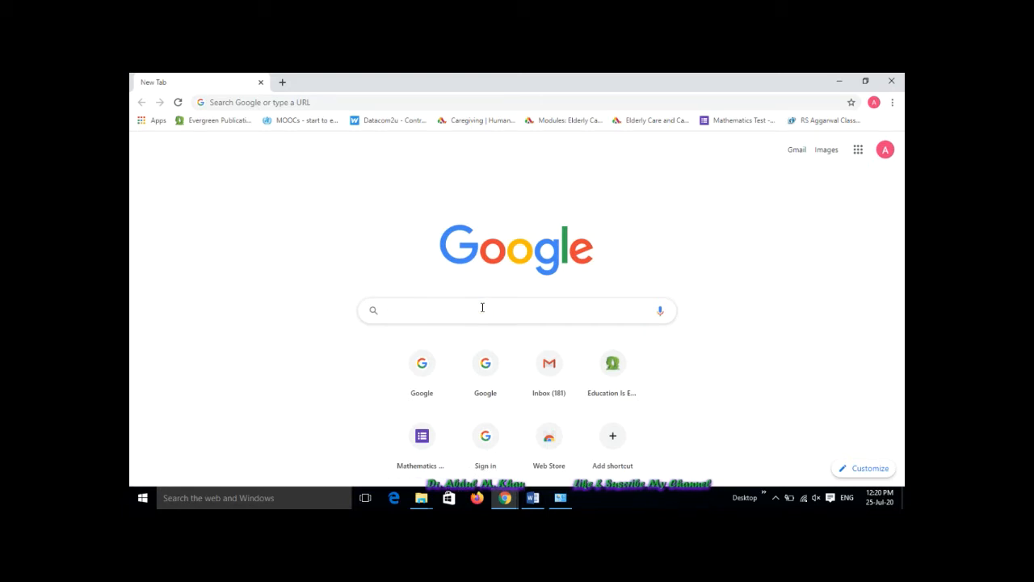
- Search the web for "google forms" and open the personal version of Google Forms from the product page
{"action": "type", "text": "google forms"}
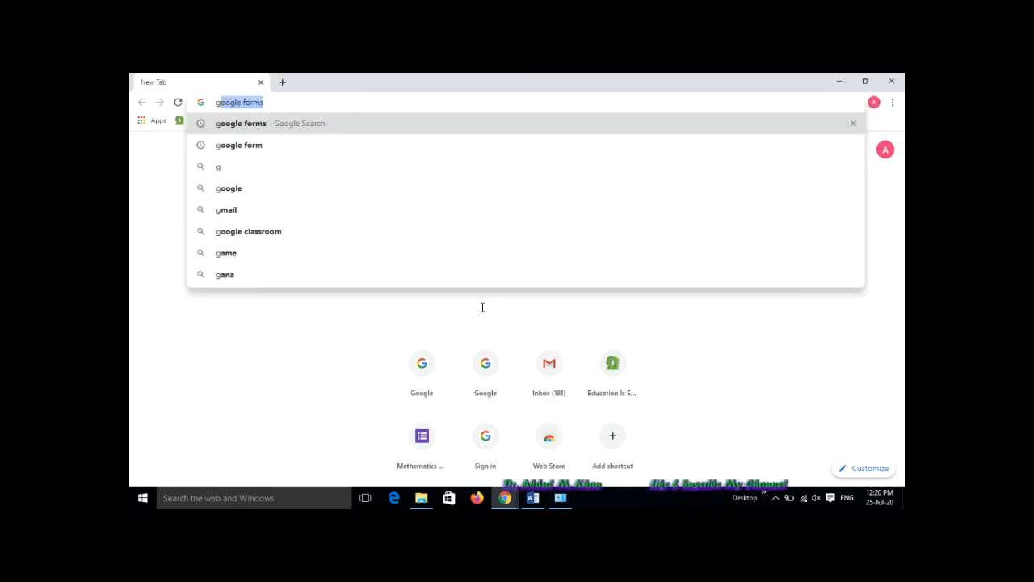
{"action": "left_click", "coordinate": [283, 125]}
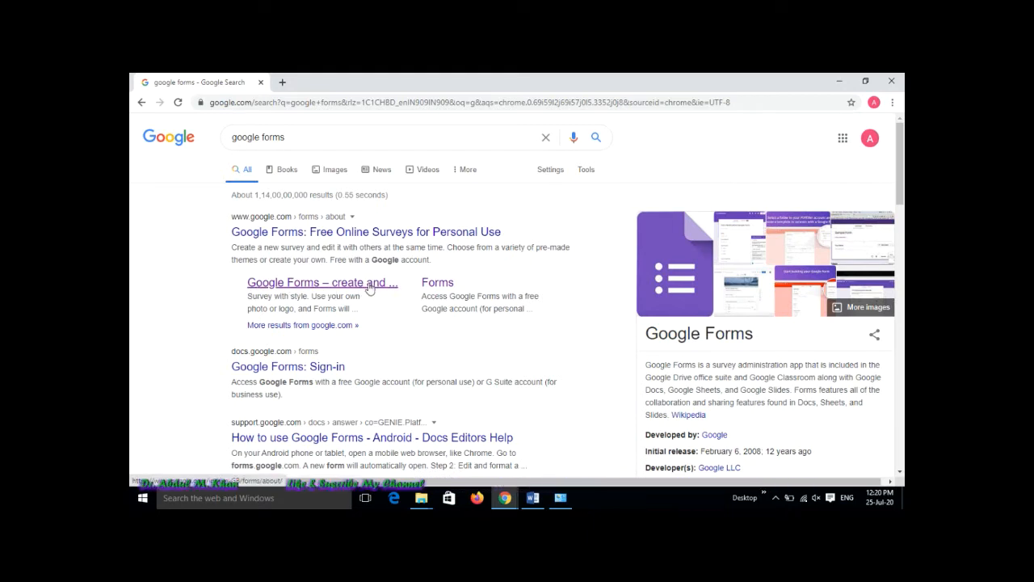
{"action": "left_click", "coordinate": [315, 288]}
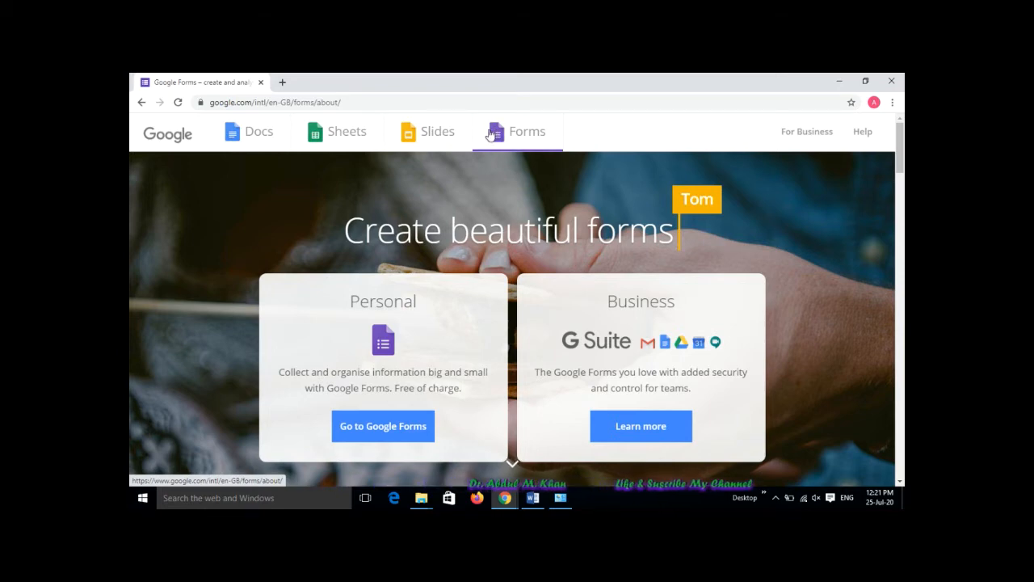
{"action": "left_click", "coordinate": [386, 433]}
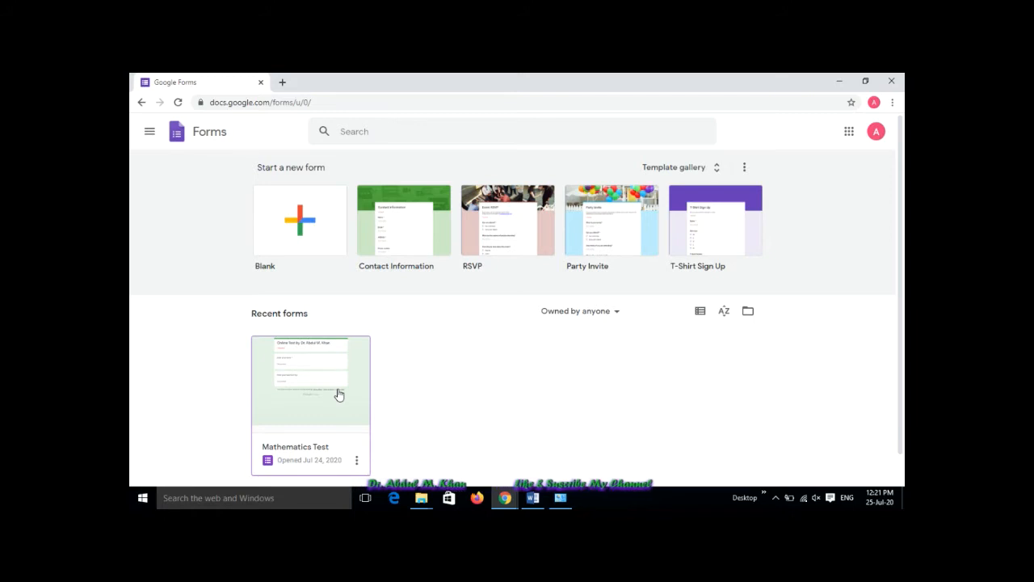
- Create a blank form and name the form file "Maths"
{"action": "left_click", "coordinate": [301, 219]}
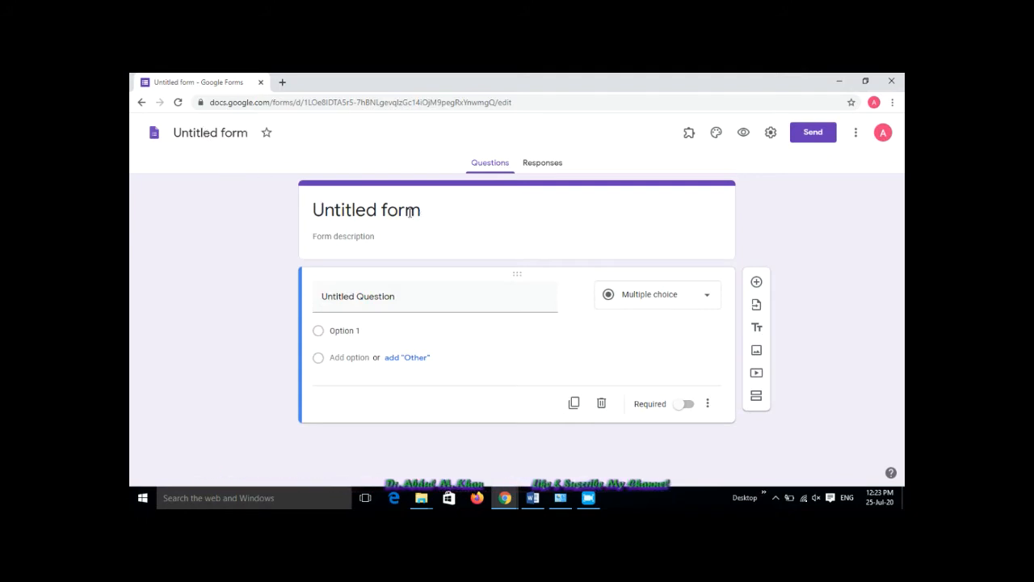
{"action": "left_click", "coordinate": [249, 136]}
{"action": "left_click_drag", "start_coordinate": [249, 136], "coordinate": [235, 133]}
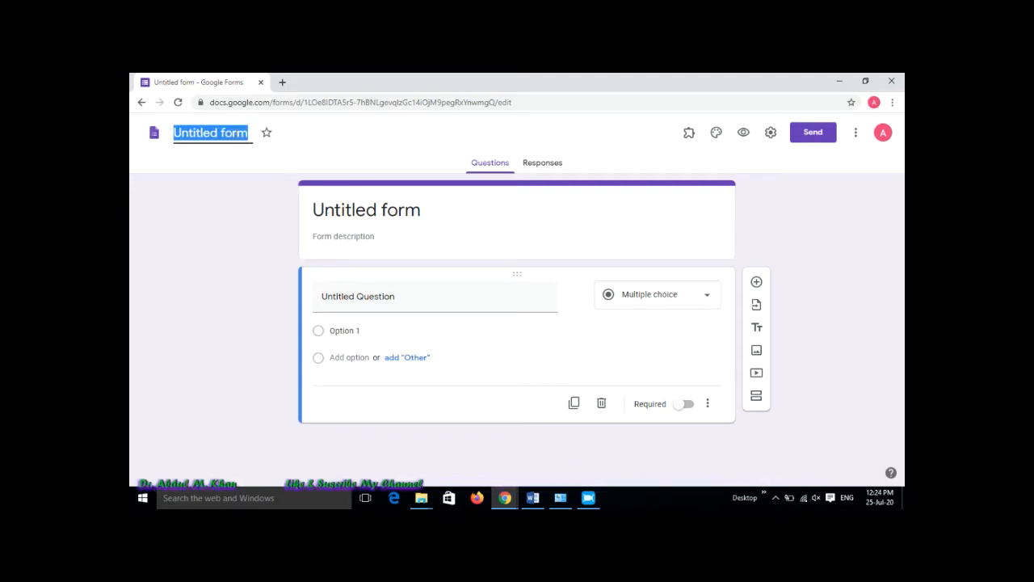
{"action": "type", "text": "M"}
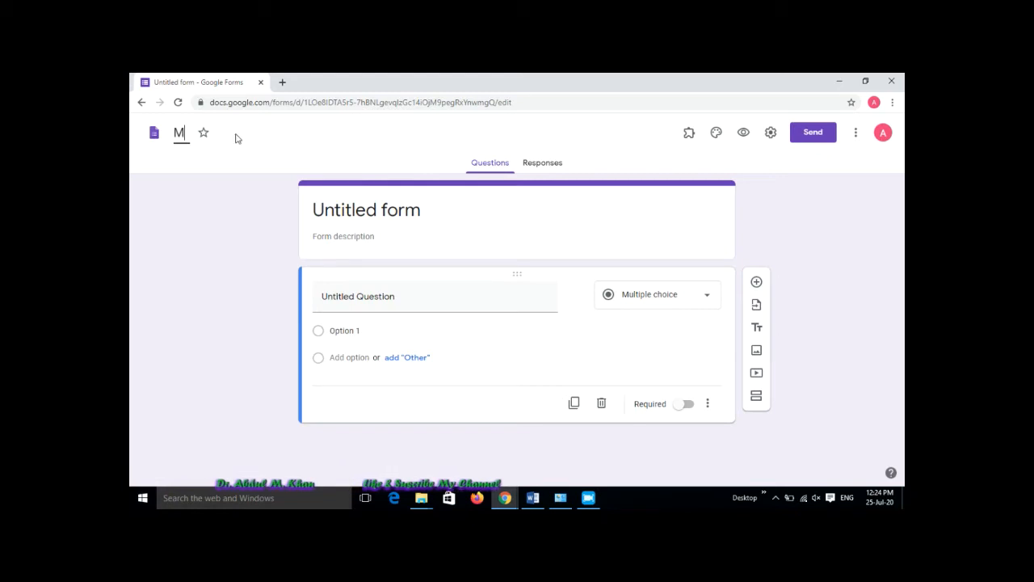
{"action": "type", "text": "aths"}
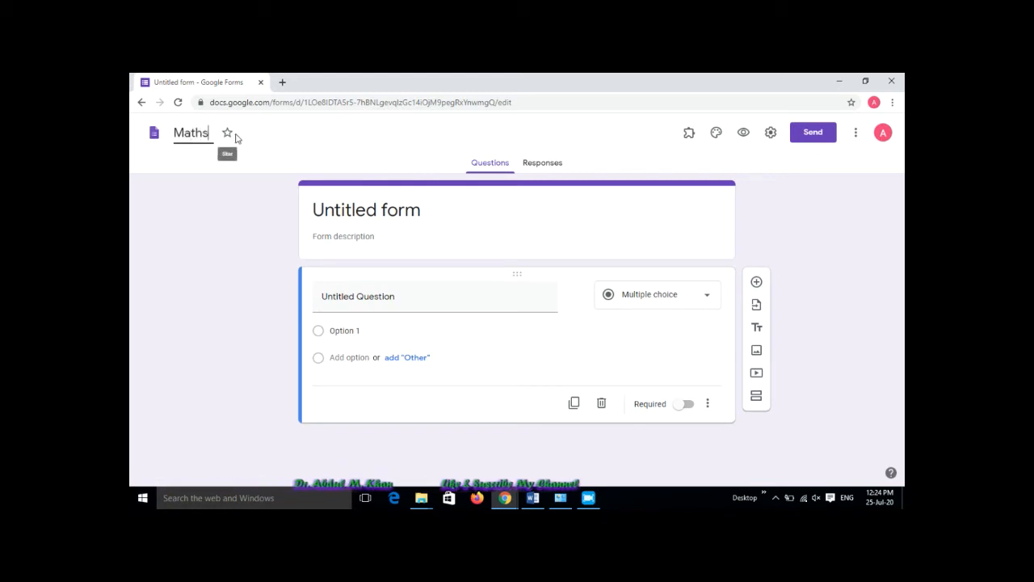
- Replace the title in the form's header with "Online Math Test"
{"action": "left_click", "coordinate": [352, 212]}
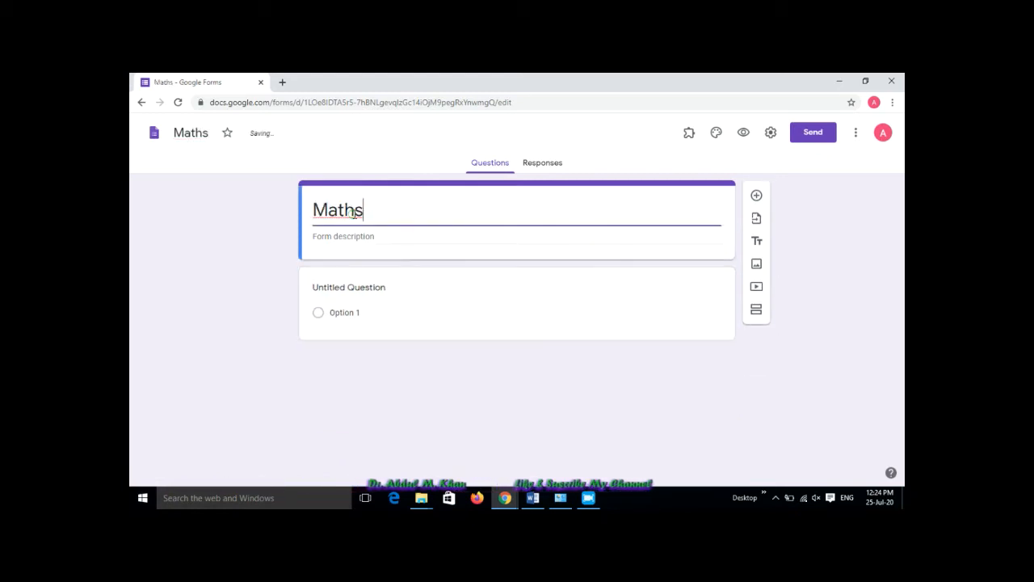
{"action": "left_click_drag", "start_coordinate": [371, 211], "coordinate": [314, 210]}
{"action": "left_click", "coordinate": [315, 209]}
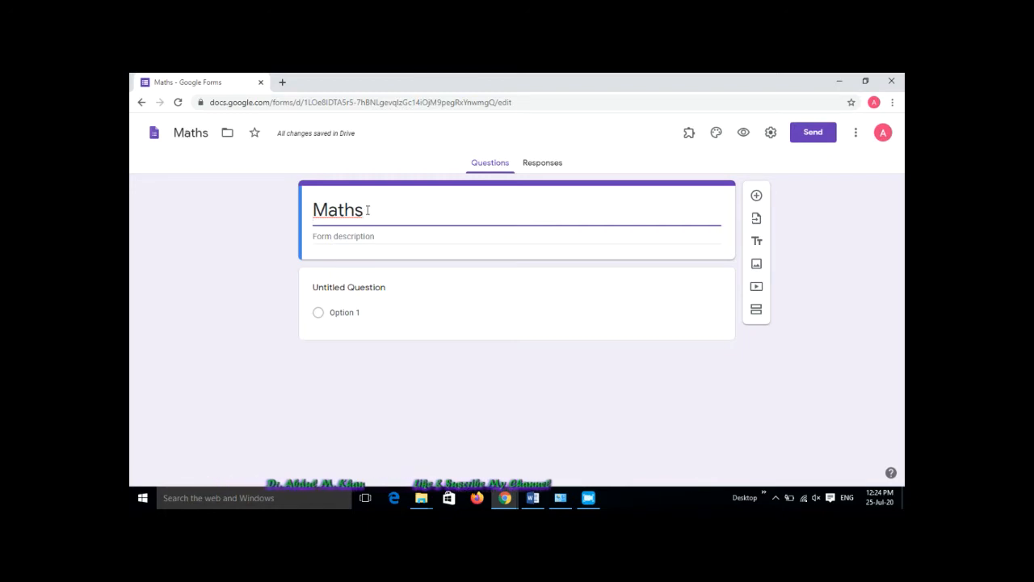
{"action": "left_click_drag", "start_coordinate": [368, 210], "coordinate": [310, 212]}
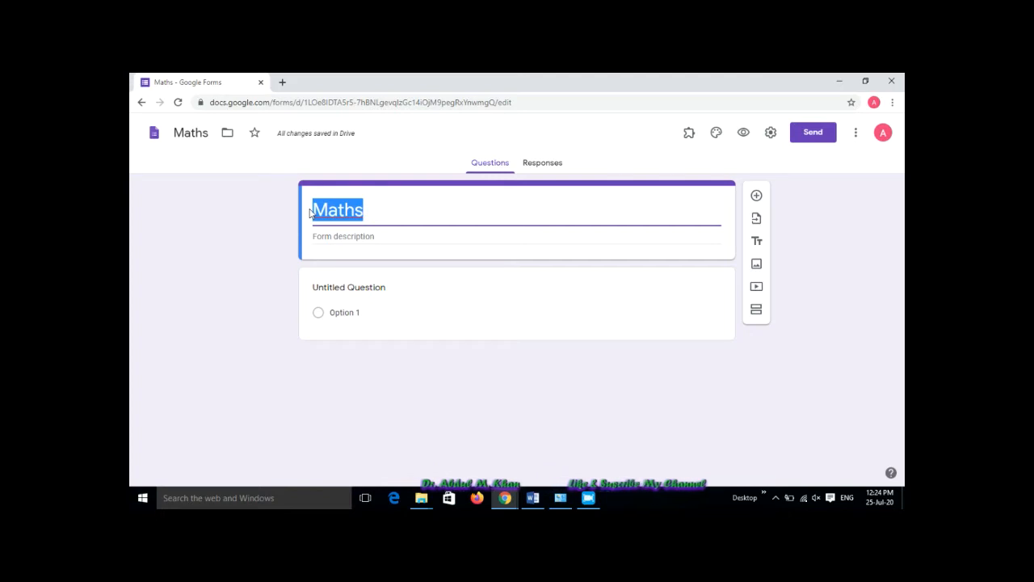
{"action": "type", "text": "Onlim"}
{"action": "key", "text": "BackSpace"}
{"action": "type", "text": "ne"}
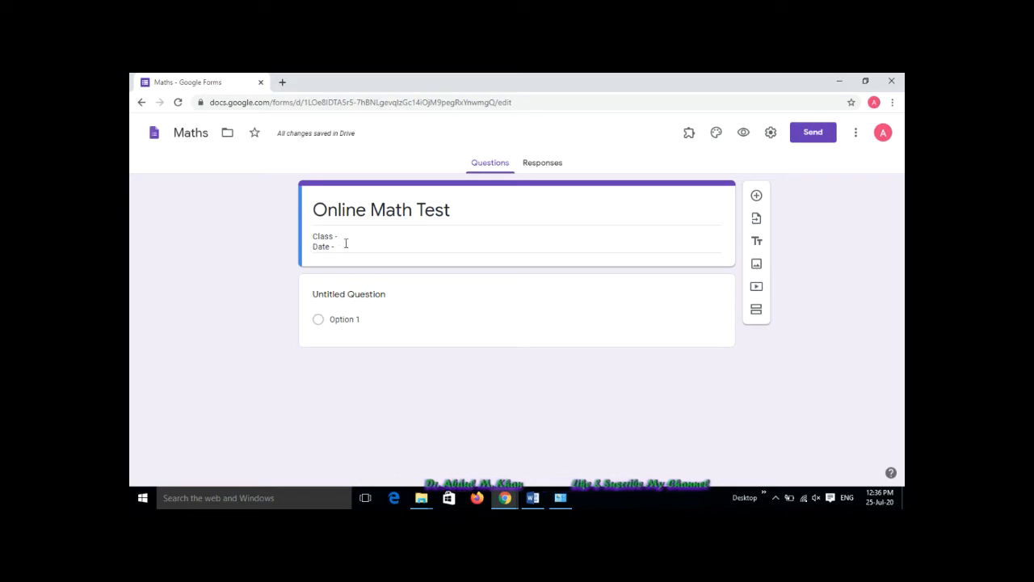
- Add the line "Exam- Annual" below the Date line in the form description
{"action": "left_click", "coordinate": [346, 245]}
{"action": "left_click", "coordinate": [348, 246]}
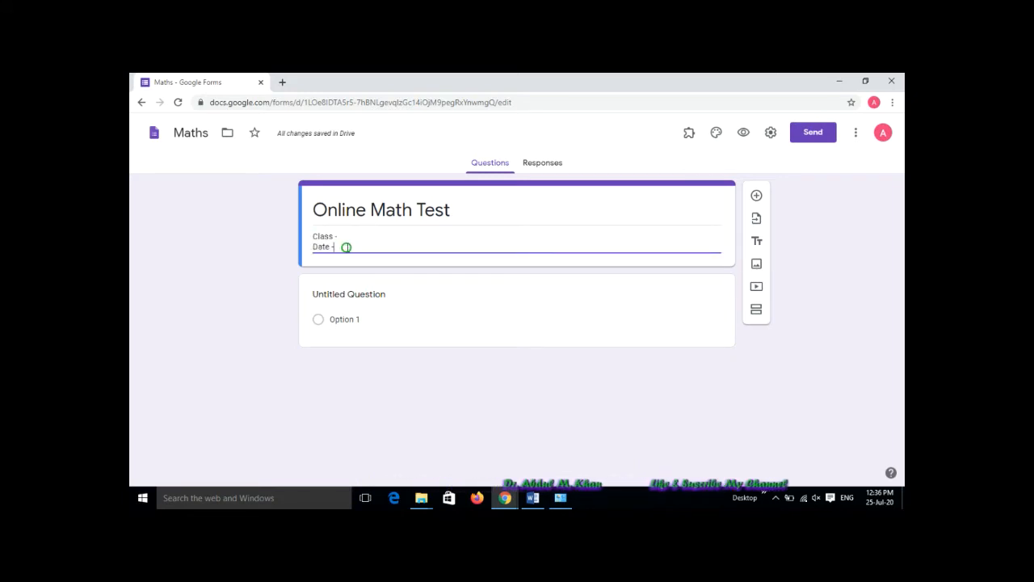
{"action": "key", "text": "Return"}
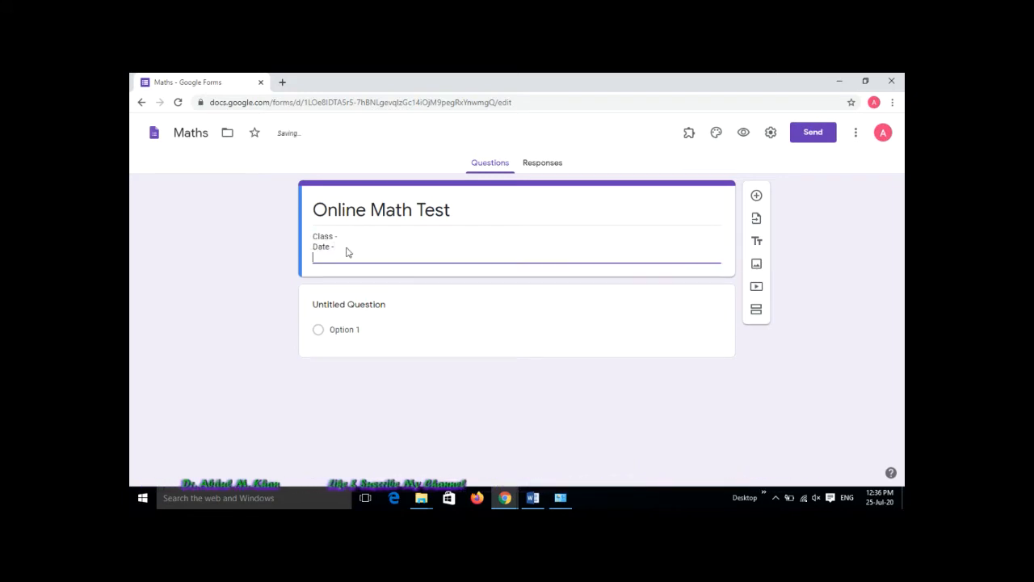
{"action": "type", "text": "Exam"}
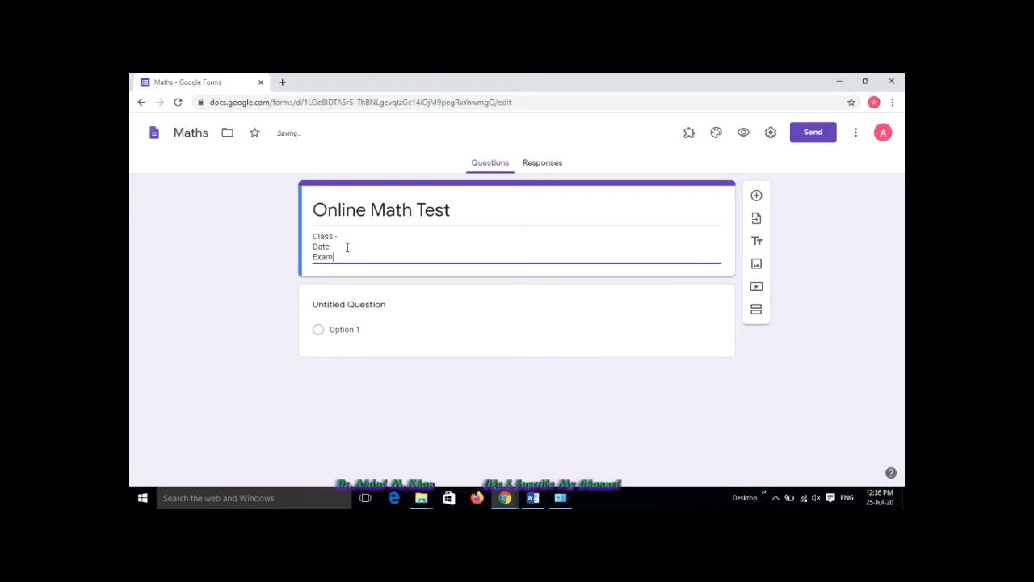
{"action": "type", "text": "- Annual"}
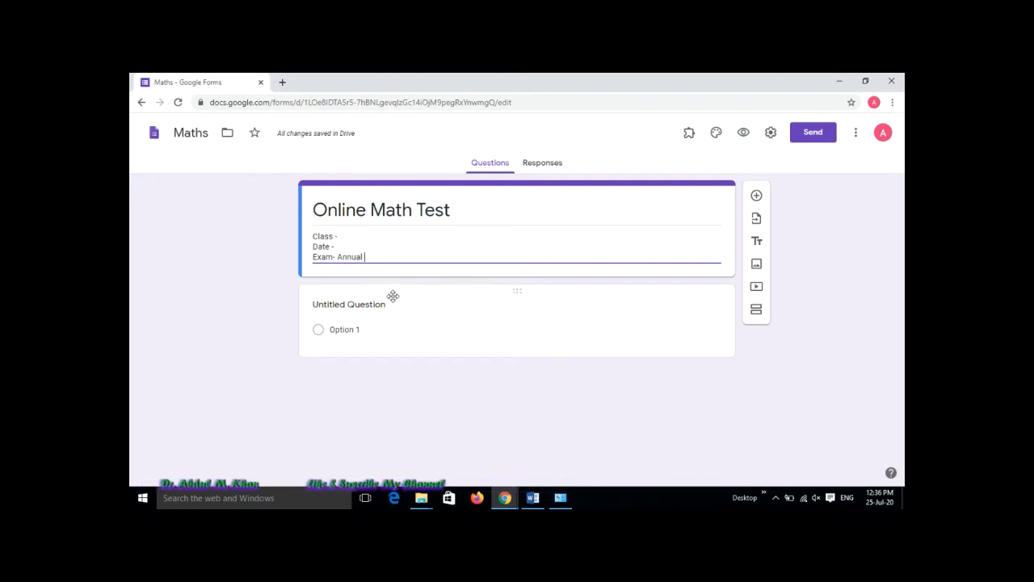
- Change the untitled first question's type to Short answer
{"action": "left_click", "coordinate": [357, 328]}
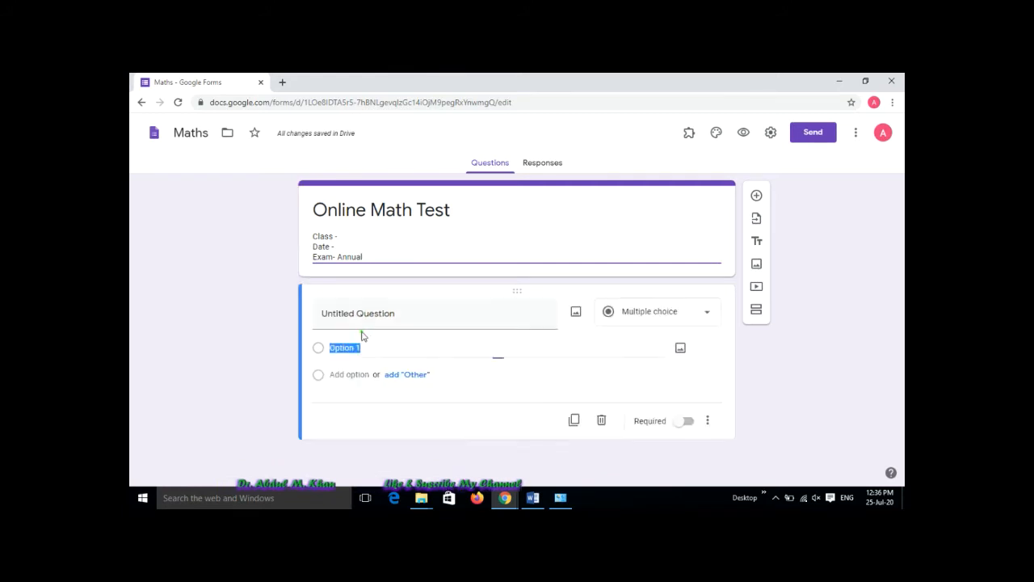
{"action": "left_click", "coordinate": [633, 318]}
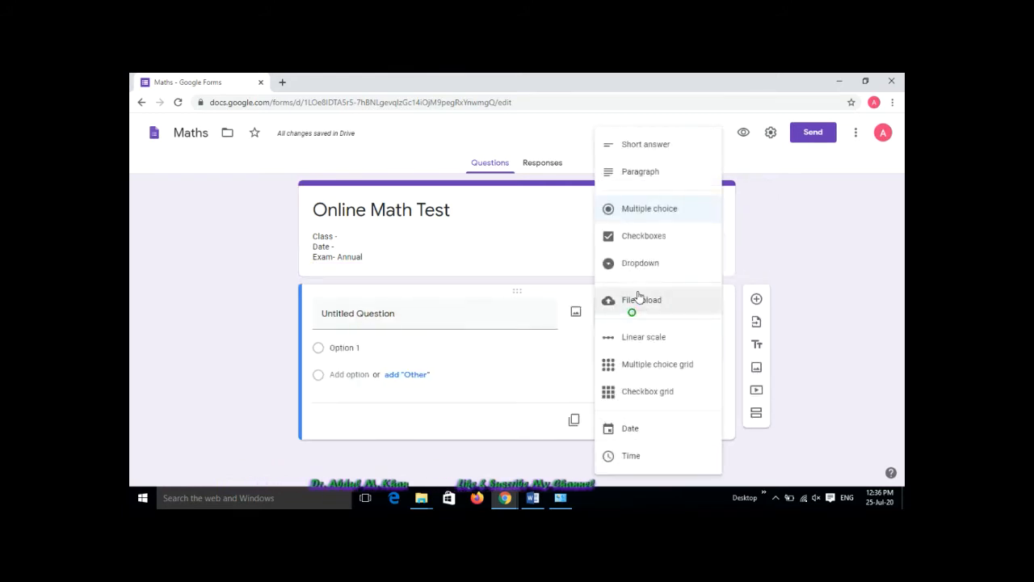
{"action": "left_click", "coordinate": [646, 144]}
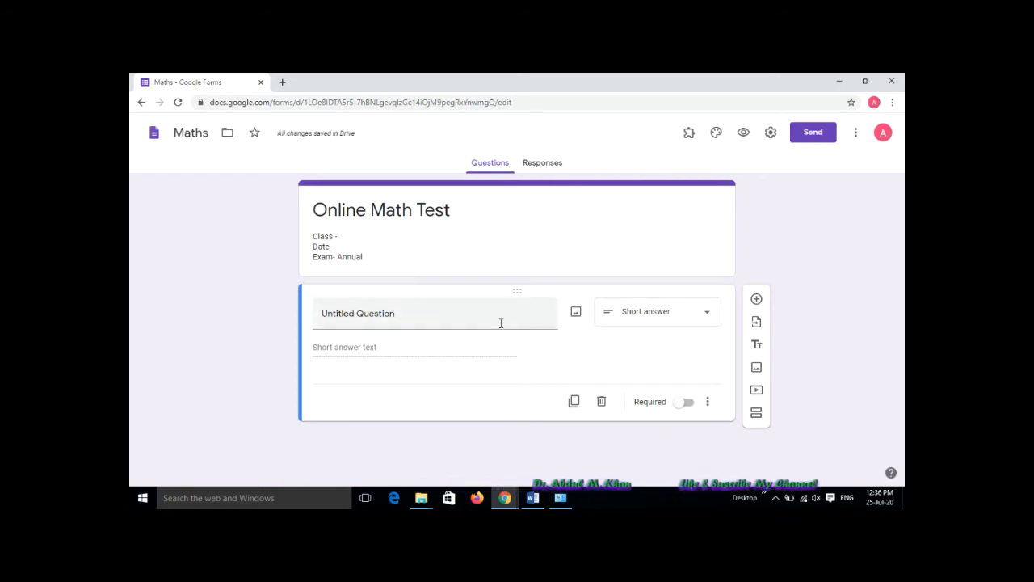
- Title the short answer question "Enter your name" and make it required
{"action": "left_click", "coordinate": [388, 317]}
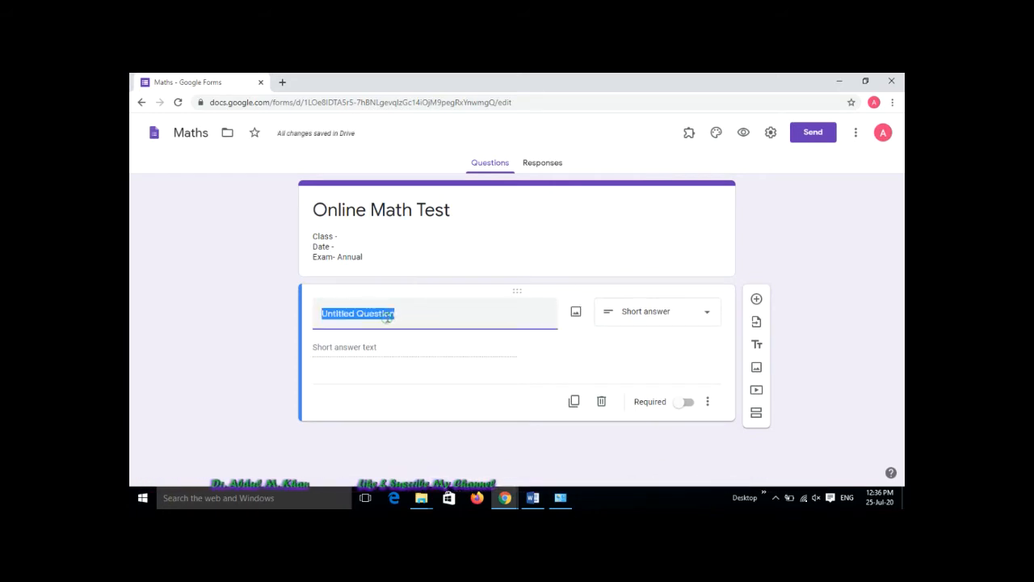
{"action": "type", "text": "E"}
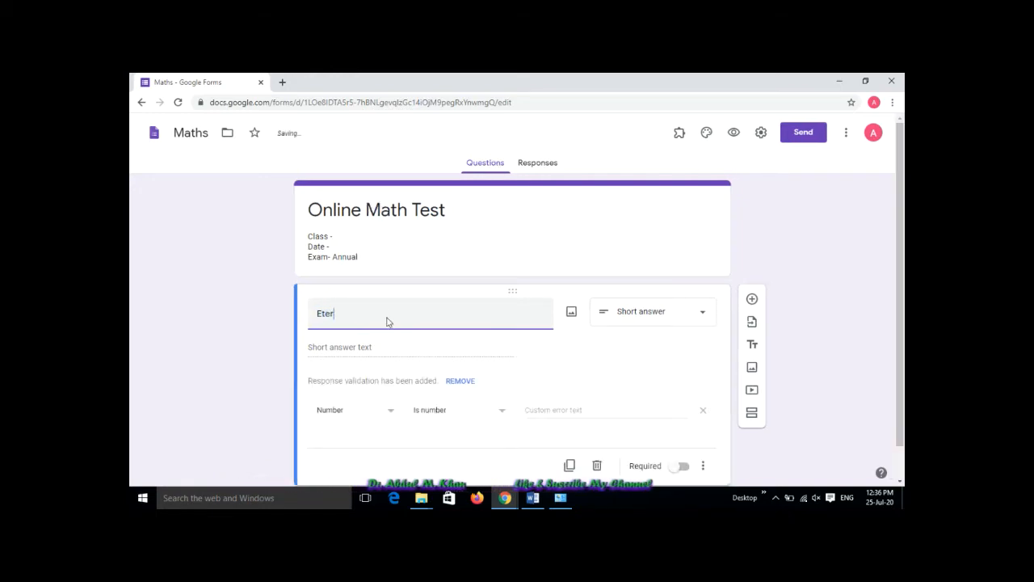
{"action": "type", "text": "n"}
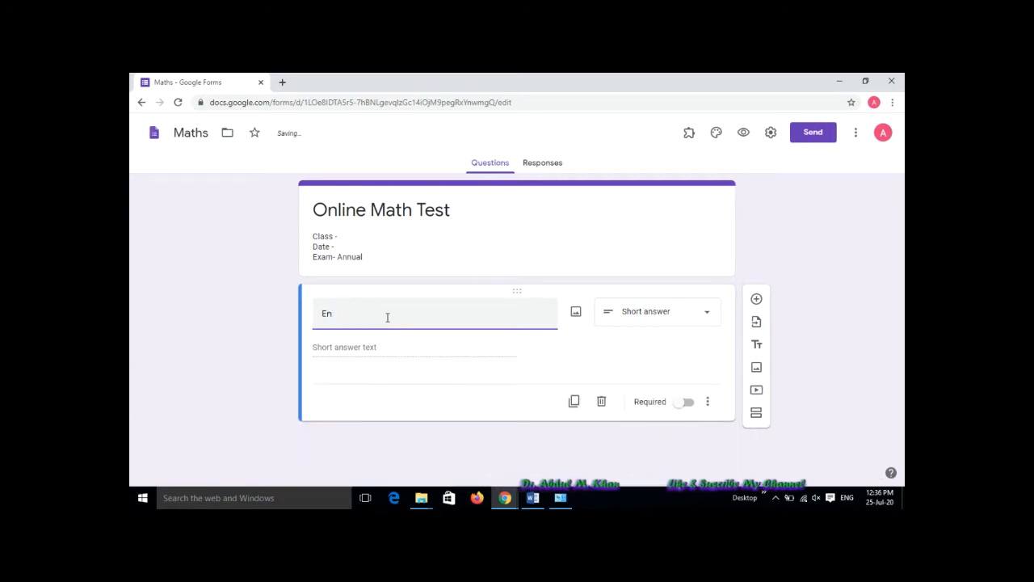
{"action": "key", "text": "BackSpace"}
{"action": "type", "text": "nter"}
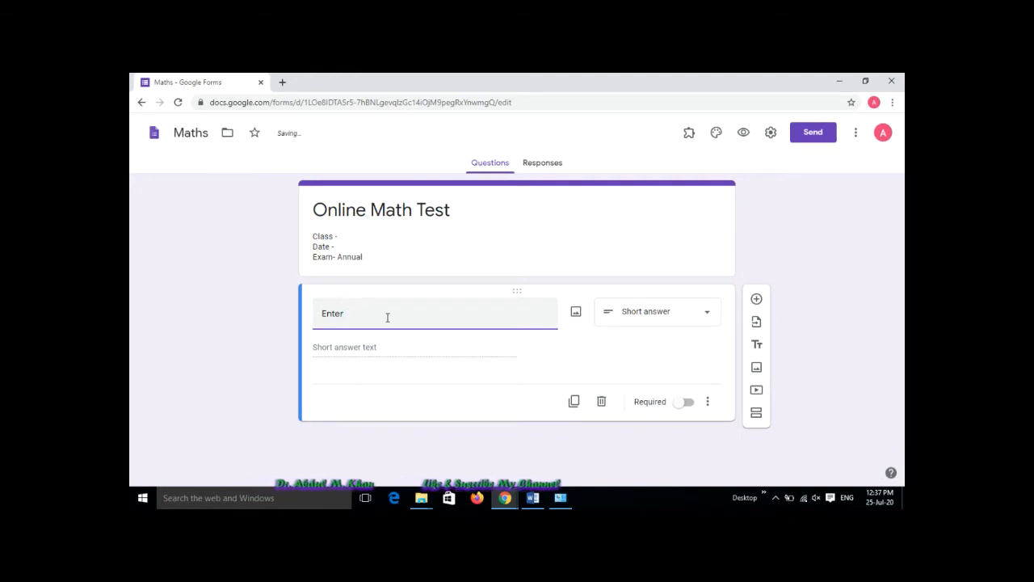
{"action": "type", "text": " your name"}
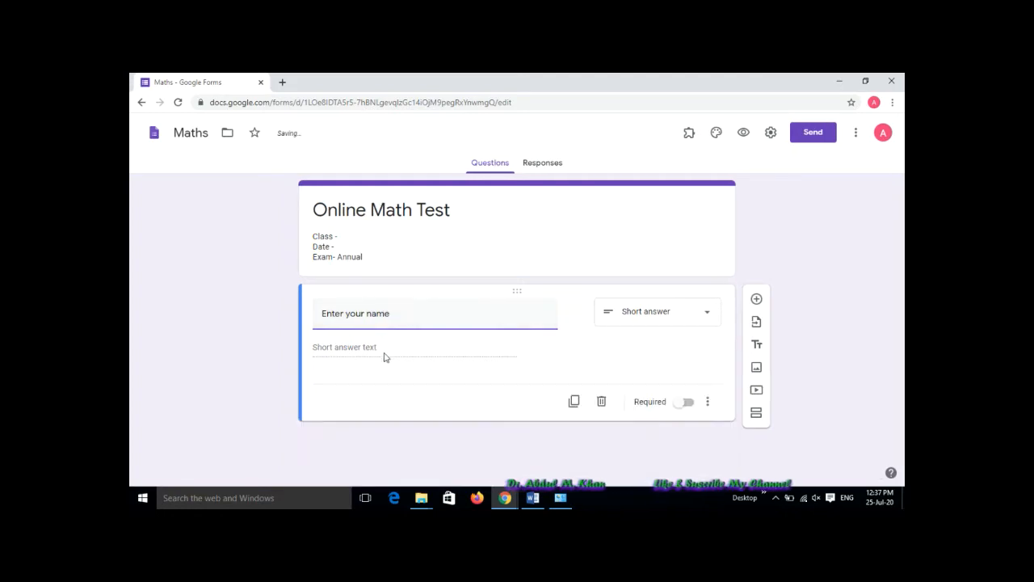
{"action": "left_click", "coordinate": [421, 349]}
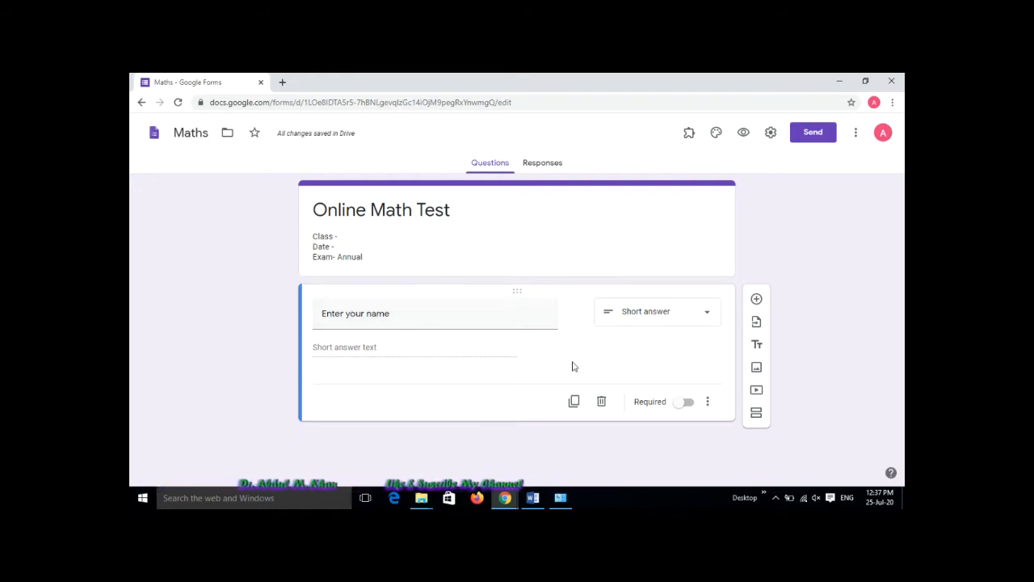
{"action": "left_click", "coordinate": [683, 404]}
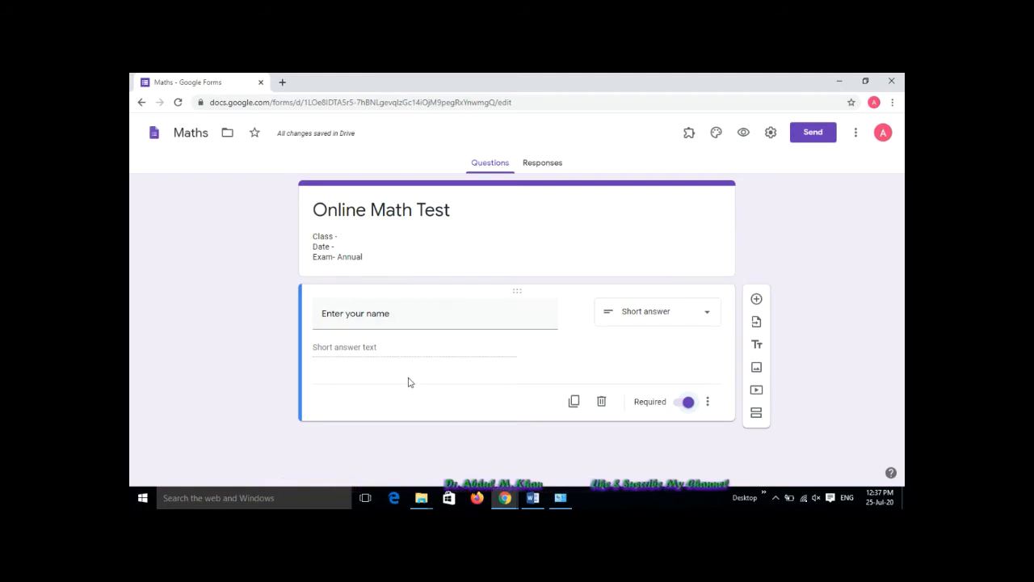
- Duplicate the "Enter your name" question and retitle the copy "Enter your mobile number"
{"action": "left_click", "coordinate": [575, 403]}
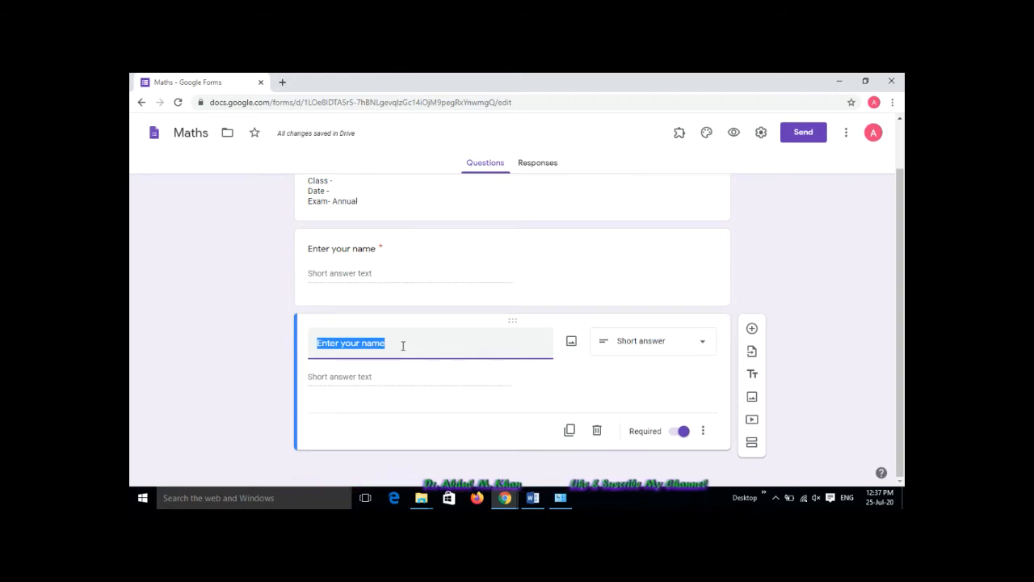
{"action": "type", "text": "En"}
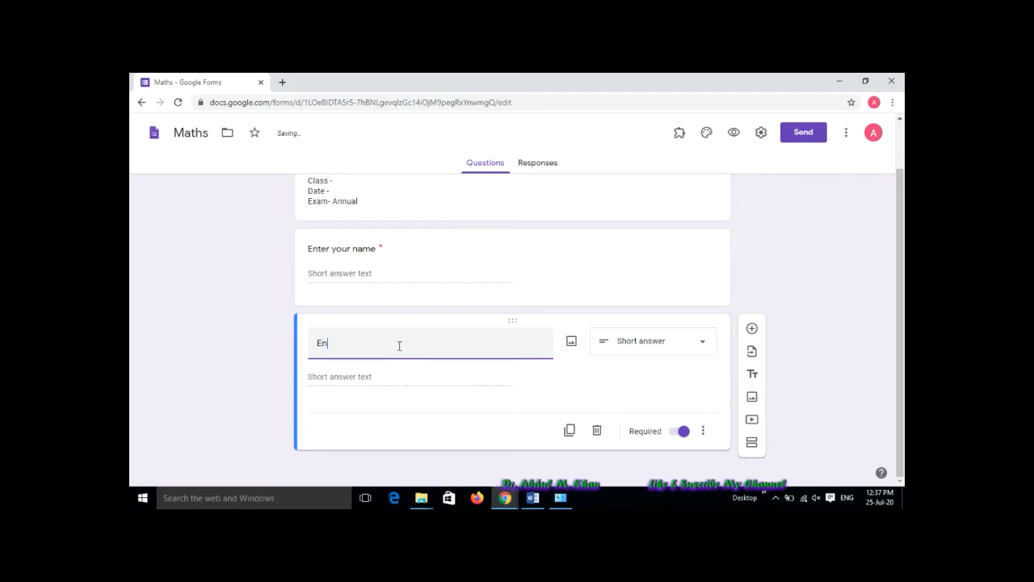
{"action": "key", "text": "BackSpace"}
{"action": "type", "text": "n"}
{"action": "key", "text": "BackSpace"}
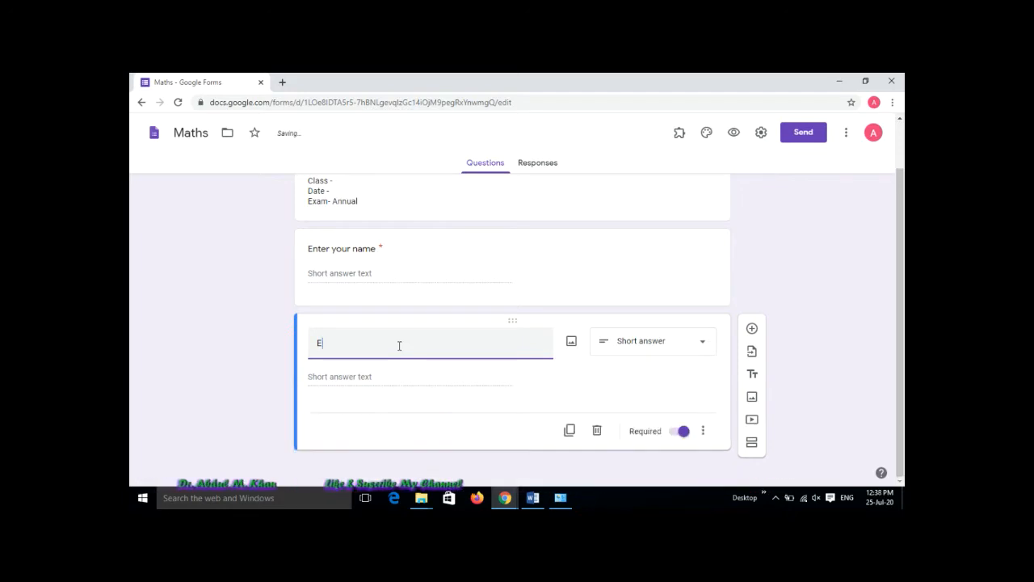
{"action": "type", "text": "n"}
{"action": "type", "text": "e"}
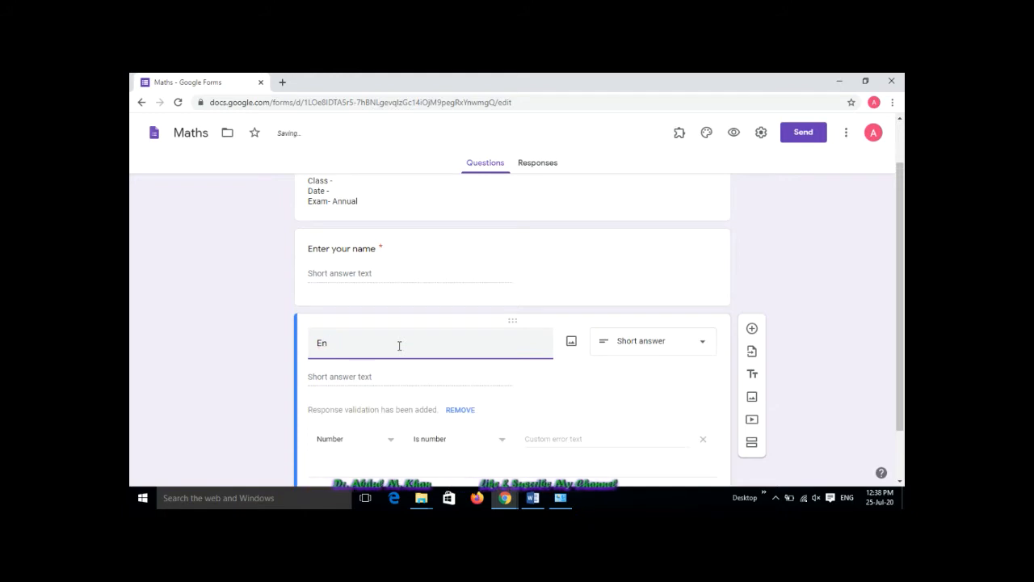
{"action": "type", "text": "ter"}
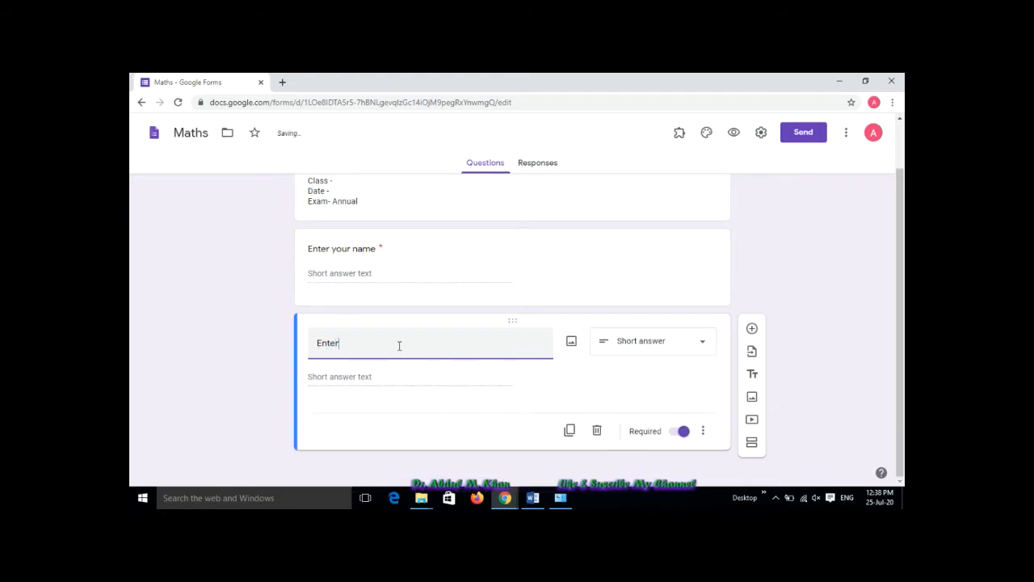
{"action": "type", "text": " your mobi"}
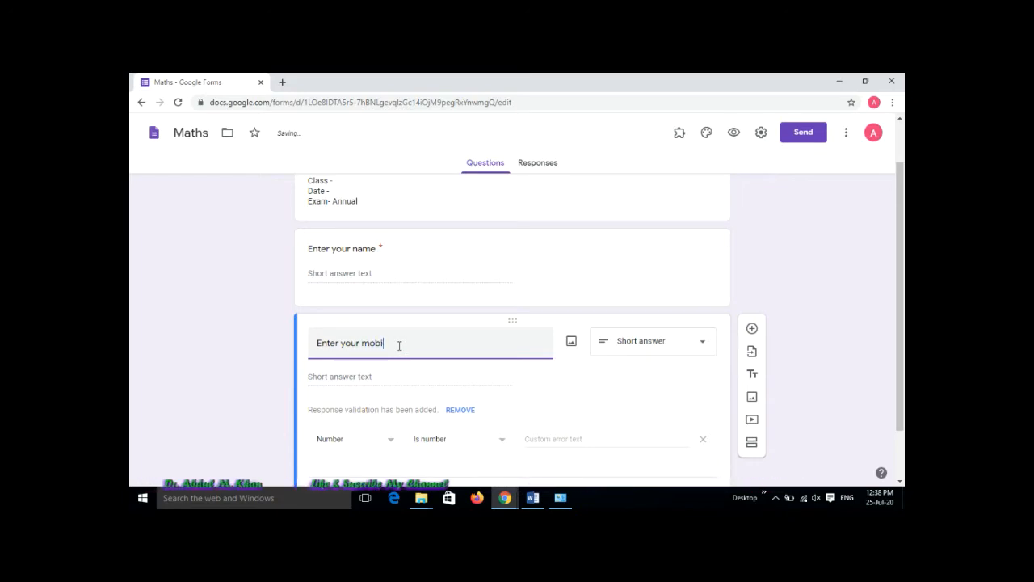
{"action": "type", "text": "l"}
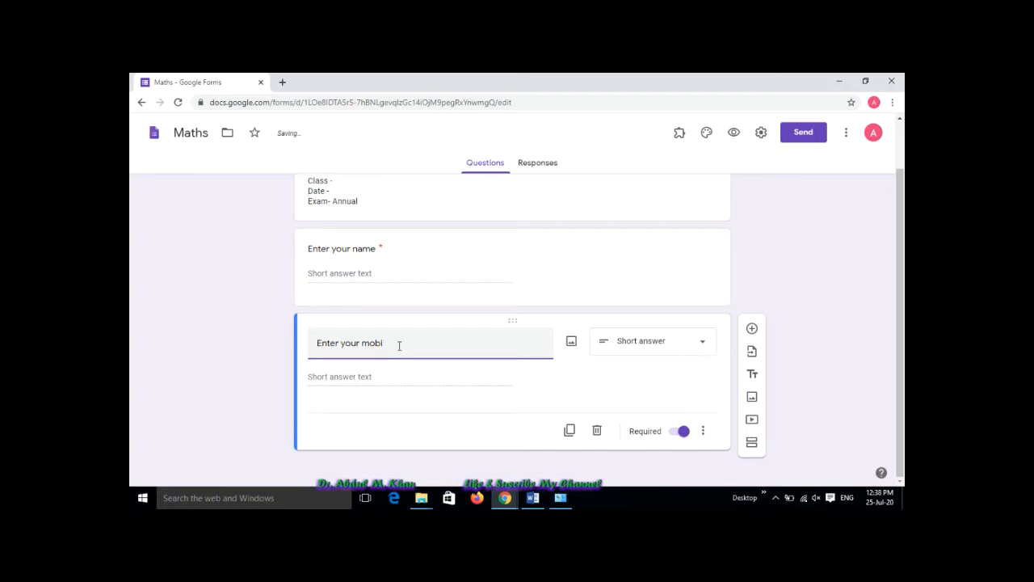
{"action": "type", "text": "e n"}
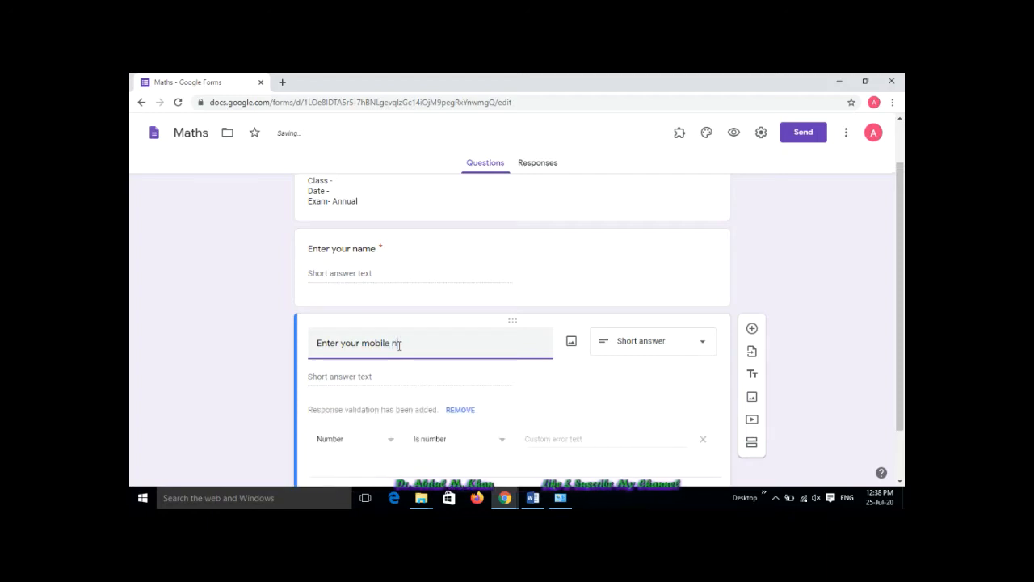
{"action": "type", "text": "umber"}
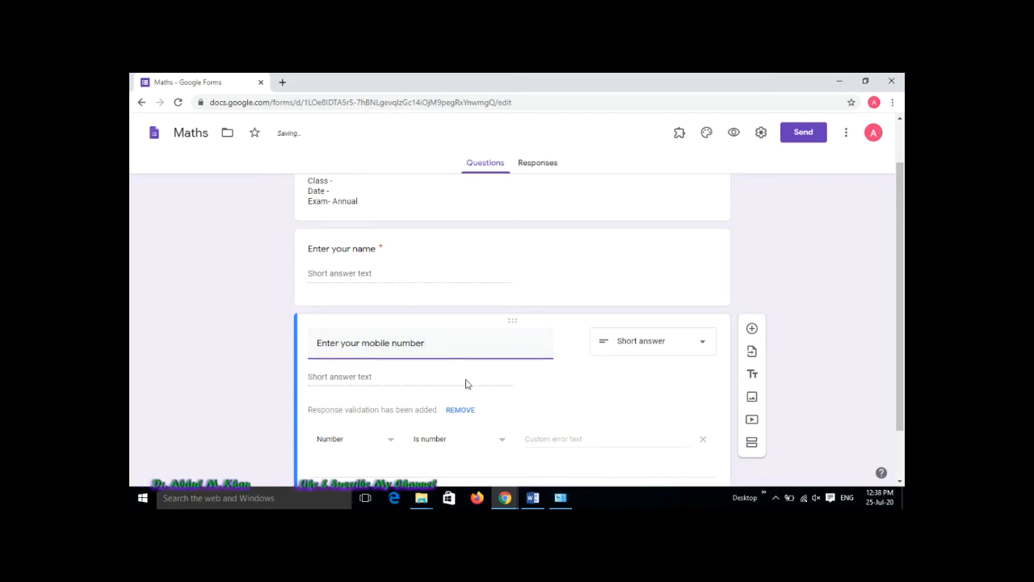
- Set the mobile number question's response validation to Length with a maximum character count of 10
{"action": "left_click", "coordinate": [518, 377]}
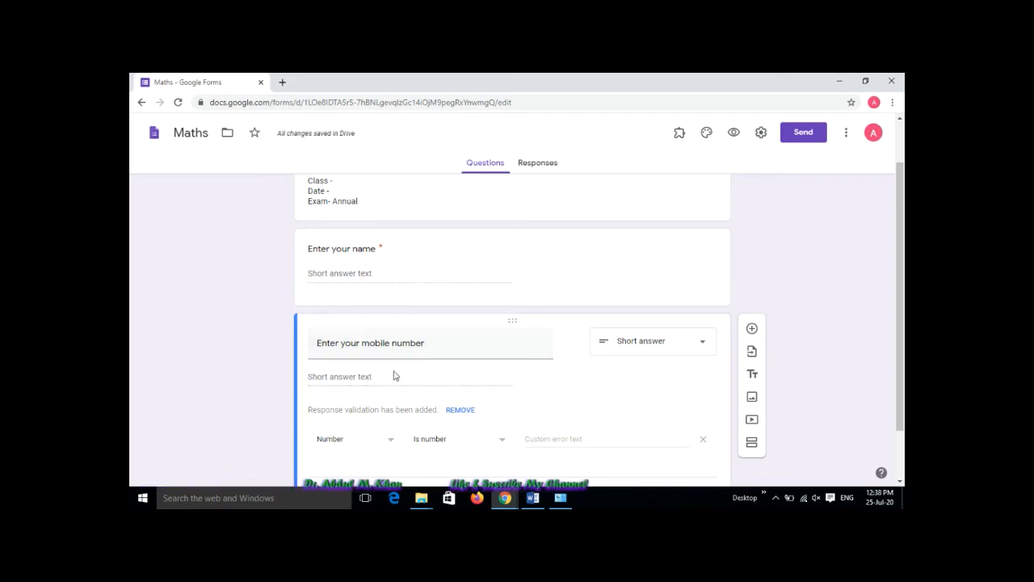
{"action": "scroll", "coordinate": [510, 358], "scroll_direction": "down", "scroll_amount": 1}
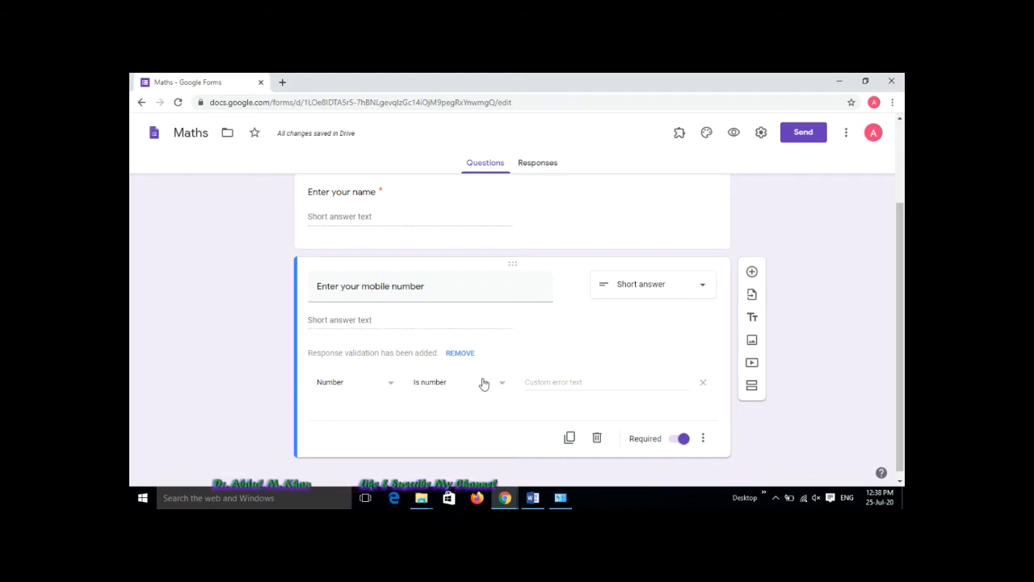
{"action": "left_click", "coordinate": [390, 386]}
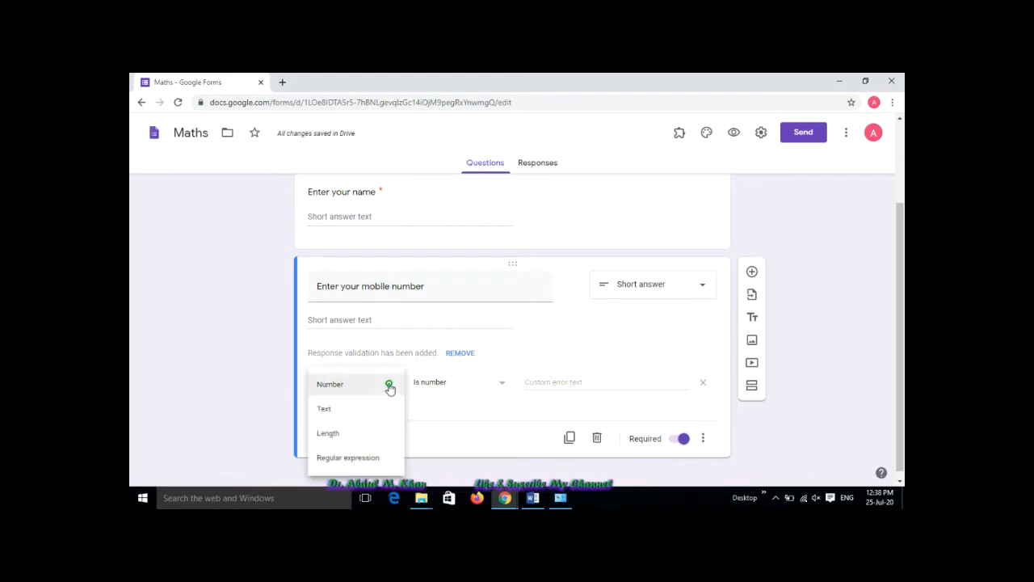
{"action": "left_click", "coordinate": [330, 434]}
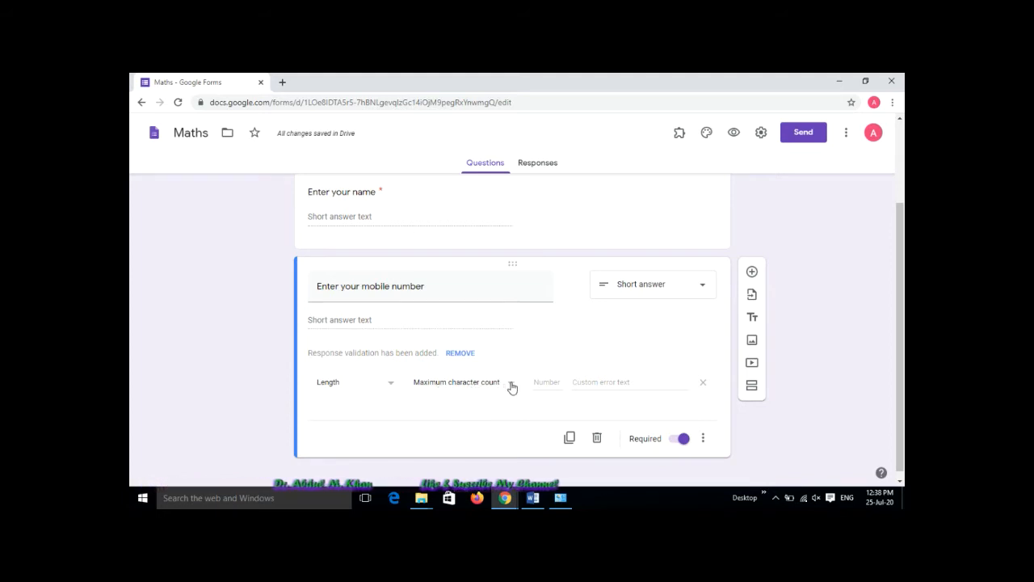
{"action": "left_click", "coordinate": [511, 384]}
{"action": "left_click", "coordinate": [512, 385]}
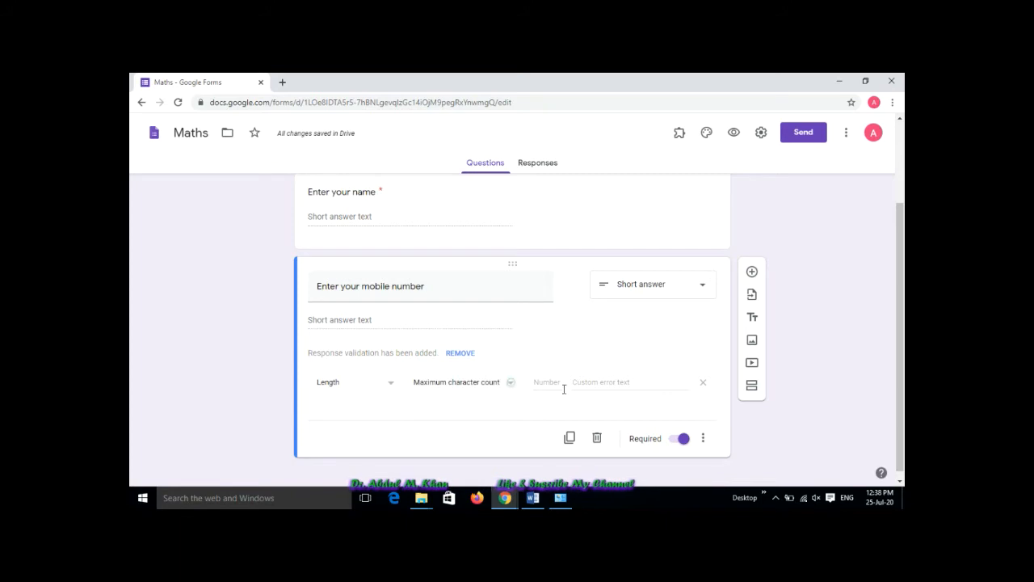
{"action": "type", "text": "10"}
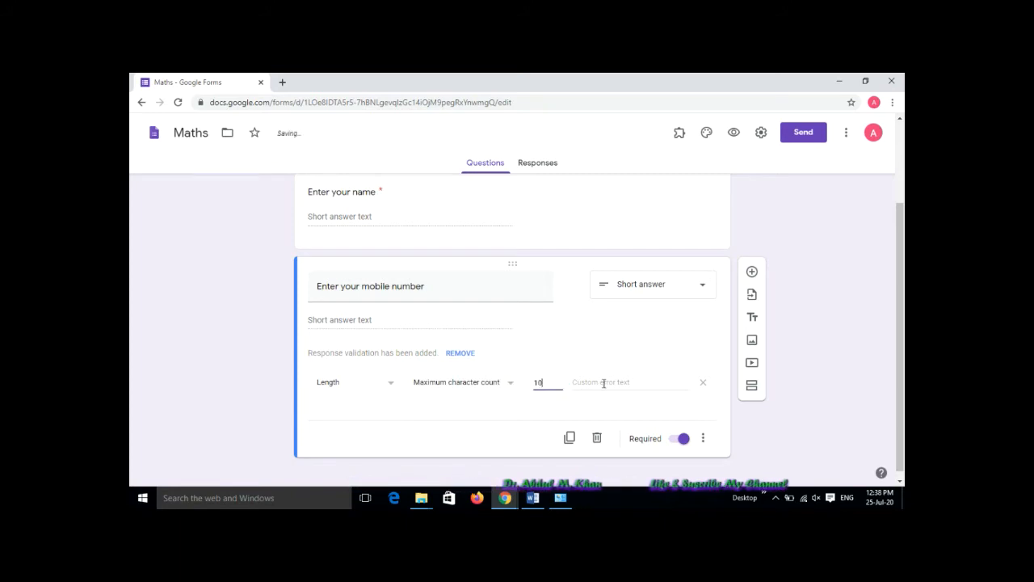
- Enter "check your mobile digits" as the custom error text for the mobile number validation
{"action": "left_click", "coordinate": [578, 383]}
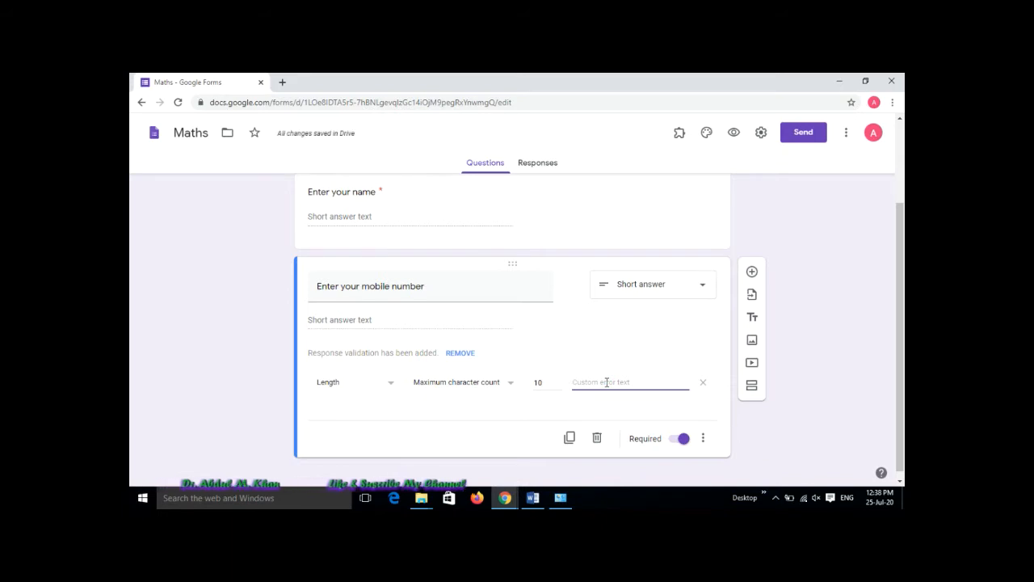
{"action": "type", "text": "check"}
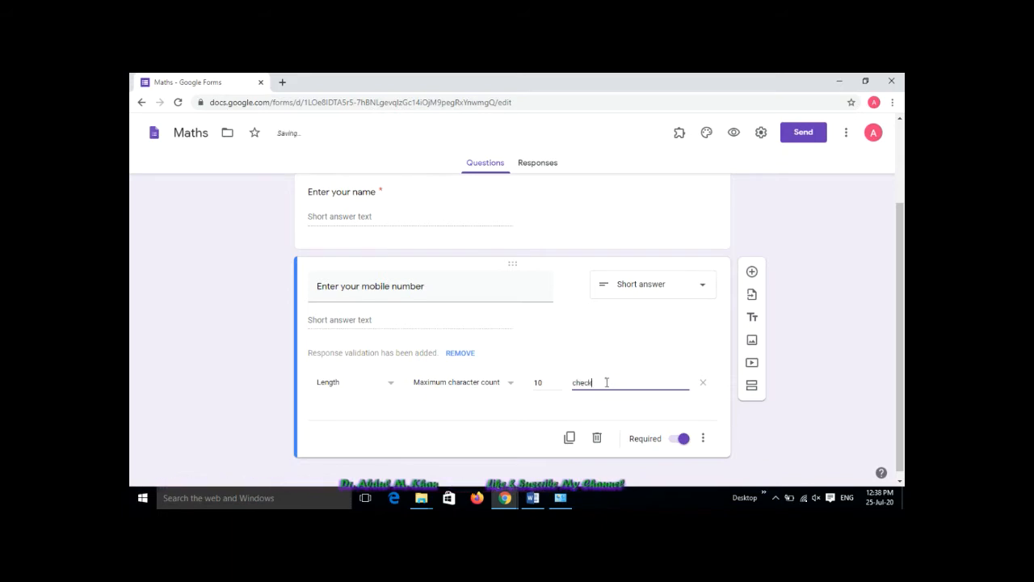
{"action": "type", "text": " your mobile "}
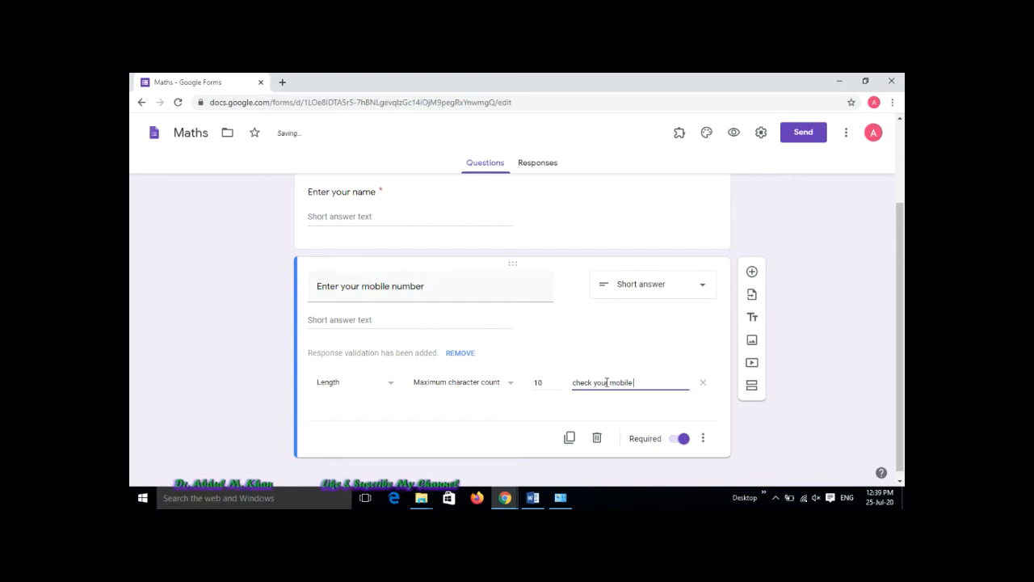
{"action": "type", "text": "di"}
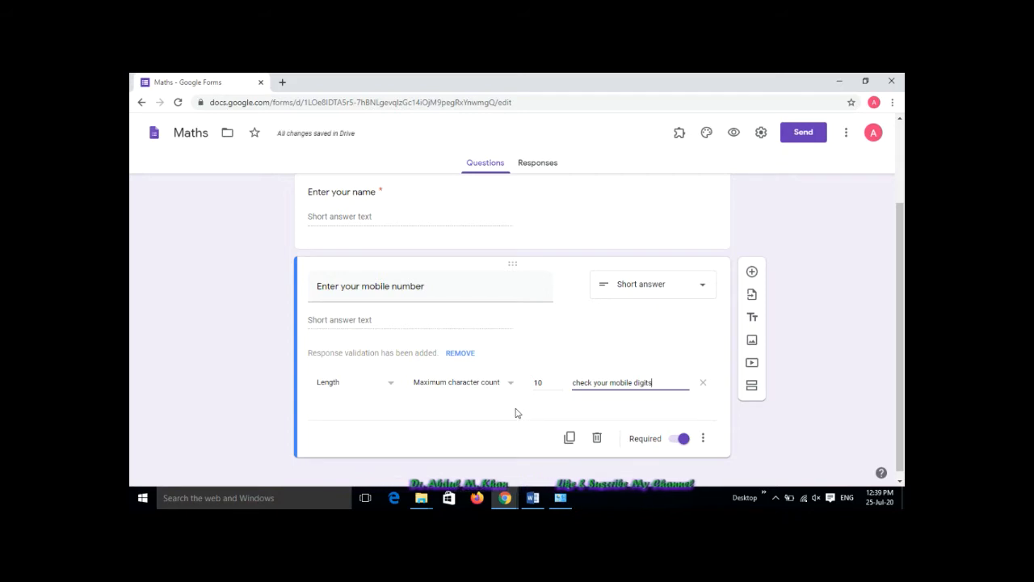
{"action": "type", "text": "gits"}
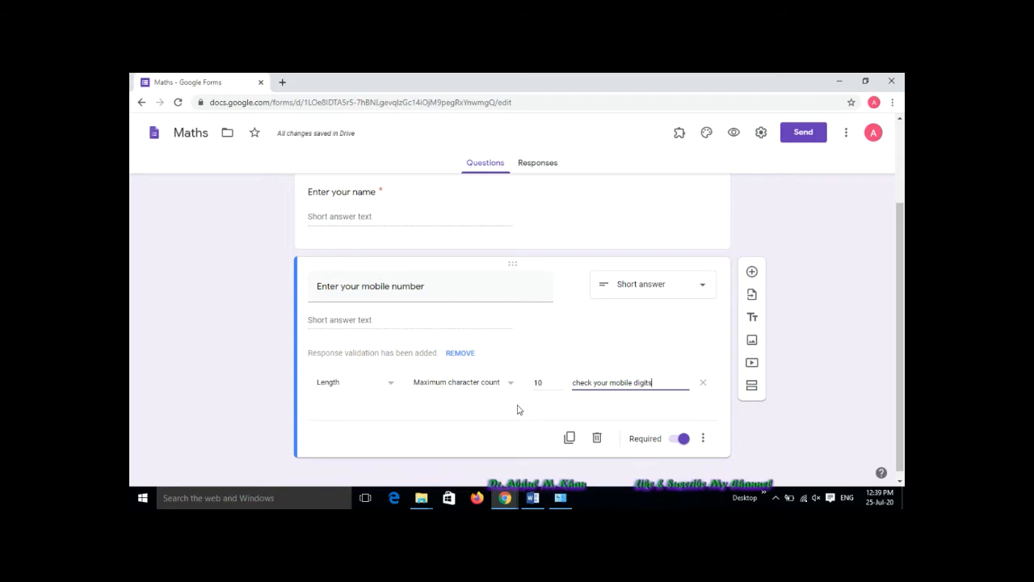
- Add a new section after the mobile number question
{"action": "scroll", "coordinate": [399, 271], "scroll_direction": "up", "scroll_amount": 1}
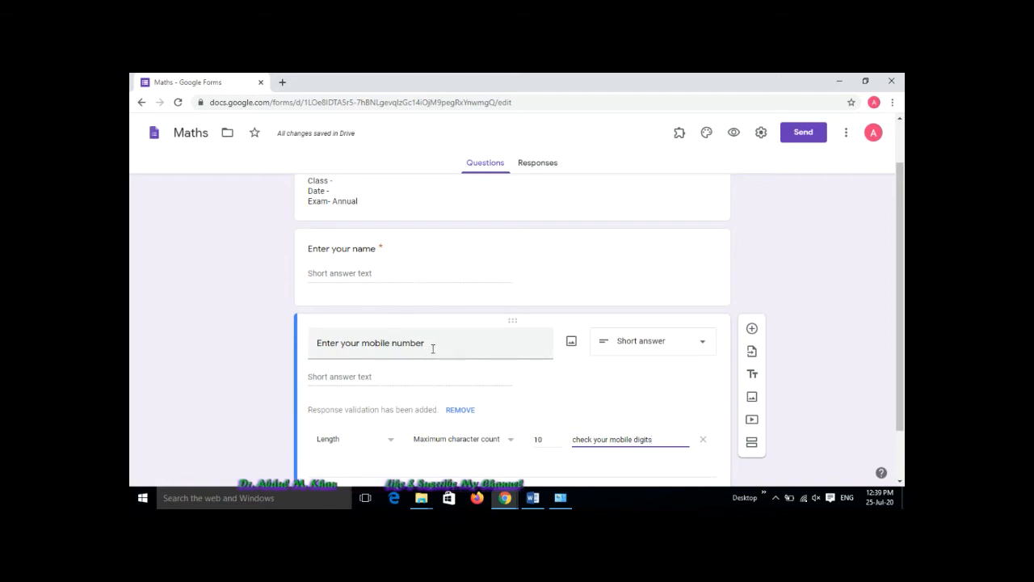
{"action": "scroll", "coordinate": [433, 353], "scroll_direction": "down", "scroll_amount": 1}
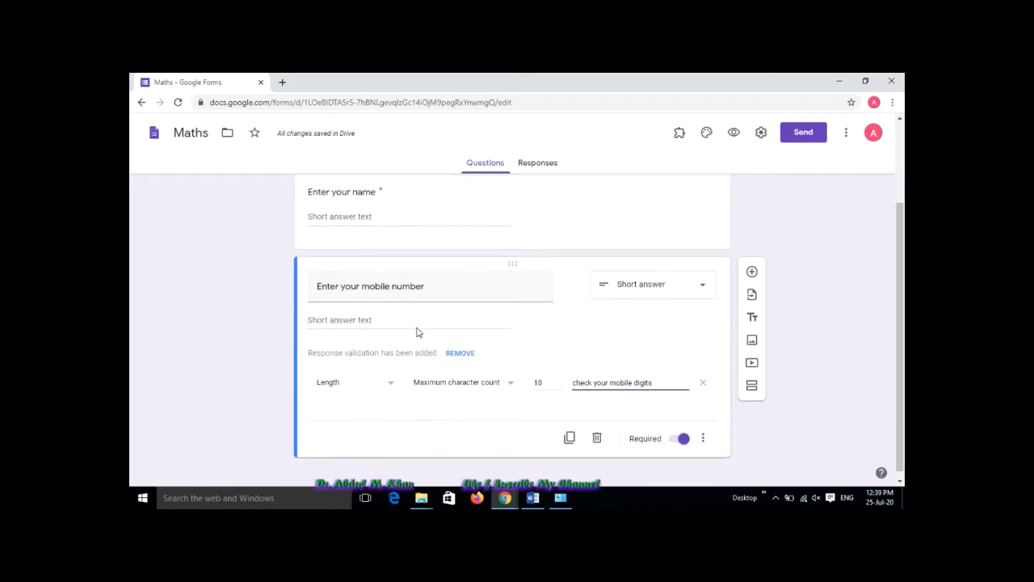
{"action": "scroll", "coordinate": [408, 317], "scroll_direction": "up", "scroll_amount": 2}
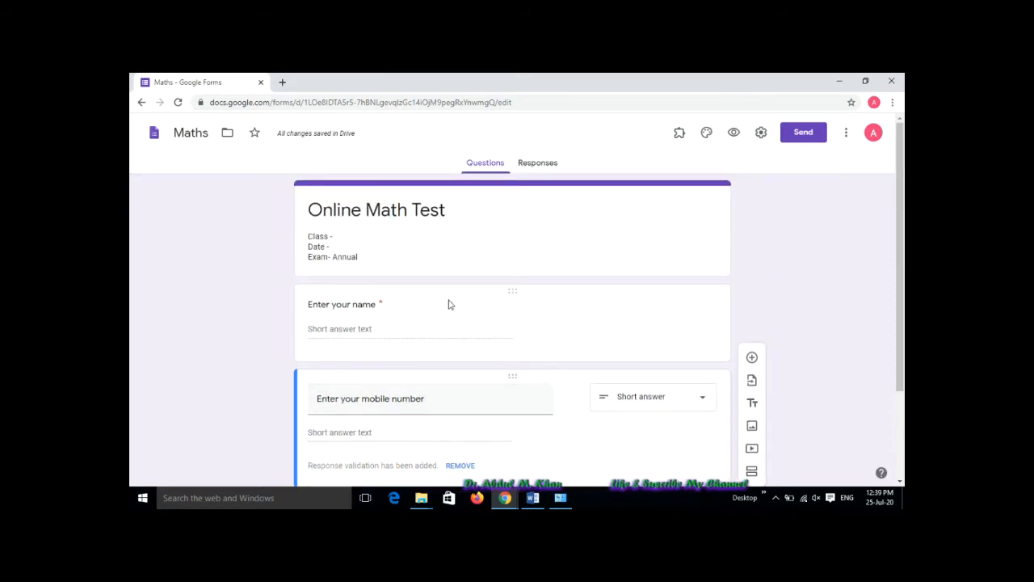
{"action": "scroll", "coordinate": [478, 300], "scroll_direction": "down", "scroll_amount": 2}
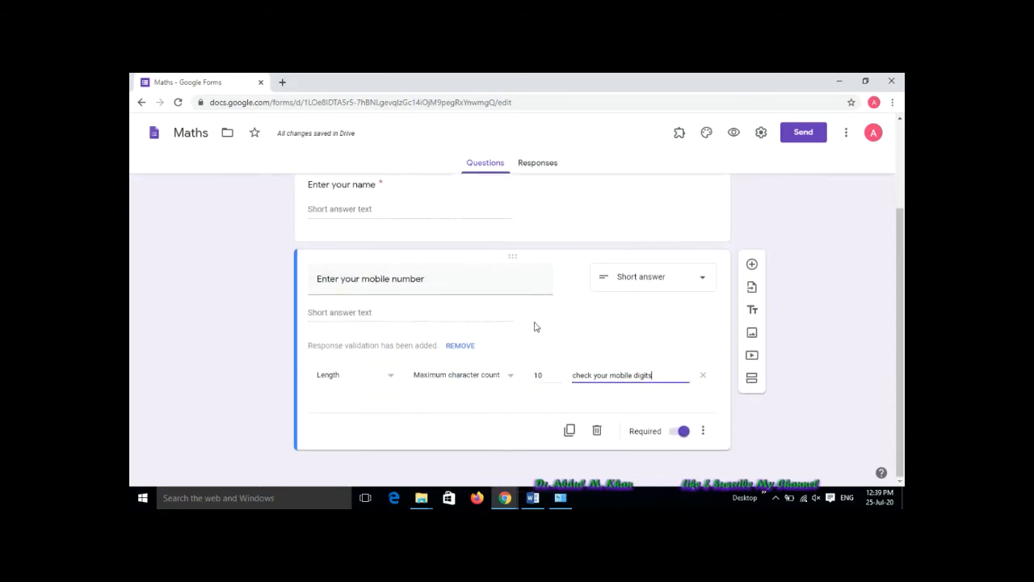
{"action": "left_click", "coordinate": [752, 379]}
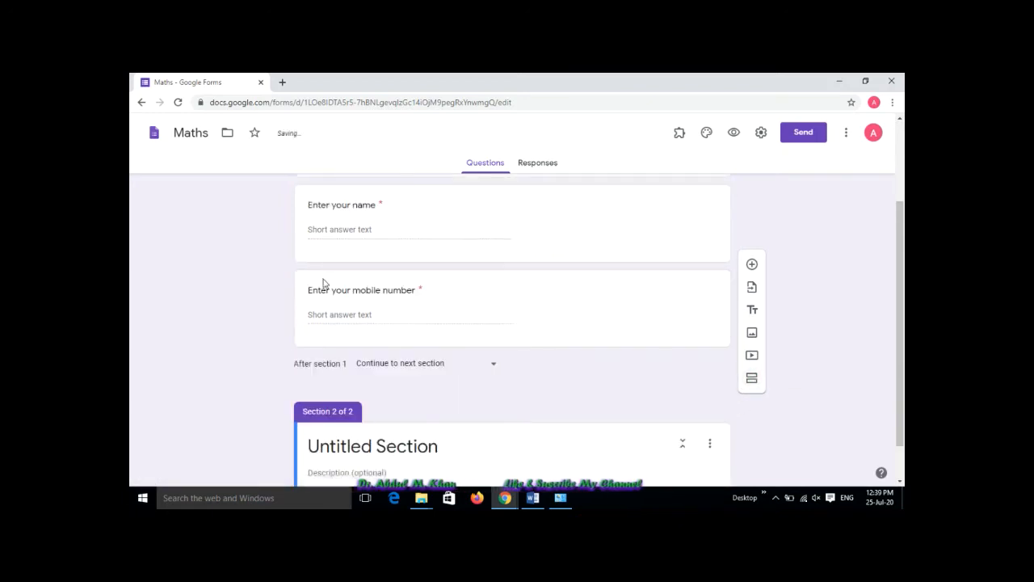
{"action": "scroll", "coordinate": [323, 282], "scroll_direction": "up", "scroll_amount": 2}
{"action": "scroll", "coordinate": [323, 326], "scroll_direction": "down", "scroll_amount": 2}
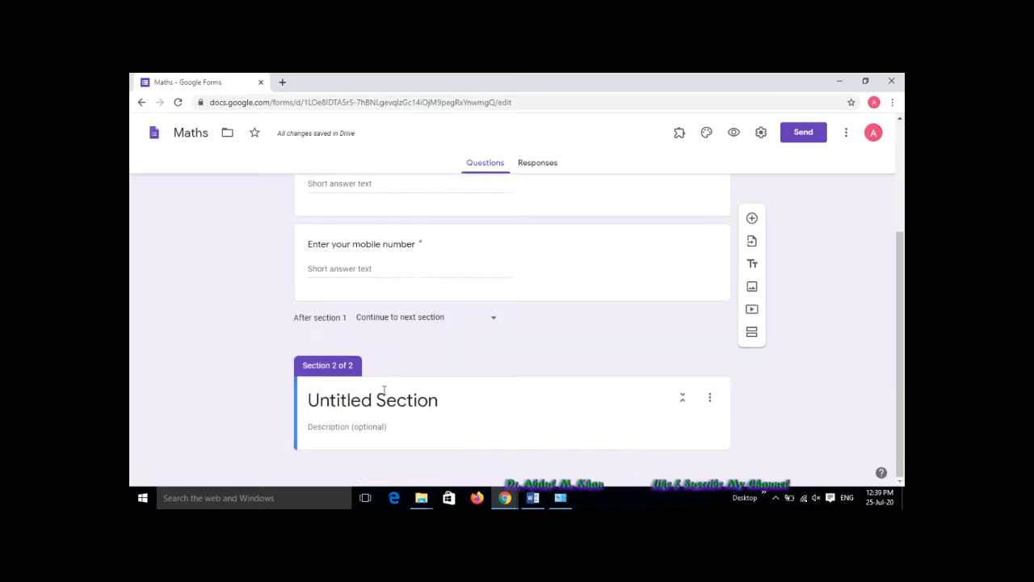
- Title the second section "Questions :-" and leave its description empty
{"action": "left_click", "coordinate": [438, 401]}
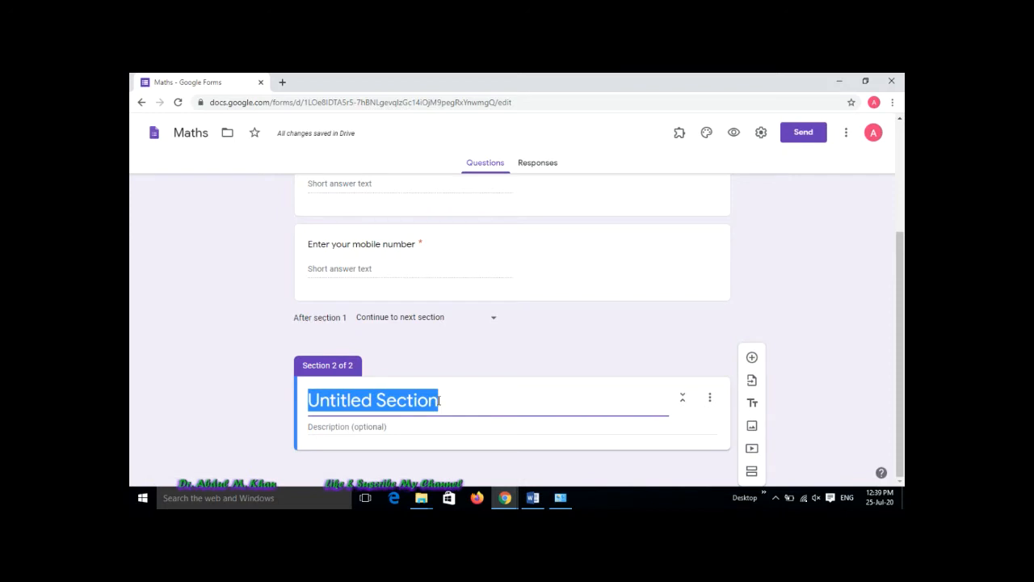
{"action": "type", "text": "Q"}
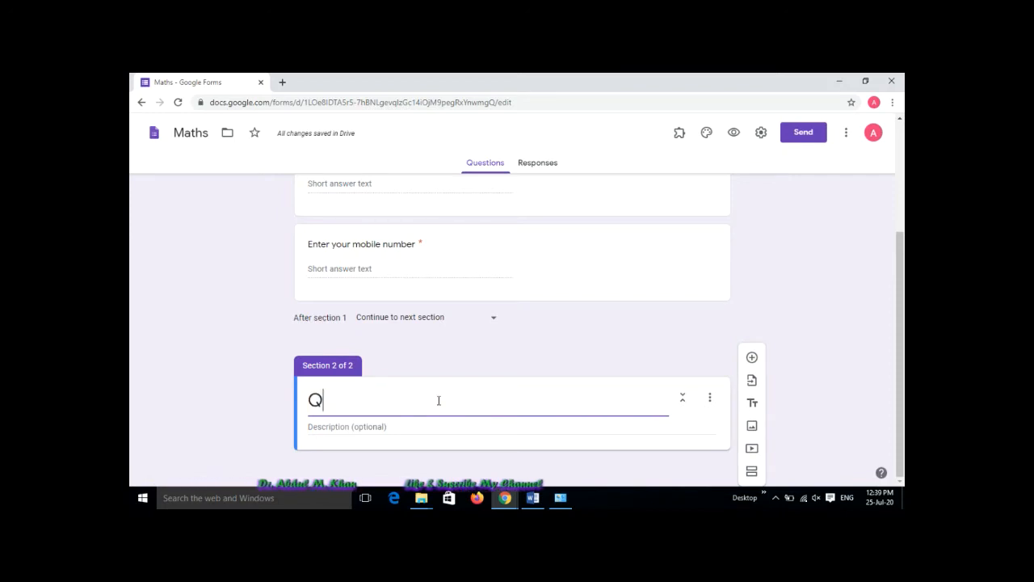
{"action": "type", "text": "uestions :-"}
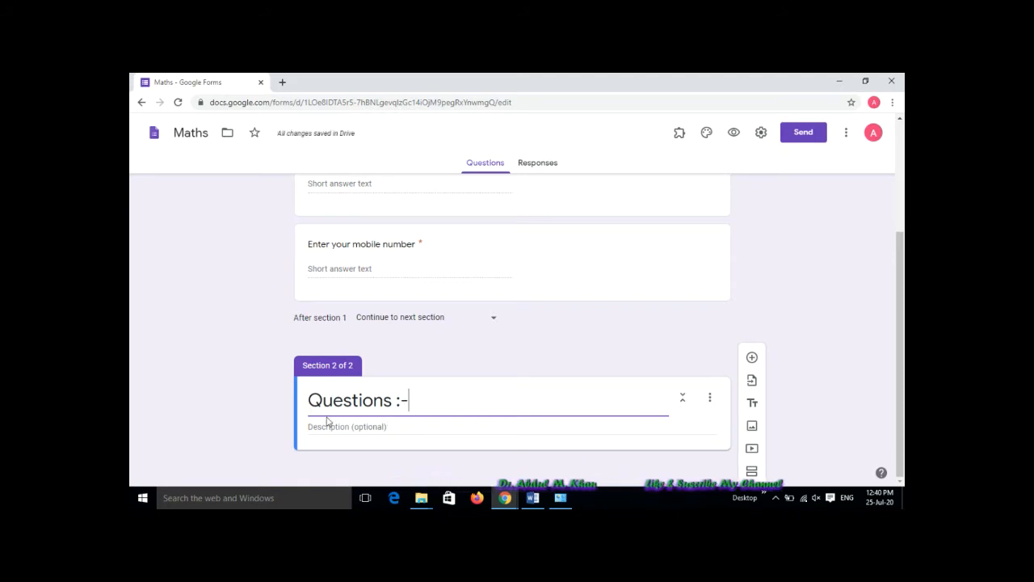
{"action": "left_click", "coordinate": [366, 424]}
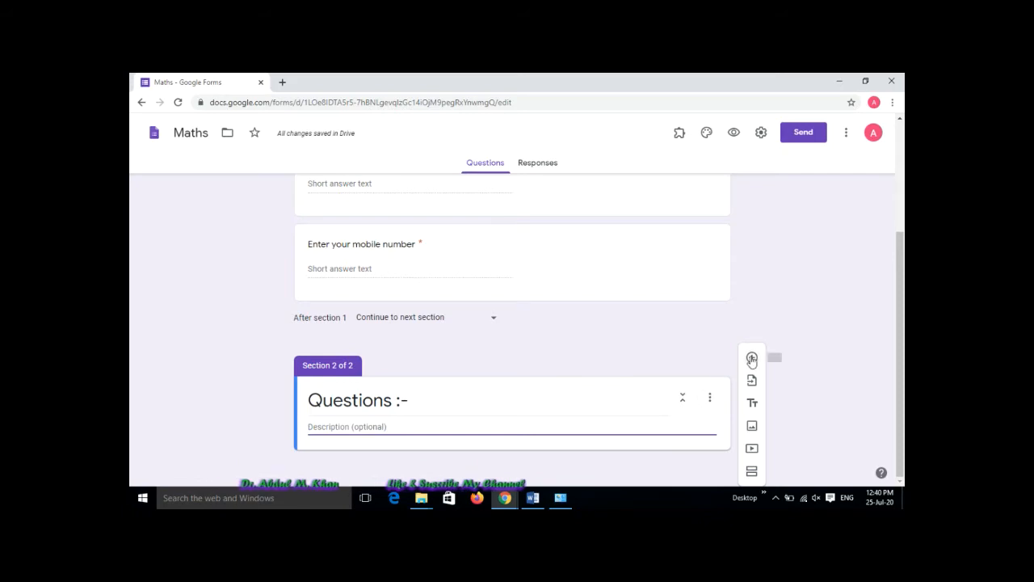
- Add a new multiple choice question to the "Questions :-" section
{"action": "left_click", "coordinate": [751, 358]}
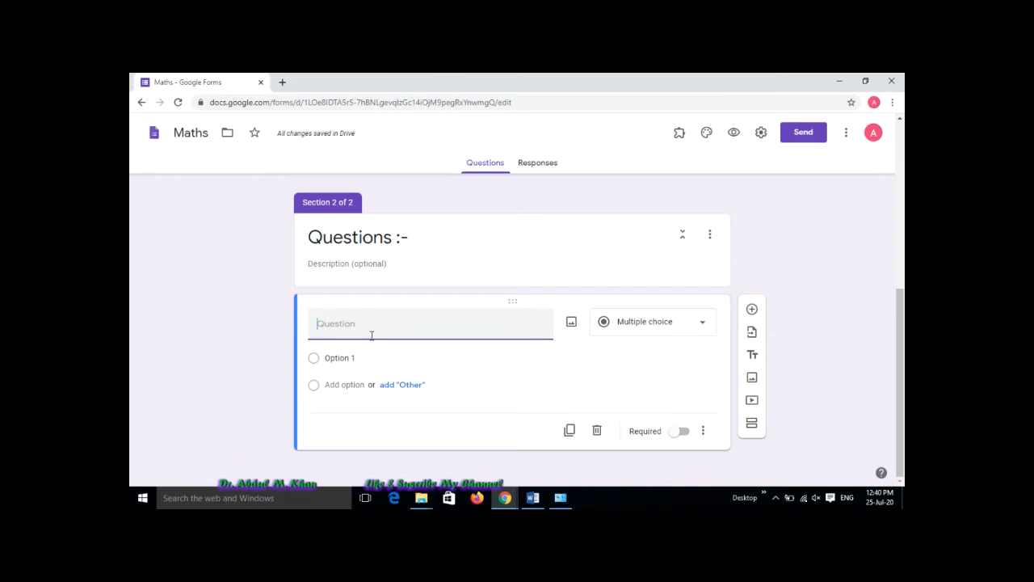
{"action": "scroll", "coordinate": [372, 338], "scroll_direction": "up", "scroll_amount": 3}
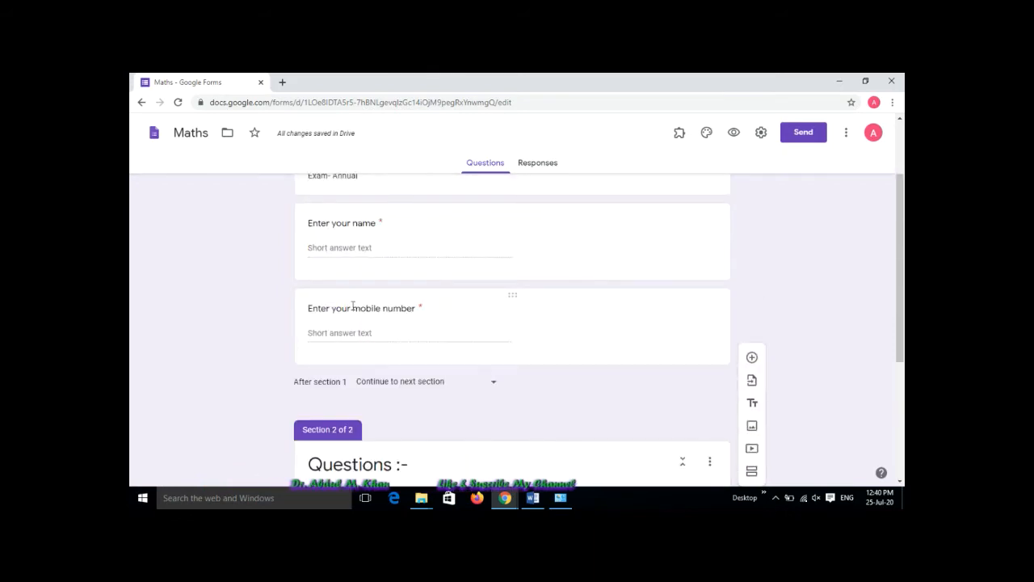
{"action": "scroll", "coordinate": [353, 307], "scroll_direction": "up", "scroll_amount": 2}
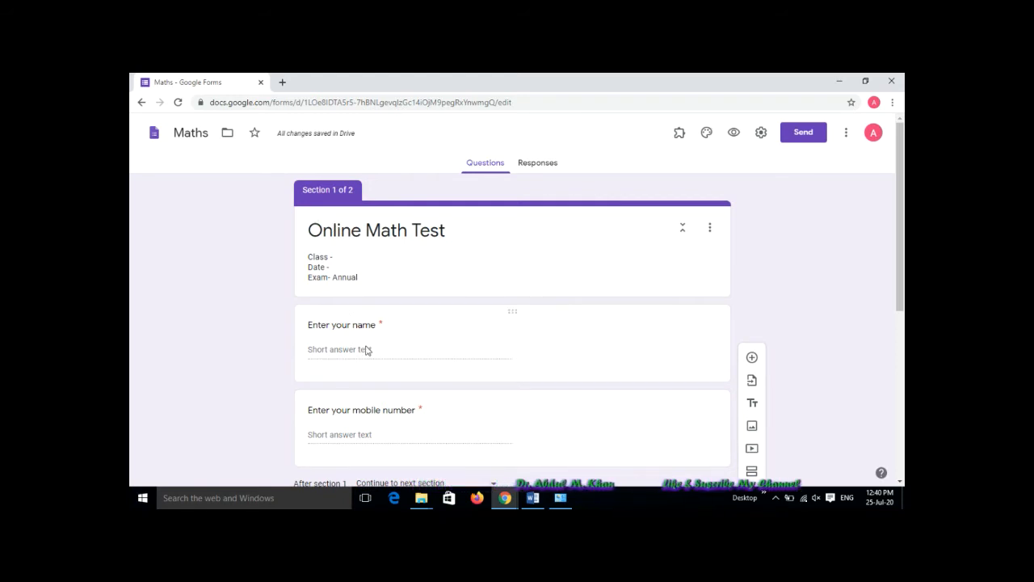
{"action": "scroll", "coordinate": [370, 351], "scroll_direction": "down", "scroll_amount": 2}
{"action": "scroll", "coordinate": [369, 351], "scroll_direction": "down", "scroll_amount": 1}
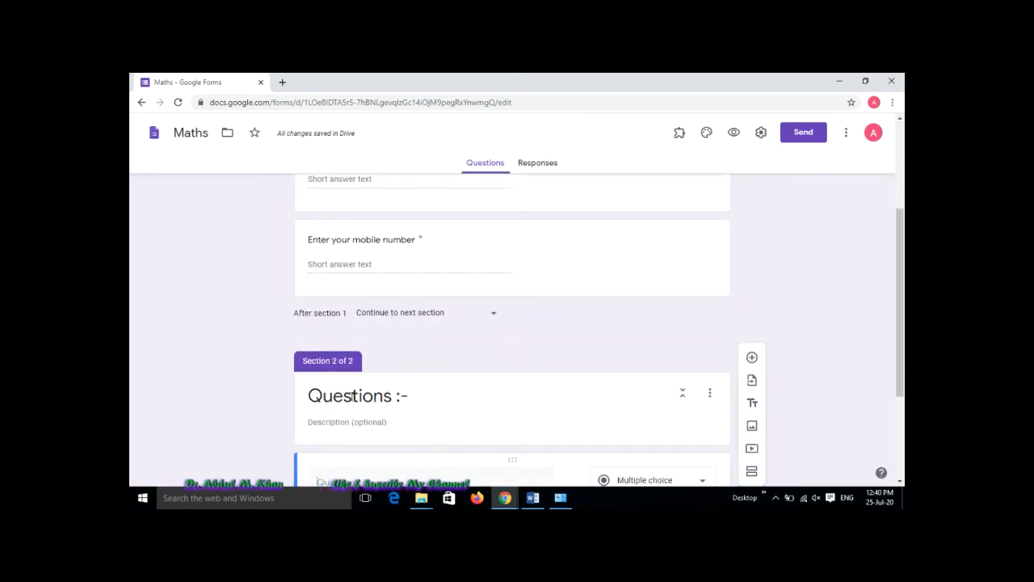
{"action": "scroll", "coordinate": [440, 404], "scroll_direction": "down", "scroll_amount": 2}
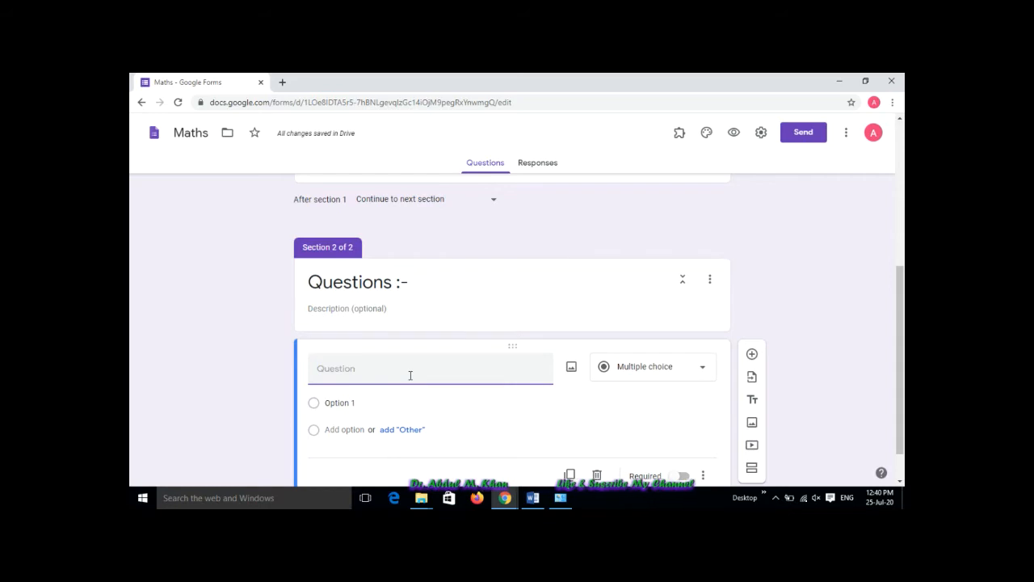
- Copy "Q.1 Choose the even prime number?" from Q.docx in Word and paste it as the new question's title in the form
{"action": "left_click", "coordinate": [533, 499]}
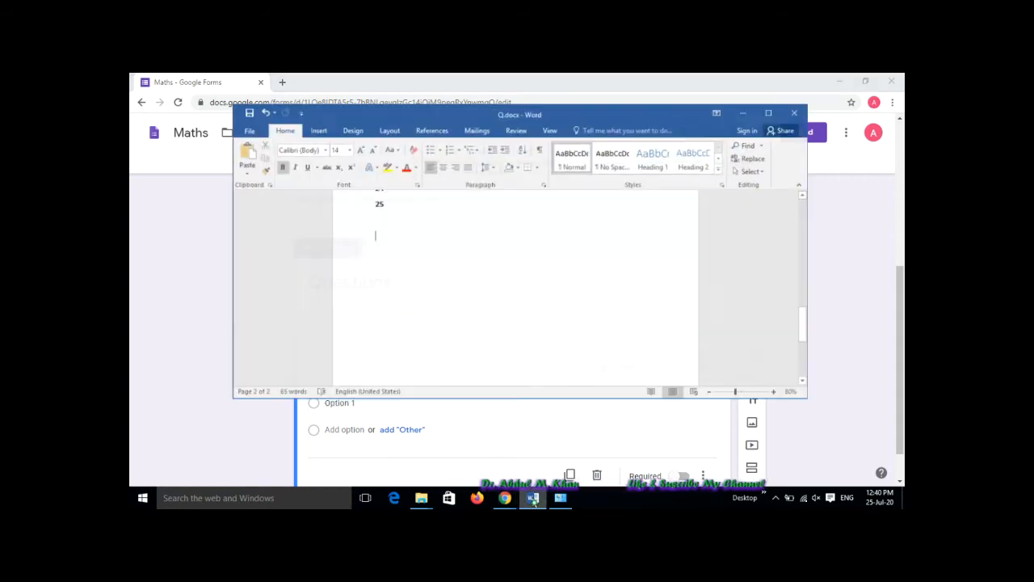
{"action": "scroll", "coordinate": [404, 270], "scroll_direction": "down", "scroll_amount": 5}
{"action": "scroll", "coordinate": [394, 266], "scroll_direction": "up", "scroll_amount": 5}
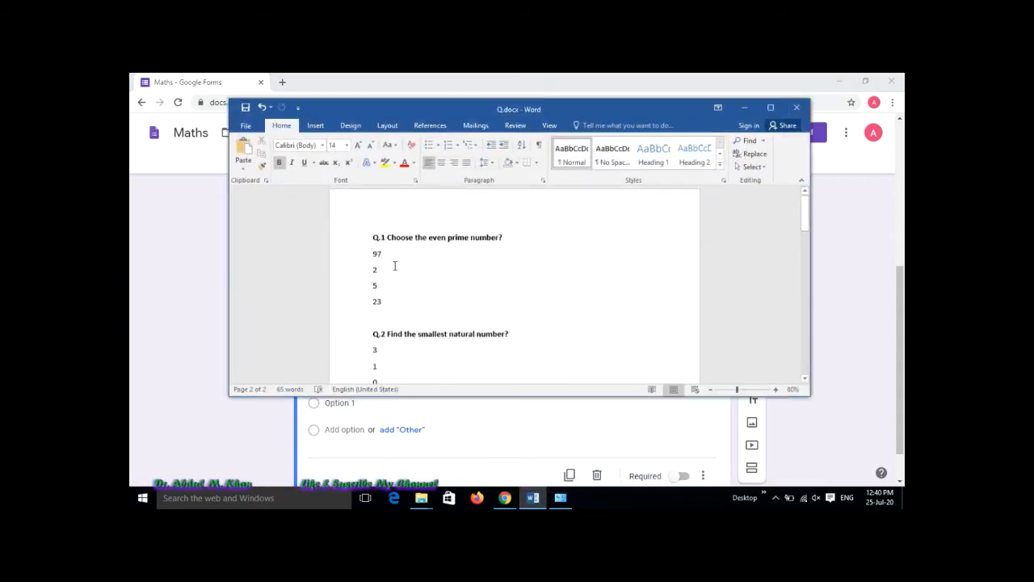
{"action": "left_click_drag", "start_coordinate": [511, 240], "coordinate": [371, 242]}
{"action": "key", "text": "ctrl+c"}
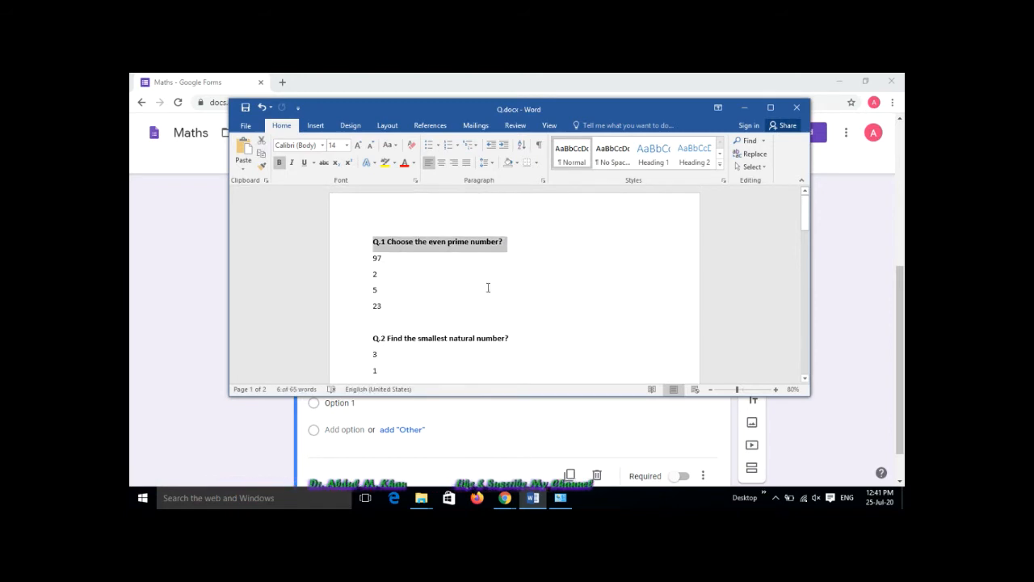
{"action": "left_click", "coordinate": [490, 437]}
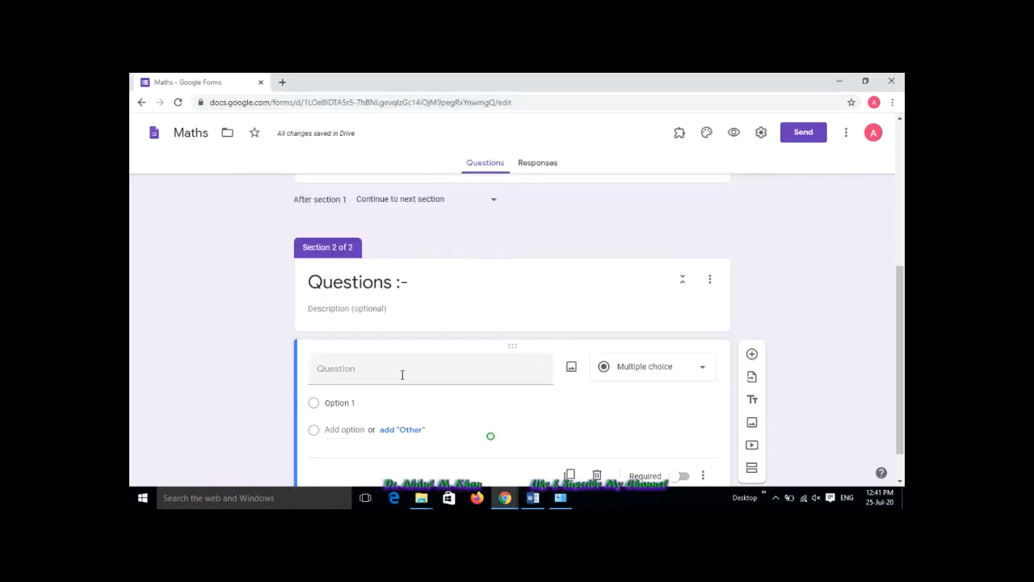
{"action": "key", "text": "ctrl+v"}
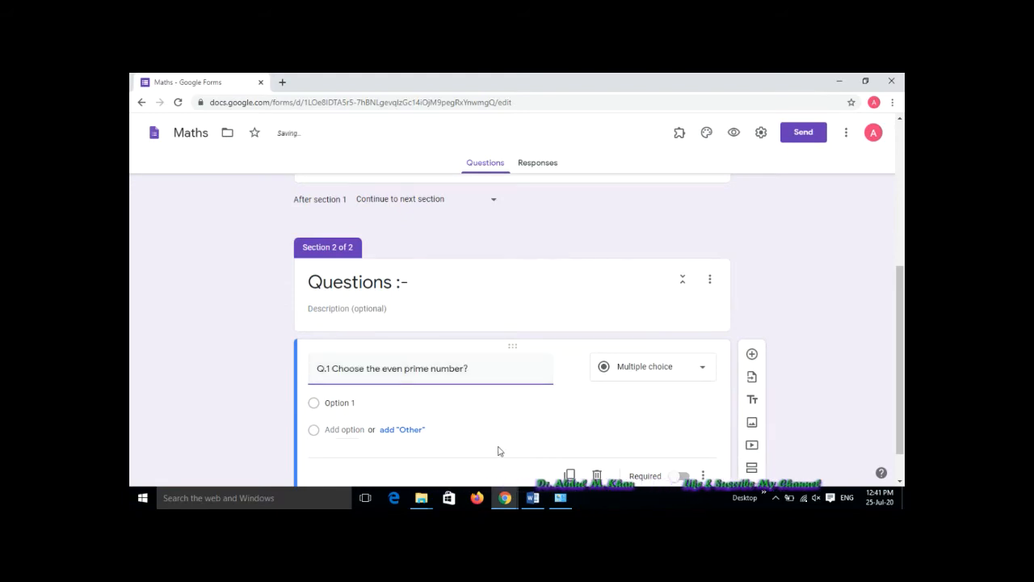
- Copy the options 97, 2, 5 and 23 from Q.docx in Word and paste them as the answer options of Q.1 in the form
{"action": "left_click", "coordinate": [532, 498]}
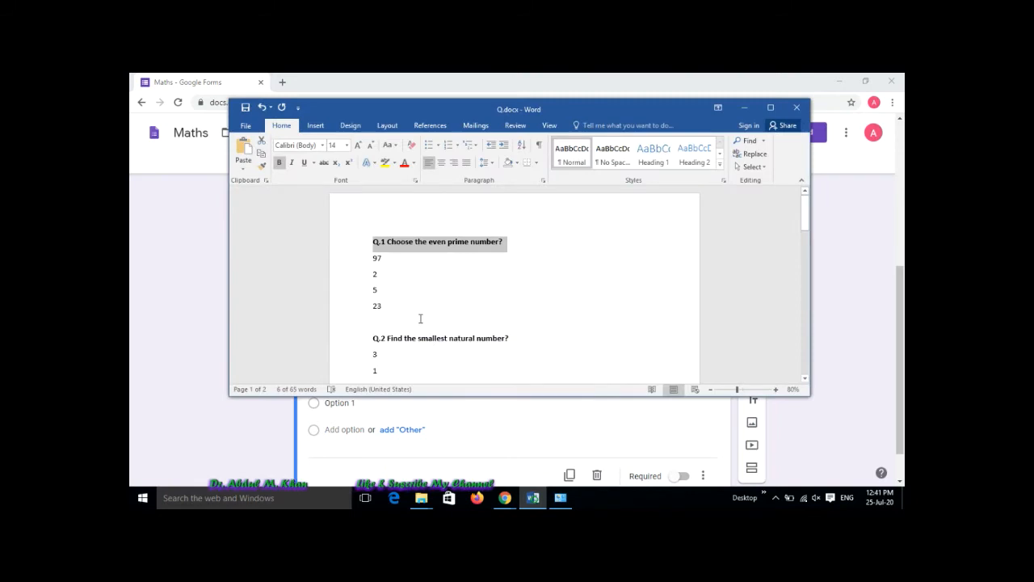
{"action": "left_click_drag", "start_coordinate": [391, 306], "coordinate": [374, 260]}
{"action": "key", "text": "ctrl+c"}
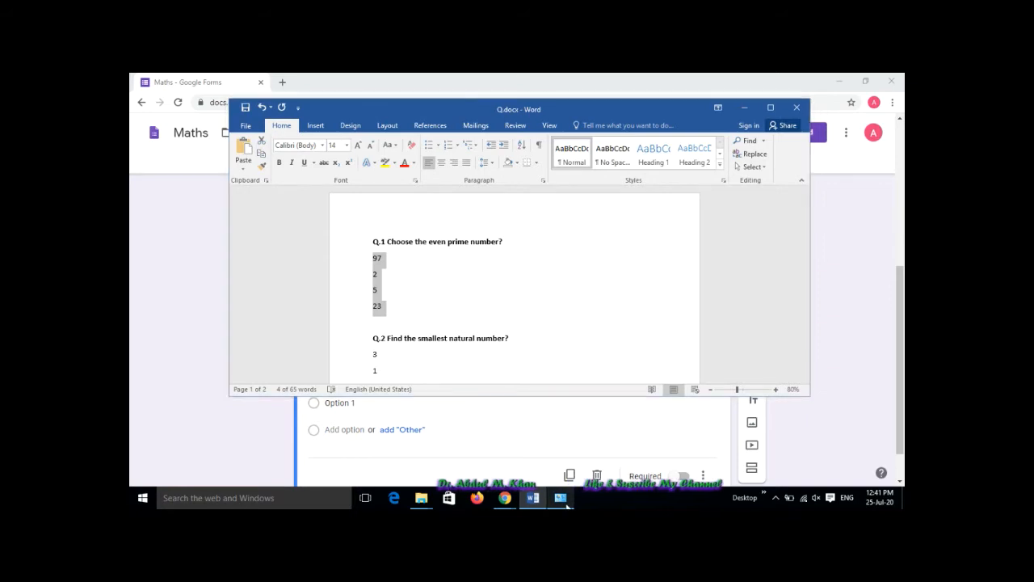
{"action": "left_click", "coordinate": [467, 441]}
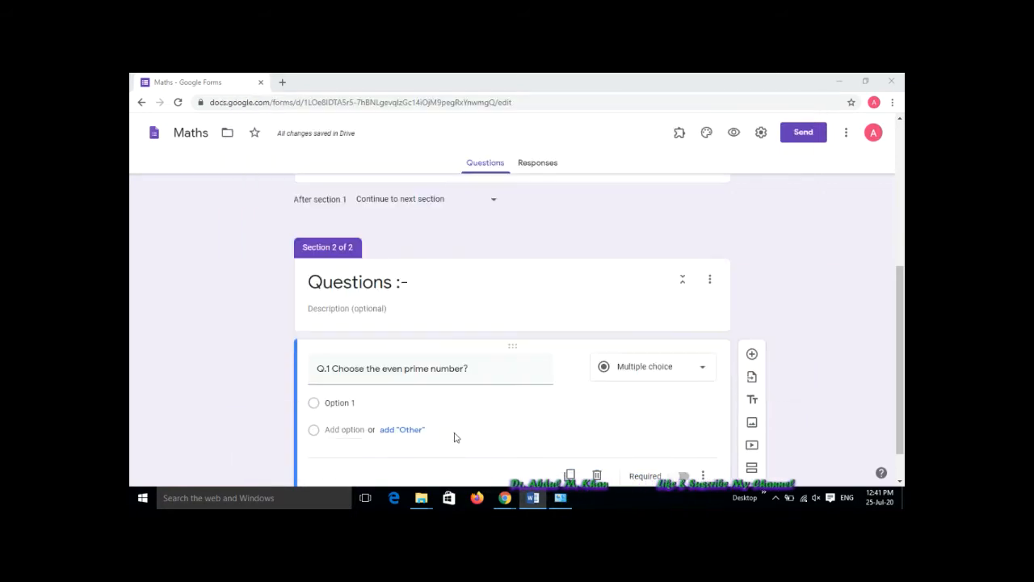
{"action": "left_click", "coordinate": [364, 397]}
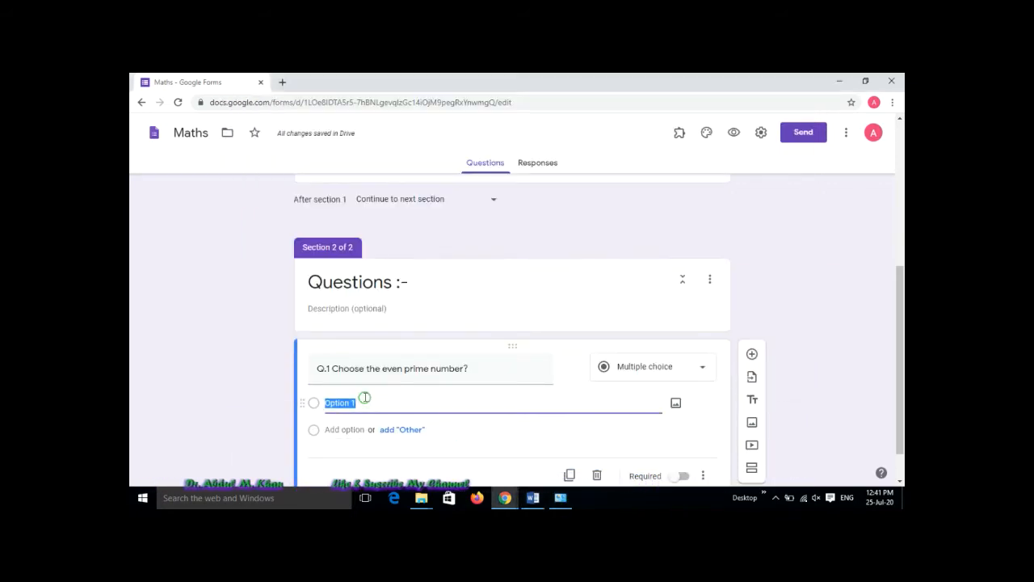
{"action": "key", "text": "ctrl+v"}
{"action": "scroll", "coordinate": [365, 401], "scroll_direction": "down", "scroll_amount": 2}
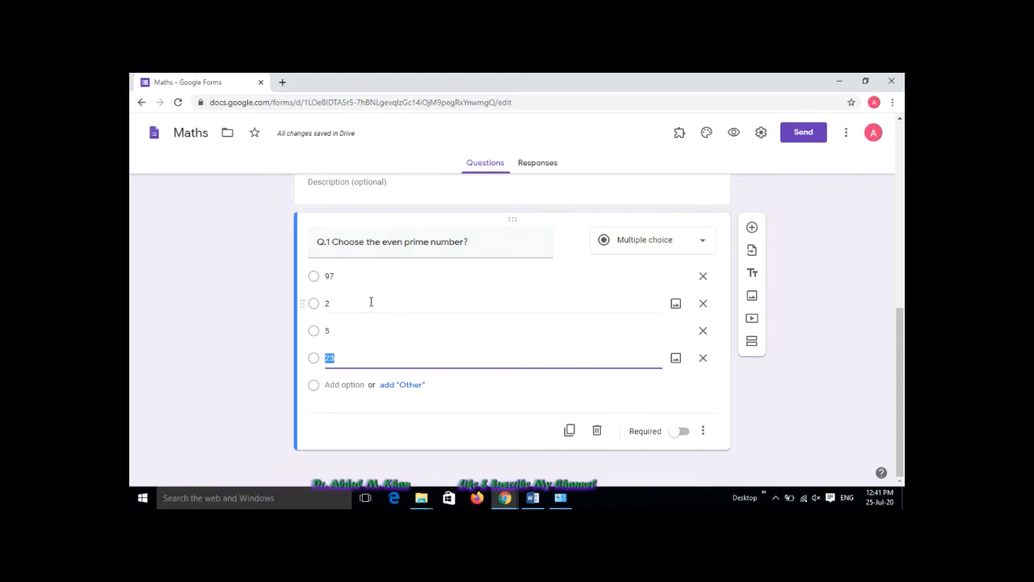
- Turn the form into a quiz in the form settings, keeping grades released immediately after each submission, and save the settings
{"action": "left_click", "coordinate": [761, 135]}
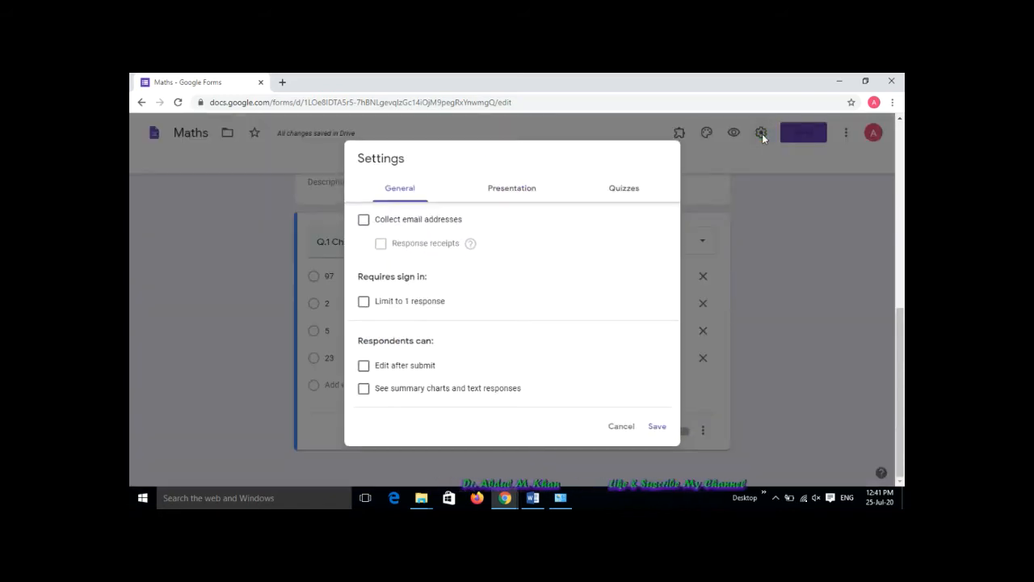
{"action": "left_click", "coordinate": [624, 188]}
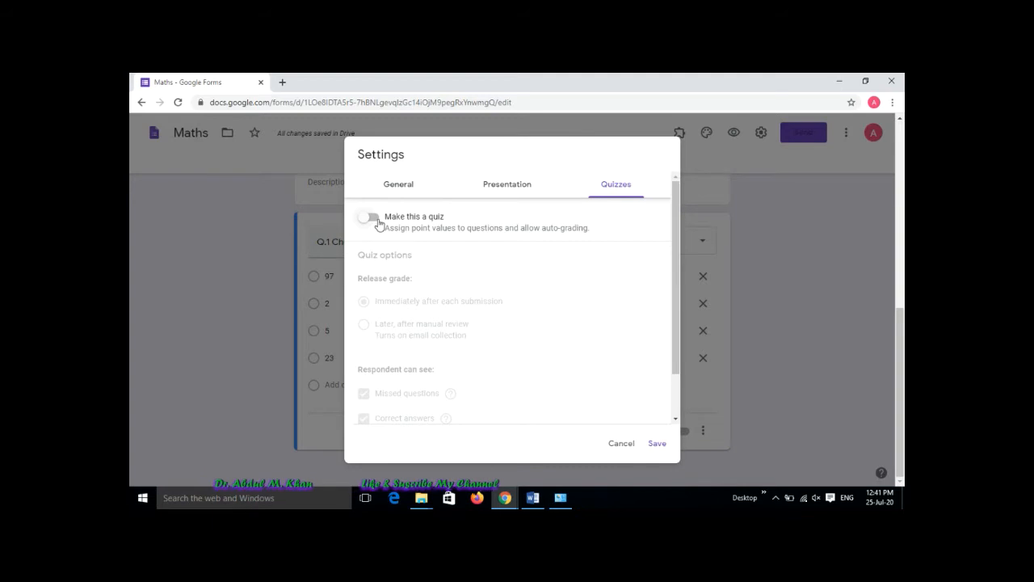
{"action": "left_click", "coordinate": [373, 217]}
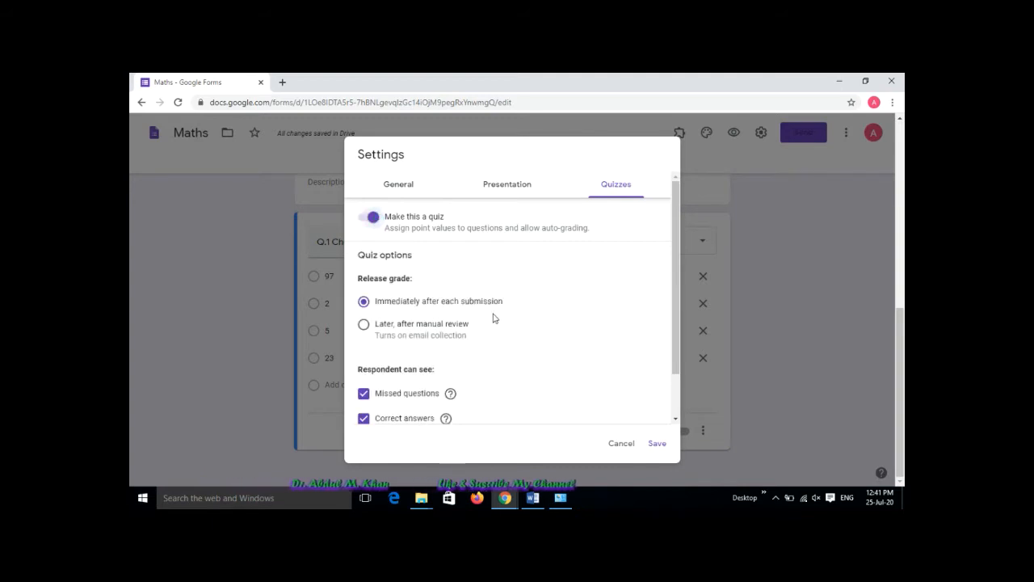
{"action": "scroll", "coordinate": [545, 328], "scroll_direction": "down", "scroll_amount": 2}
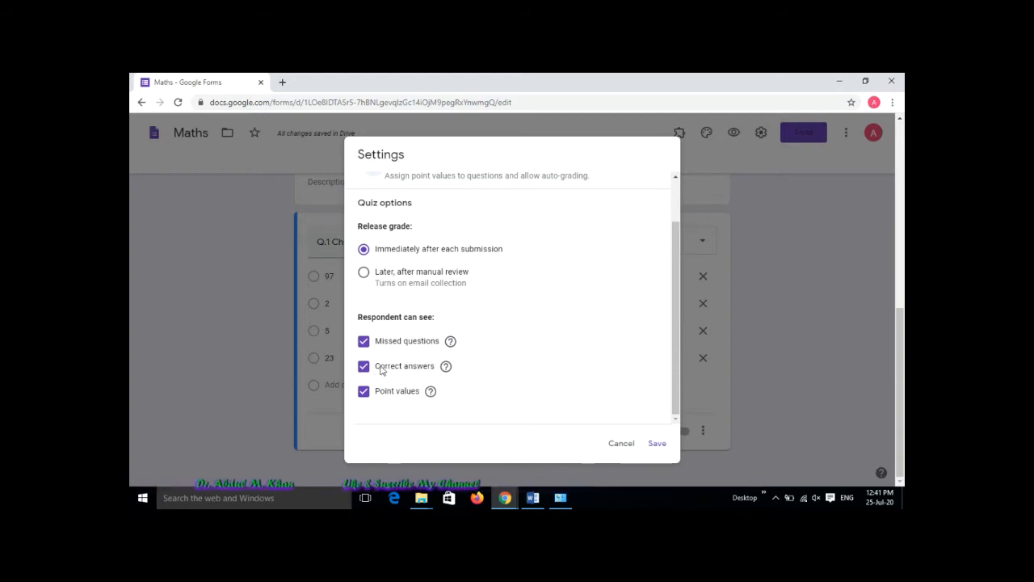
{"action": "left_click", "coordinate": [656, 445]}
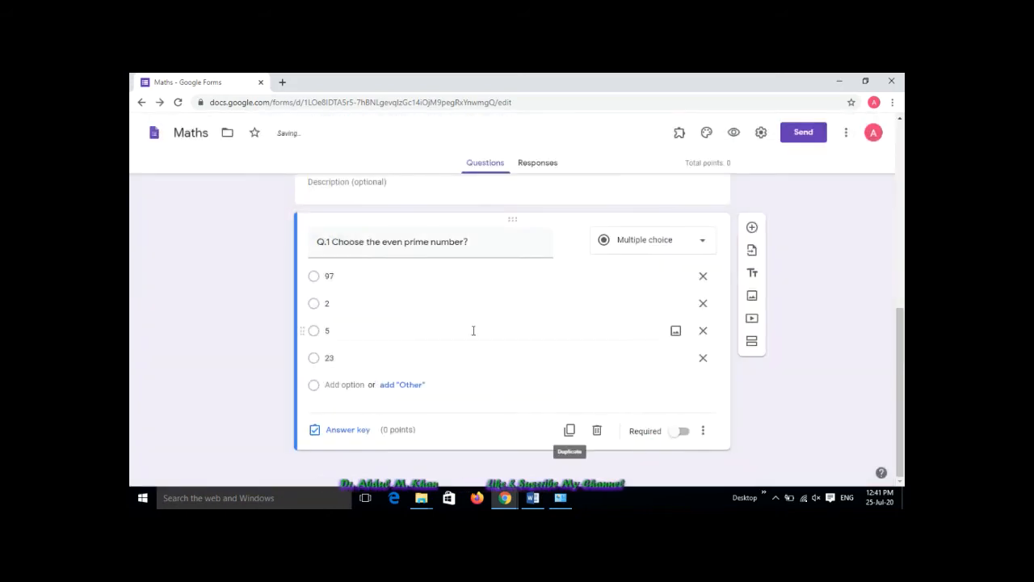
- Mark 2 as the correct answer in the answer key of Q.1
{"action": "left_click", "coordinate": [346, 432]}
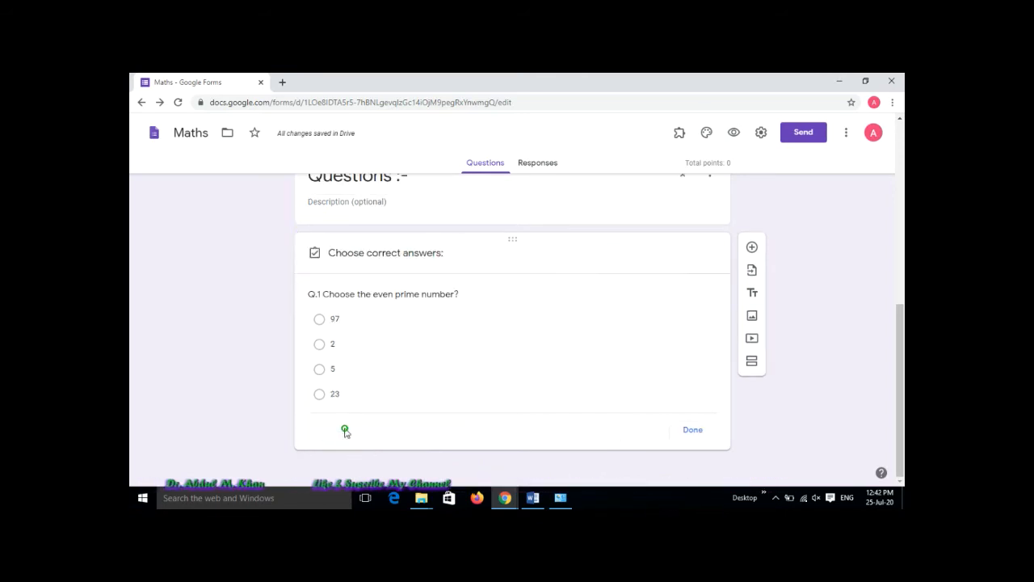
{"action": "left_click", "coordinate": [321, 327]}
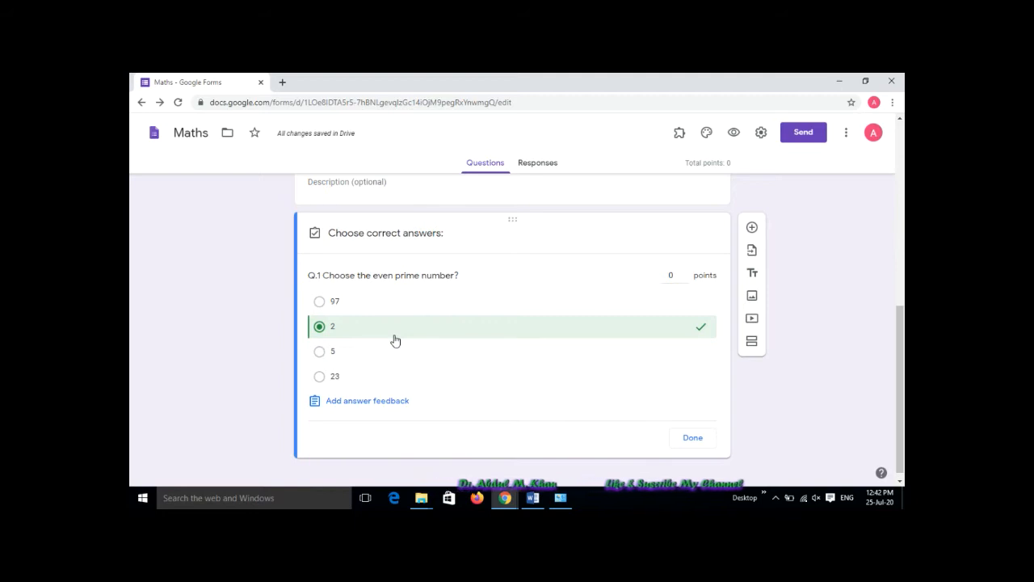
{"action": "left_click", "coordinate": [693, 439]}
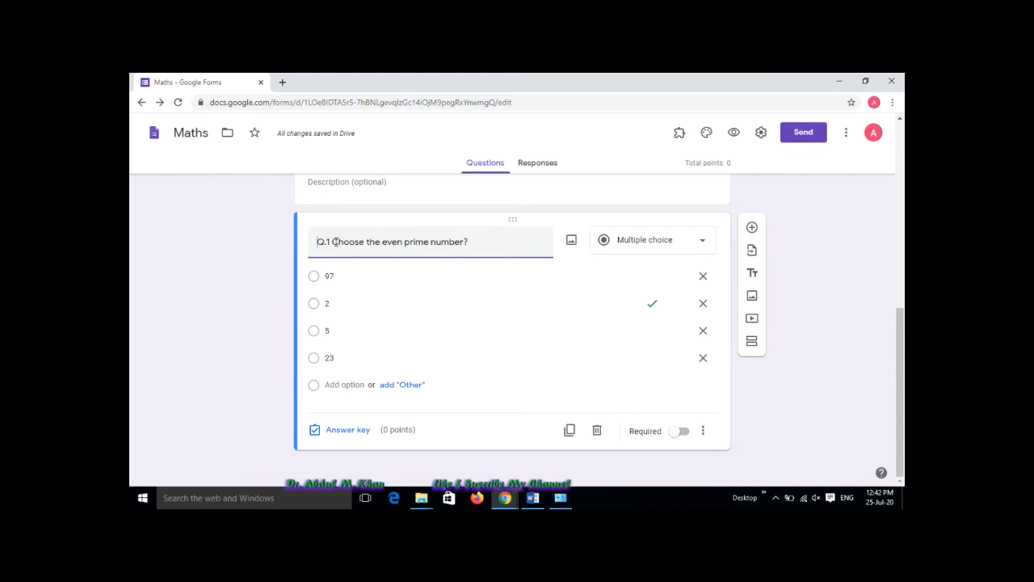
- Add a new question below Q.1 and title it "Q.2 Find the smallest natural number?", copied from Q.docx in Word
{"action": "left_click", "coordinate": [753, 229]}
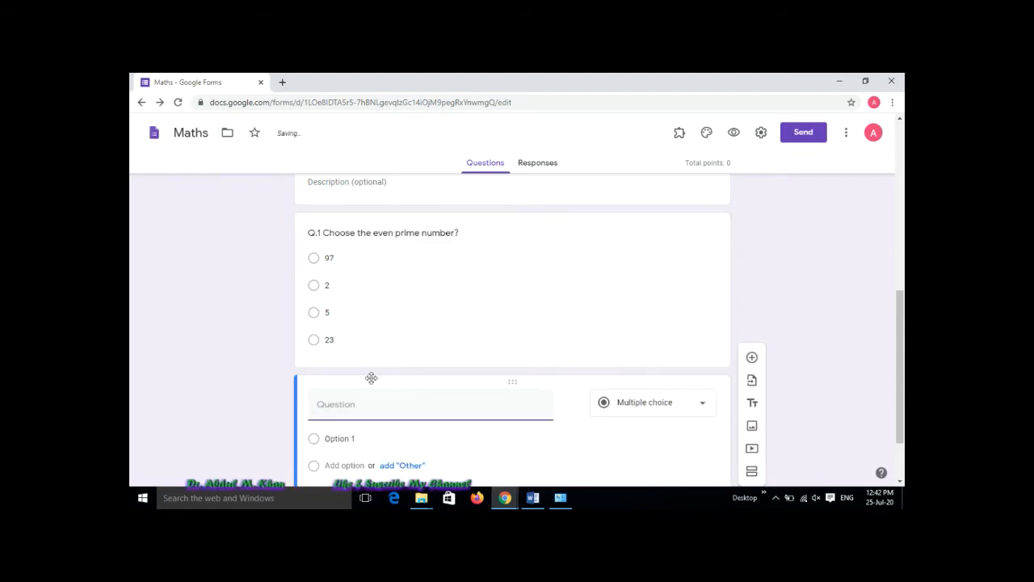
{"action": "key", "text": "alt+Tab"}
{"action": "left_click_drag", "start_coordinate": [526, 340], "coordinate": [359, 343]}
{"action": "key", "text": "ctrl+c"}
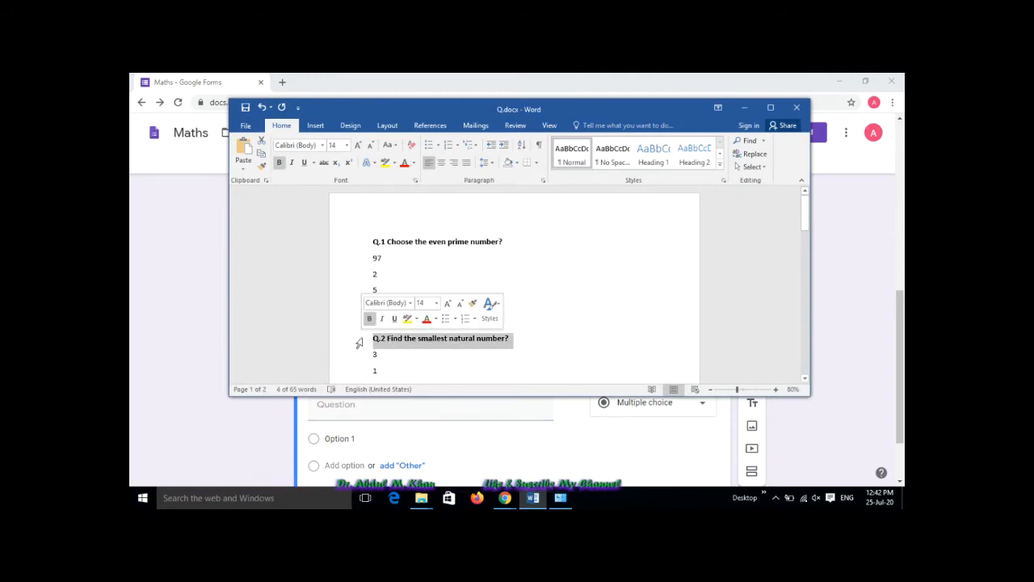
{"action": "left_click", "coordinate": [464, 457]}
{"action": "left_click", "coordinate": [414, 409]}
{"action": "key", "text": "ctrl+v"}
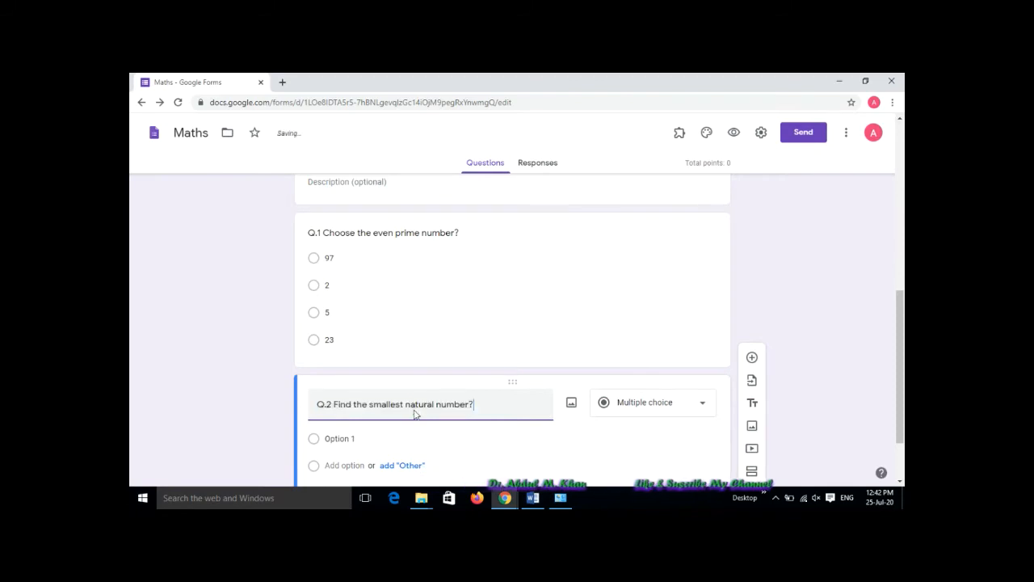
- Copy the Q.2 answer options 3, 1, 0 and 10 from Q.docx in Word and return to the form
{"action": "scroll", "coordinate": [415, 408], "scroll_direction": "down", "scroll_amount": 1}
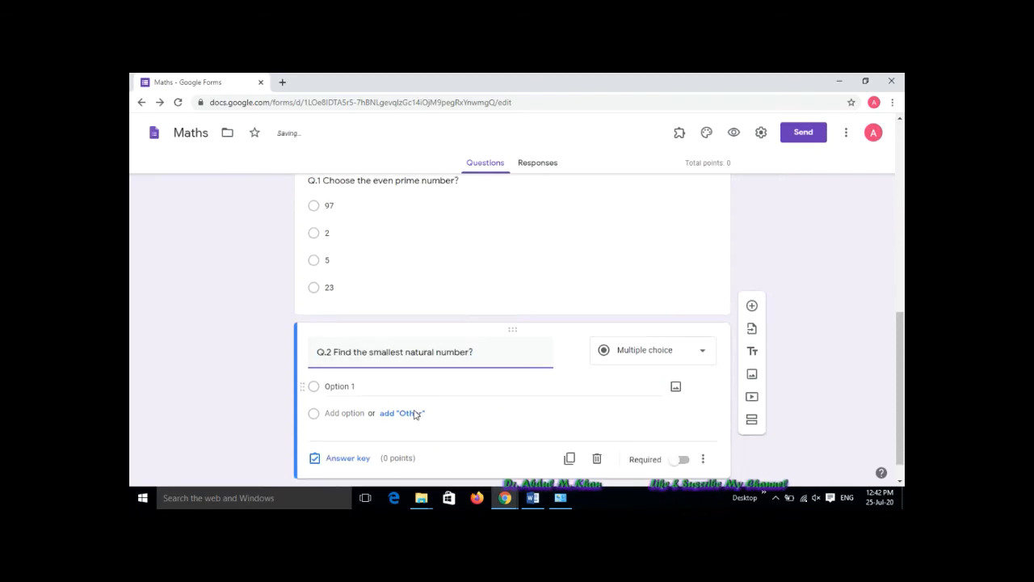
{"action": "left_click", "coordinate": [532, 498]}
{"action": "scroll", "coordinate": [429, 360], "scroll_direction": "down", "scroll_amount": 2}
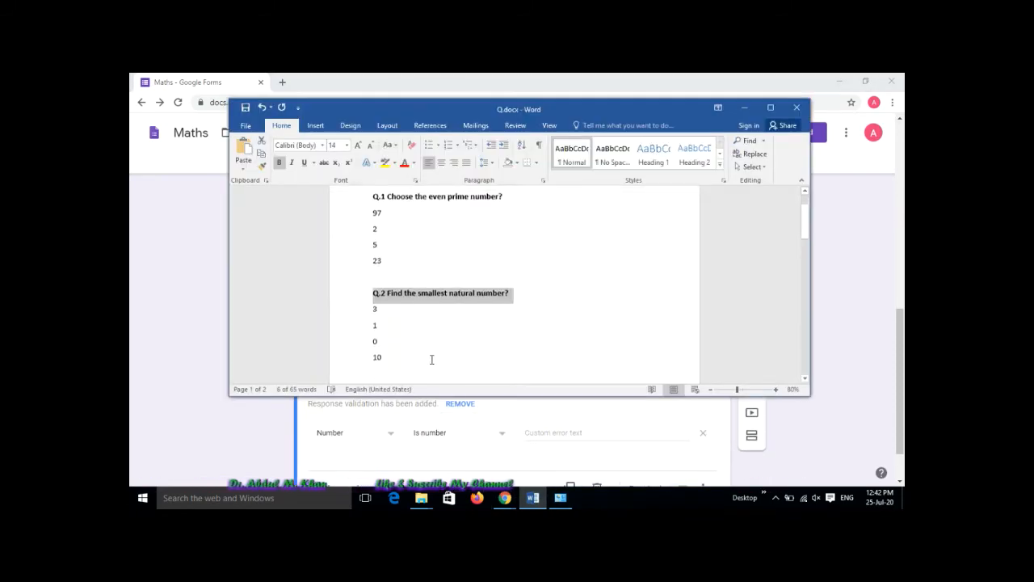
{"action": "left_click_drag", "start_coordinate": [393, 340], "coordinate": [383, 312]}
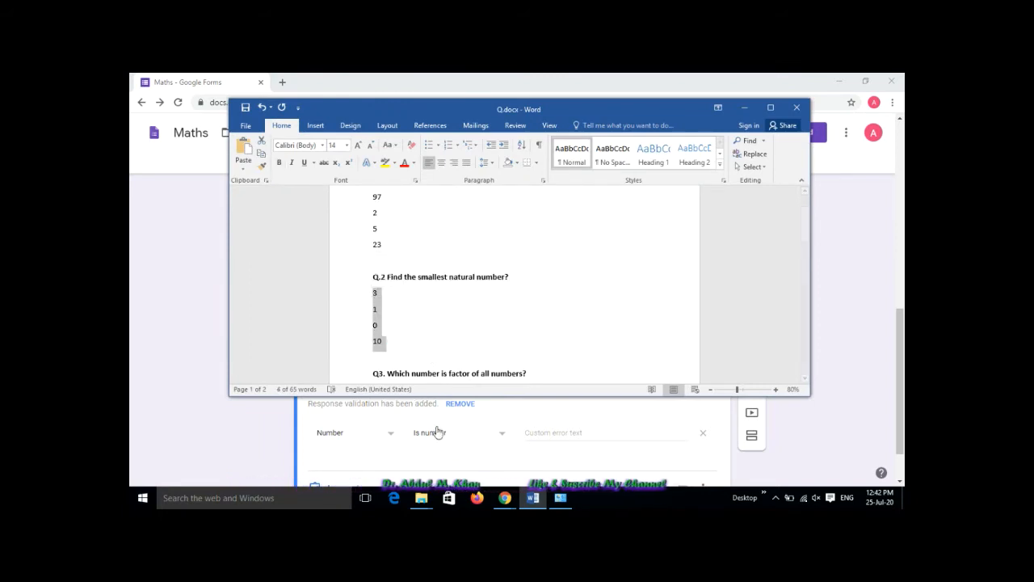
{"action": "left_click", "coordinate": [567, 410]}
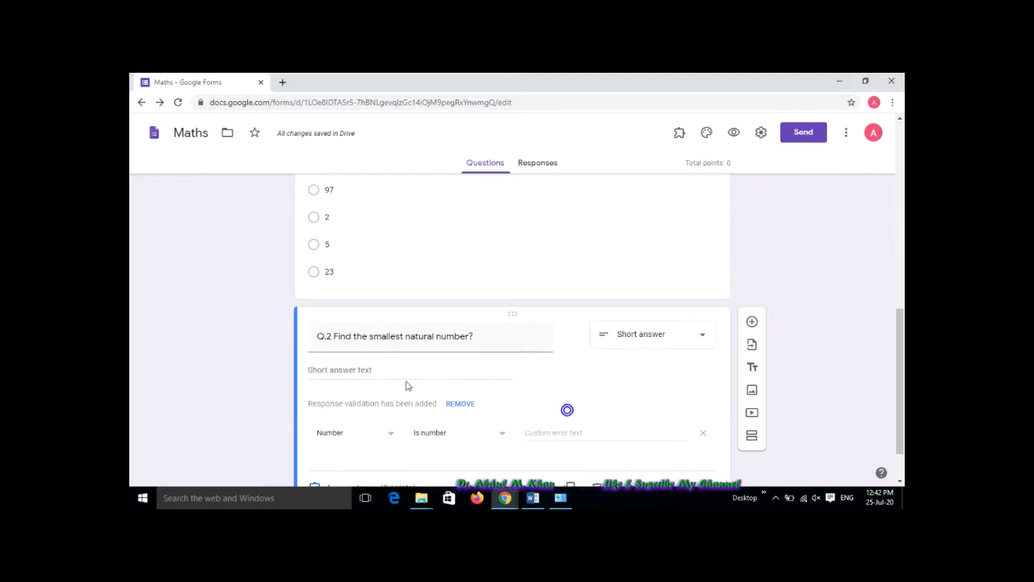
- Change the question type of Q.2 to Multiple choice
{"action": "scroll", "coordinate": [367, 367], "scroll_direction": "down", "scroll_amount": 1}
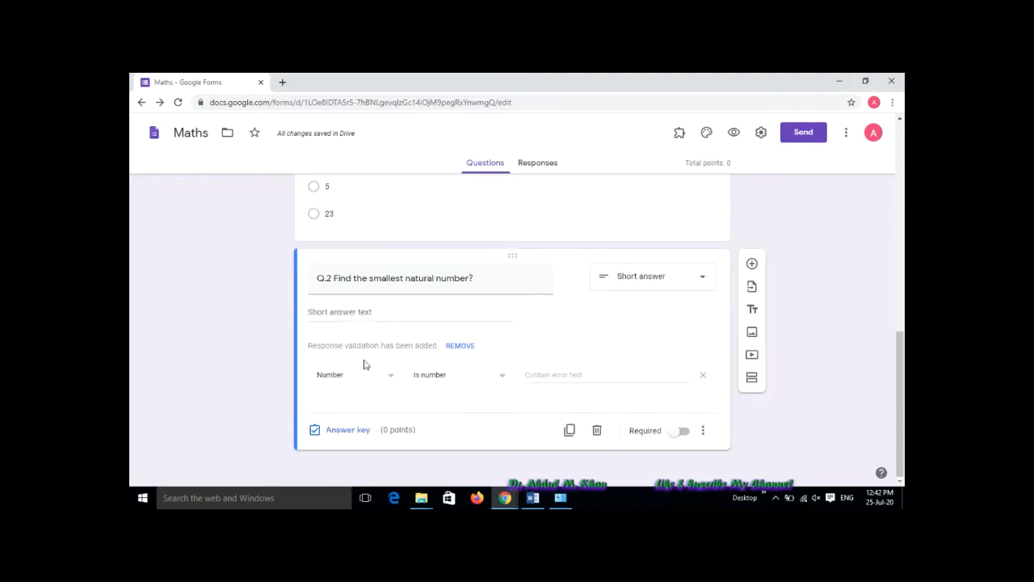
{"action": "left_click", "coordinate": [359, 312]}
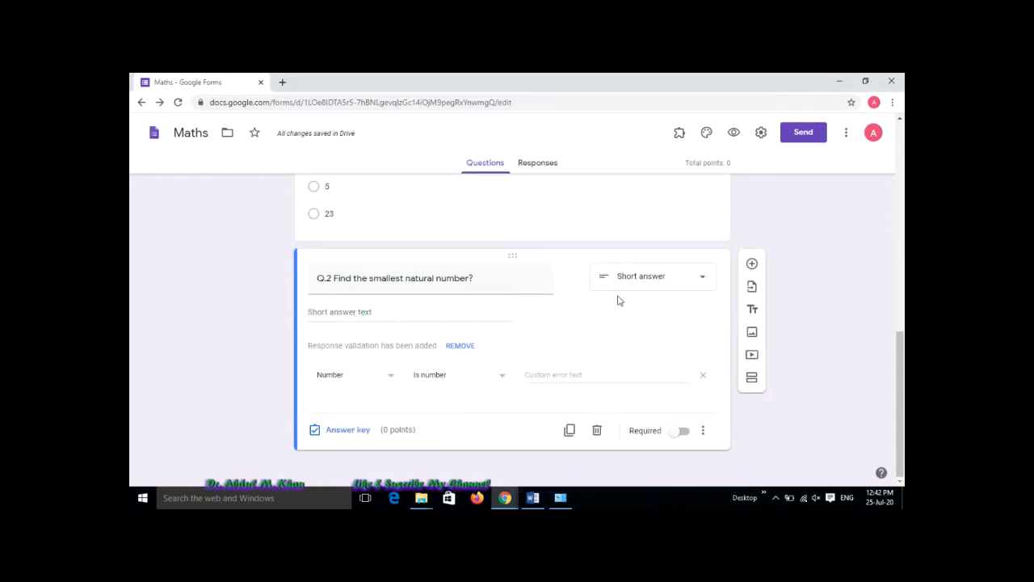
{"action": "scroll", "coordinate": [485, 333], "scroll_direction": "up", "scroll_amount": 2}
{"action": "left_click", "coordinate": [639, 392]}
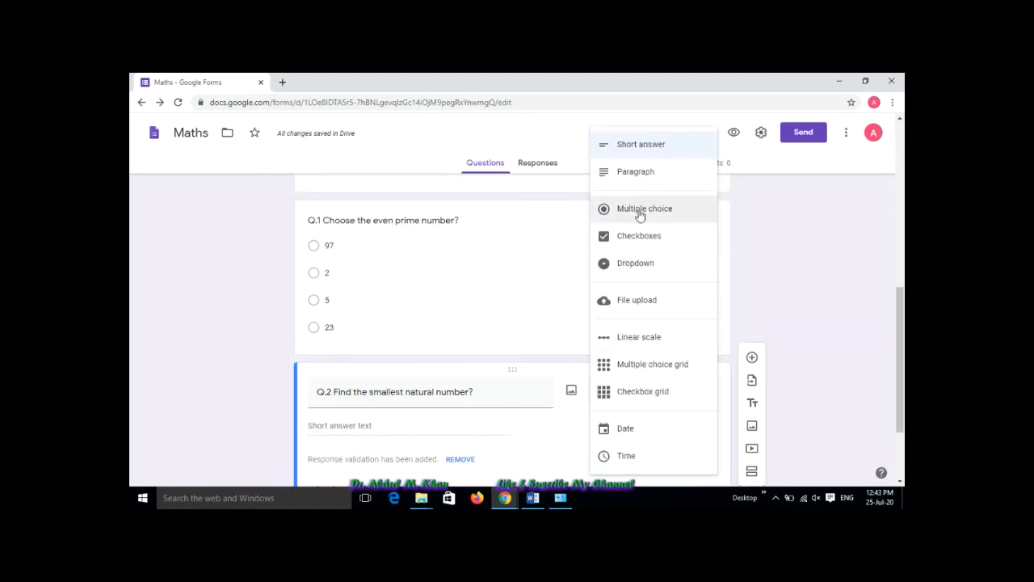
{"action": "left_click", "coordinate": [635, 212]}
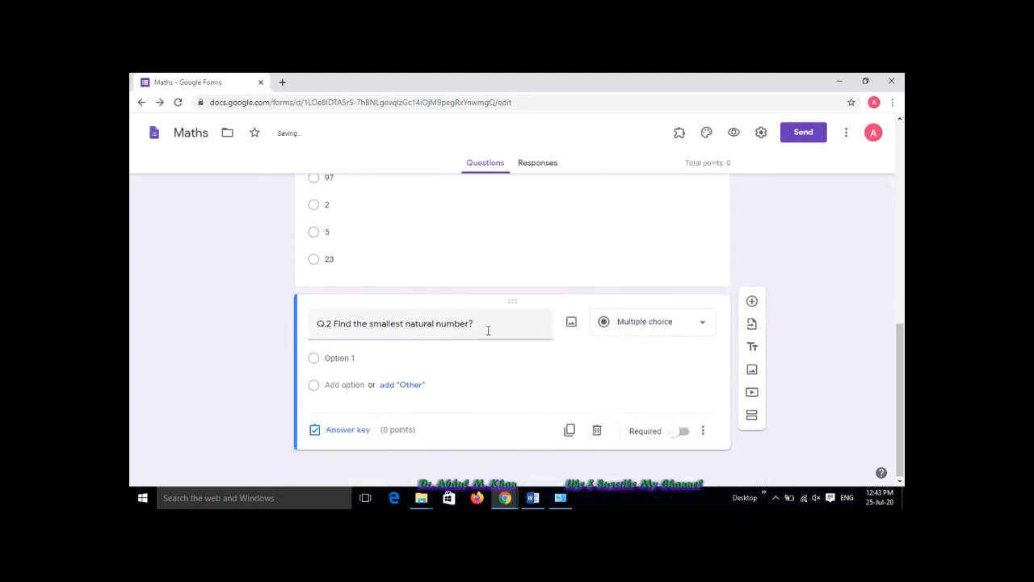
- Paste 3, 1, 0 and 10 as the four answer options of Q.2
{"action": "left_click", "coordinate": [362, 357]}
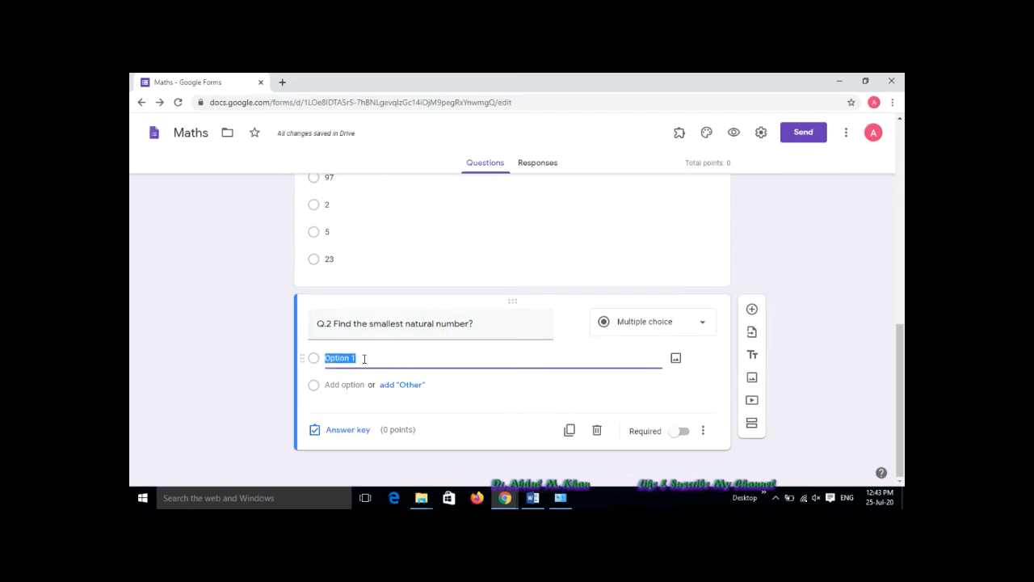
{"action": "type", "text": "3 1 0 10"}
{"action": "scroll", "coordinate": [365, 361], "scroll_direction": "down", "scroll_amount": 1}
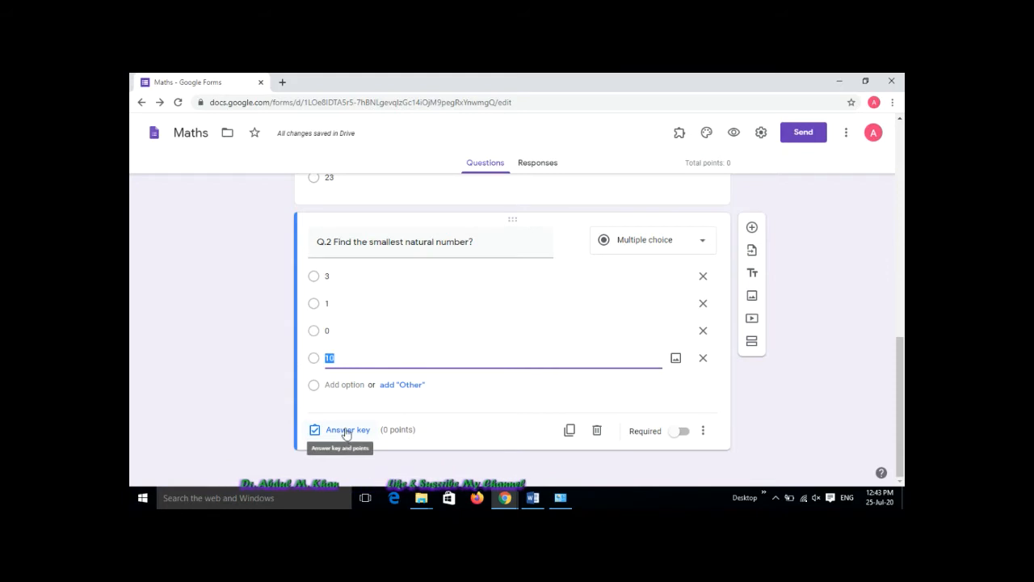
- Mark 1 as the correct answer in the answer key of Q.2
{"action": "scroll", "coordinate": [348, 340], "scroll_direction": "up", "scroll_amount": 2}
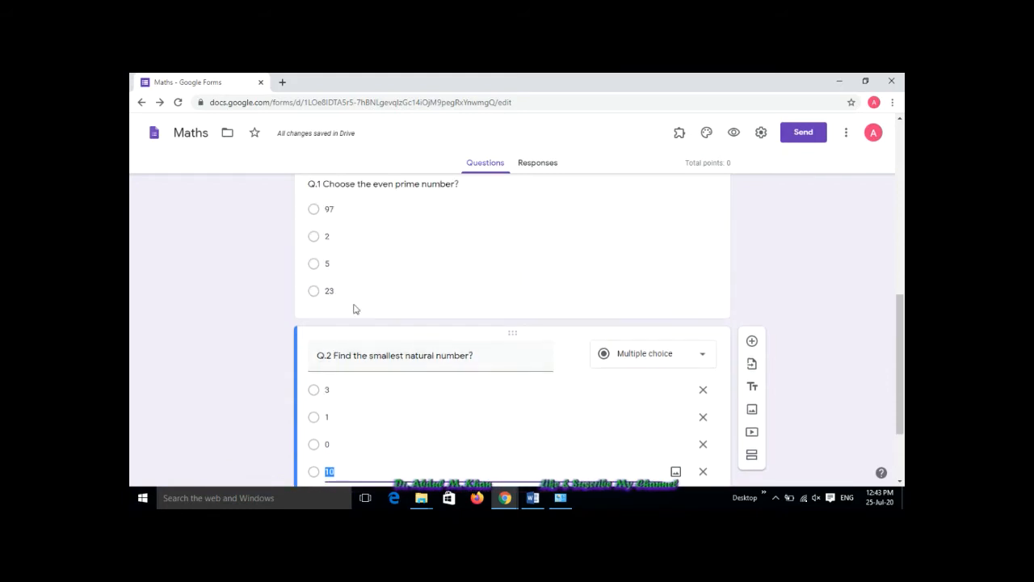
{"action": "scroll", "coordinate": [353, 312], "scroll_direction": "down", "scroll_amount": 2}
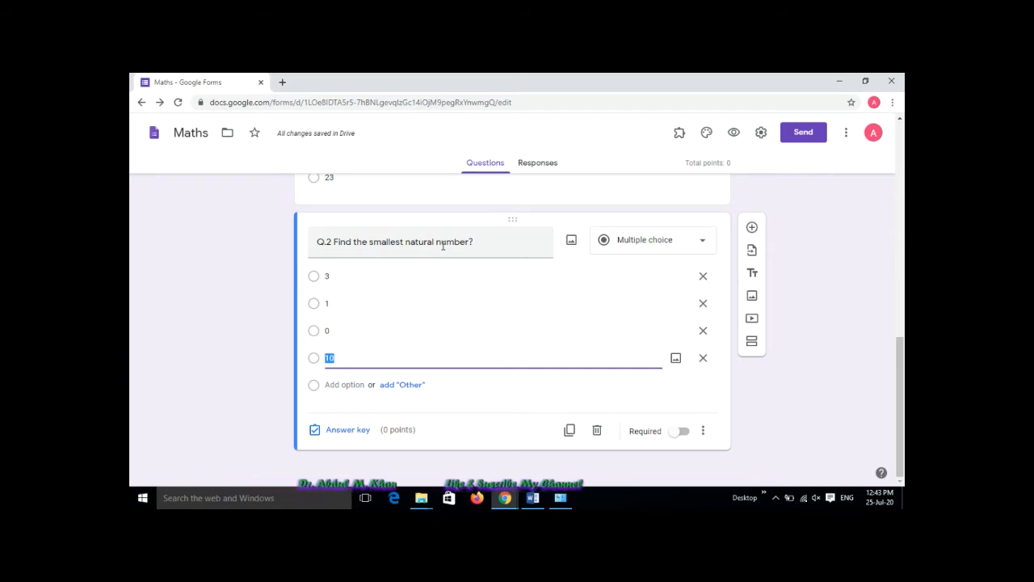
{"action": "left_click", "coordinate": [315, 305]}
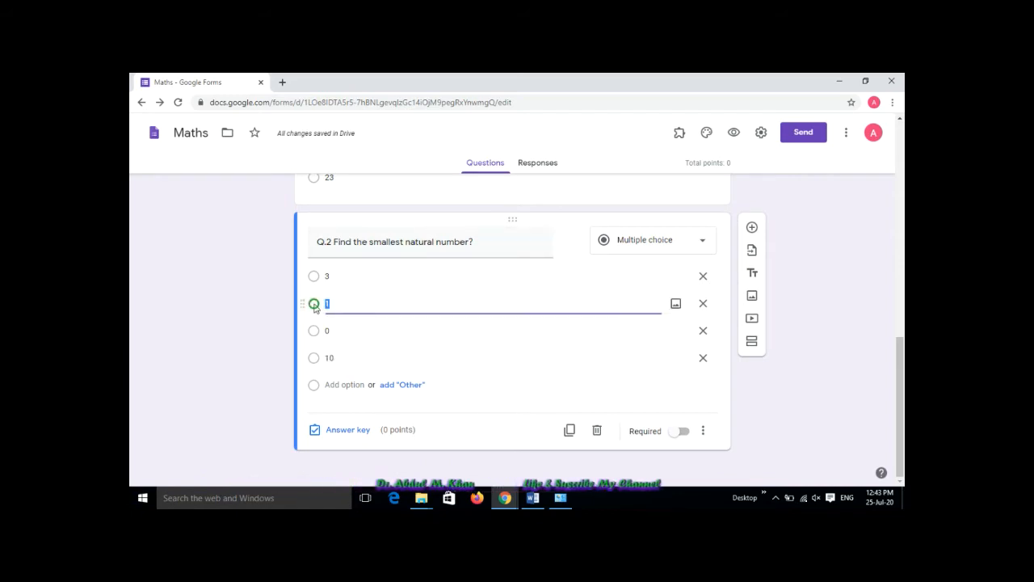
{"action": "left_click", "coordinate": [346, 437]}
{"action": "left_click", "coordinate": [320, 328]}
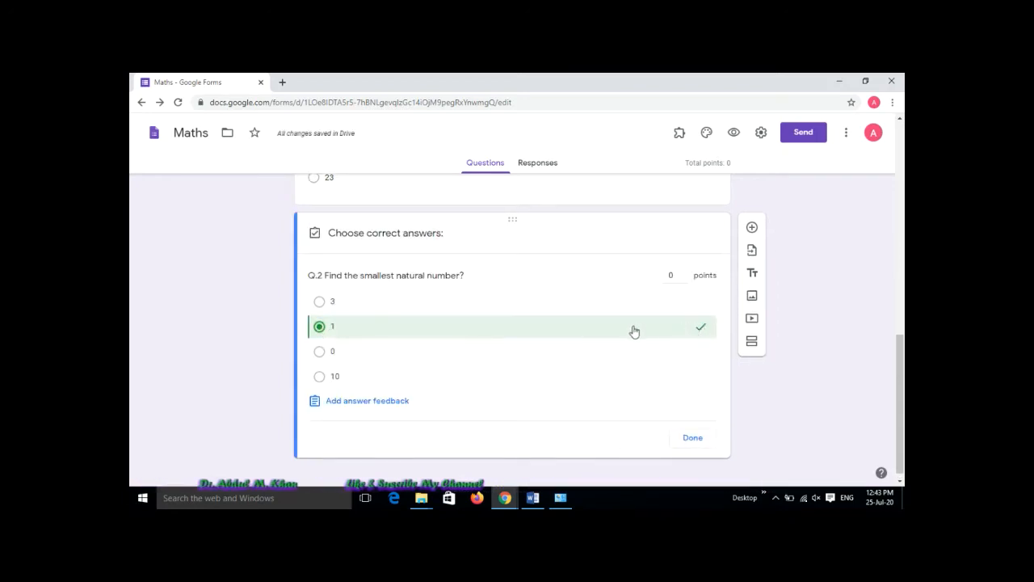
{"action": "scroll", "coordinate": [365, 347], "scroll_direction": "down", "scroll_amount": 1}
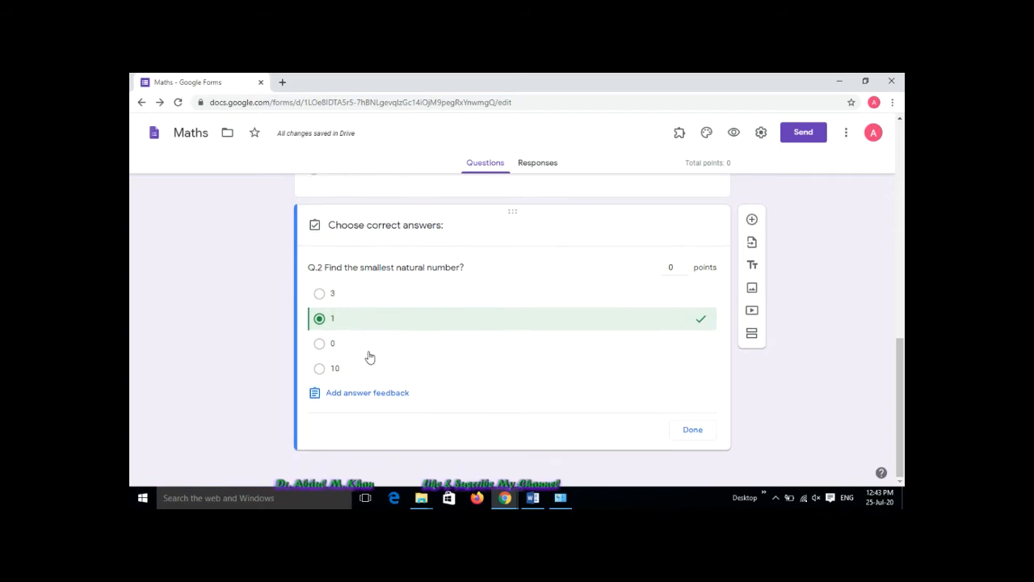
{"action": "left_click", "coordinate": [692, 430]}
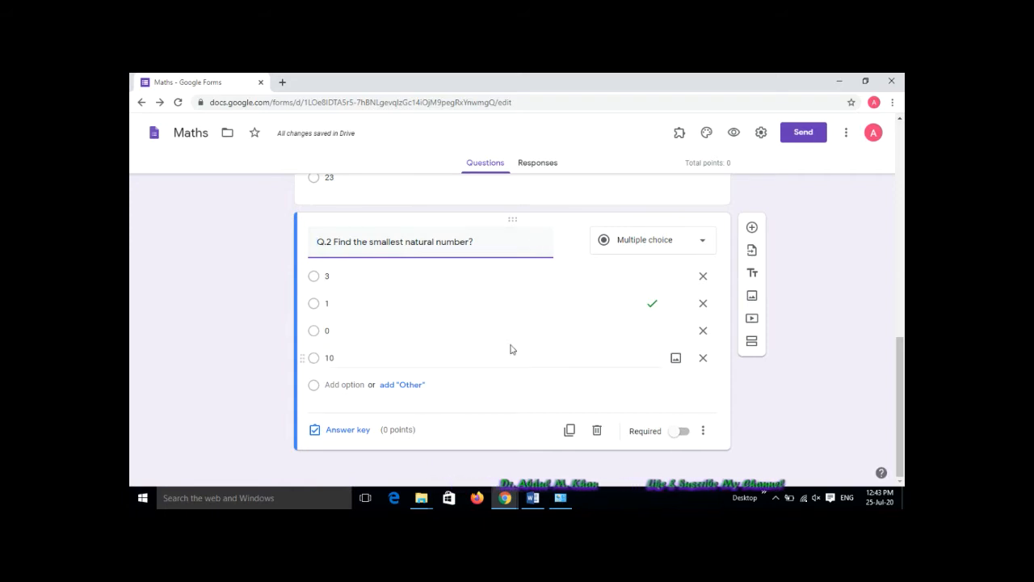
- Add a new question and fill its title with "Q3. Which number is factor of all numbers?" copied from Q.docx in Word
{"action": "left_click", "coordinate": [753, 230]}
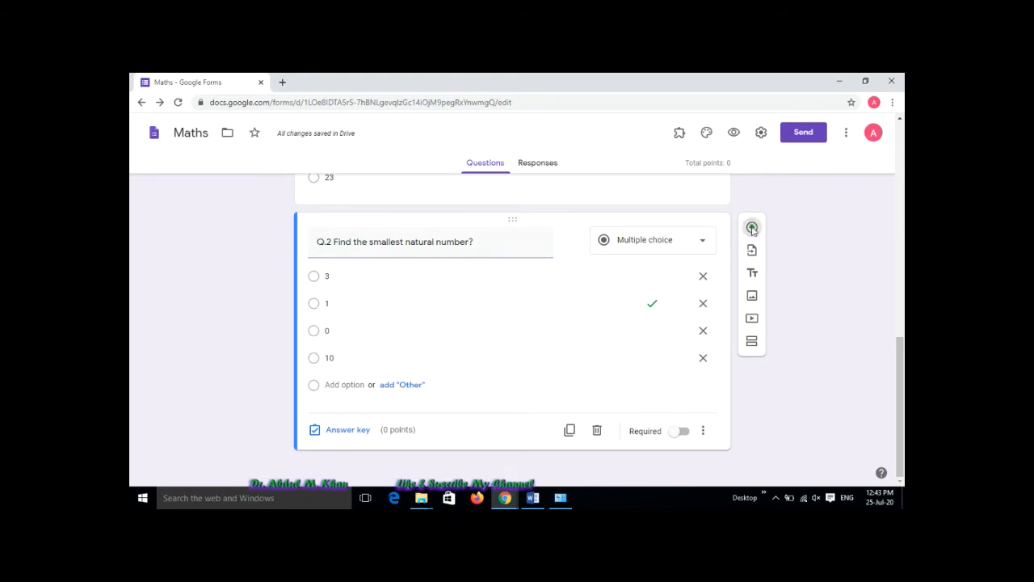
{"action": "left_click", "coordinate": [534, 499]}
{"action": "scroll", "coordinate": [450, 328], "scroll_direction": "down", "scroll_amount": 1}
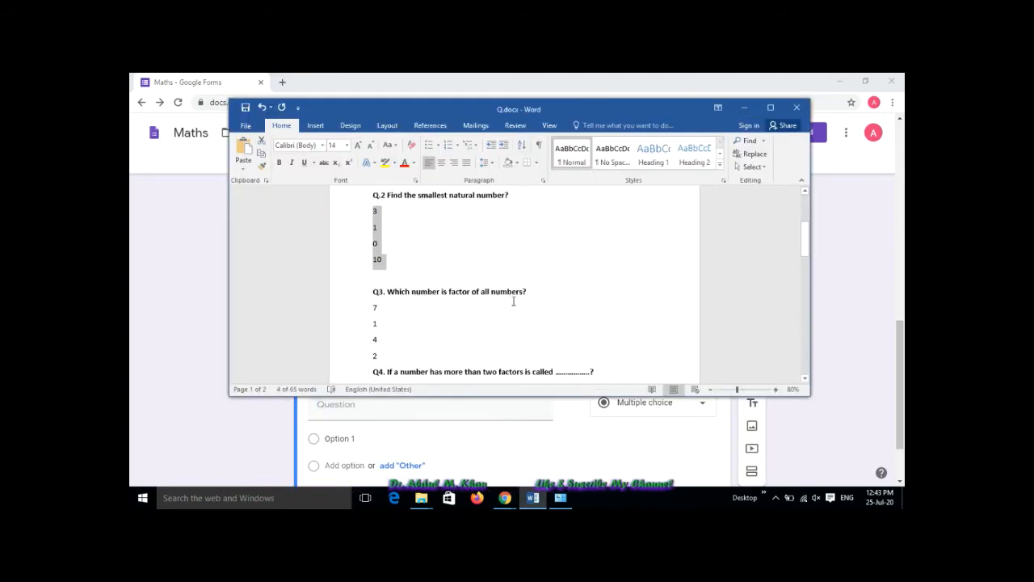
{"action": "left_click_drag", "start_coordinate": [547, 291], "coordinate": [379, 296]}
{"action": "key", "text": "ctrl+c"}
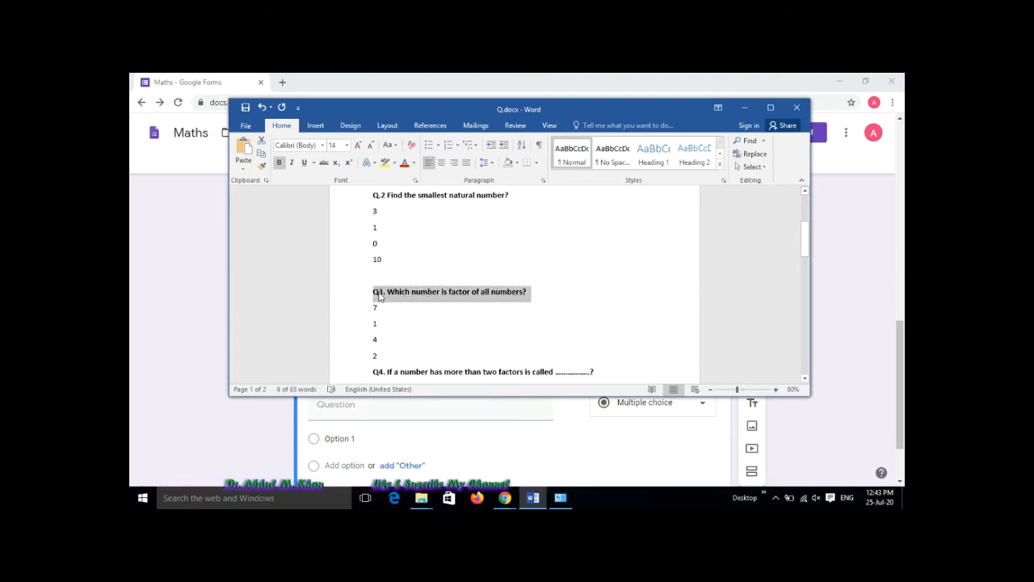
{"action": "left_click", "coordinate": [490, 415]}
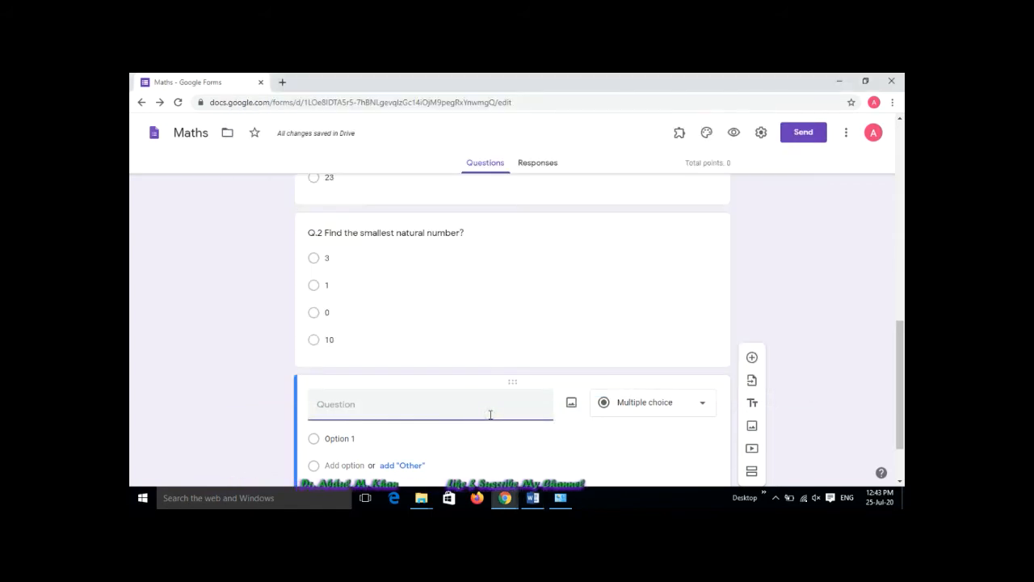
{"action": "key", "text": "ctrl+v"}
- Copy the Q3 answer options 7, 1, 4 and 2 from Q.docx in Word and paste them as the options of Q3
{"action": "left_click", "coordinate": [533, 498]}
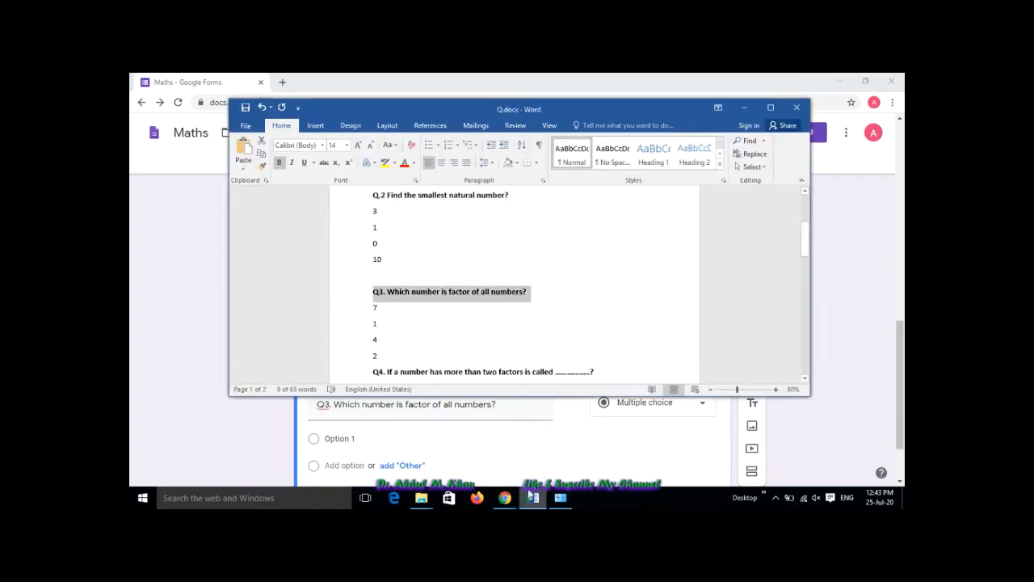
{"action": "left_click_drag", "start_coordinate": [382, 357], "coordinate": [362, 314]}
{"action": "key", "text": "ctrl+c"}
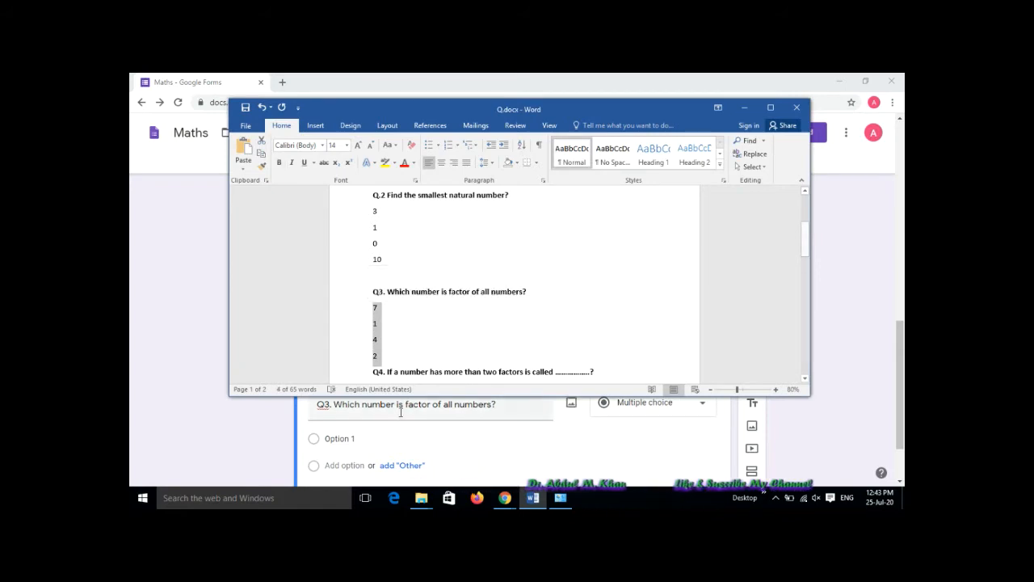
{"action": "left_click", "coordinate": [396, 438]}
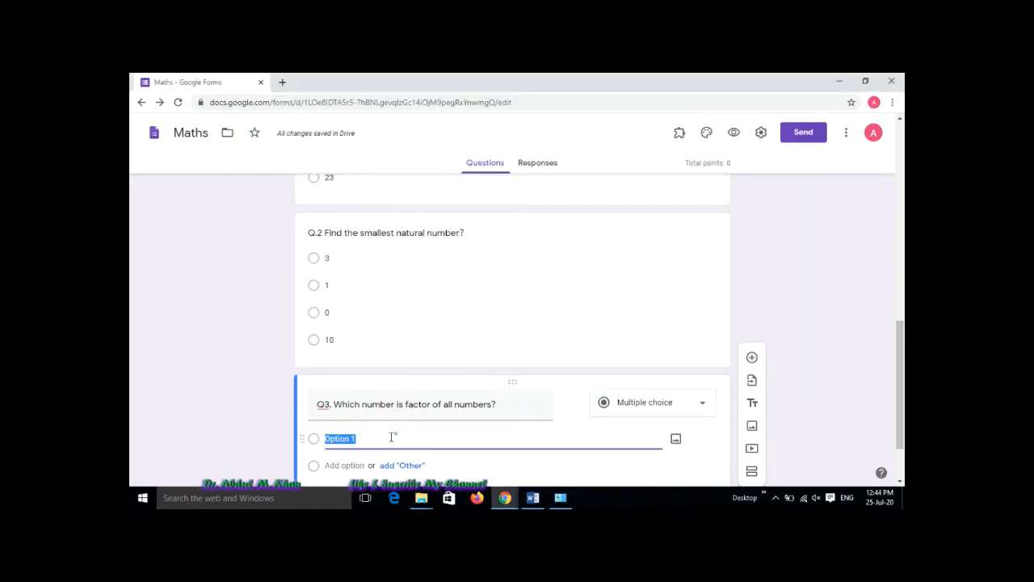
{"action": "key", "text": "ctrl+v"}
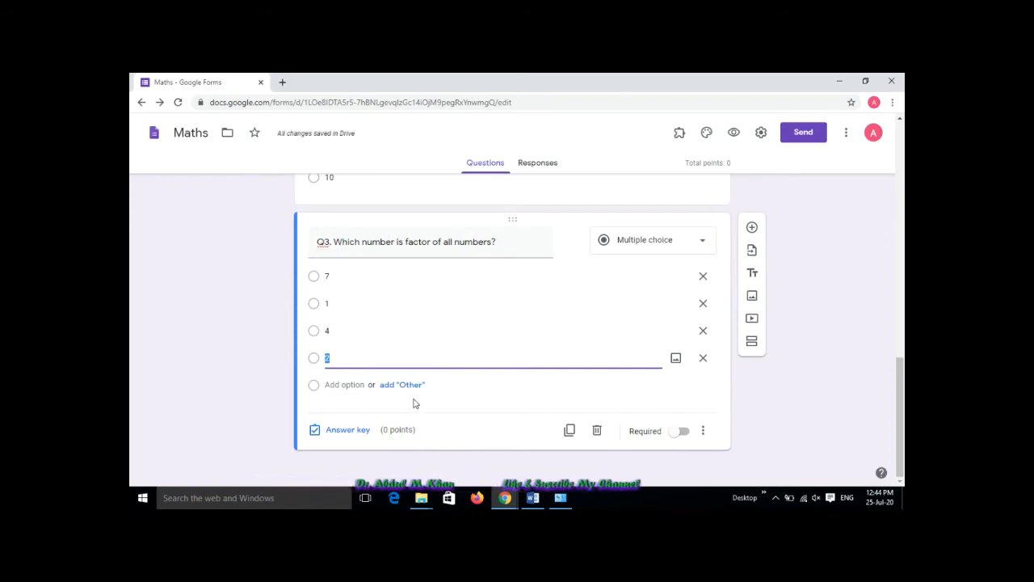
- Change the first two answer options of Q3 to 1 and 5, and mark 1 as the correct answer in its answer key
{"action": "left_click", "coordinate": [328, 275]}
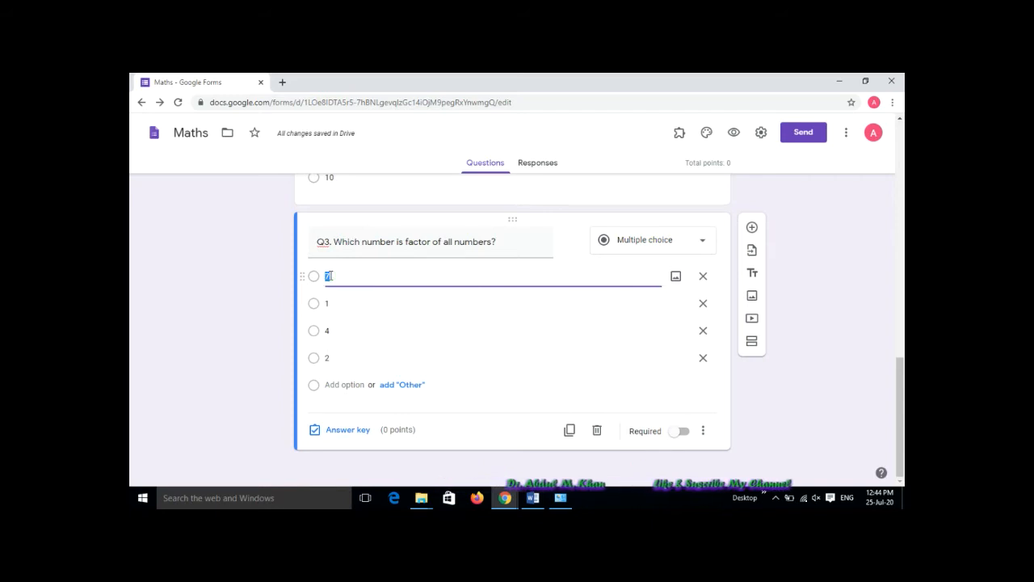
{"action": "key", "text": "BackSpace"}
{"action": "left_click", "coordinate": [328, 303]}
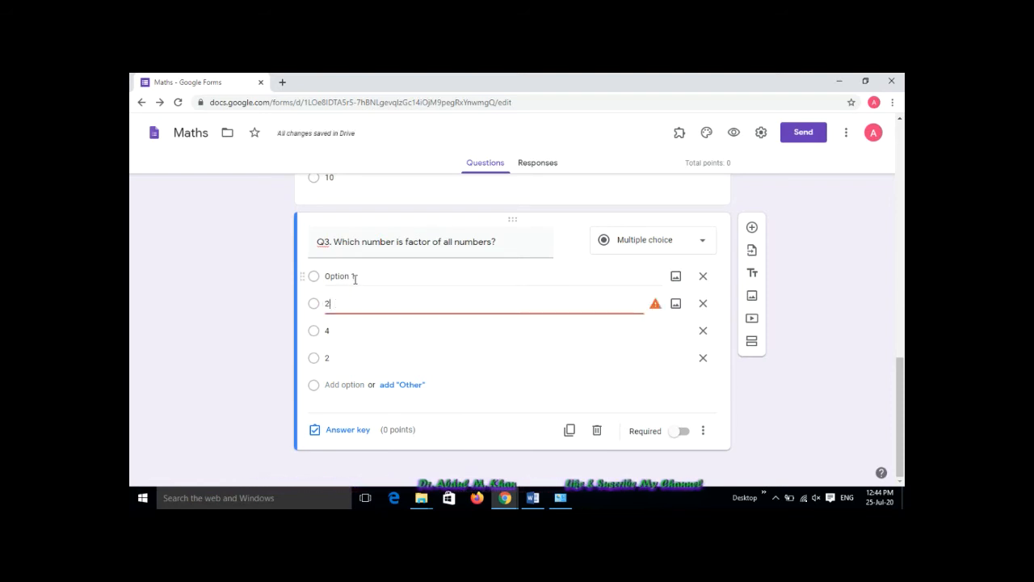
{"action": "left_click", "coordinate": [355, 277]}
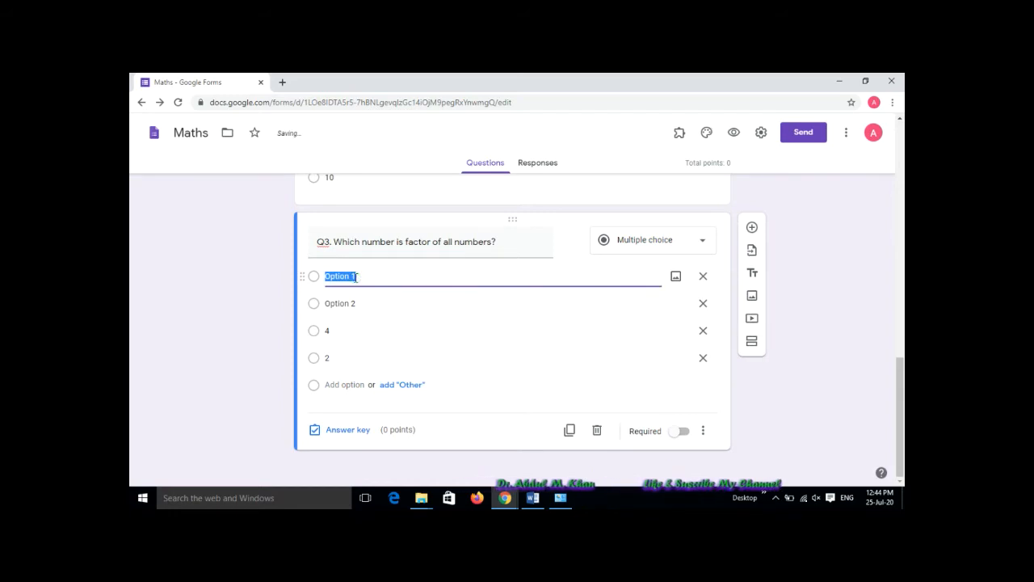
{"action": "left_click", "coordinate": [361, 303]}
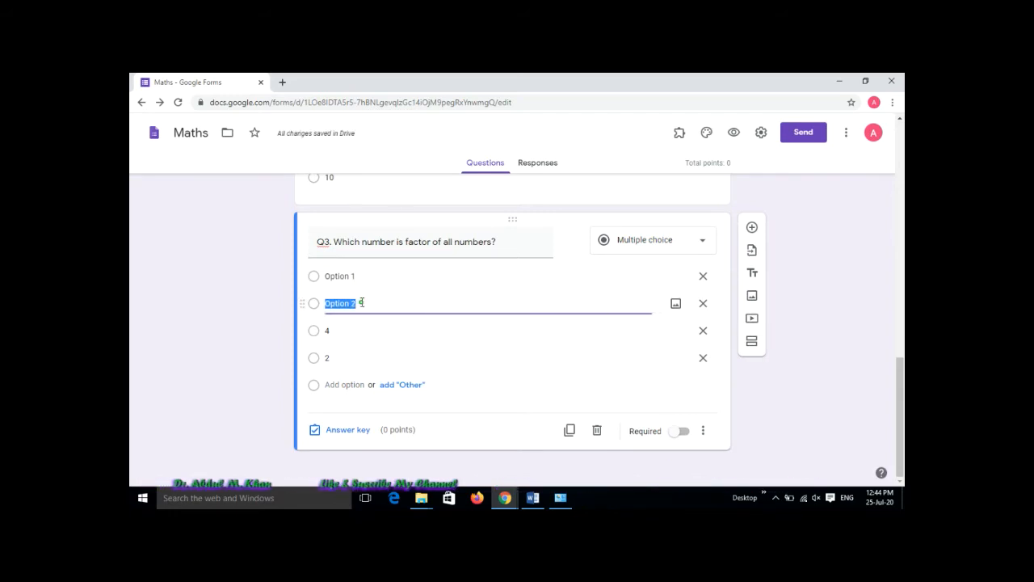
{"action": "key", "text": "BackSpace"}
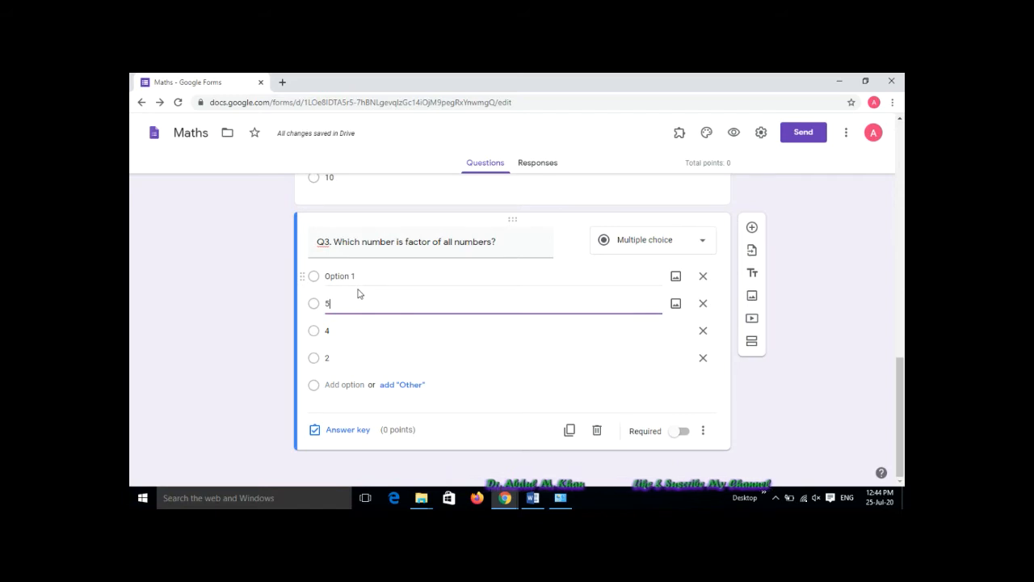
{"action": "key", "text": "BackSpace"}
{"action": "type", "text": "5"}
{"action": "left_click", "coordinate": [366, 276]}
{"action": "type", "text": "1"}
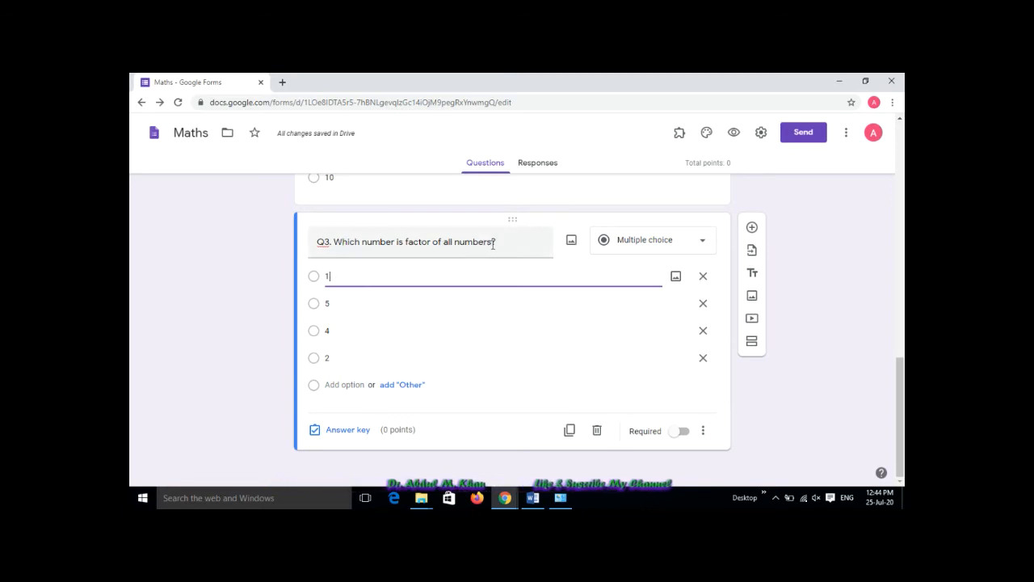
{"action": "left_click", "coordinate": [324, 435]}
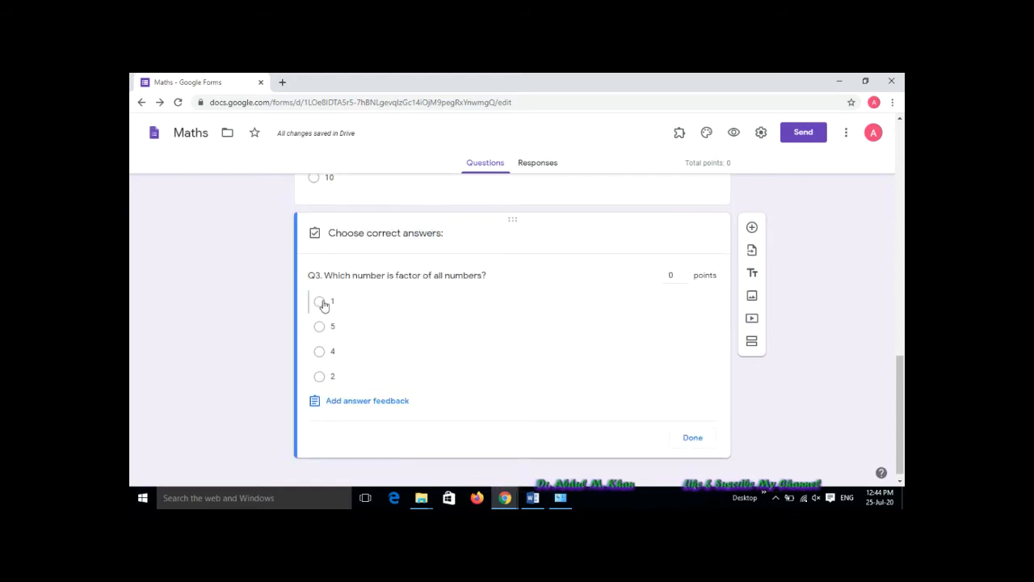
{"action": "left_click", "coordinate": [320, 302]}
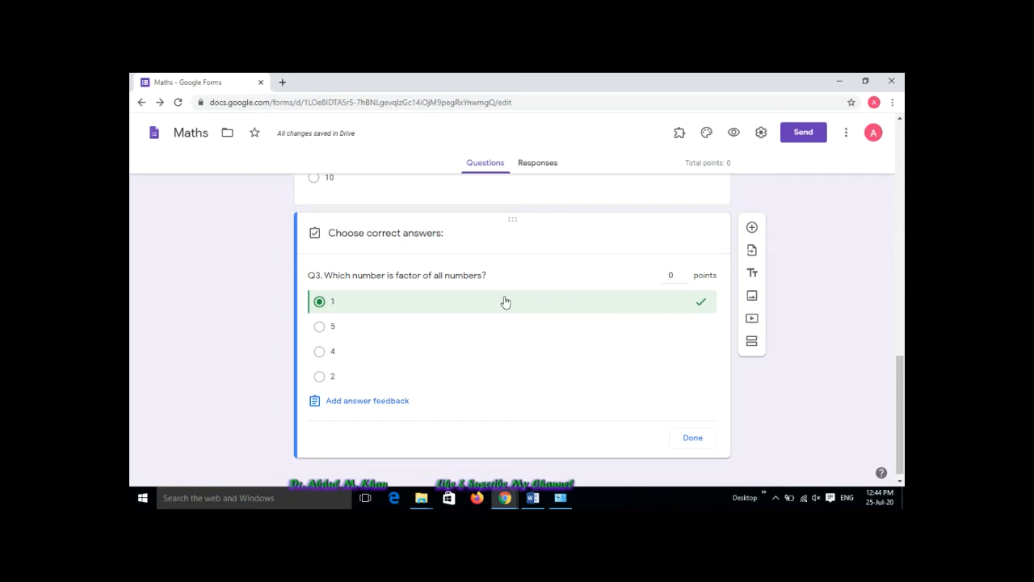
- Assign 1 point to Q.1 about the even prime number in its answer key
{"action": "scroll", "coordinate": [507, 302], "scroll_direction": "up", "scroll_amount": 2}
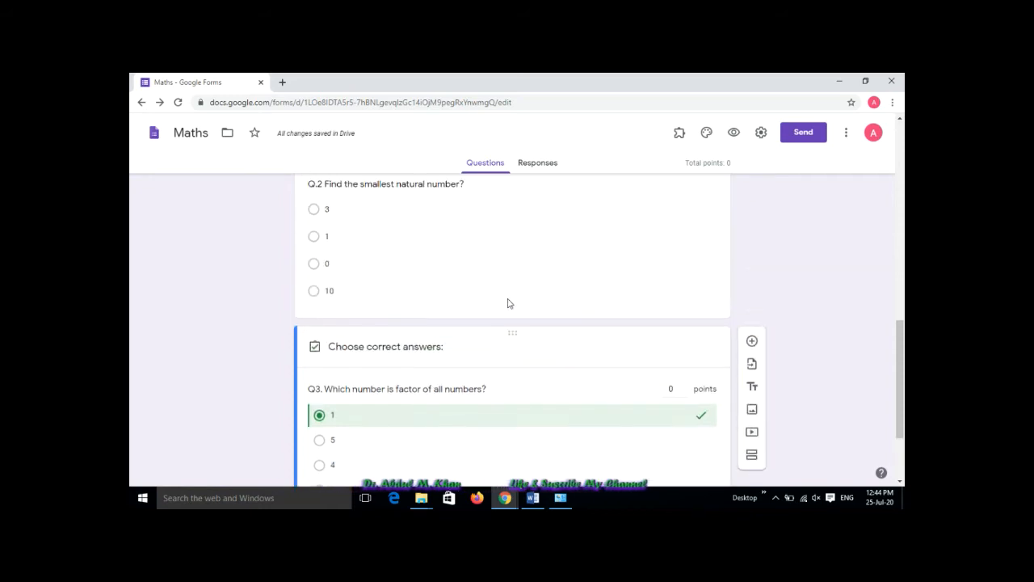
{"action": "scroll", "coordinate": [509, 302], "scroll_direction": "up", "scroll_amount": 4}
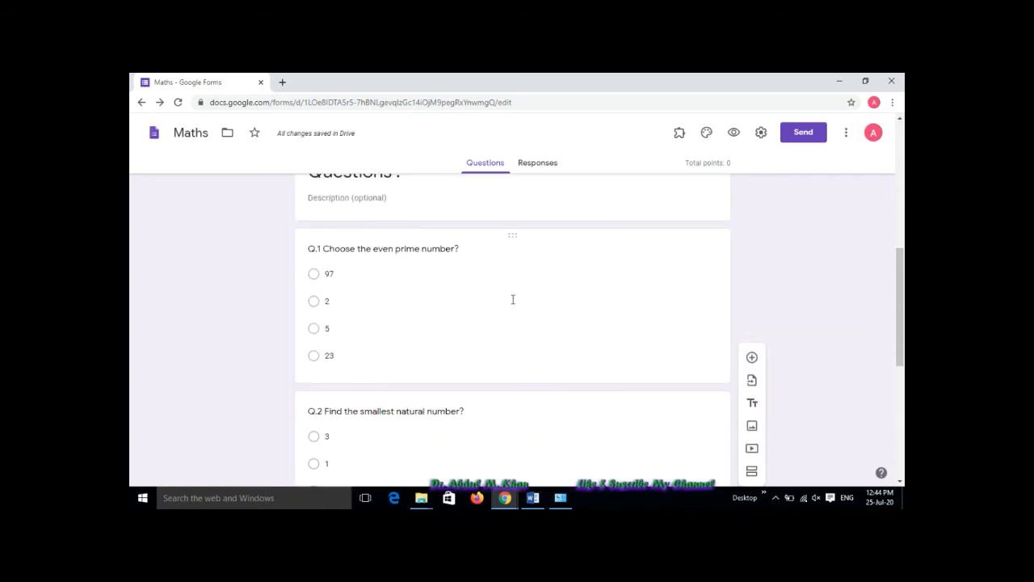
{"action": "left_click", "coordinate": [408, 279]}
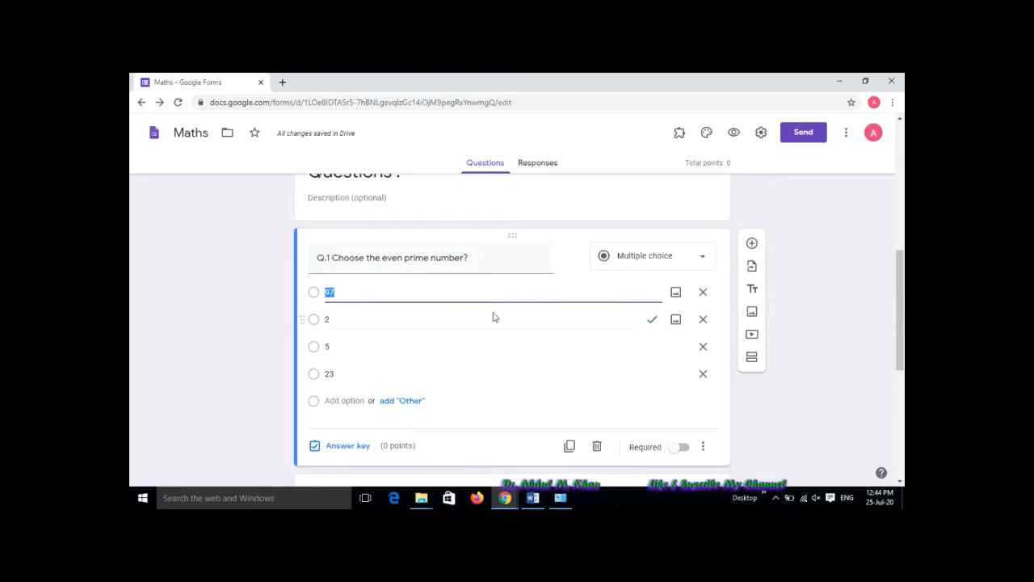
{"action": "left_click", "coordinate": [350, 446]}
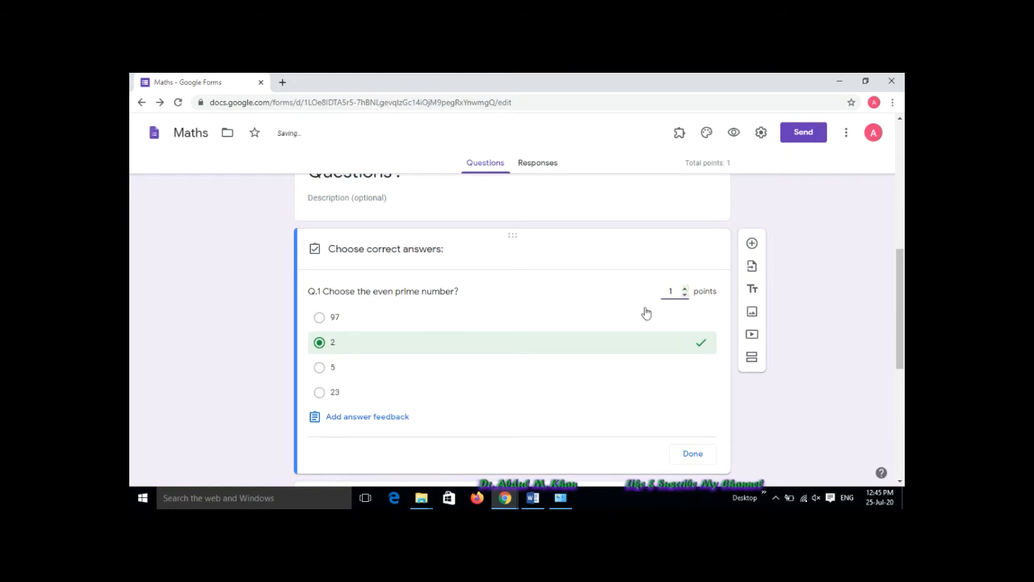
{"action": "left_click", "coordinate": [693, 455]}
- Assign 1 point to Q.2 about the smallest natural number in its answer key
{"action": "scroll", "coordinate": [440, 338], "scroll_direction": "down", "scroll_amount": 3}
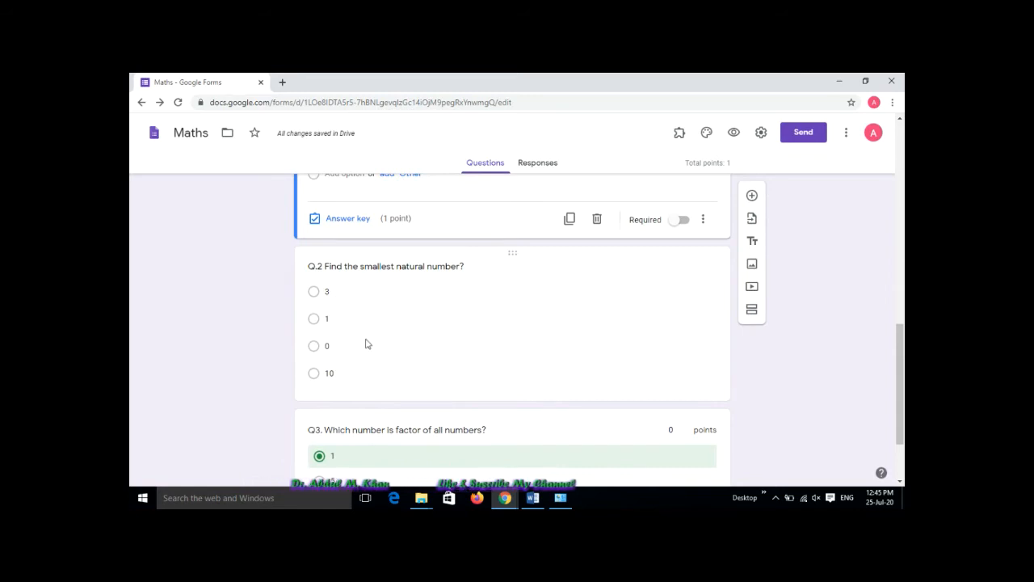
{"action": "left_click", "coordinate": [363, 365]}
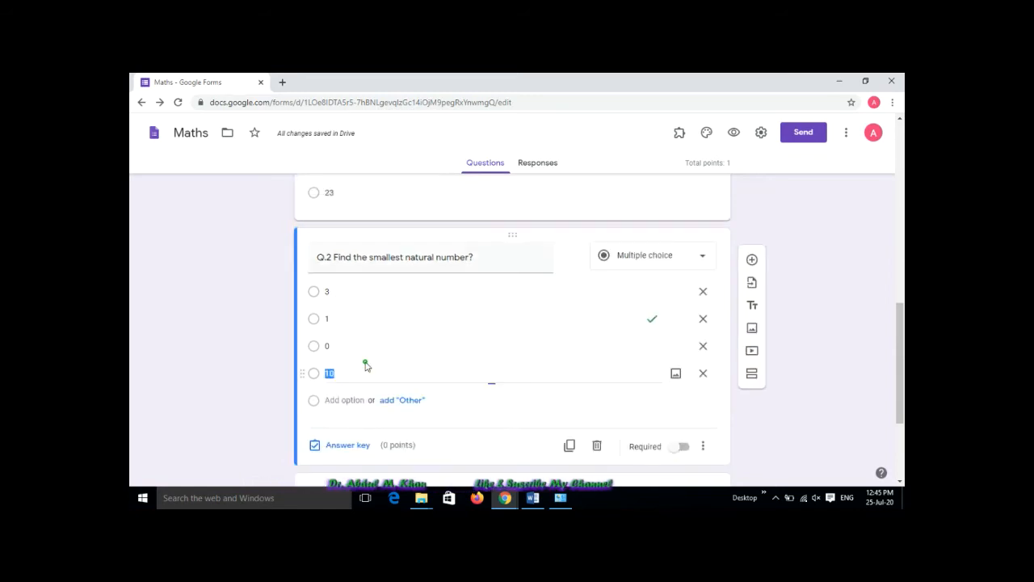
{"action": "left_click", "coordinate": [347, 445]}
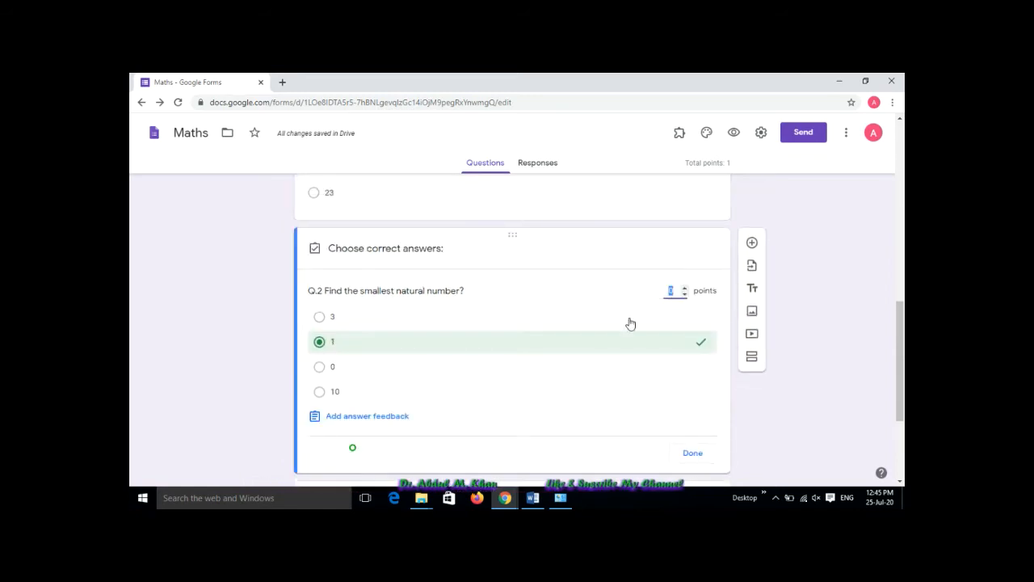
{"action": "left_click", "coordinate": [685, 288]}
{"action": "left_click", "coordinate": [685, 287]}
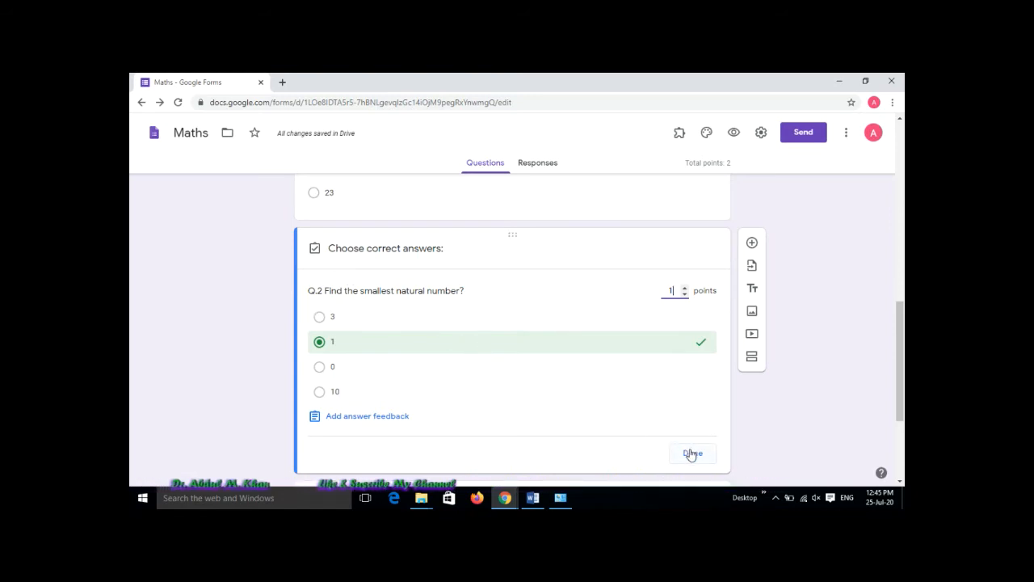
{"action": "left_click", "coordinate": [691, 452]}
- Assign 2 points to Q3 about the factor of all numbers and finish its answer key
{"action": "scroll", "coordinate": [400, 316], "scroll_direction": "up", "scroll_amount": 2}
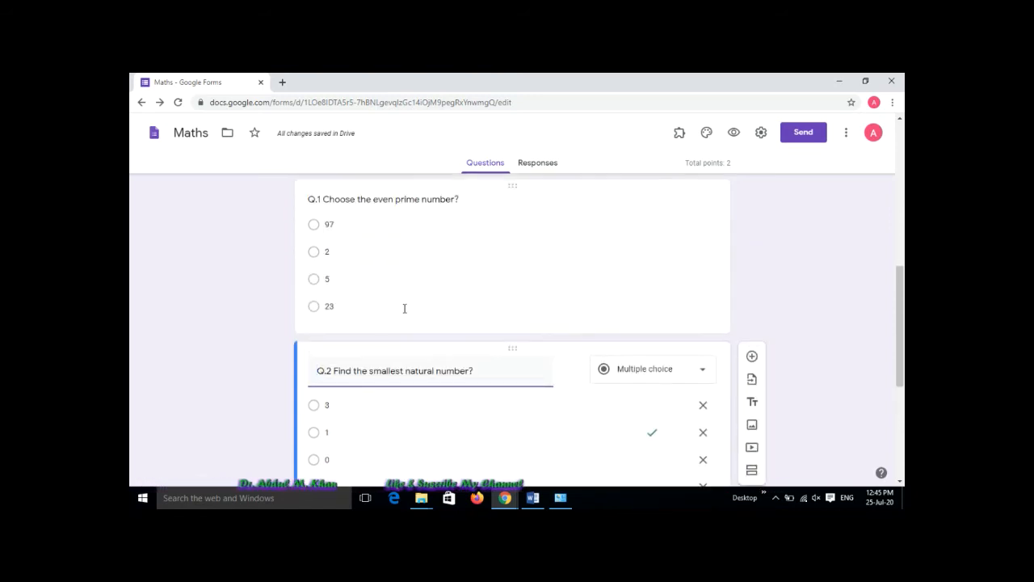
{"action": "scroll", "coordinate": [404, 283], "scroll_direction": "up", "scroll_amount": 2}
{"action": "scroll", "coordinate": [404, 286], "scroll_direction": "down", "scroll_amount": 5}
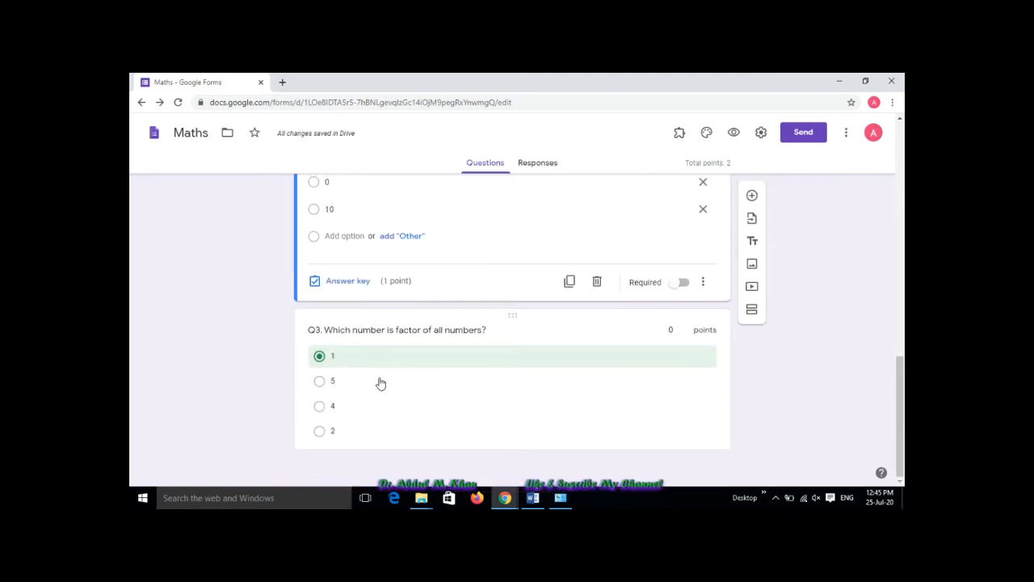
{"action": "left_click", "coordinate": [417, 423]}
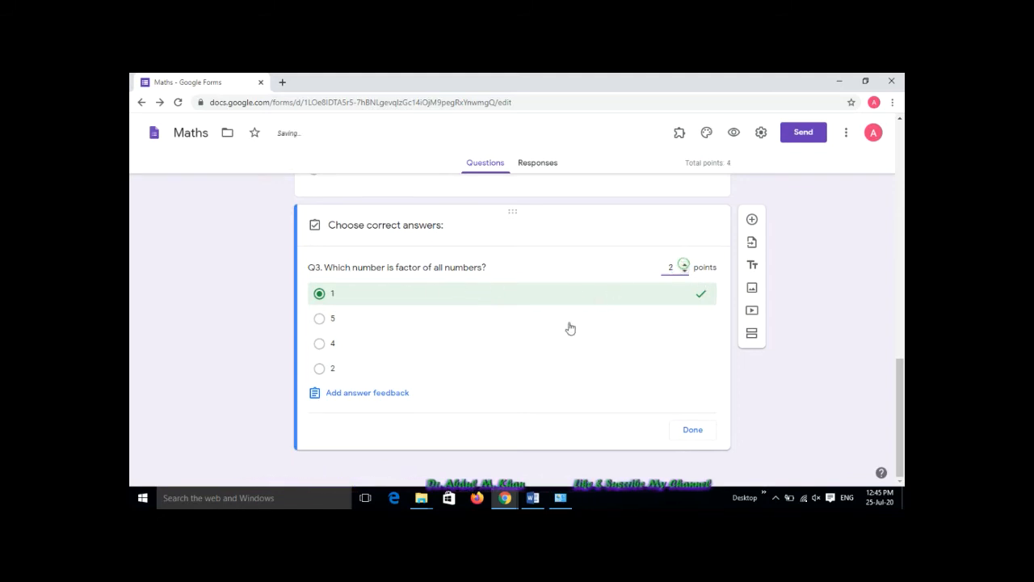
{"action": "left_click", "coordinate": [689, 429]}
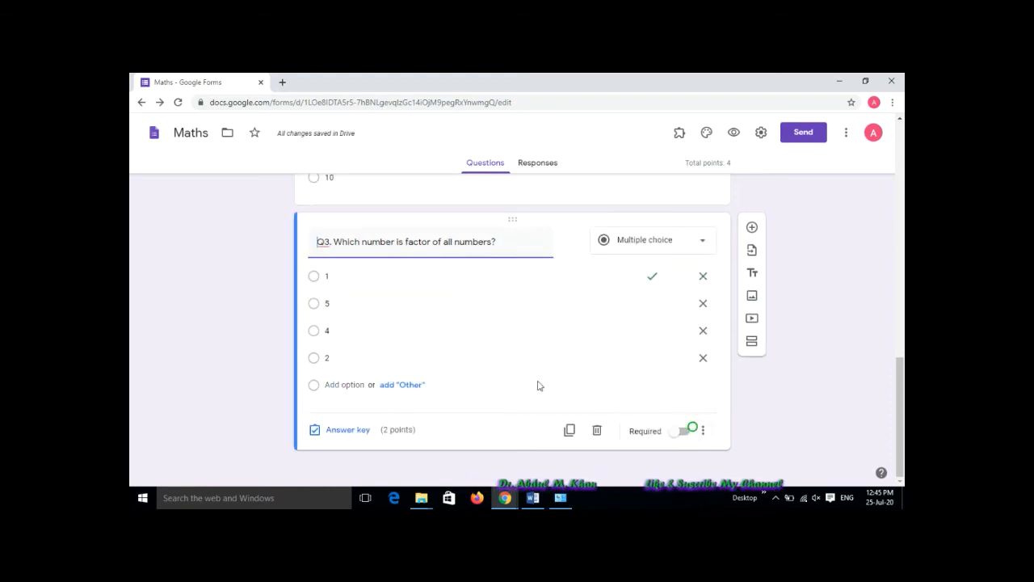
- Add a new question titled "Q4. If a number has more than two factors is called ...............?" using the text from Q.docx in Word
{"action": "scroll", "coordinate": [467, 346], "scroll_direction": "up", "scroll_amount": 2}
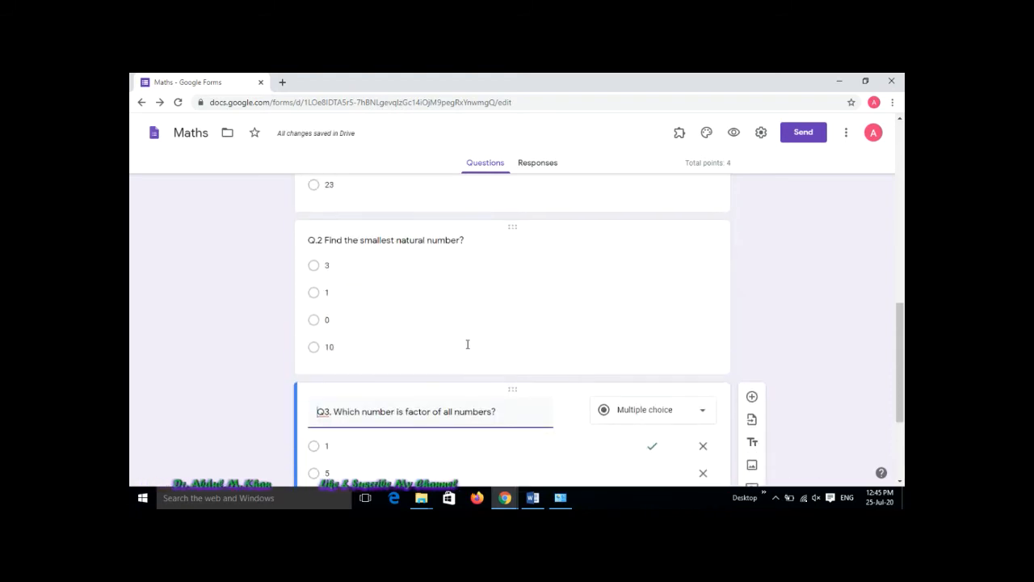
{"action": "scroll", "coordinate": [391, 340], "scroll_direction": "down", "scroll_amount": 2}
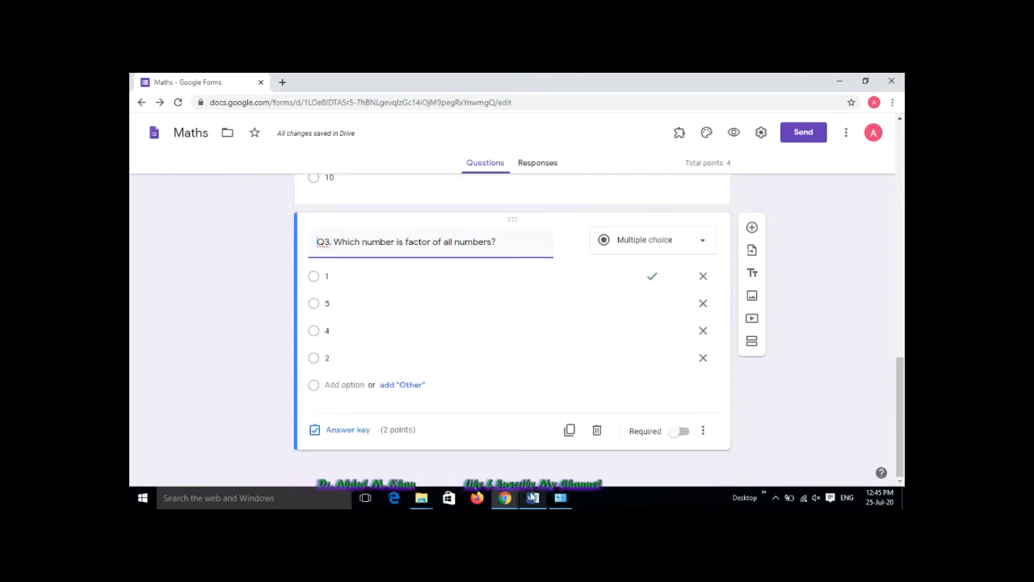
{"action": "left_click", "coordinate": [752, 229]}
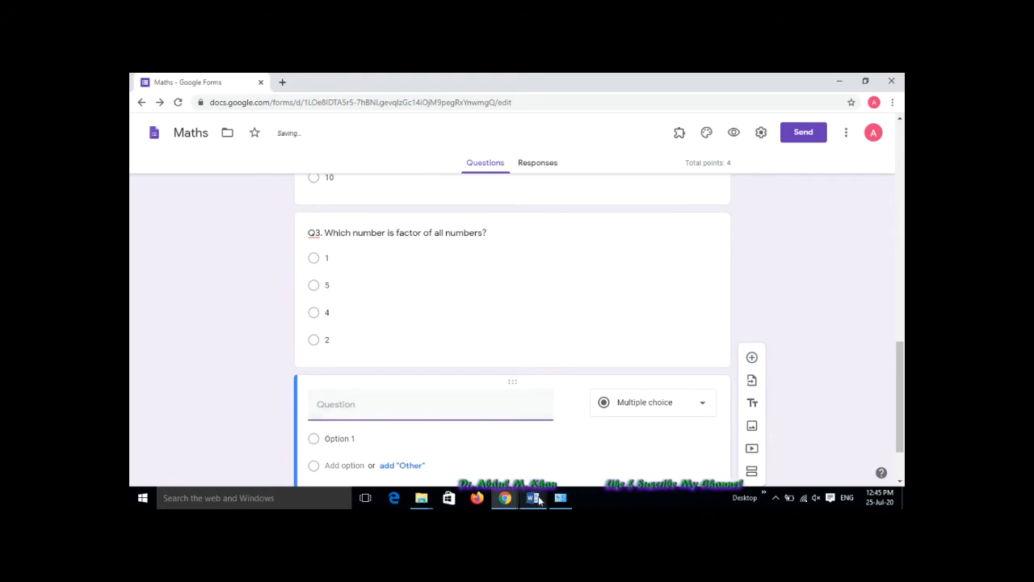
{"action": "left_click", "coordinate": [535, 498]}
{"action": "scroll", "coordinate": [443, 343], "scroll_direction": "down", "scroll_amount": 3}
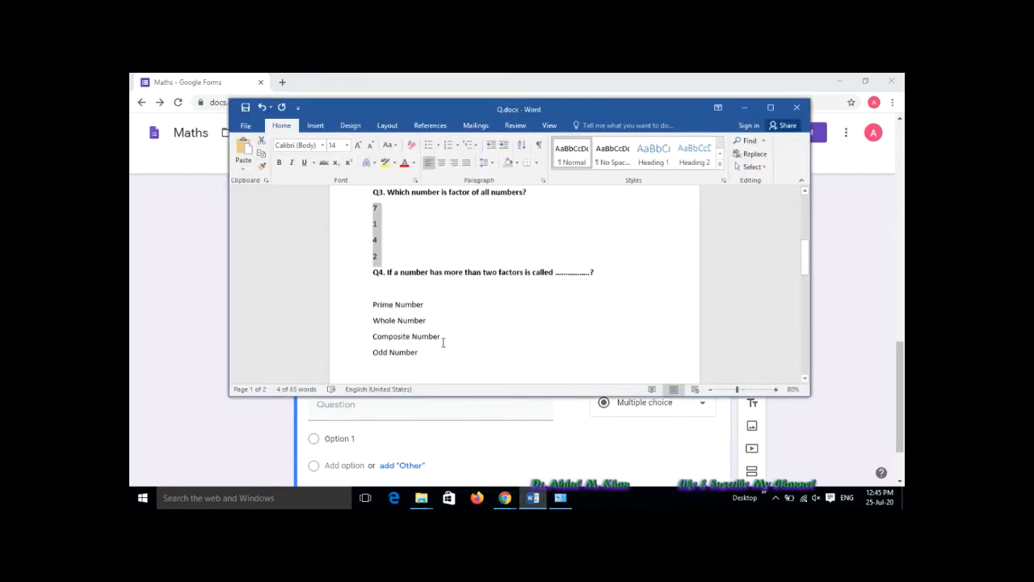
{"action": "scroll", "coordinate": [440, 340], "scroll_direction": "down", "scroll_amount": 1}
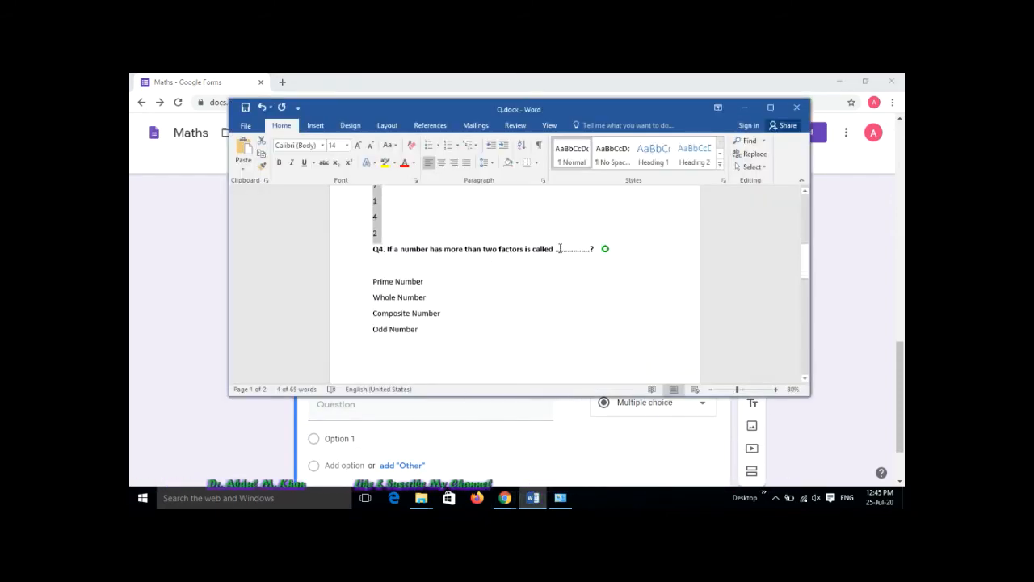
{"action": "left_click_drag", "start_coordinate": [447, 248], "coordinate": [362, 234]}
{"action": "left_click_drag", "start_coordinate": [595, 248], "coordinate": [373, 250]}
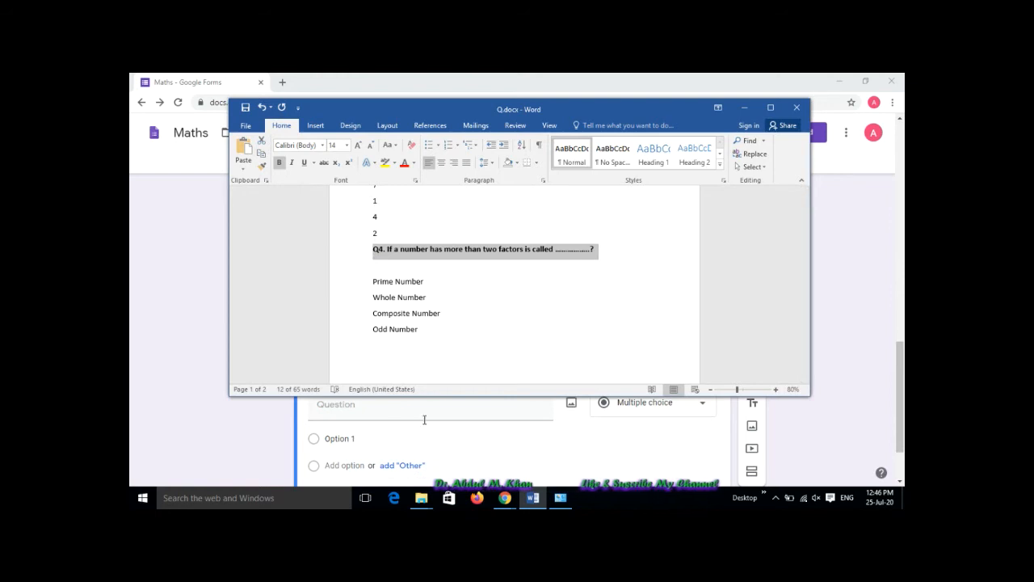
{"action": "left_click", "coordinate": [418, 414]}
{"action": "left_click", "coordinate": [418, 411]}
{"action": "type", "text": "Q4. If a number has more than two factors is called ...............?"}
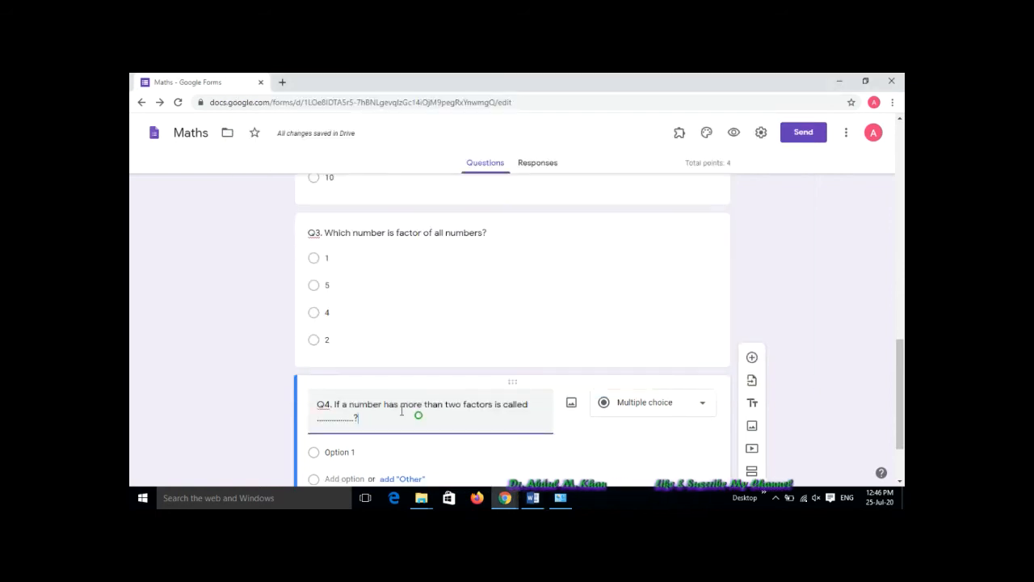
- Fill Q4 with the options Prime Number, Whole Number, Composite Number and Odd Number, copied from Q.docx in Word
{"action": "scroll", "coordinate": [402, 414], "scroll_direction": "down", "scroll_amount": 2}
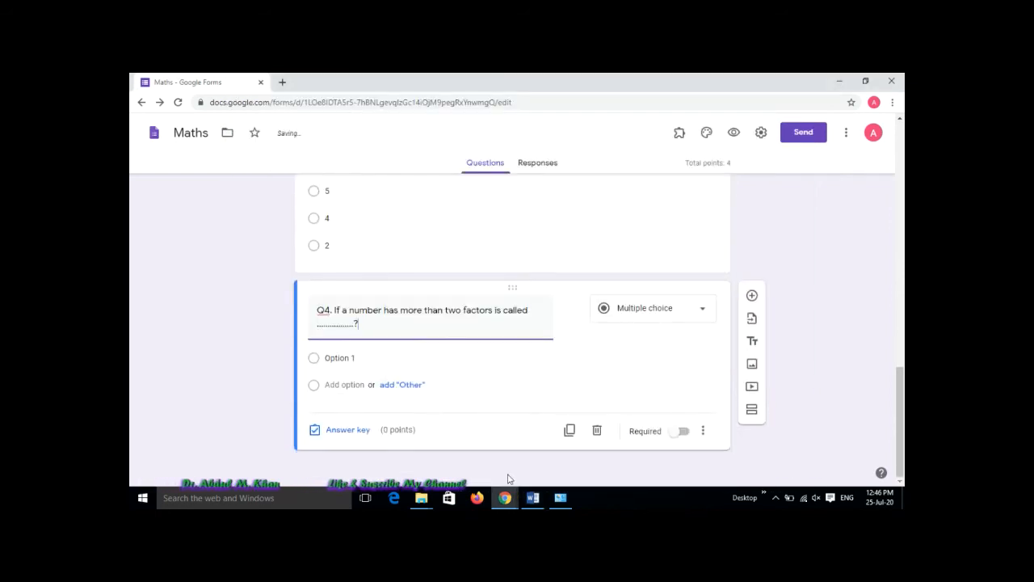
{"action": "left_click", "coordinate": [532, 498]}
{"action": "left_click_drag", "start_coordinate": [420, 329], "coordinate": [377, 284]}
{"action": "key", "text": "ctrl+c"}
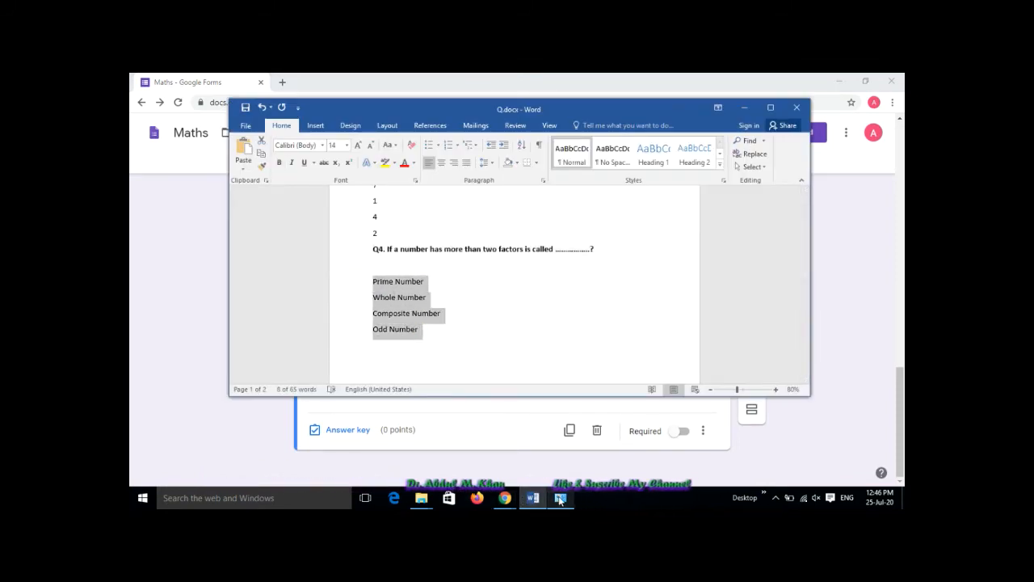
{"action": "left_click", "coordinate": [455, 405]}
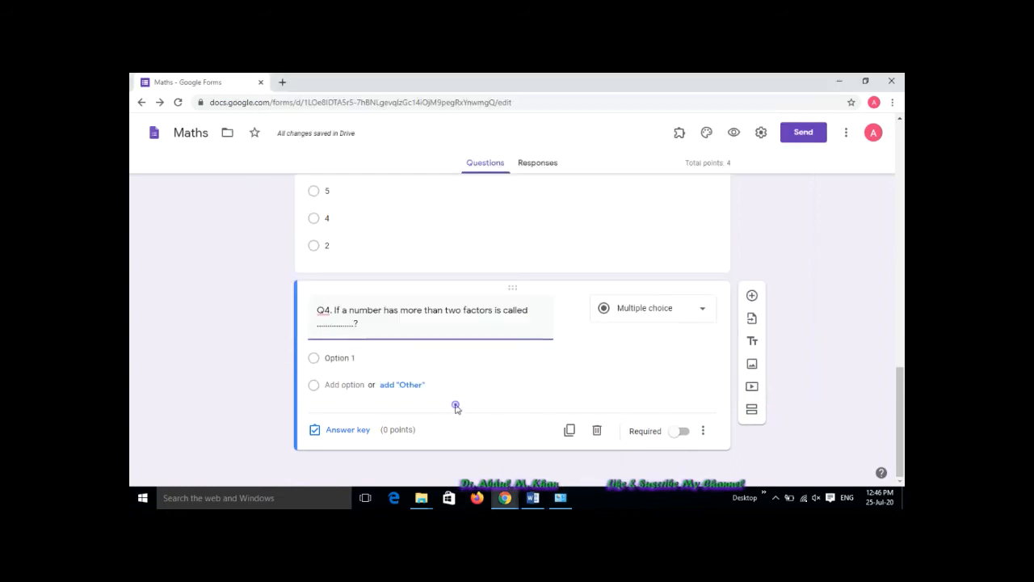
{"action": "left_click", "coordinate": [378, 359]}
{"action": "key", "text": "ctrl+v"}
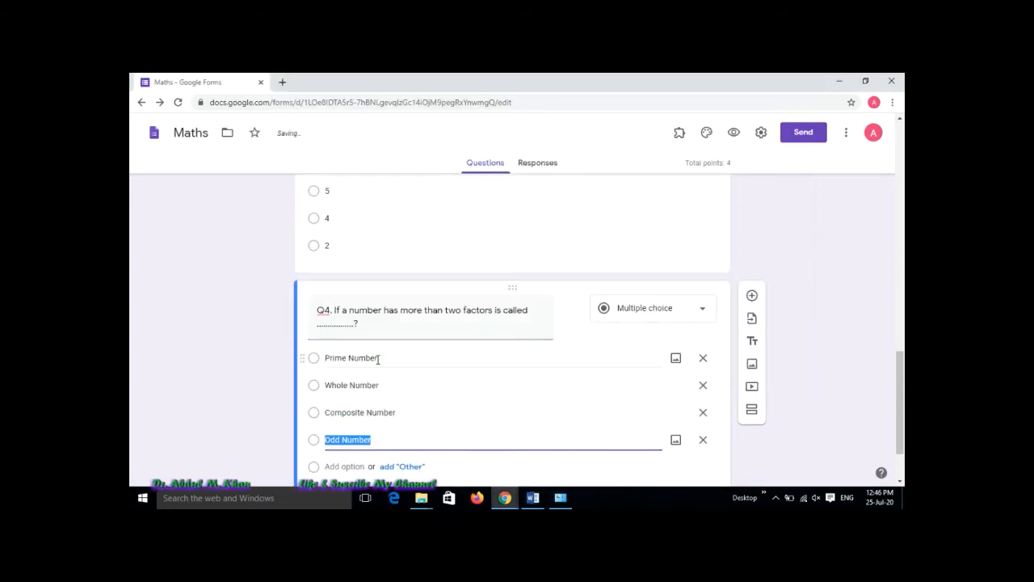
- Set Composite Number as the correct answer to Q4, assign it 2 points and finish its answer key
{"action": "scroll", "coordinate": [412, 379], "scroll_direction": "up", "scroll_amount": 2}
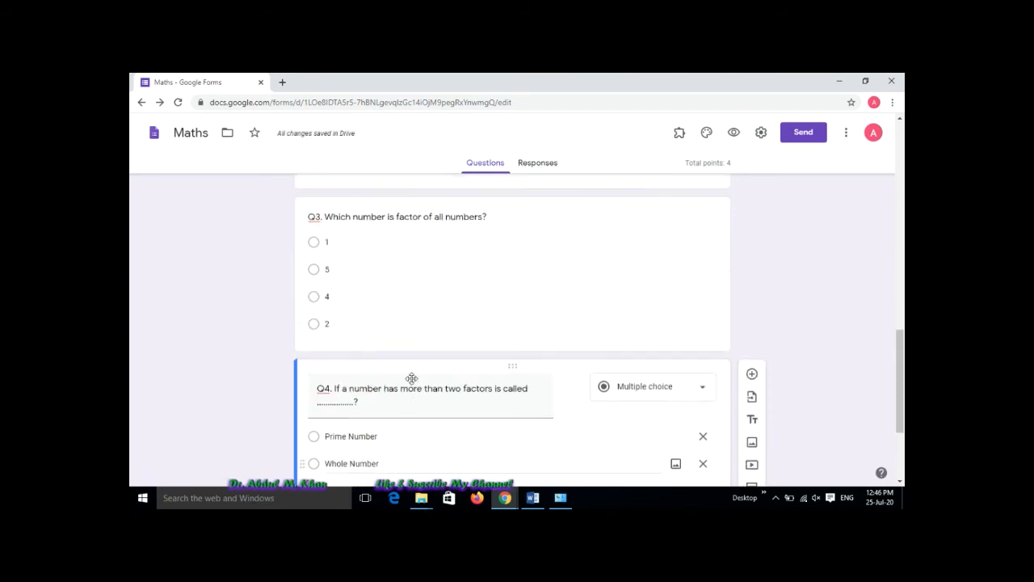
{"action": "scroll", "coordinate": [412, 383], "scroll_direction": "down", "scroll_amount": 3}
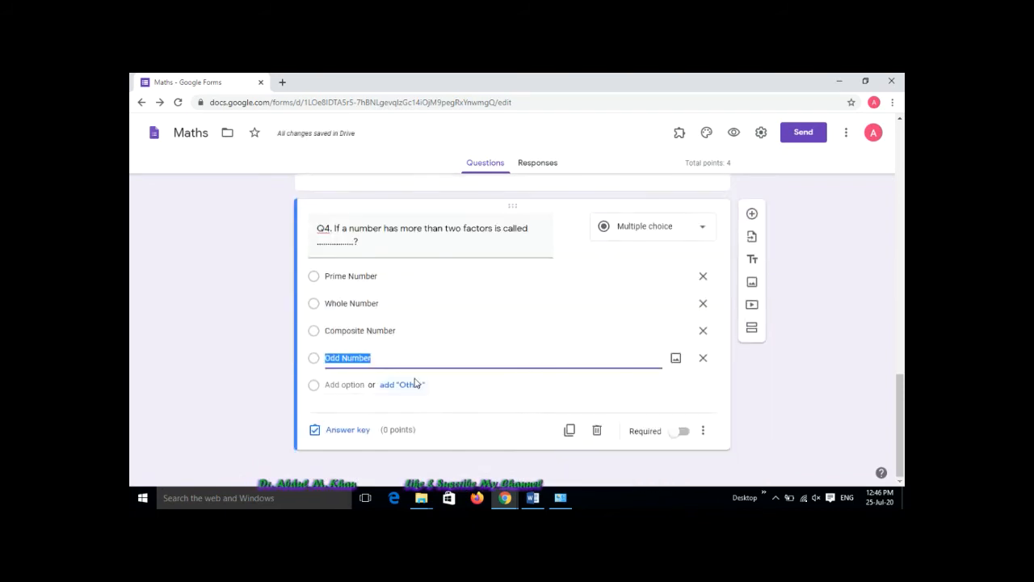
{"action": "left_click", "coordinate": [347, 433]}
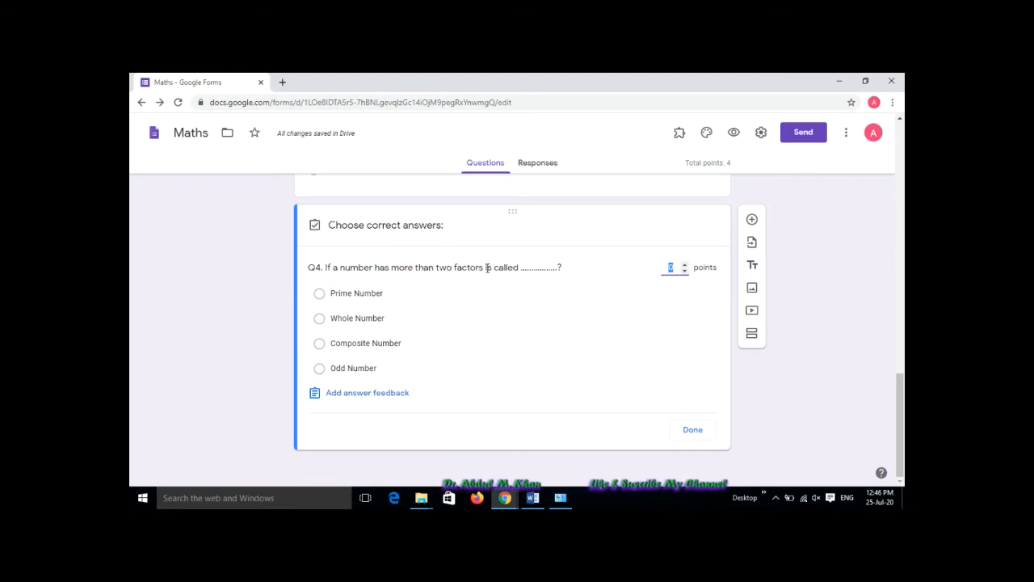
{"action": "left_click", "coordinate": [319, 344]}
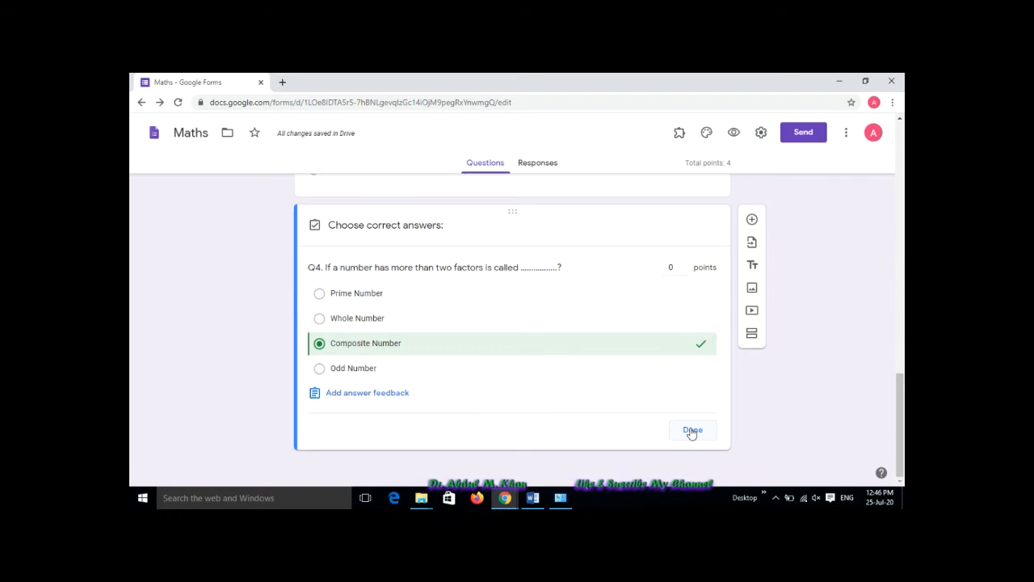
{"action": "left_click", "coordinate": [684, 265]}
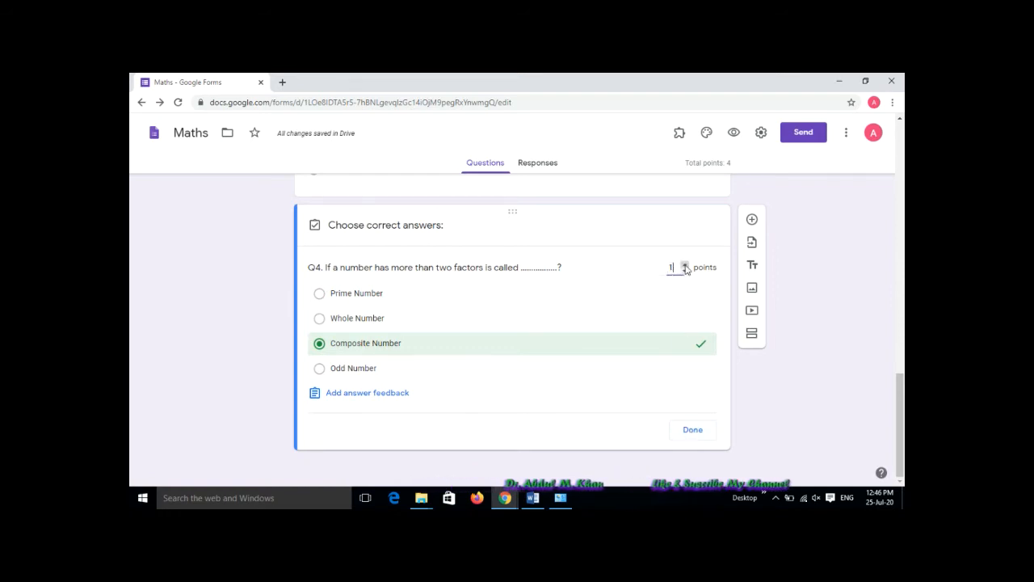
{"action": "left_click", "coordinate": [684, 265]}
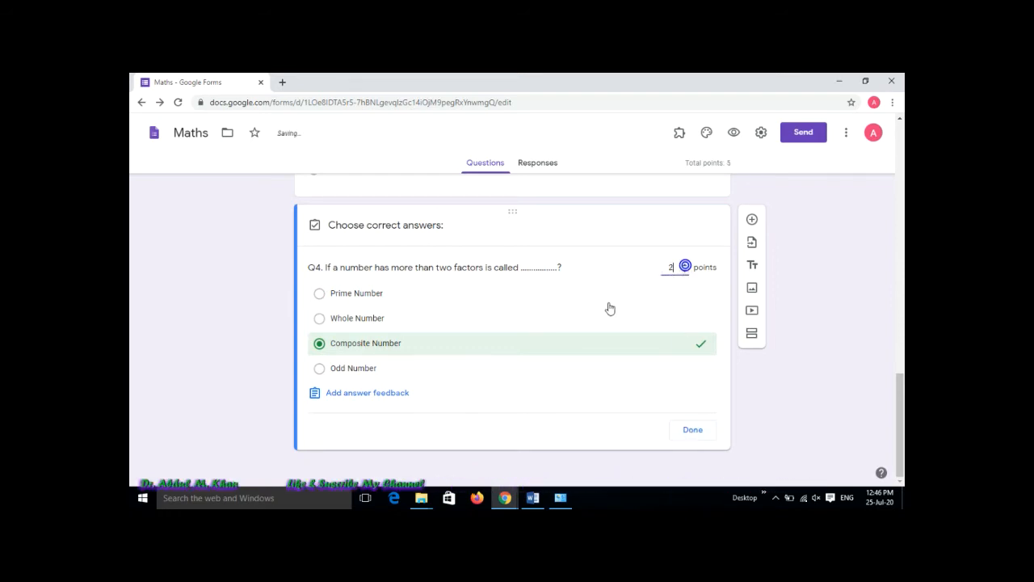
{"action": "left_click", "coordinate": [689, 431]}
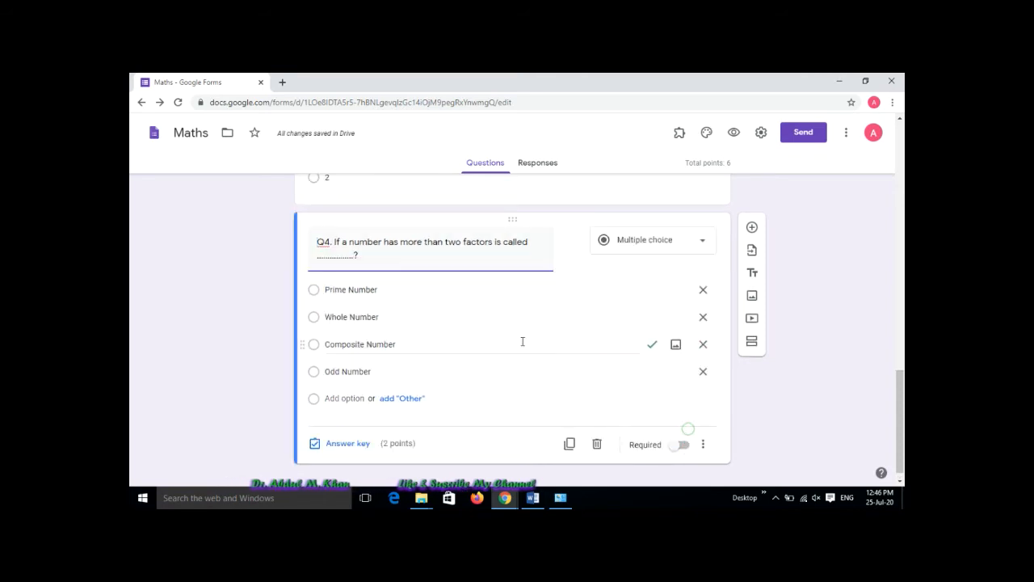
- Review the whole form, from the title description and student detail fields through questions Q.1 to Q4
{"action": "scroll", "coordinate": [522, 342], "scroll_direction": "up", "scroll_amount": 15}
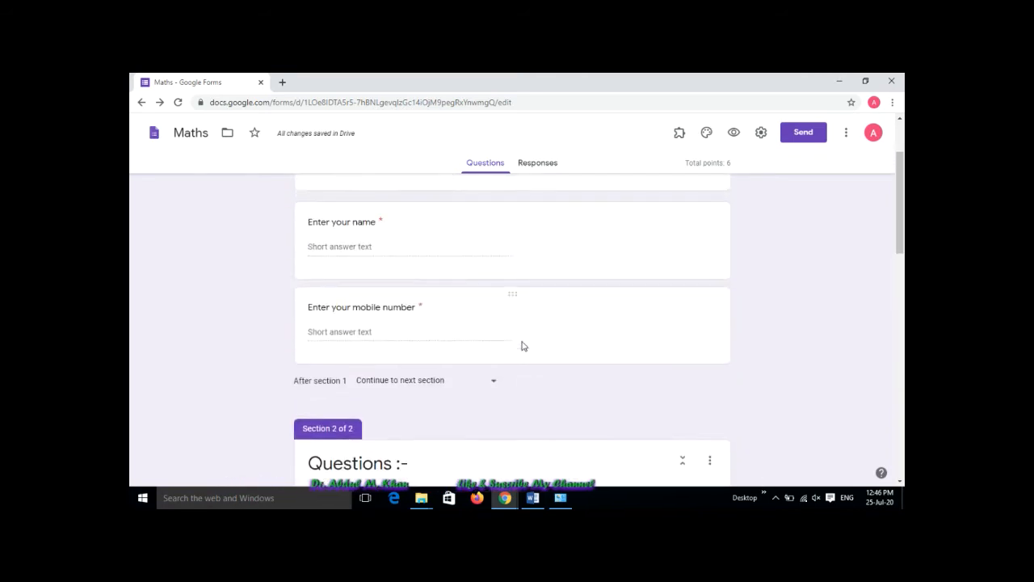
{"action": "scroll", "coordinate": [391, 267], "scroll_direction": "up", "scroll_amount": 1}
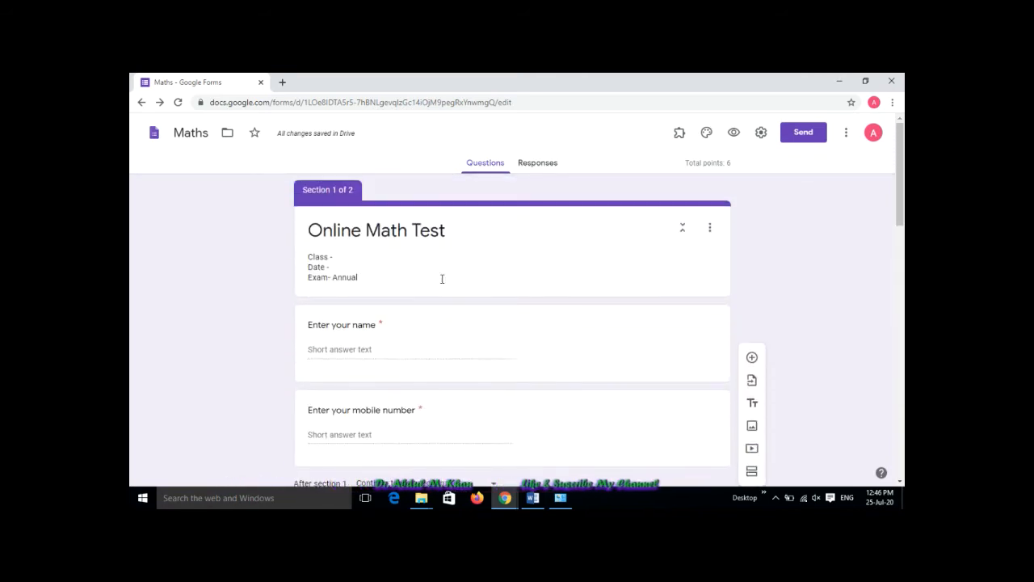
{"action": "triple_click", "coordinate": [344, 256]}
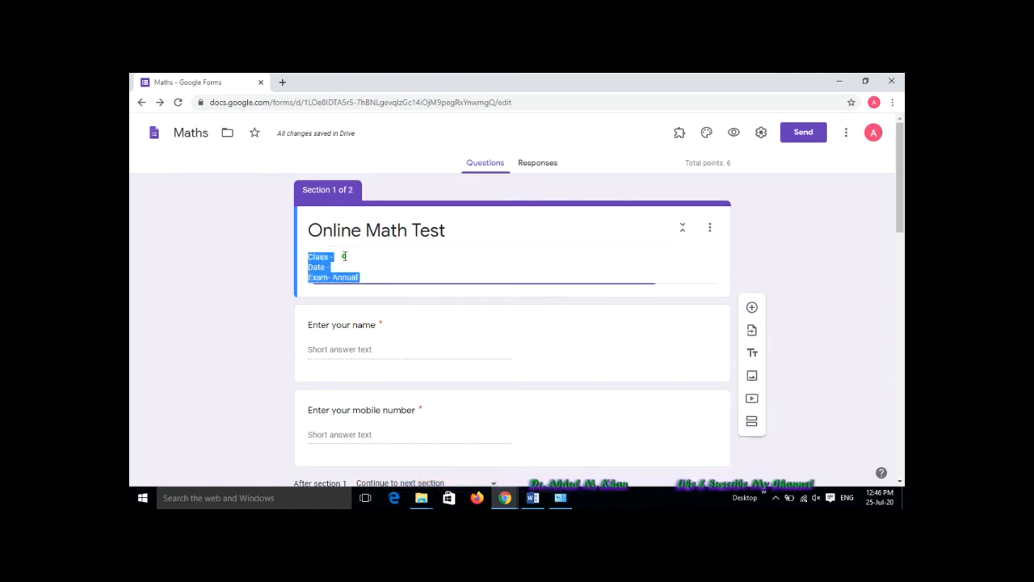
{"action": "left_click", "coordinate": [344, 256]}
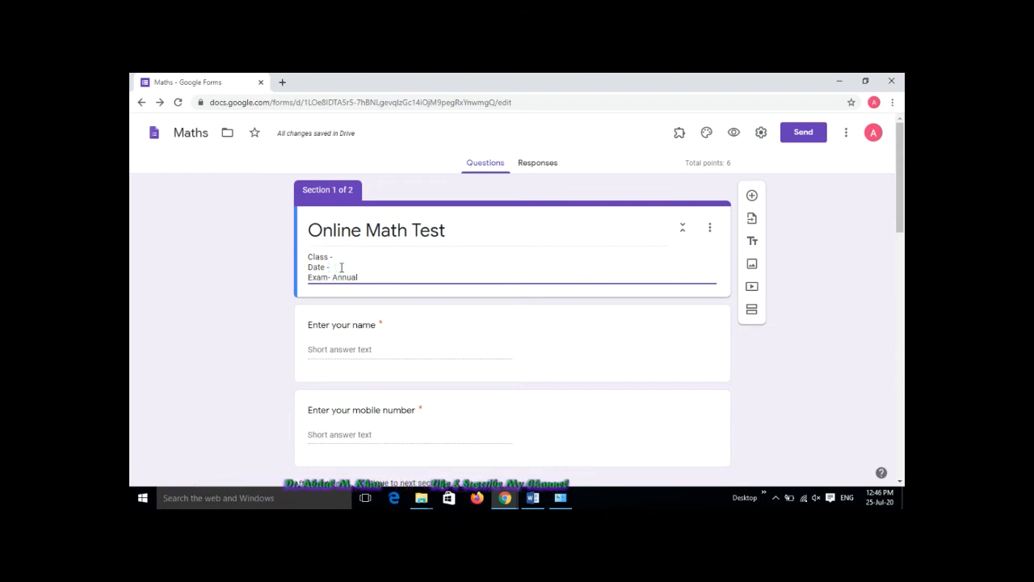
{"action": "scroll", "coordinate": [448, 285], "scroll_direction": "down", "scroll_amount": 3}
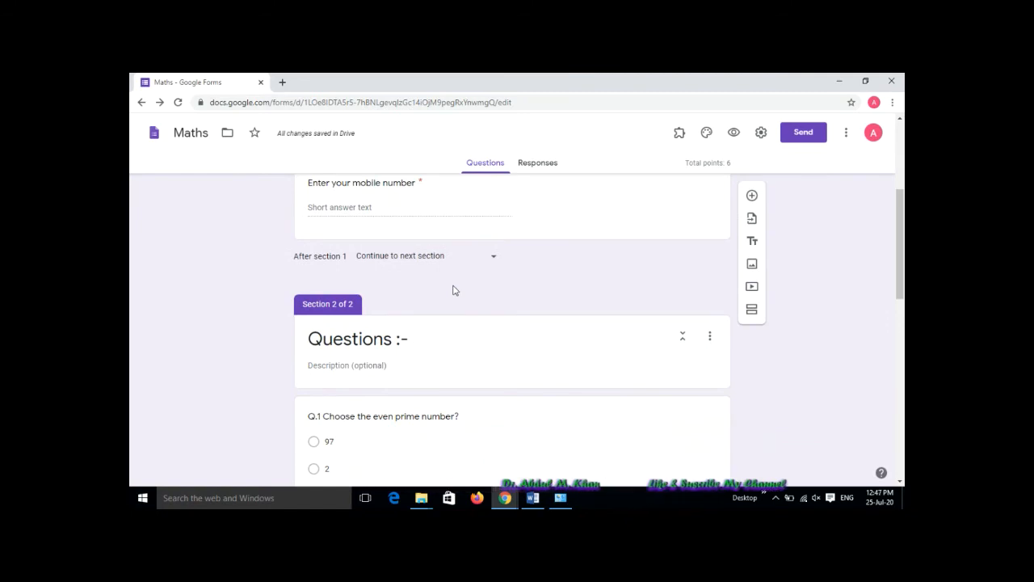
{"action": "scroll", "coordinate": [478, 358], "scroll_direction": "down", "scroll_amount": 4}
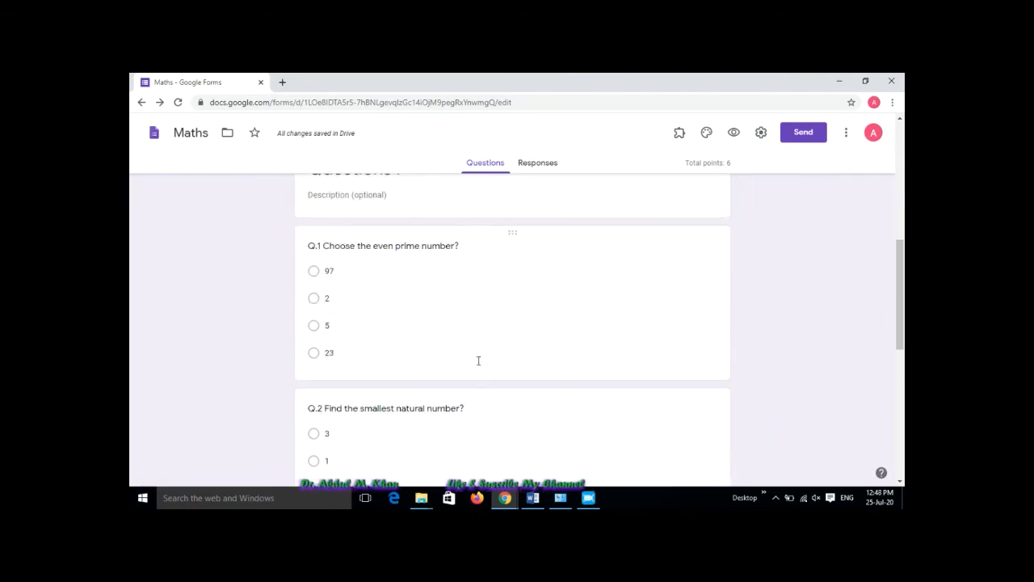
{"action": "scroll", "coordinate": [385, 355], "scroll_direction": "up", "scroll_amount": 3}
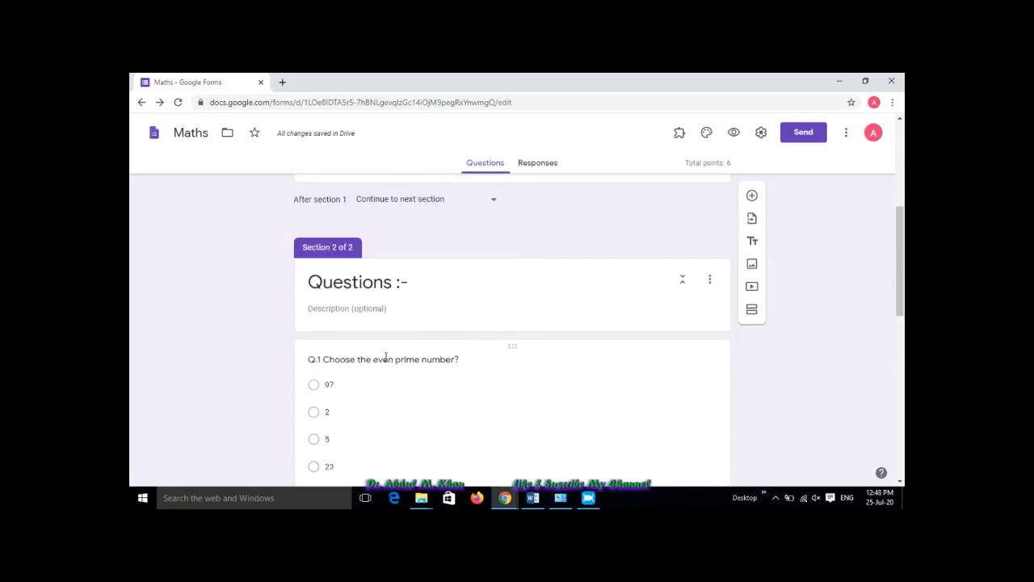
{"action": "scroll", "coordinate": [386, 358], "scroll_direction": "down", "scroll_amount": 4}
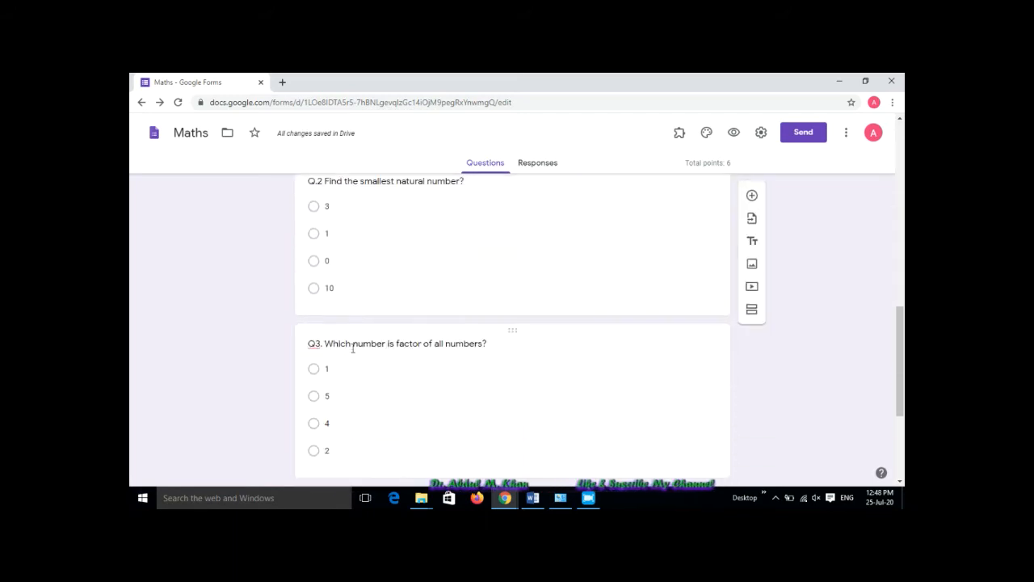
{"action": "scroll", "coordinate": [358, 357], "scroll_direction": "down", "scroll_amount": 2}
{"action": "scroll", "coordinate": [515, 388], "scroll_direction": "down", "scroll_amount": 1}
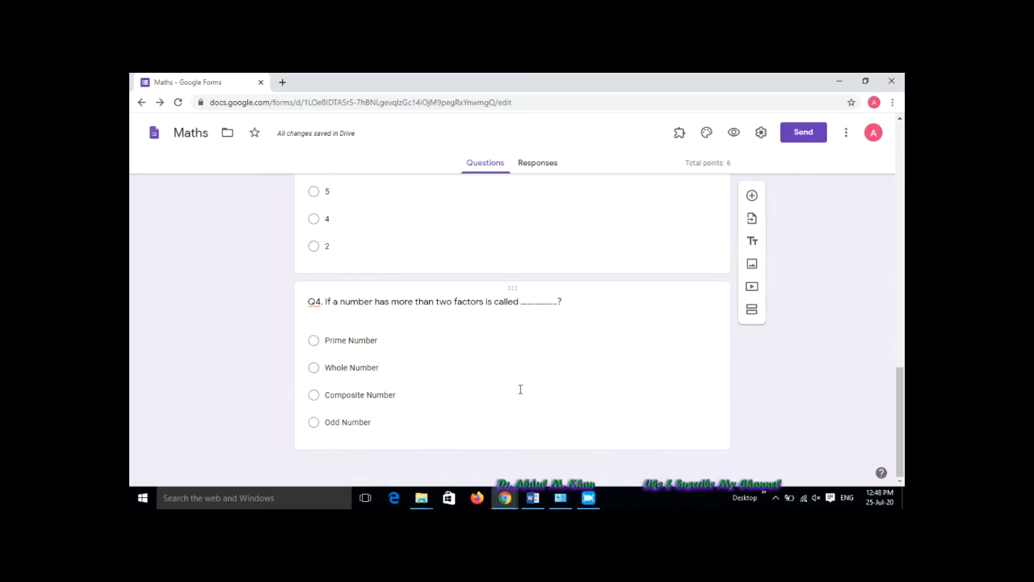
{"action": "scroll", "coordinate": [599, 388], "scroll_direction": "up", "scroll_amount": 1}
{"action": "scroll", "coordinate": [598, 388], "scroll_direction": "up", "scroll_amount": 15}
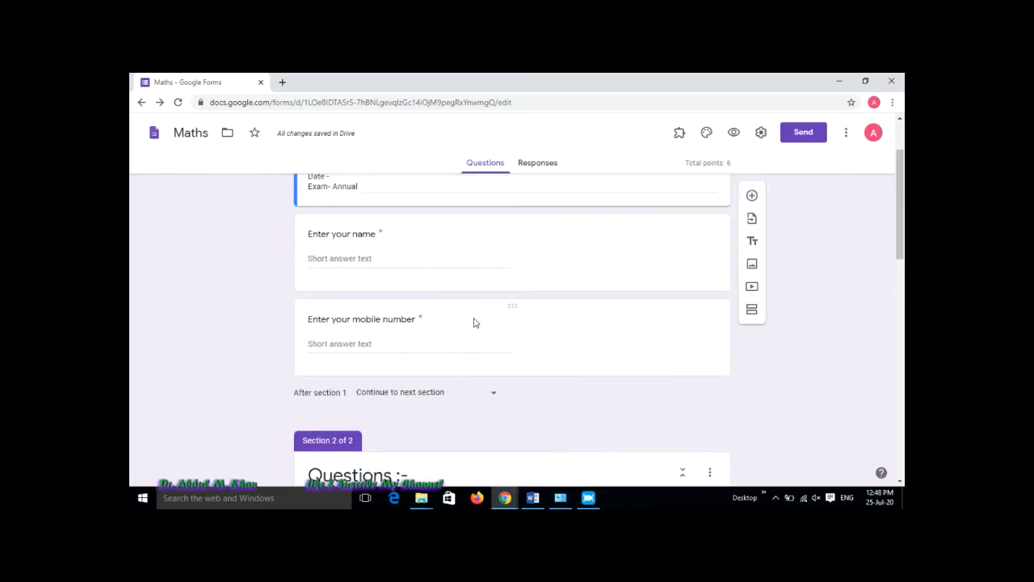
{"action": "scroll", "coordinate": [617, 347], "scroll_direction": "up", "scroll_amount": 2}
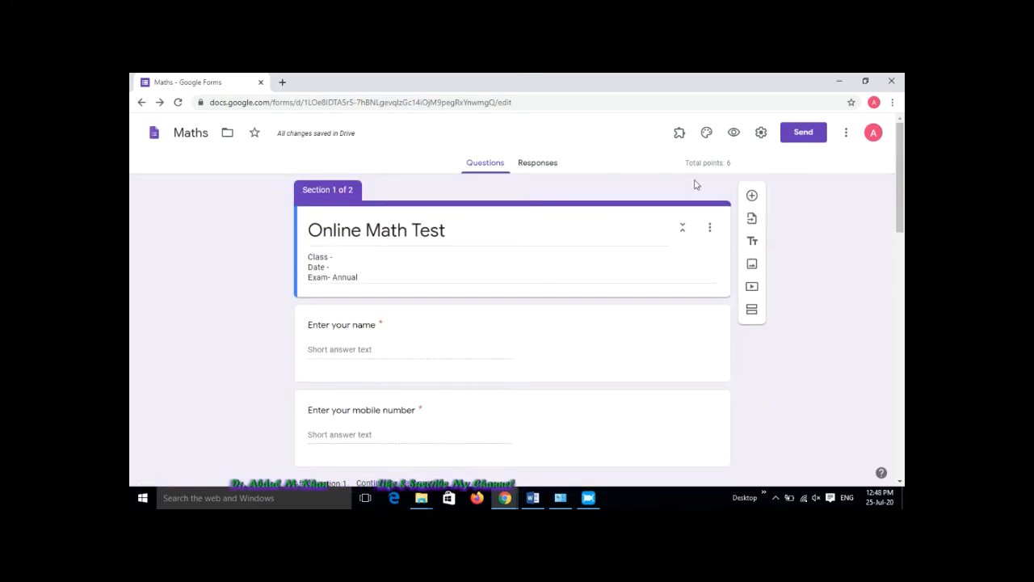
- Preview the form, enter a sample name and mobile number, and continue to the questions section
{"action": "left_click", "coordinate": [733, 134]}
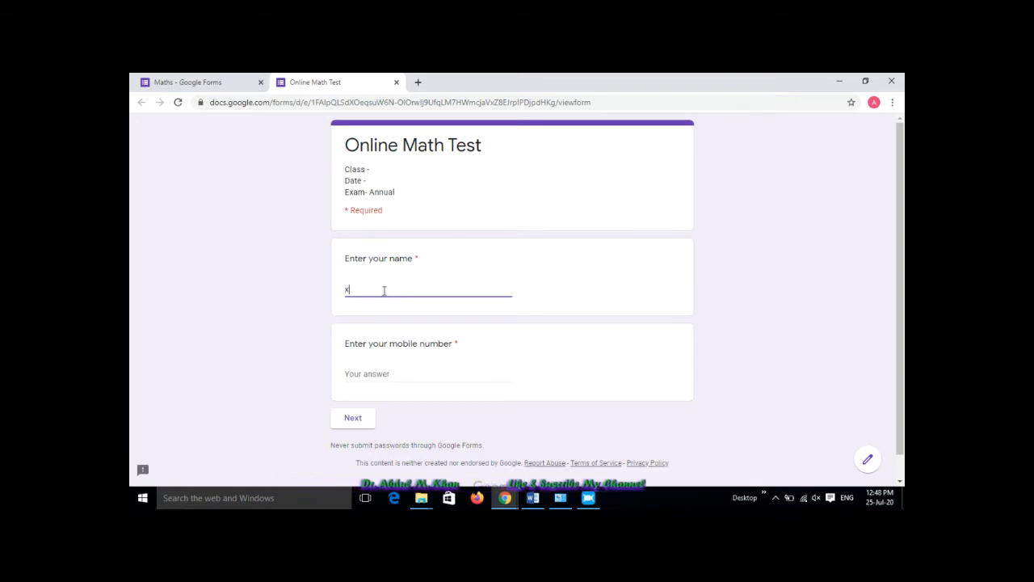
{"action": "left_click", "coordinate": [371, 375]}
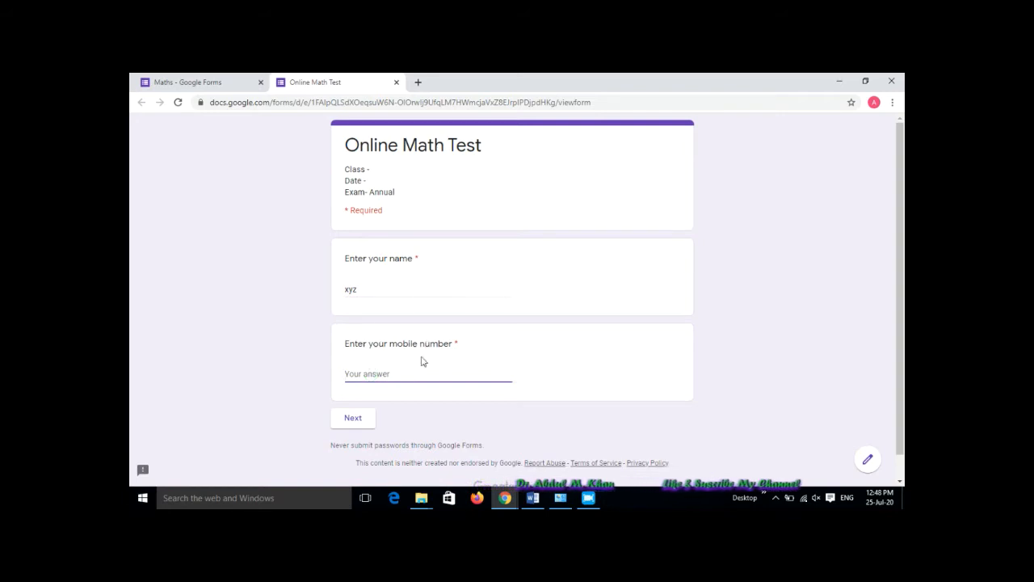
{"action": "type", "text": "123434556"}
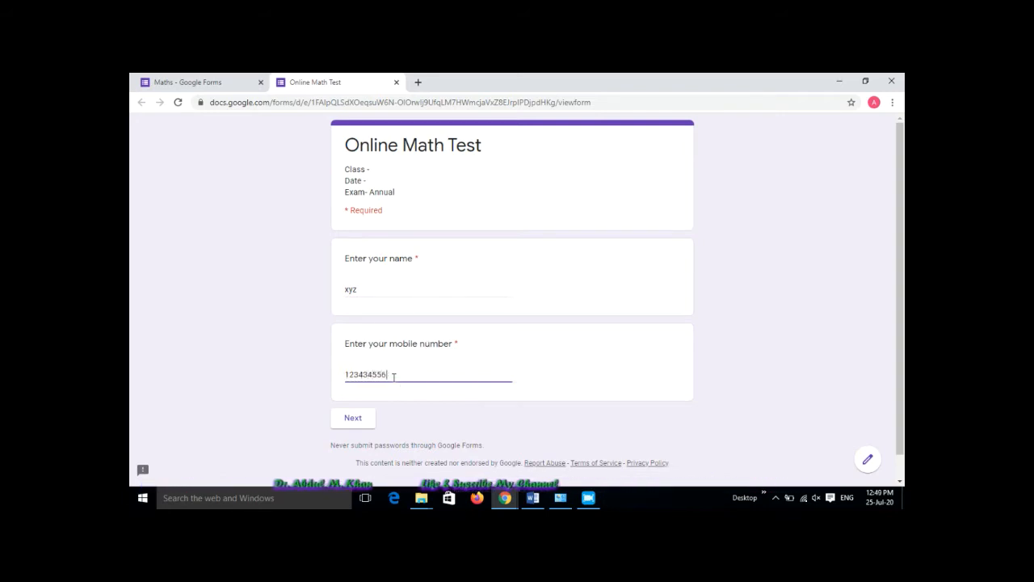
{"action": "left_click", "coordinate": [357, 420]}
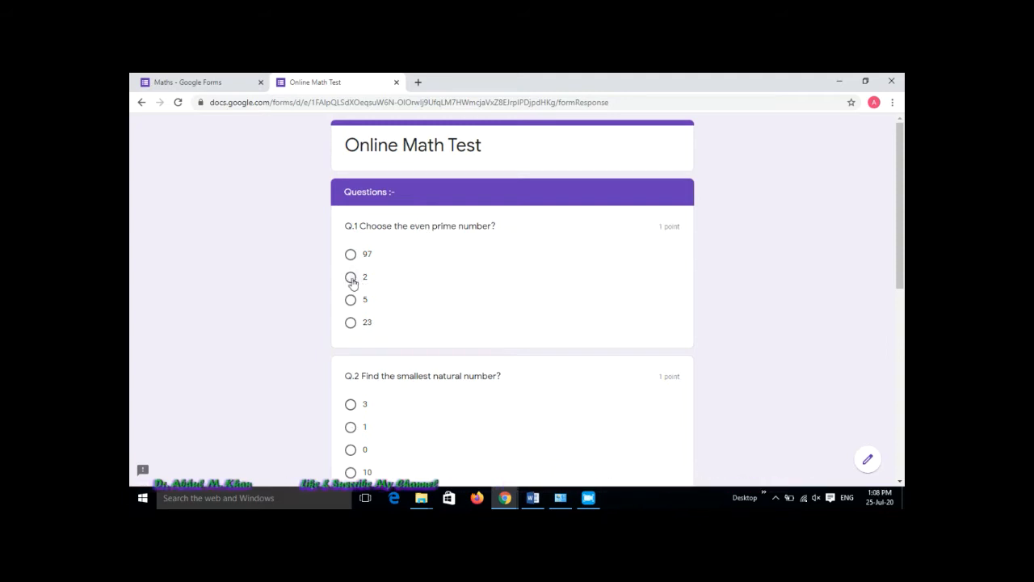
- Answer the first three questions: 2 for the even prime, 1 for the smallest natural number, and 1 for the factor of all numbers
{"action": "left_click", "coordinate": [351, 277]}
{"action": "scroll", "coordinate": [462, 300], "scroll_direction": "down", "scroll_amount": 1}
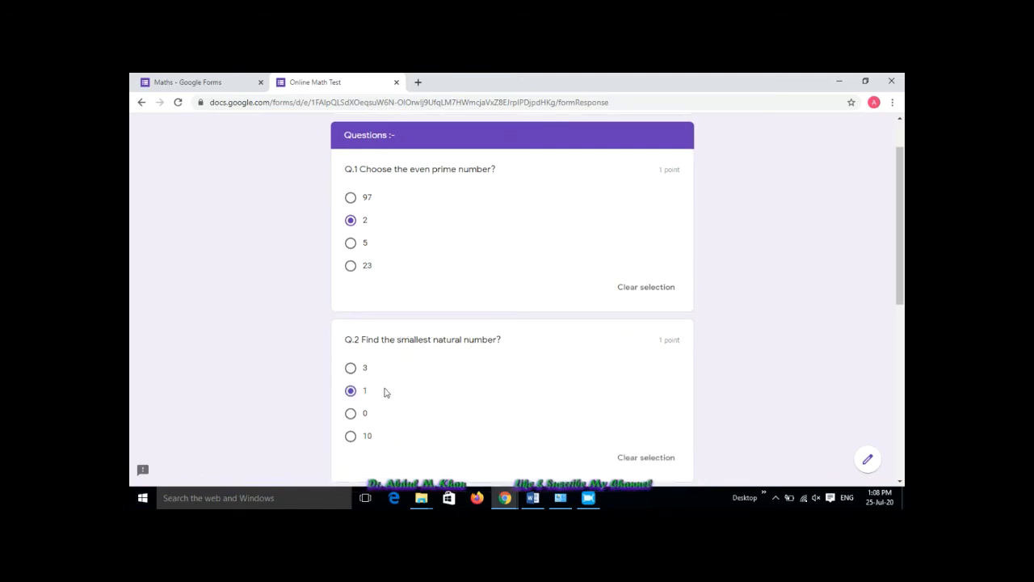
{"action": "scroll", "coordinate": [427, 382], "scroll_direction": "down", "scroll_amount": 3}
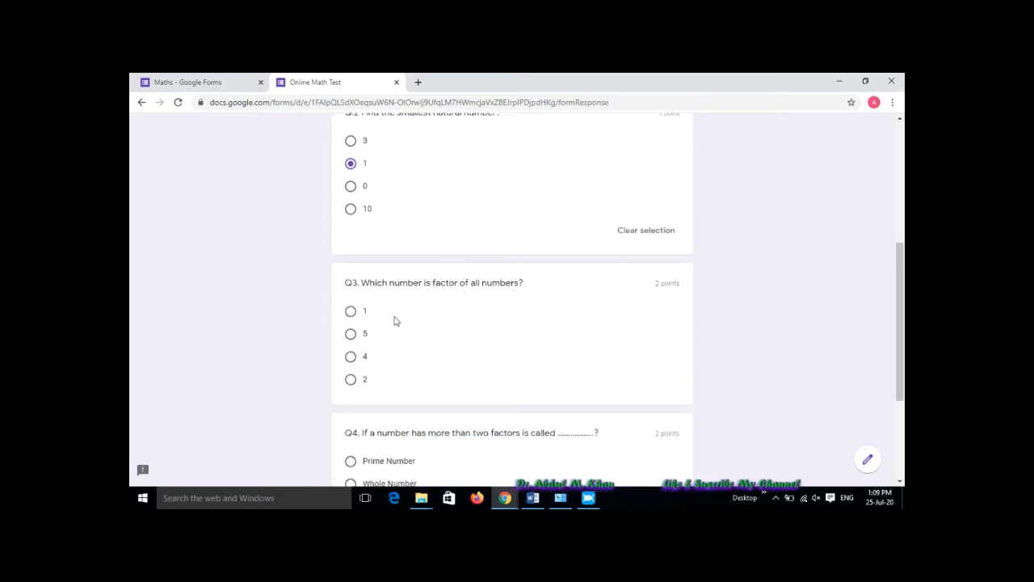
{"action": "left_click", "coordinate": [350, 310]}
{"action": "scroll", "coordinate": [441, 332], "scroll_direction": "down", "scroll_amount": 2}
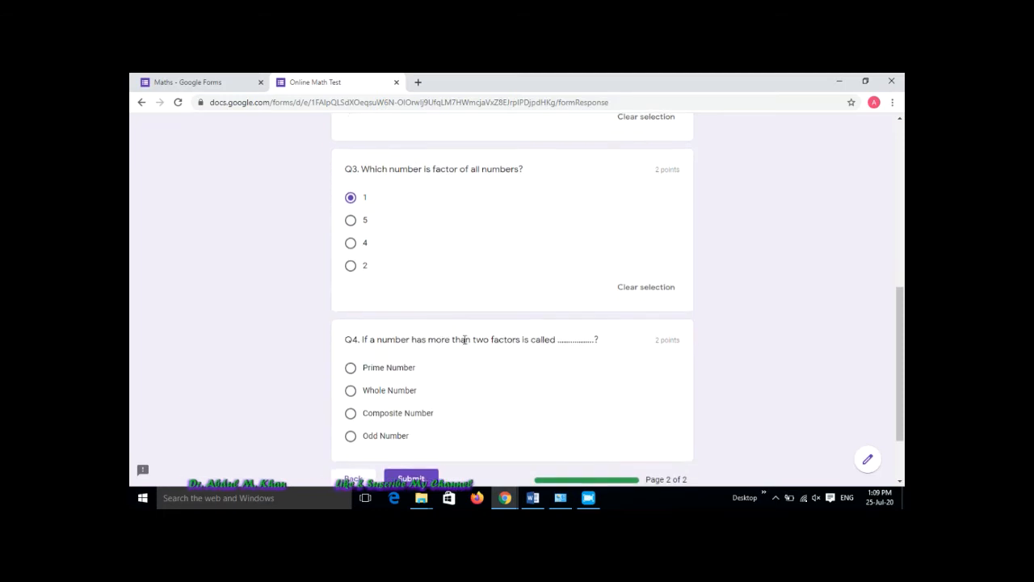
- Answer Q4 with Prime Number and submit the test response
{"action": "scroll", "coordinate": [564, 341], "scroll_direction": "down", "scroll_amount": 1}
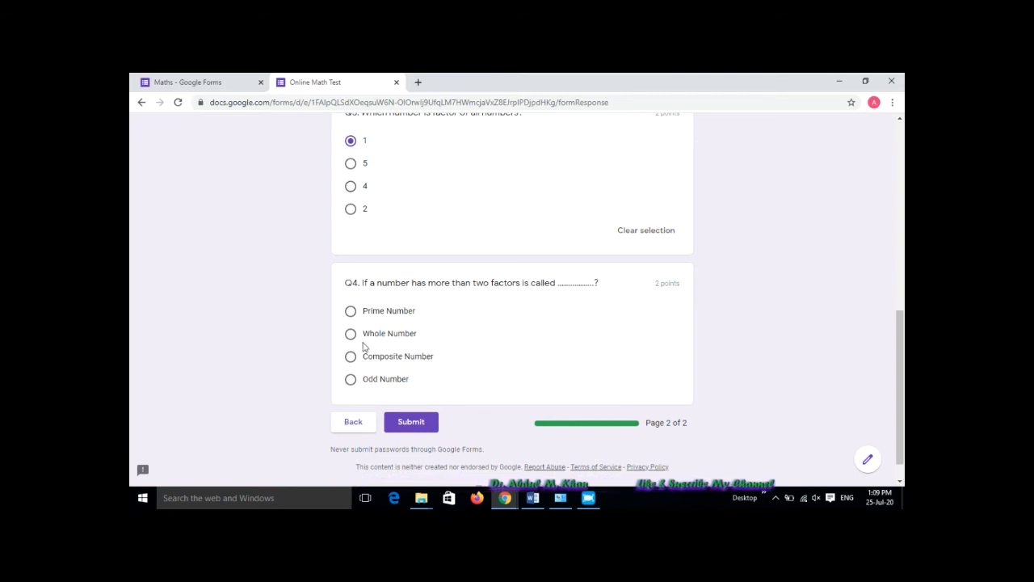
{"action": "left_click", "coordinate": [351, 313]}
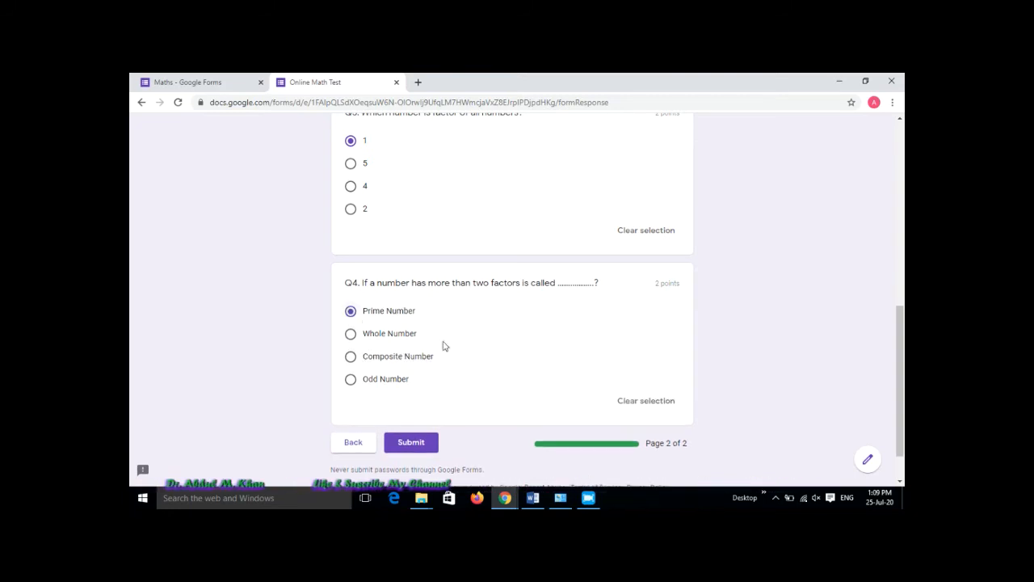
{"action": "scroll", "coordinate": [494, 356], "scroll_direction": "down", "scroll_amount": 1}
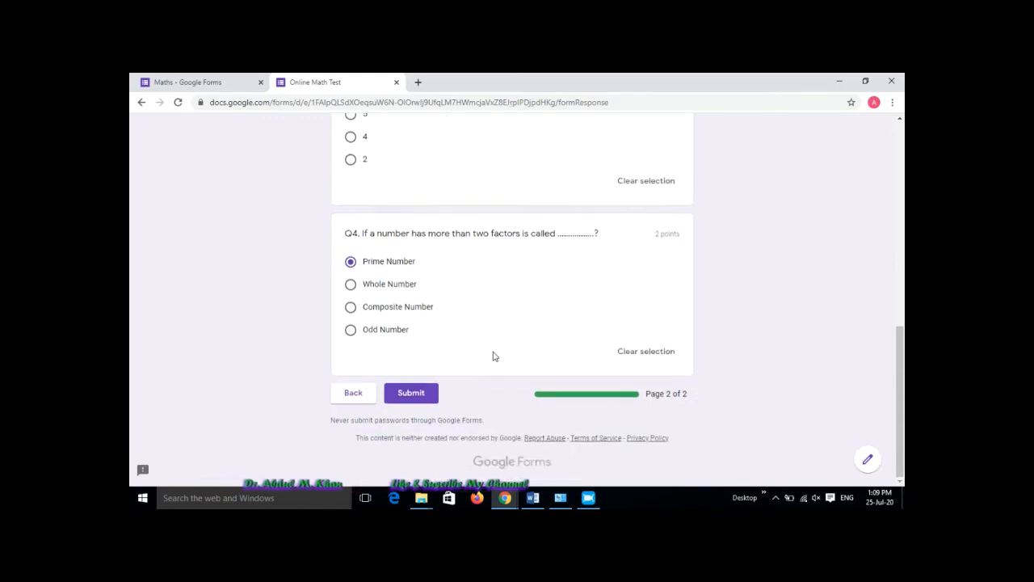
{"action": "left_click", "coordinate": [412, 394]}
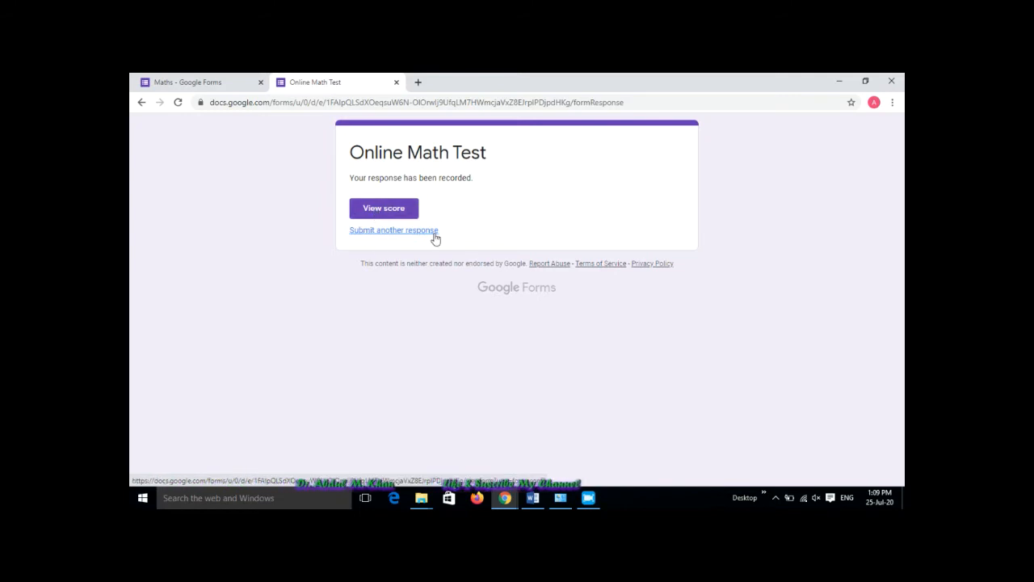
- Open the score of the submitted response and examine the marking of each question
{"action": "left_click", "coordinate": [383, 212]}
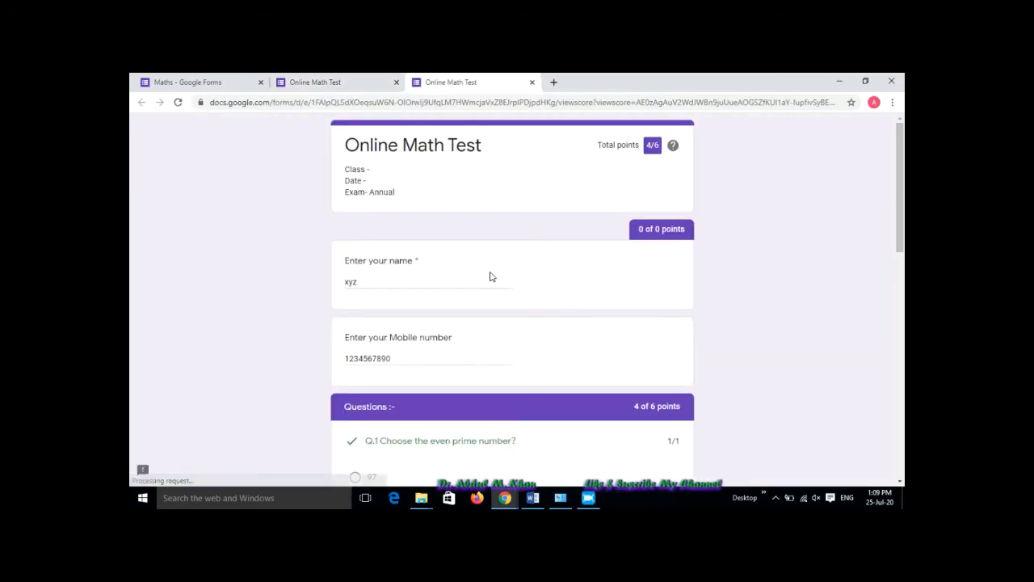
{"action": "scroll", "coordinate": [477, 335], "scroll_direction": "down", "scroll_amount": 3}
{"action": "scroll", "coordinate": [419, 329], "scroll_direction": "down", "scroll_amount": 5}
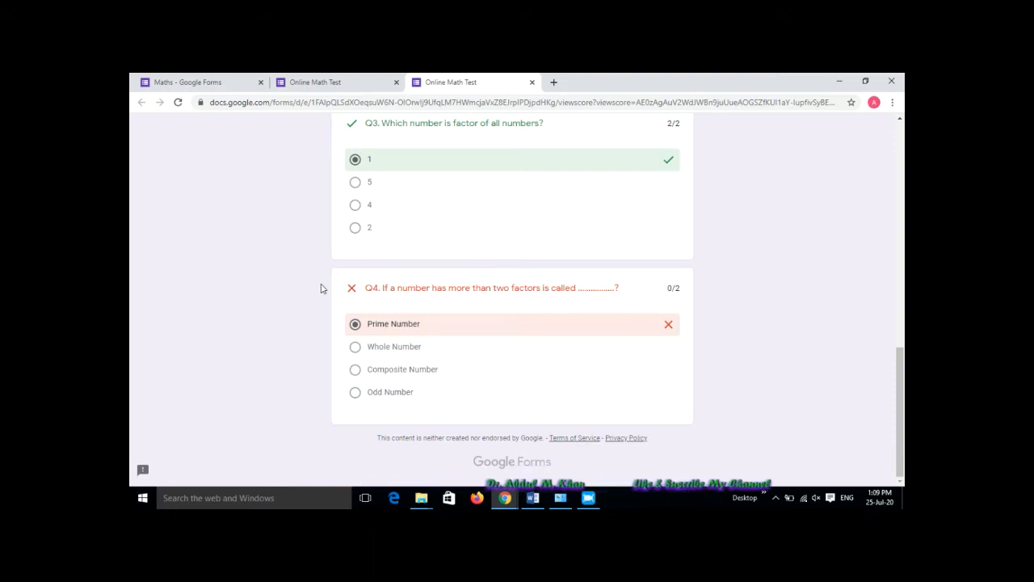
- Close the score page, open a blank form for another response, and return to the form editor
{"action": "left_click", "coordinate": [532, 81]}
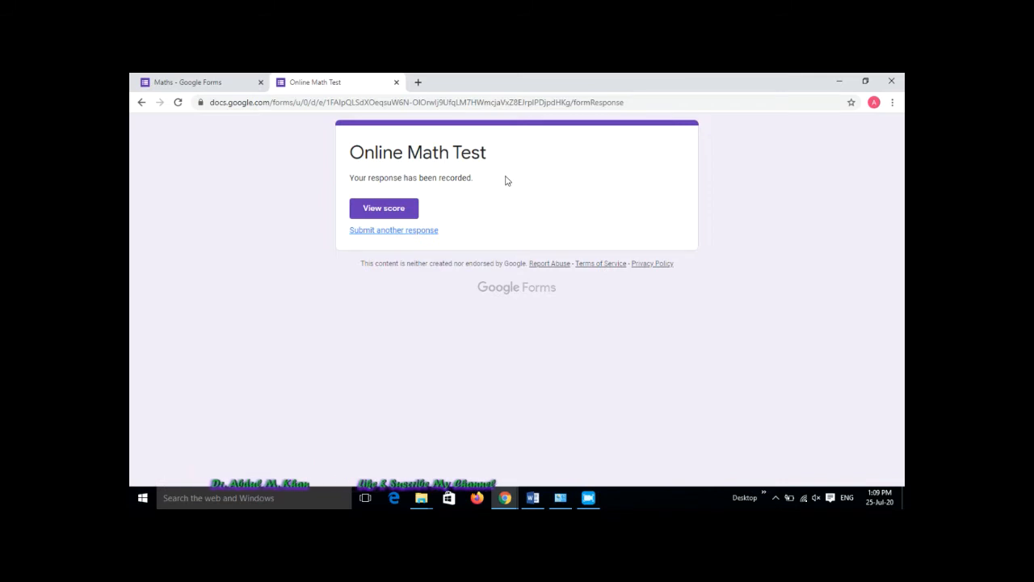
{"action": "left_click", "coordinate": [367, 230]}
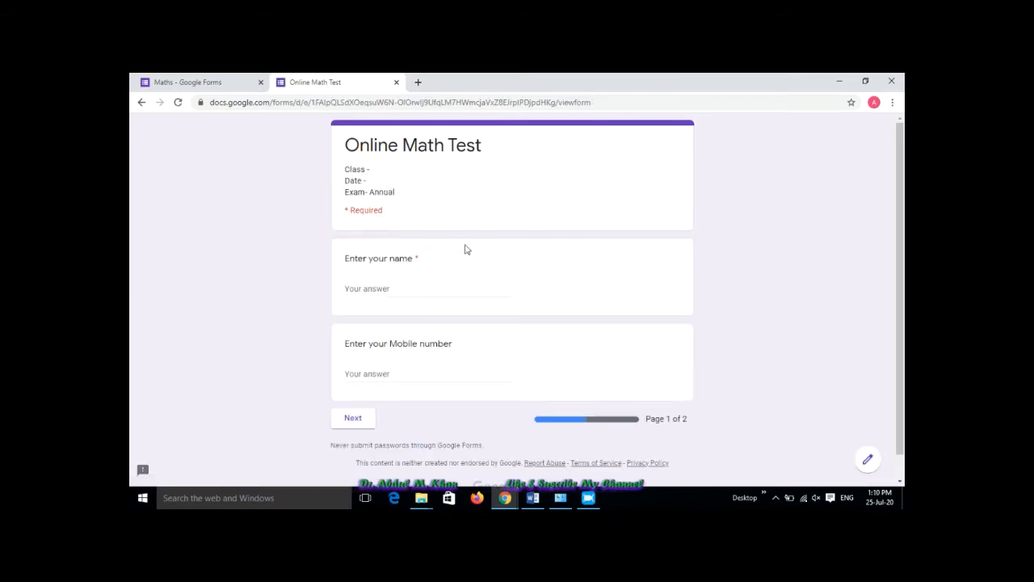
{"action": "scroll", "coordinate": [533, 361], "scroll_direction": "down", "scroll_amount": 1}
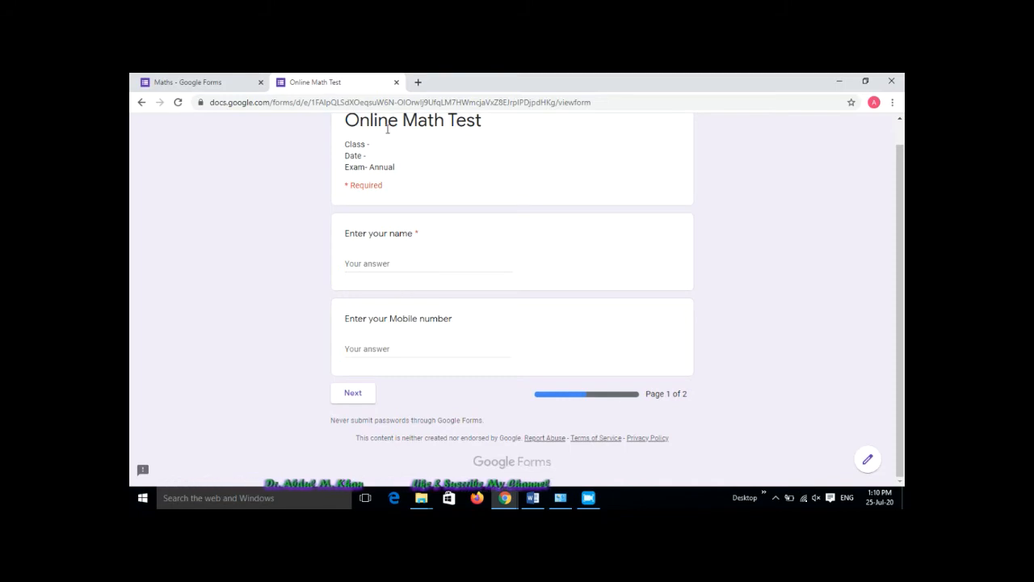
{"action": "left_click", "coordinate": [396, 82]}
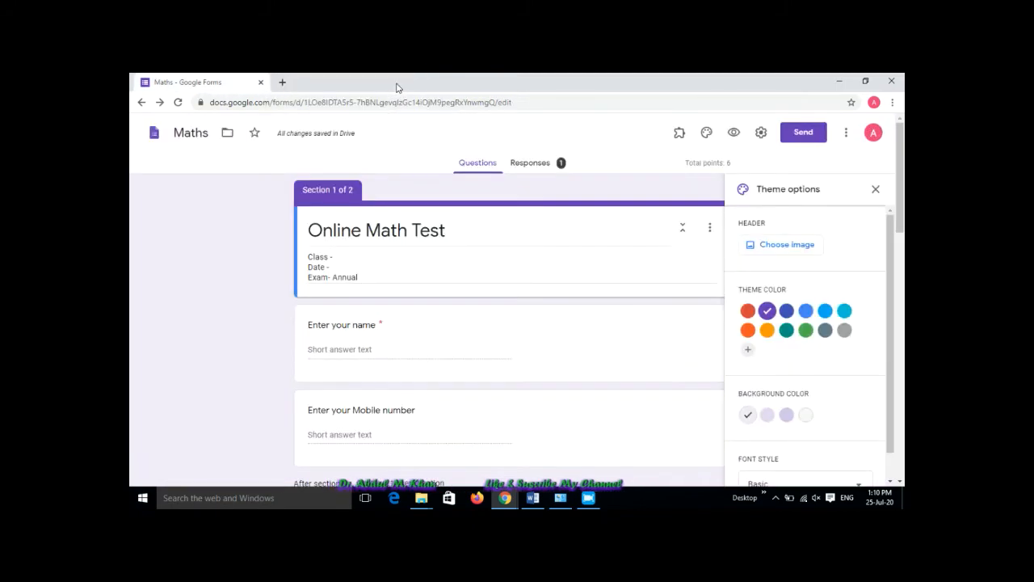
- Let respondents see correct answers in the quiz settings and save the change
{"action": "scroll", "coordinate": [480, 313], "scroll_direction": "down", "scroll_amount": 1}
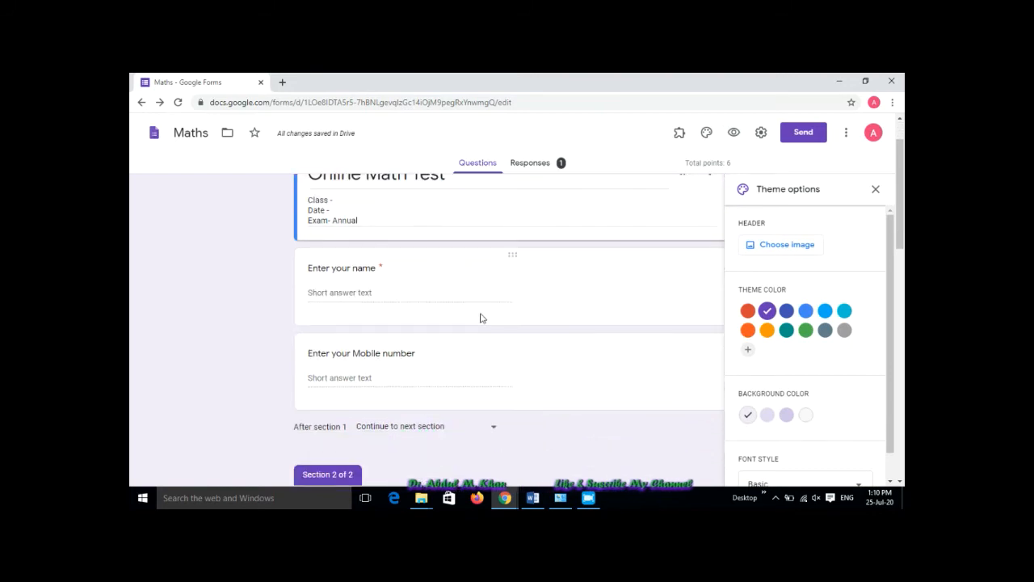
{"action": "left_click", "coordinate": [761, 132]}
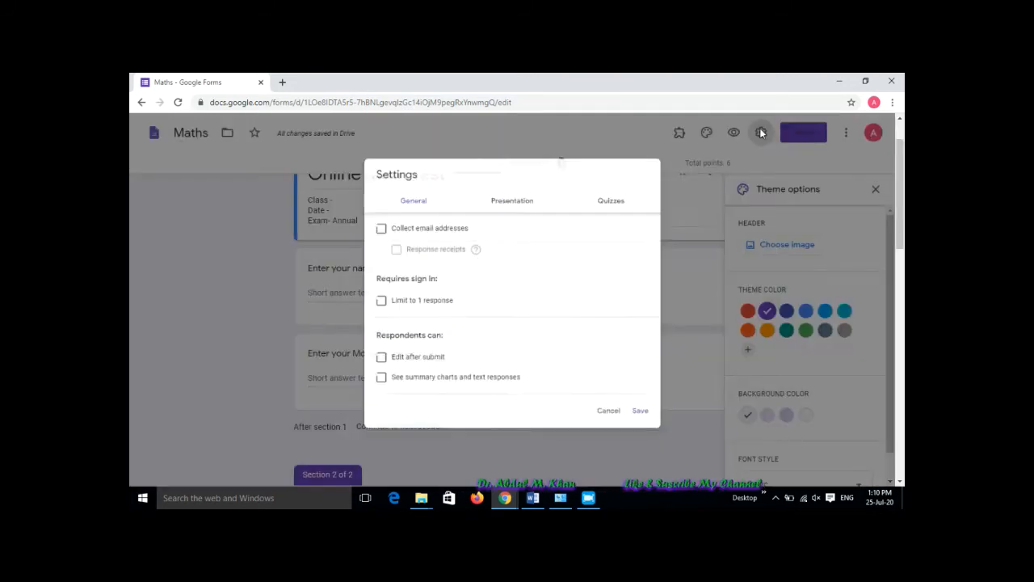
{"action": "left_click", "coordinate": [619, 194]}
{"action": "scroll", "coordinate": [439, 386], "scroll_direction": "down", "scroll_amount": 1}
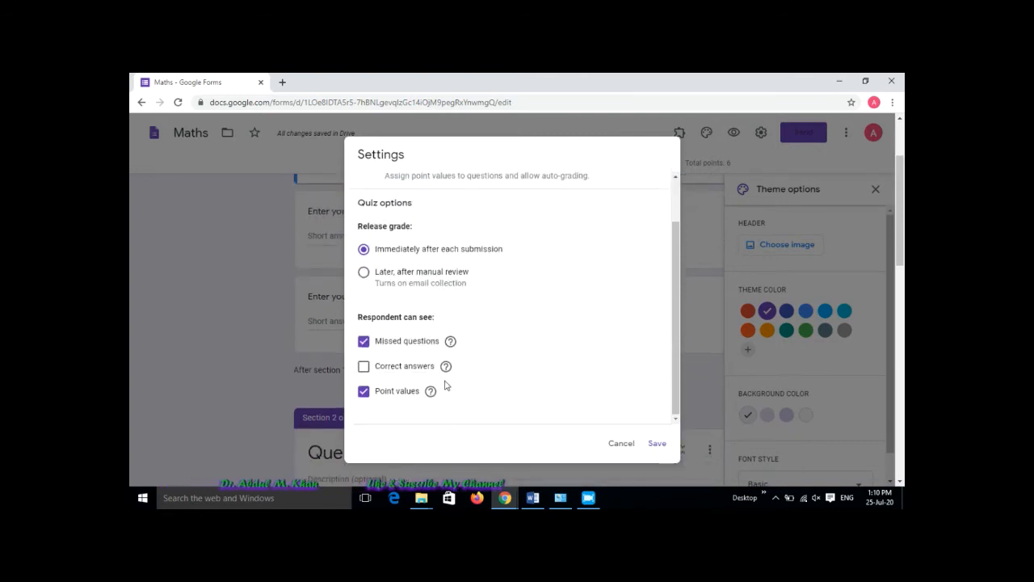
{"action": "left_click", "coordinate": [364, 368]}
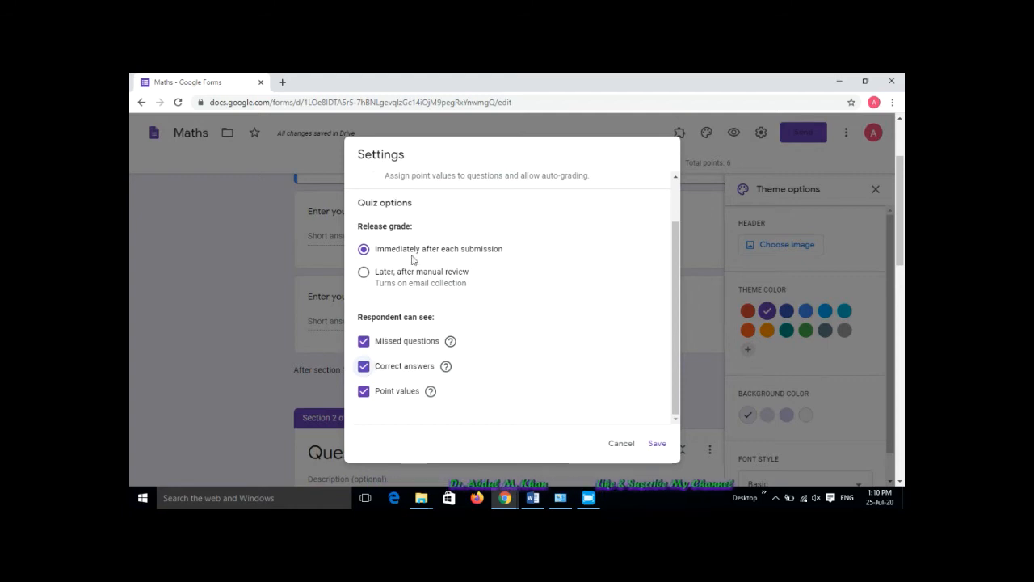
{"action": "left_click", "coordinate": [656, 443]}
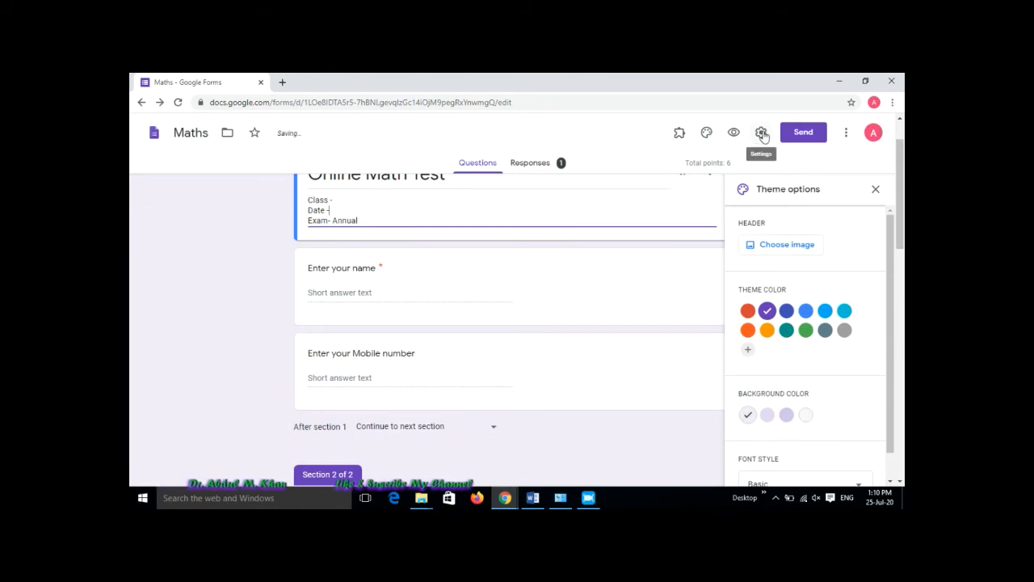
- Limit the form to 1 response per respondent in the general settings and save
{"action": "left_click", "coordinate": [761, 133]}
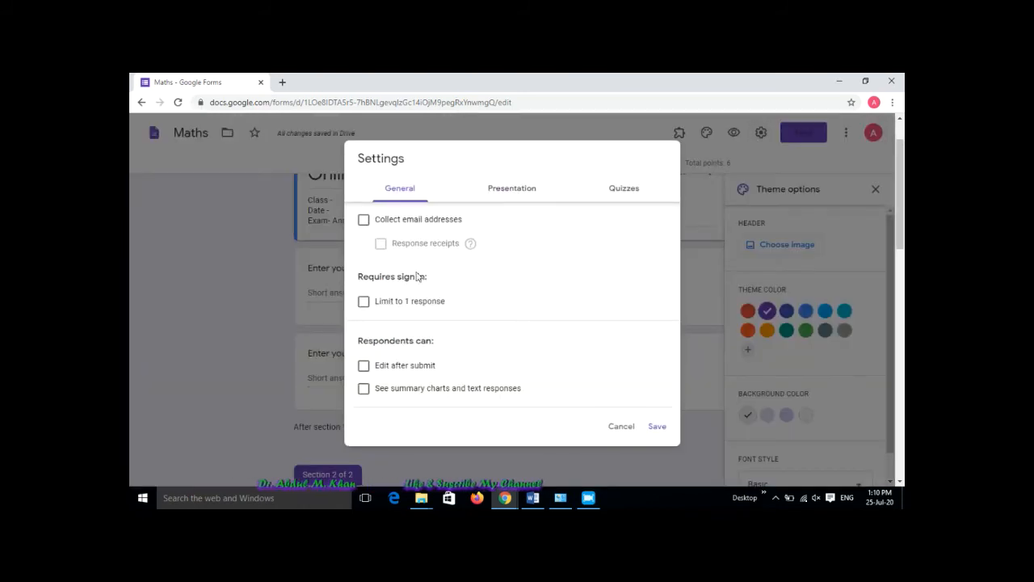
{"action": "left_click", "coordinate": [363, 305]}
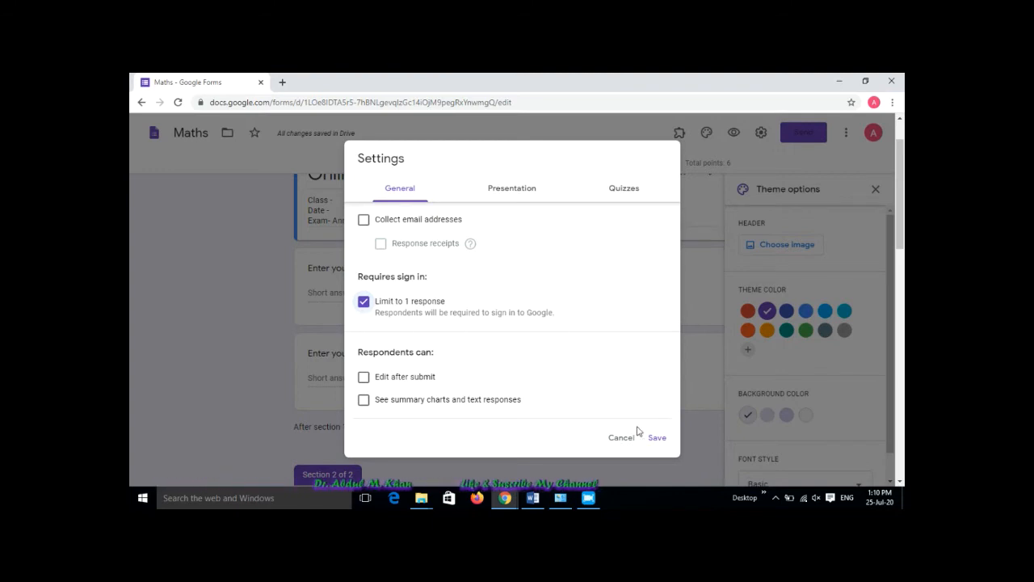
{"action": "left_click", "coordinate": [658, 441]}
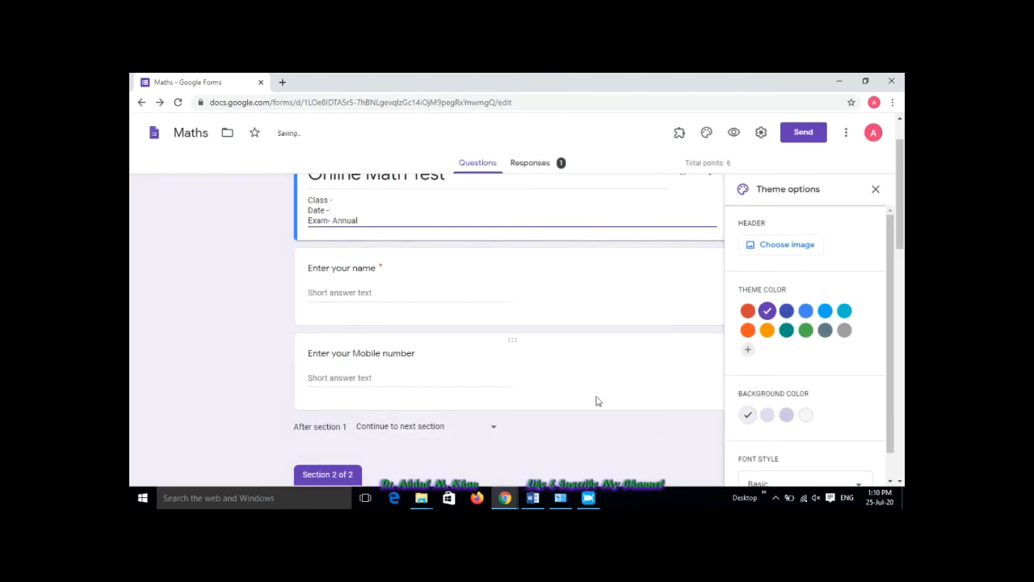
- Preview the form, fill in a sample name and mobile number, and continue to the questions section
{"action": "left_click", "coordinate": [733, 133]}
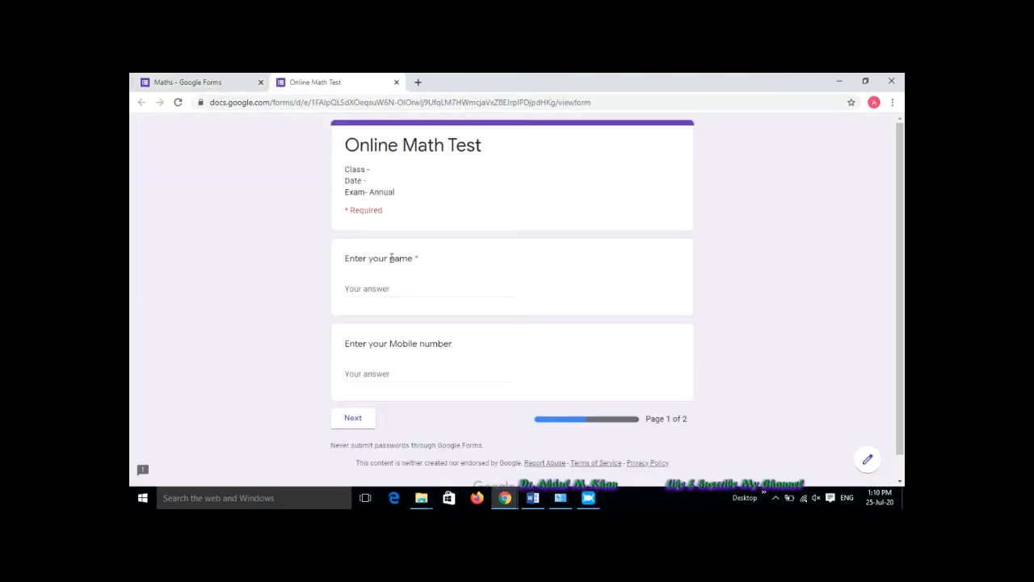
{"action": "left_click", "coordinate": [389, 288]}
{"action": "type", "text": "xyz"}
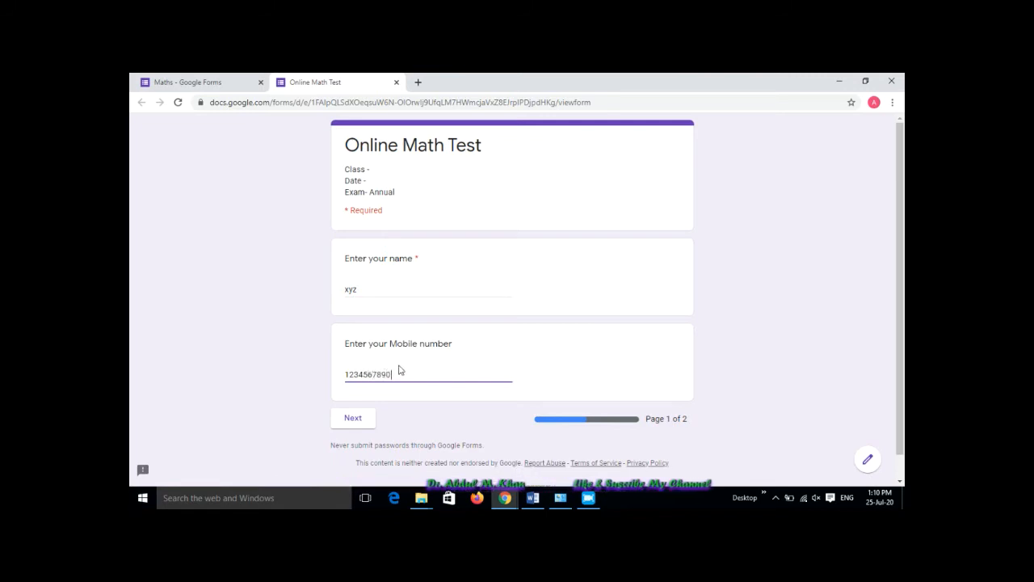
{"action": "left_click", "coordinate": [361, 422]}
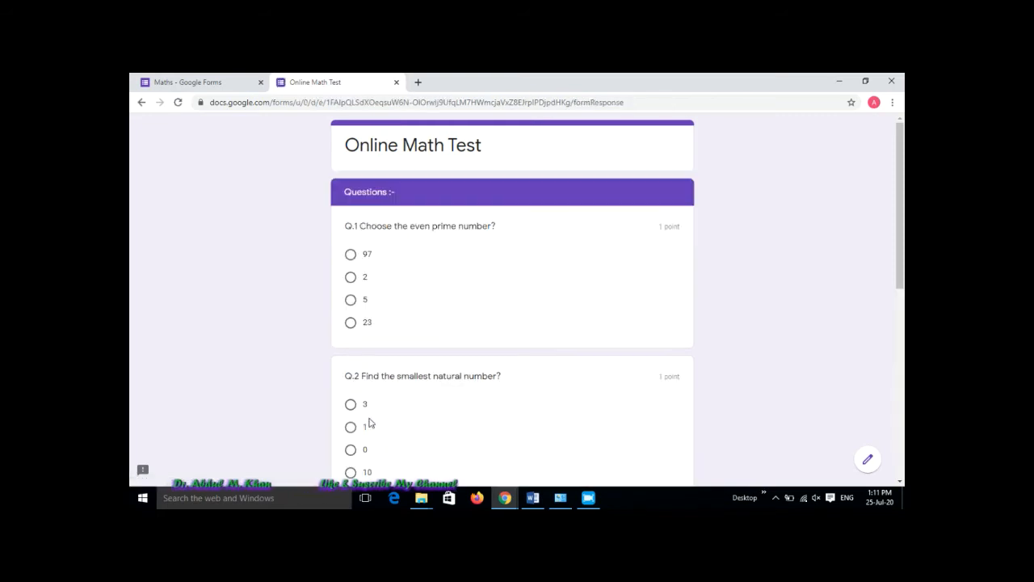
- Answer Q.1 with 2, Q.2 with 1, and Q3 with 1
{"action": "left_click", "coordinate": [354, 279]}
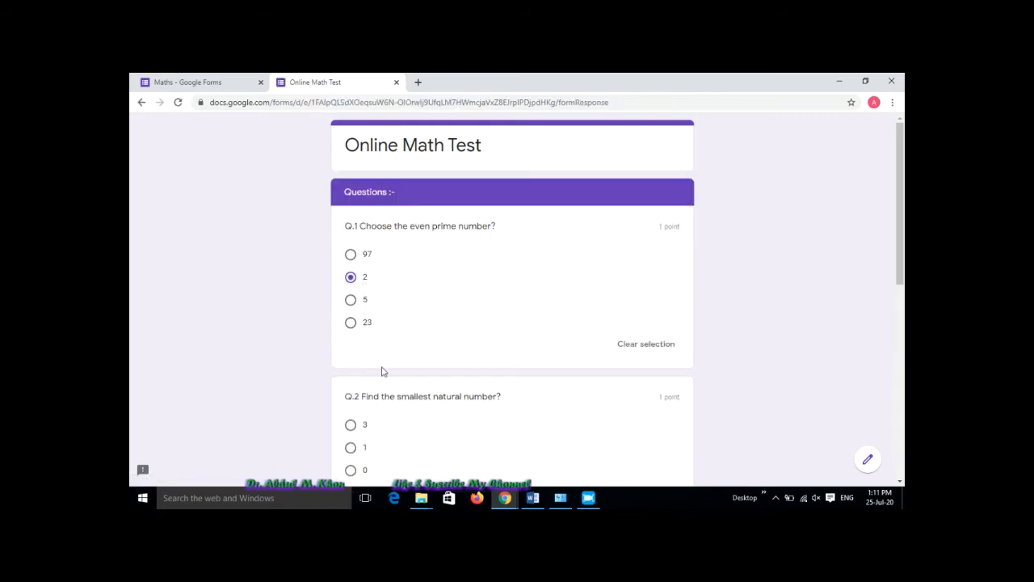
{"action": "scroll", "coordinate": [381, 369], "scroll_direction": "down", "scroll_amount": 2}
{"action": "left_click", "coordinate": [354, 336]}
{"action": "scroll", "coordinate": [408, 360], "scroll_direction": "down", "scroll_amount": 2}
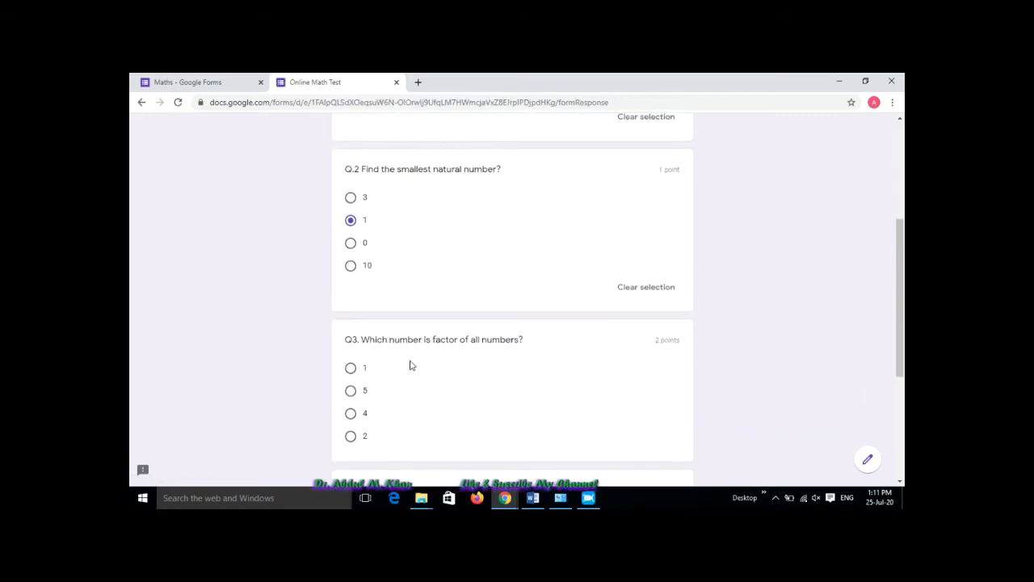
{"action": "scroll", "coordinate": [429, 369], "scroll_direction": "down", "scroll_amount": 3}
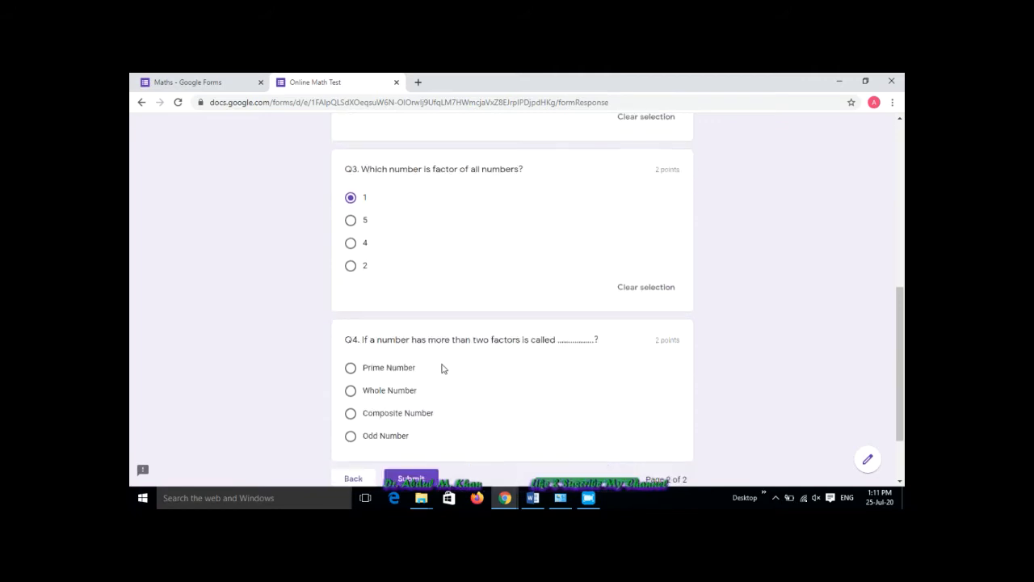
- Answer Q4 with Odd Number and submit the test response
{"action": "left_click", "coordinate": [351, 436]}
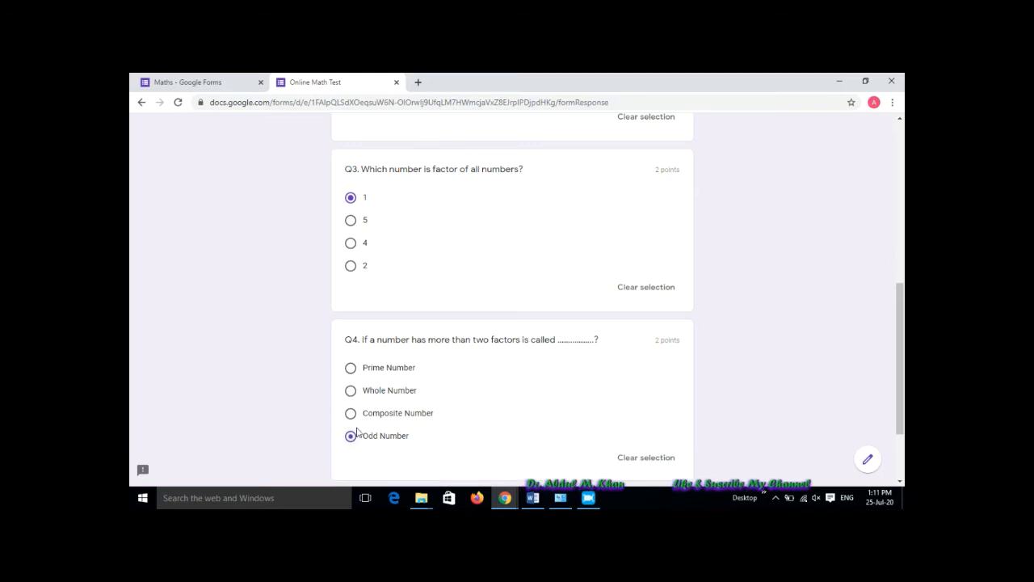
{"action": "scroll", "coordinate": [448, 418], "scroll_direction": "down", "scroll_amount": 2}
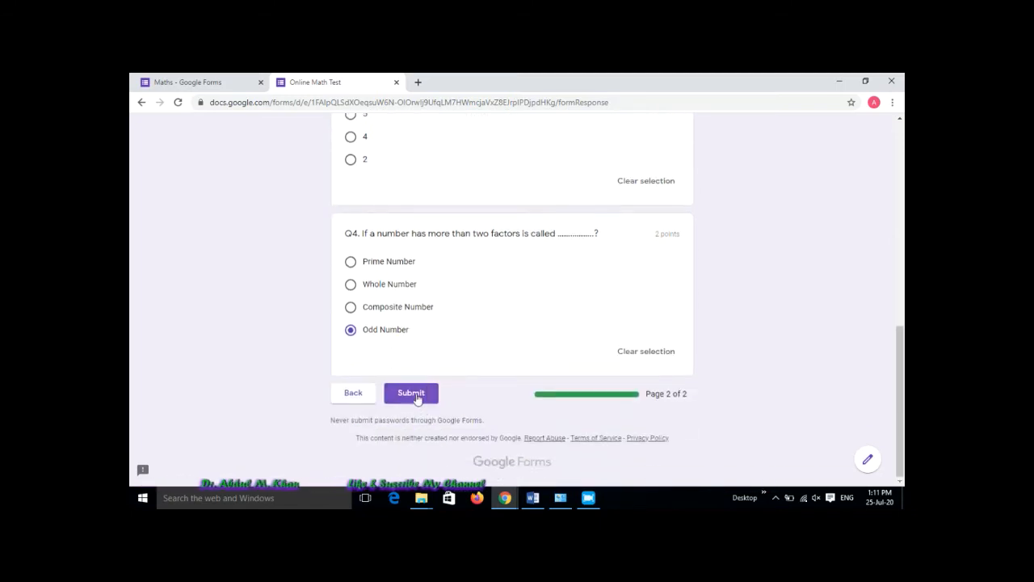
{"action": "left_click", "coordinate": [417, 396]}
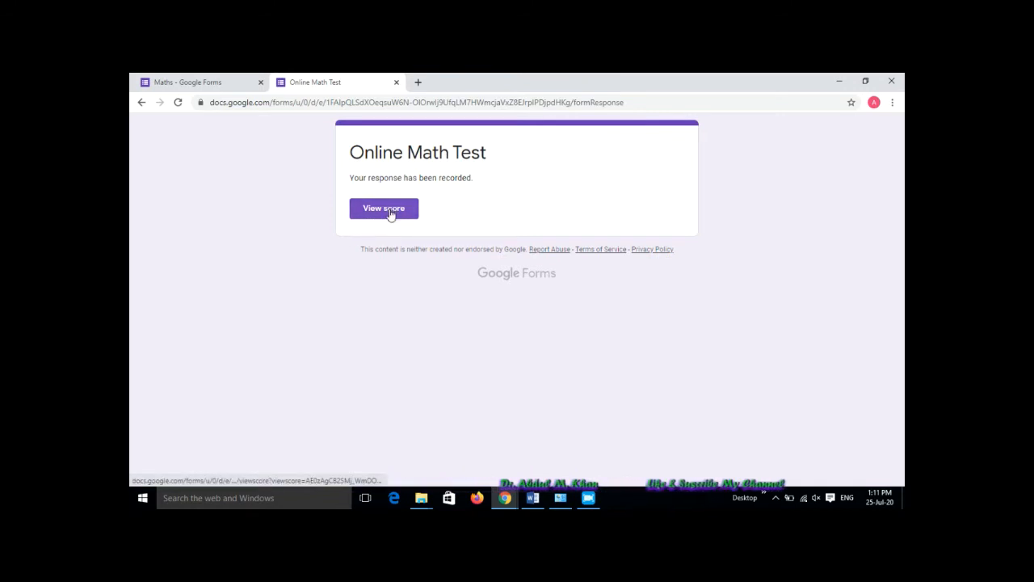
- View the submitted response's score, examine the marking and correct answer shown for Q4, and return to the form editor
{"action": "left_click", "coordinate": [390, 211]}
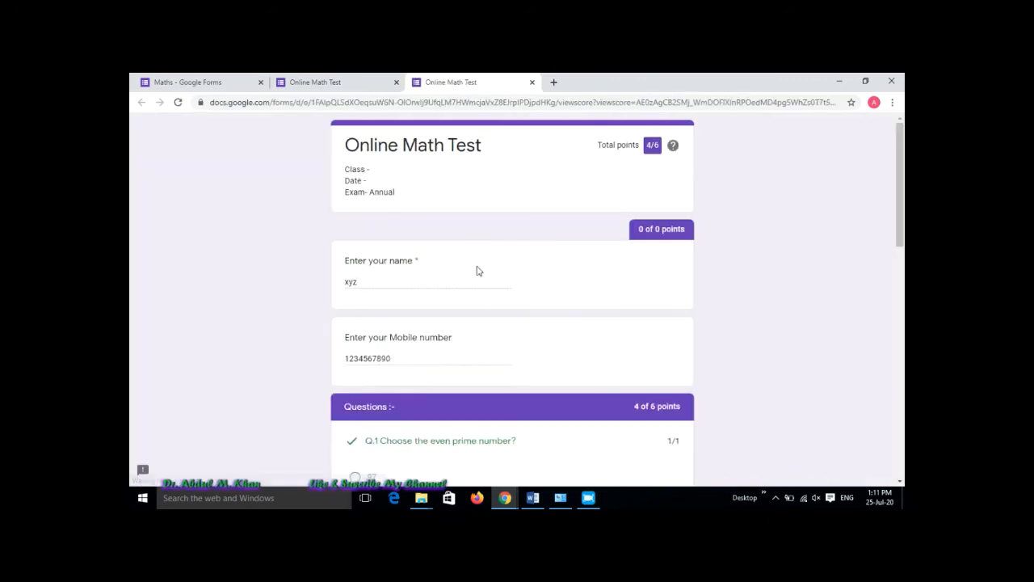
{"action": "scroll", "coordinate": [485, 299], "scroll_direction": "down", "scroll_amount": 10}
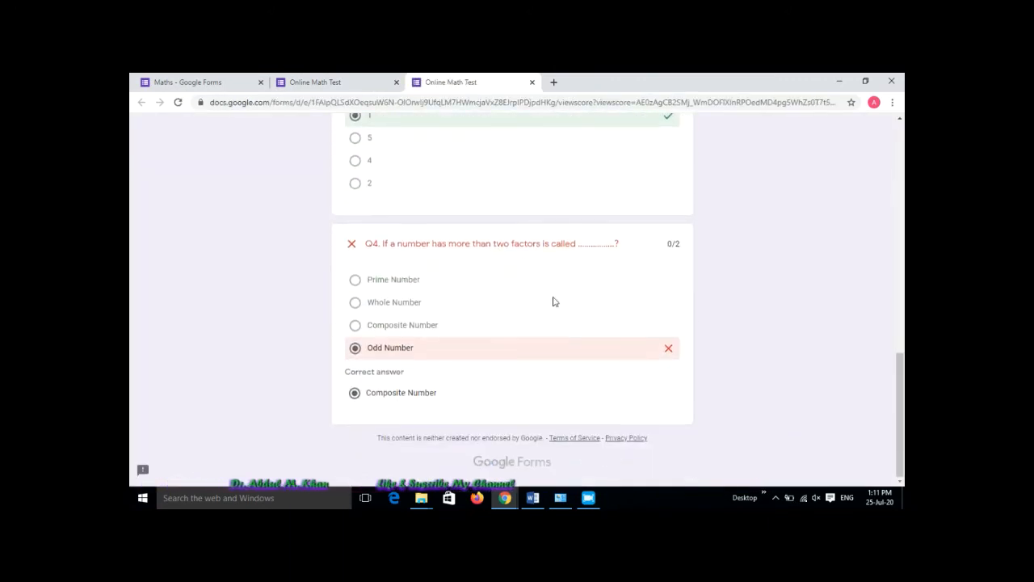
{"action": "scroll", "coordinate": [550, 298], "scroll_direction": "up", "scroll_amount": 8}
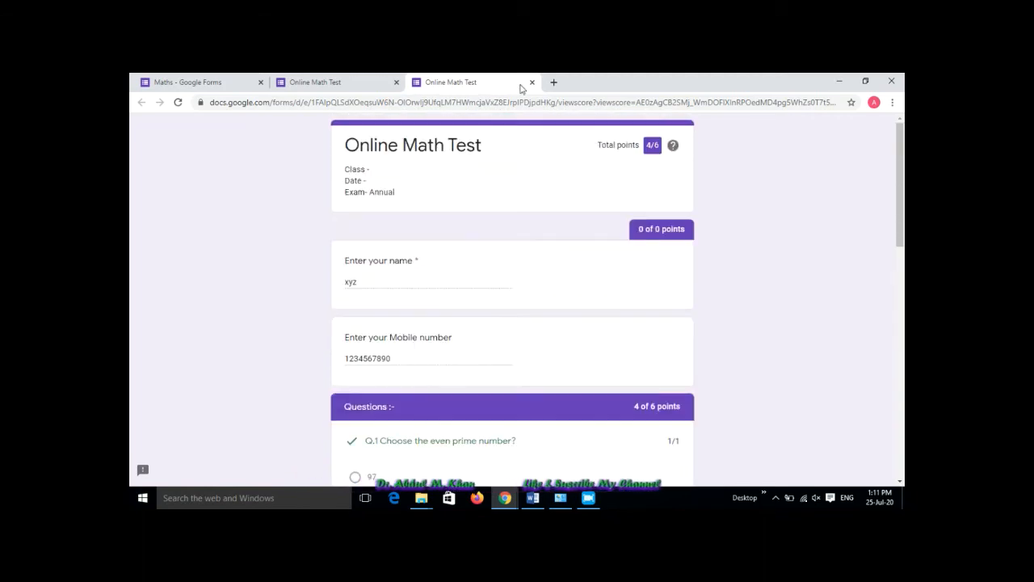
{"action": "left_click", "coordinate": [531, 83]}
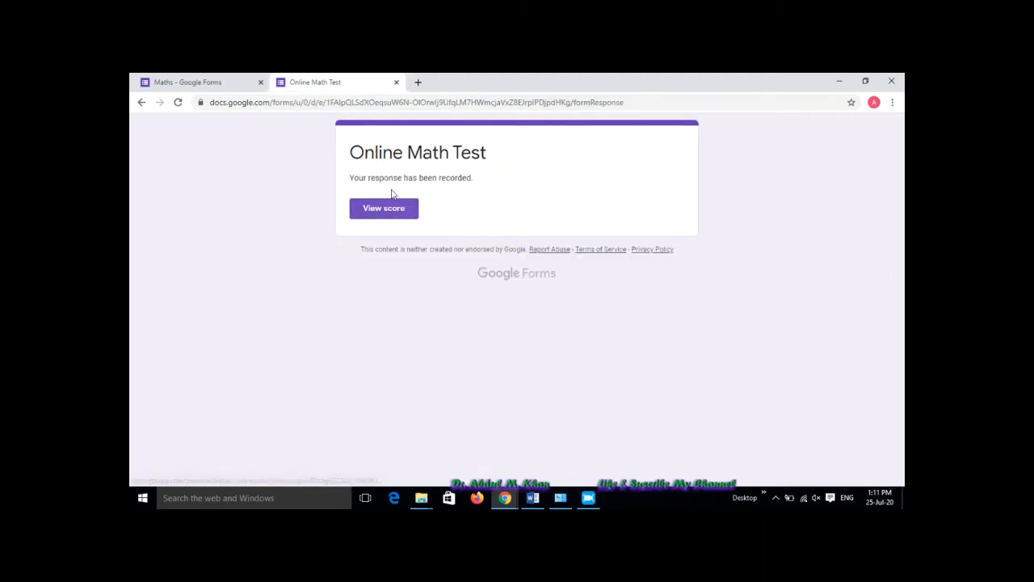
{"action": "left_click", "coordinate": [397, 83]}
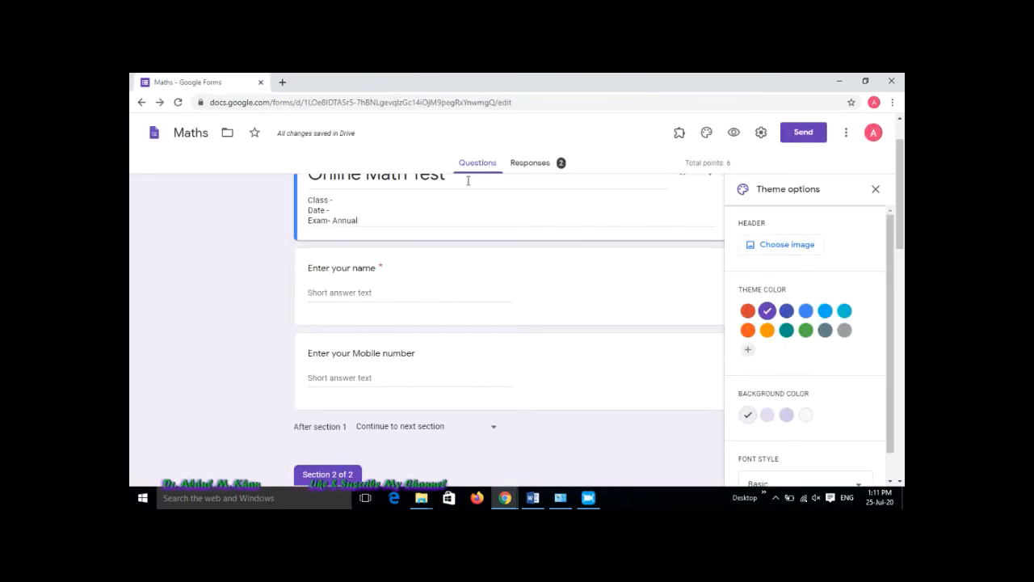
{"action": "left_click", "coordinate": [732, 133]}
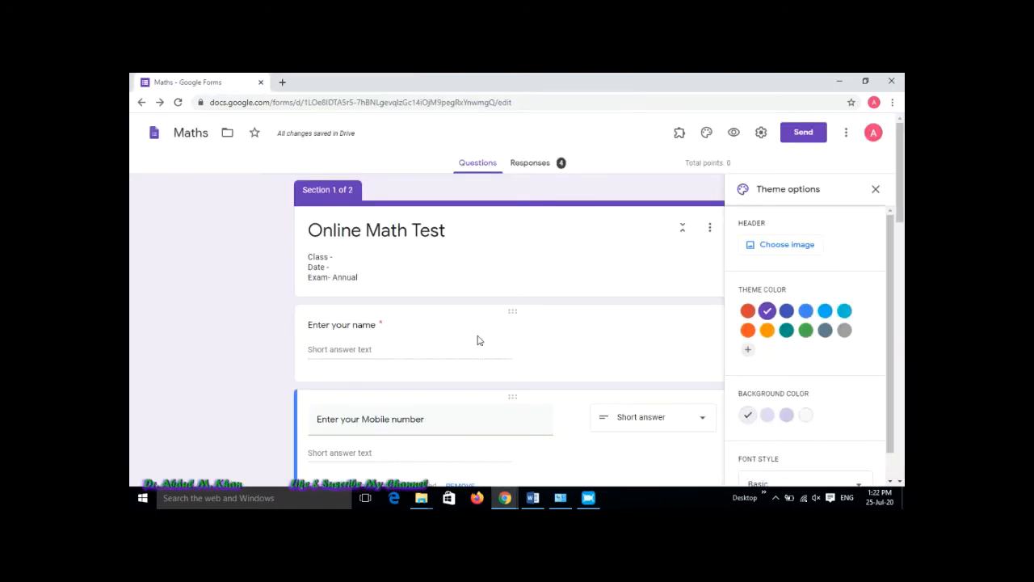
{"action": "scroll", "coordinate": [481, 338], "scroll_direction": "down", "scroll_amount": 10}
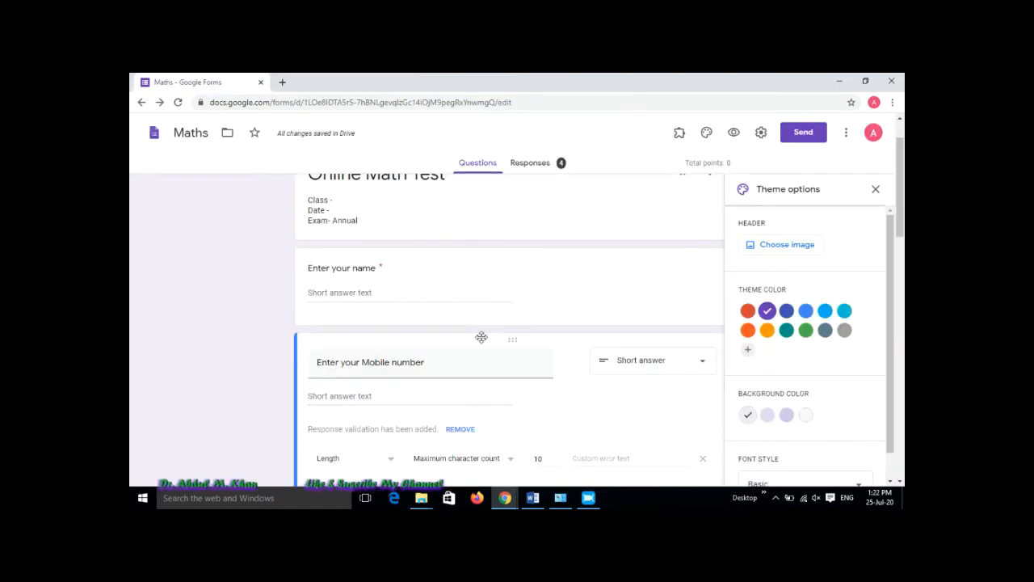
{"action": "scroll", "coordinate": [484, 338], "scroll_direction": "down", "scroll_amount": 6}
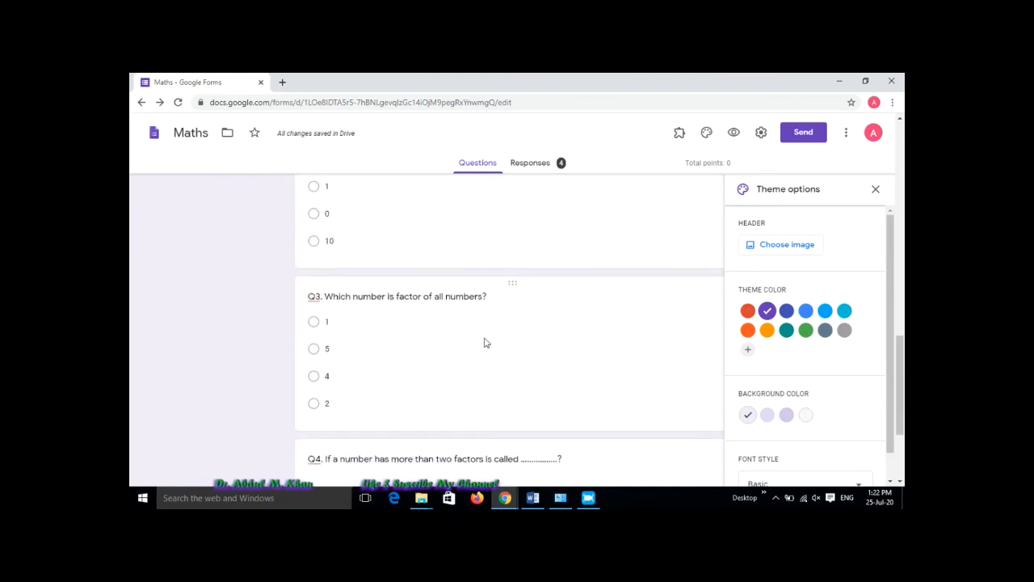
{"action": "scroll", "coordinate": [485, 339], "scroll_direction": "up", "scroll_amount": 6}
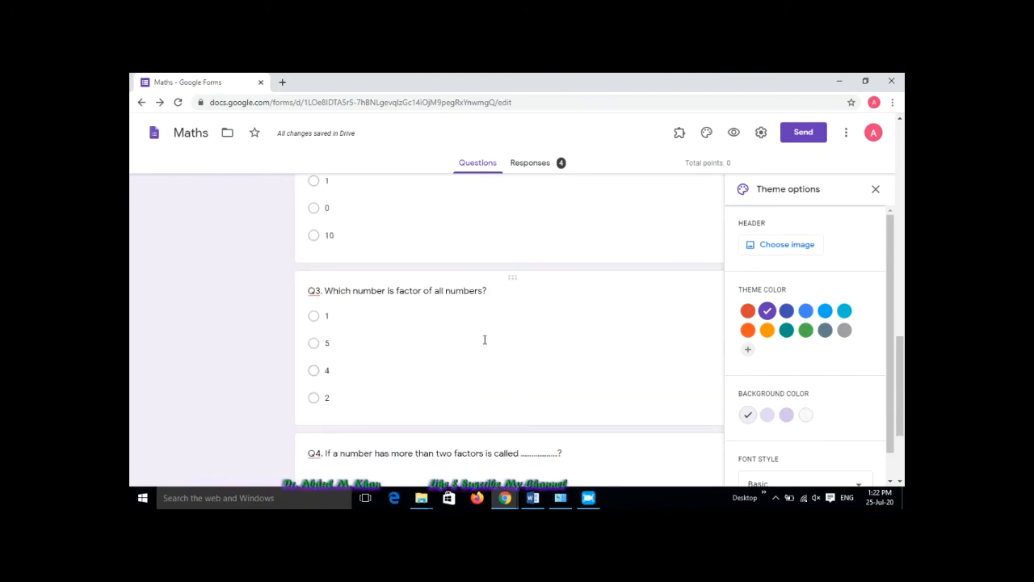
{"action": "scroll", "coordinate": [476, 251], "scroll_direction": "up", "scroll_amount": 2}
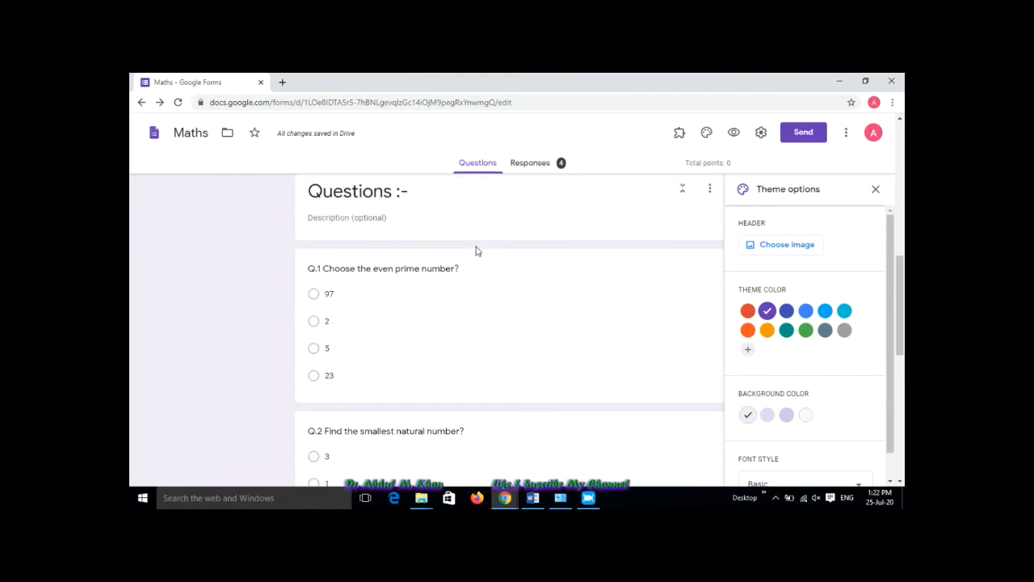
- Open the quiz settings, review the grade release and respondent visibility options, and save them
{"action": "left_click", "coordinate": [762, 132]}
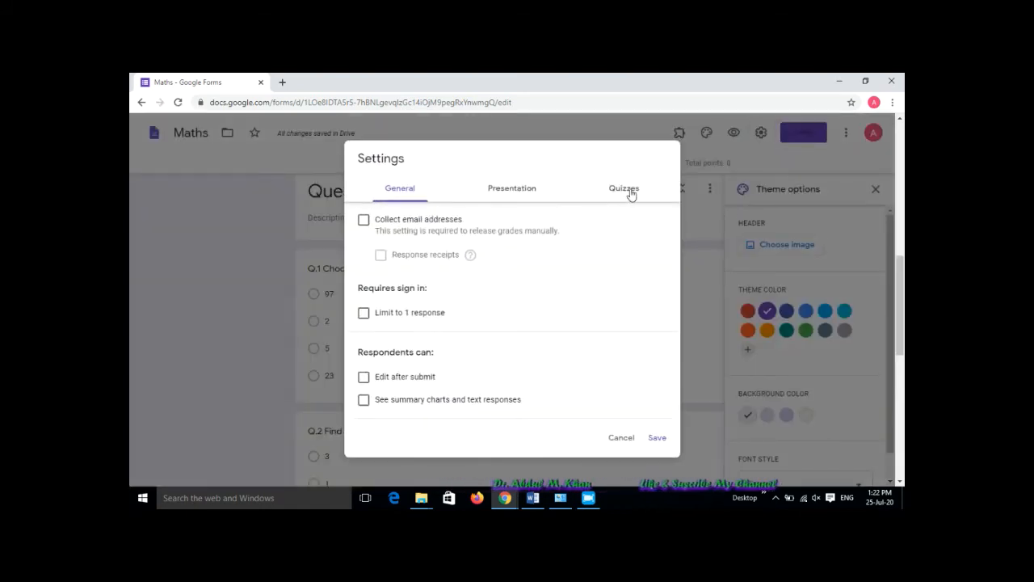
{"action": "left_click", "coordinate": [624, 189]}
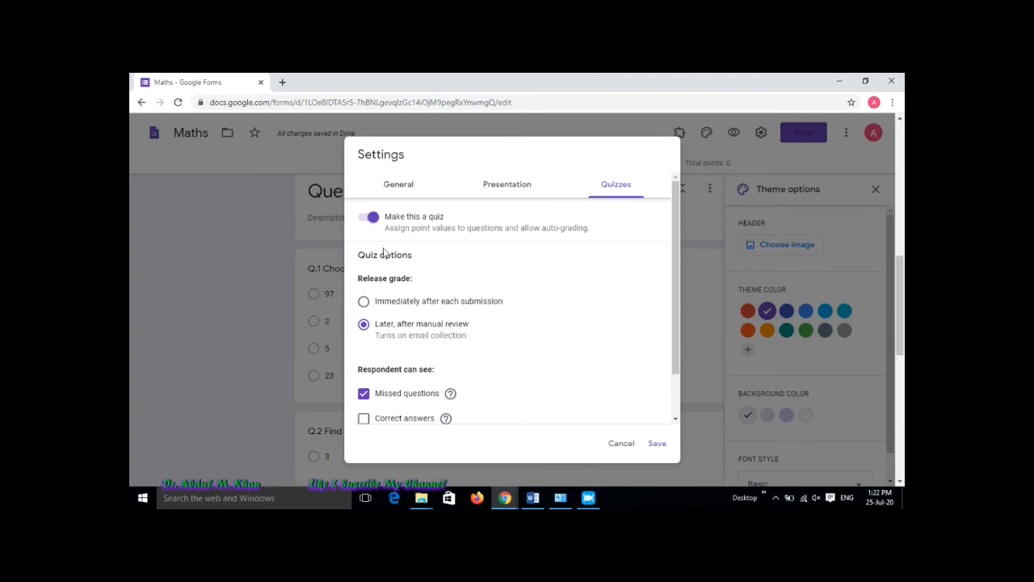
{"action": "scroll", "coordinate": [392, 388], "scroll_direction": "down", "scroll_amount": 1}
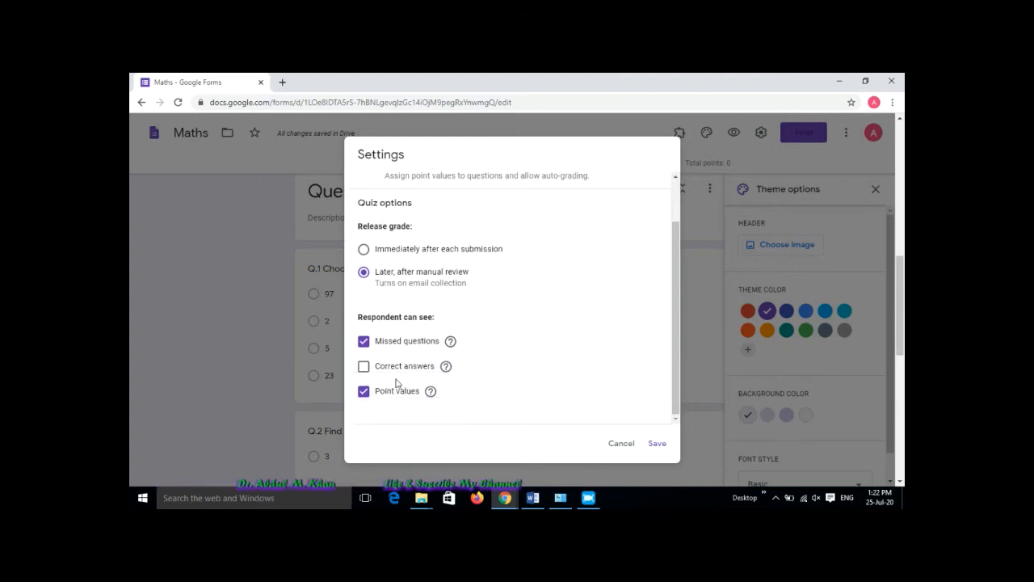
{"action": "left_click", "coordinate": [656, 444]}
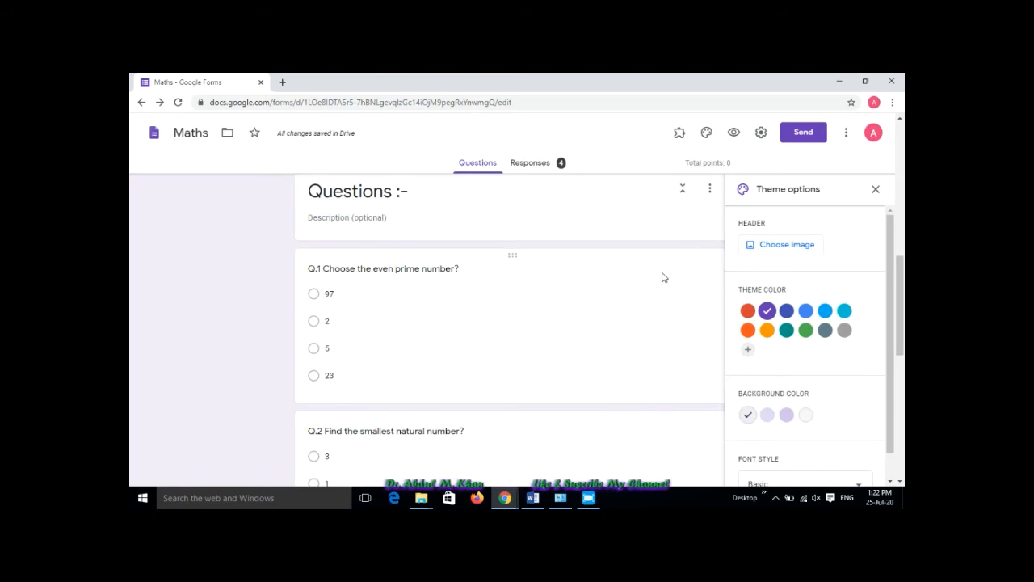
- Preview the quiz as a respondent, fill in the name and mobile number, and continue to the questions
{"action": "left_click", "coordinate": [733, 134]}
{"action": "left_click", "coordinate": [395, 286]}
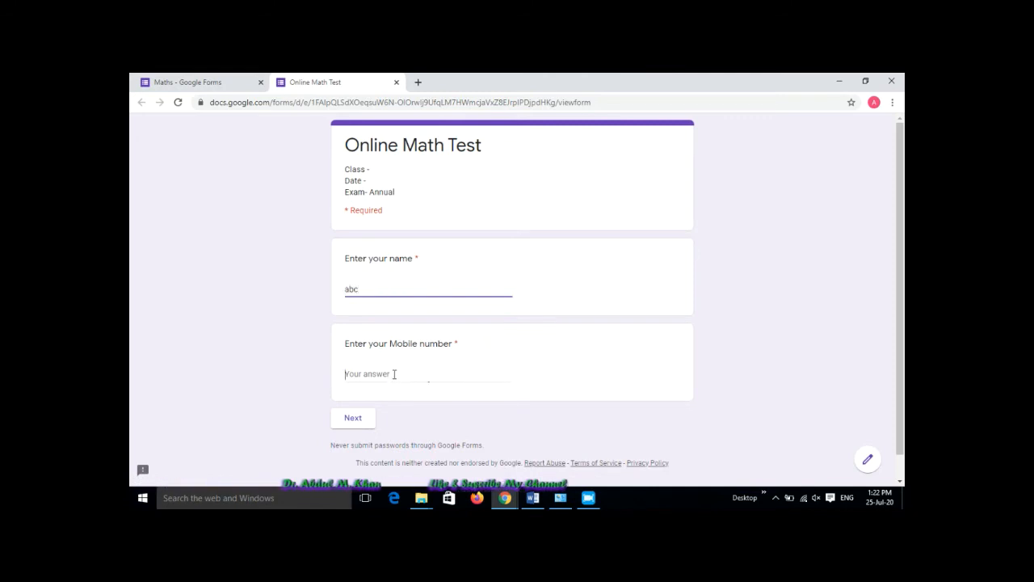
{"action": "left_click", "coordinate": [353, 418]}
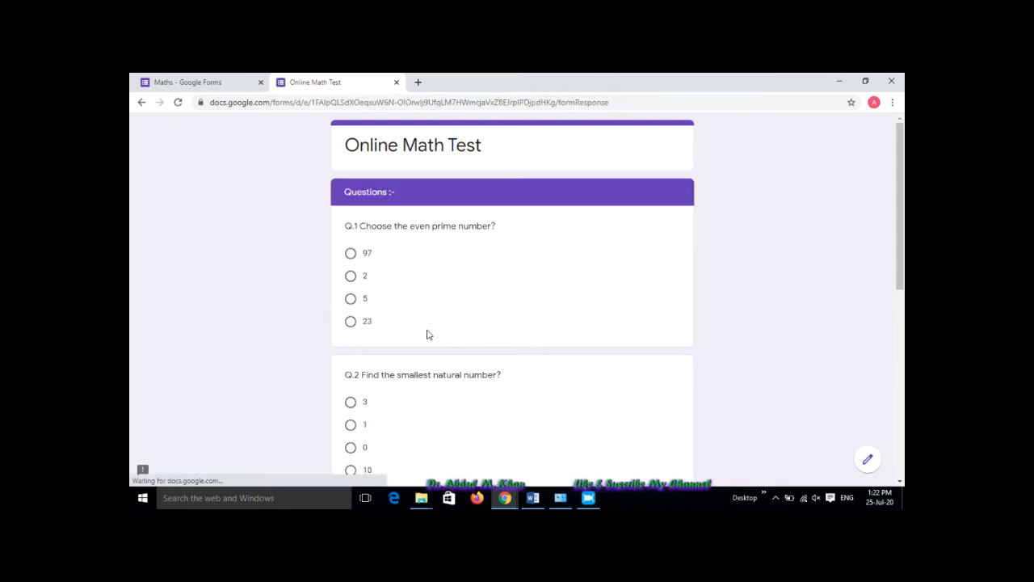
- Answer Q.1 with 2, Q.2 with 1, and Q3 with 2
{"action": "left_click", "coordinate": [350, 275]}
{"action": "scroll", "coordinate": [412, 291], "scroll_direction": "down", "scroll_amount": 1}
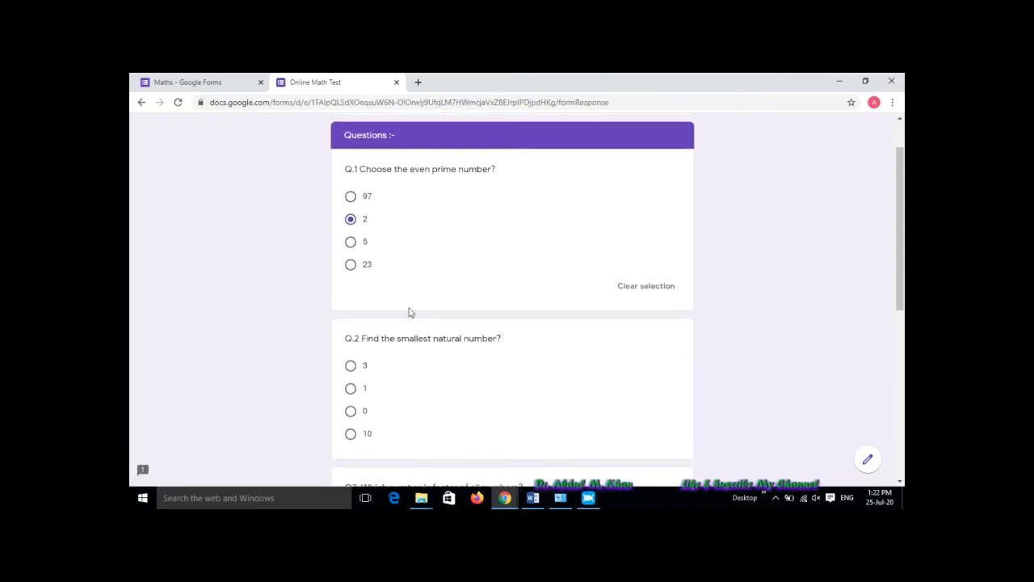
{"action": "left_click", "coordinate": [351, 387]}
{"action": "scroll", "coordinate": [476, 374], "scroll_direction": "down", "scroll_amount": 3}
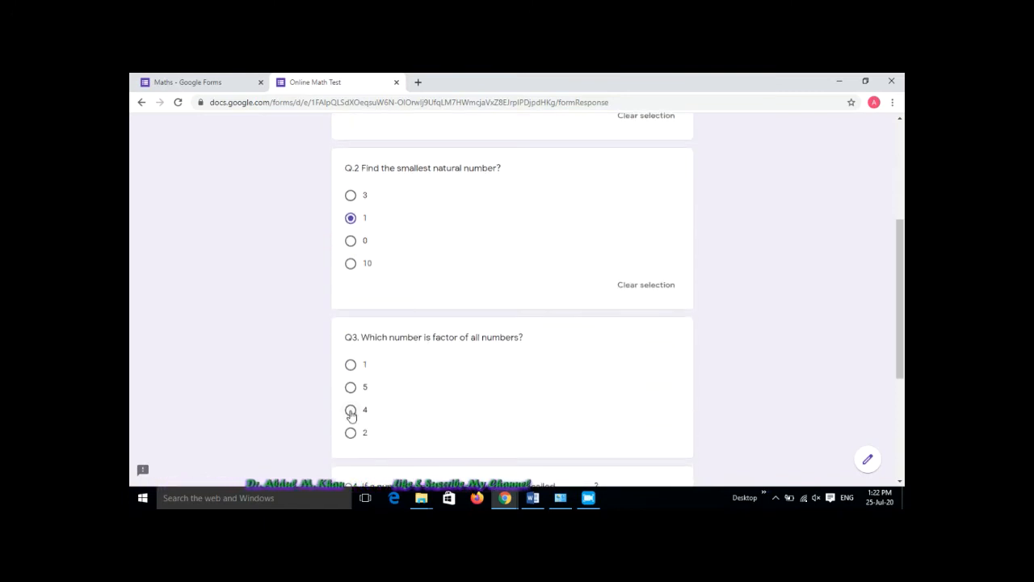
{"action": "left_click", "coordinate": [352, 433]}
{"action": "scroll", "coordinate": [427, 395], "scroll_direction": "down", "scroll_amount": 3}
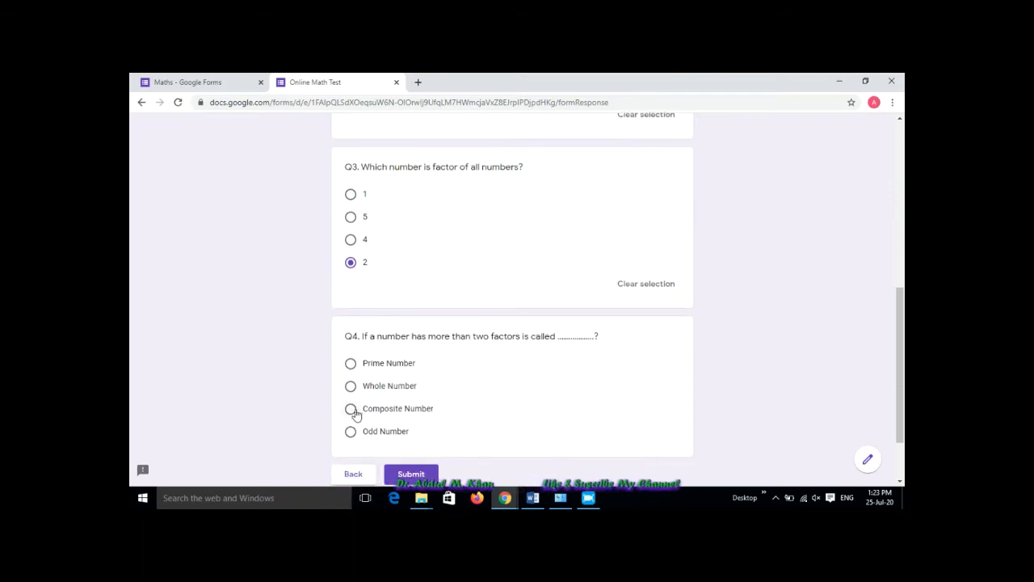
- Answer Q4 with Composite Number, submit the test response, and return to the form editor
{"action": "scroll", "coordinate": [430, 412], "scroll_direction": "down", "scroll_amount": 2}
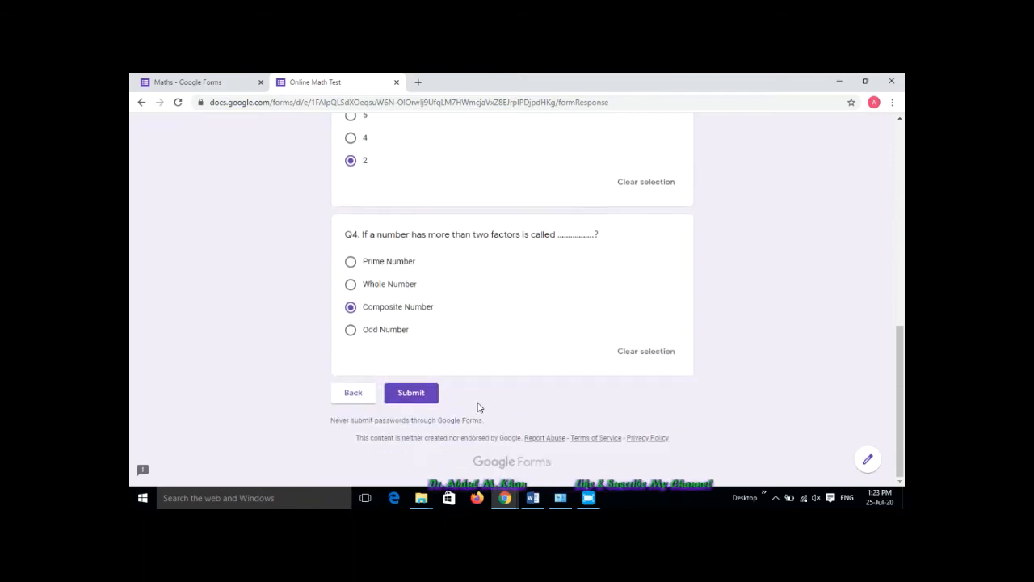
{"action": "left_click", "coordinate": [411, 394]}
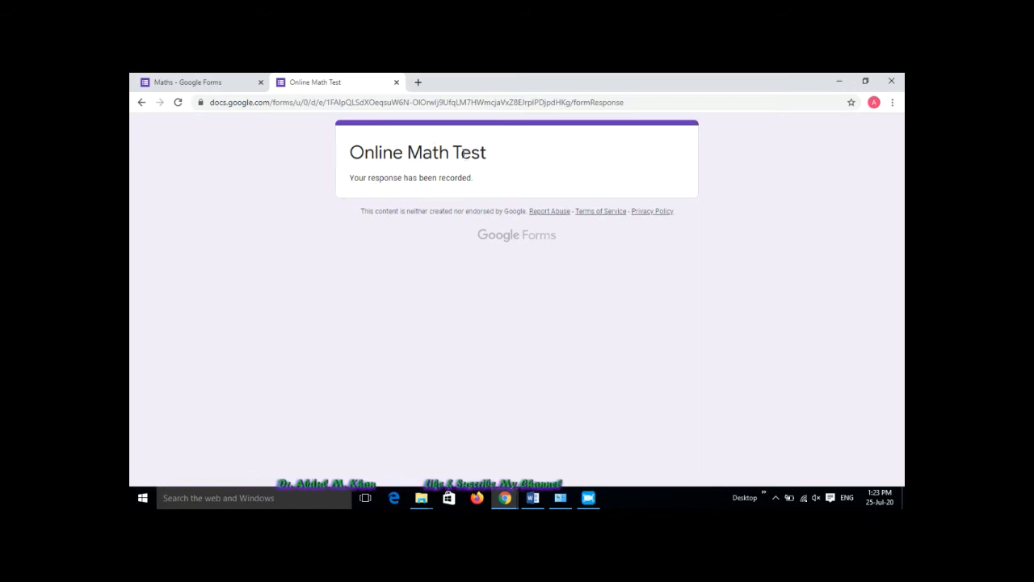
{"action": "left_click", "coordinate": [396, 82]}
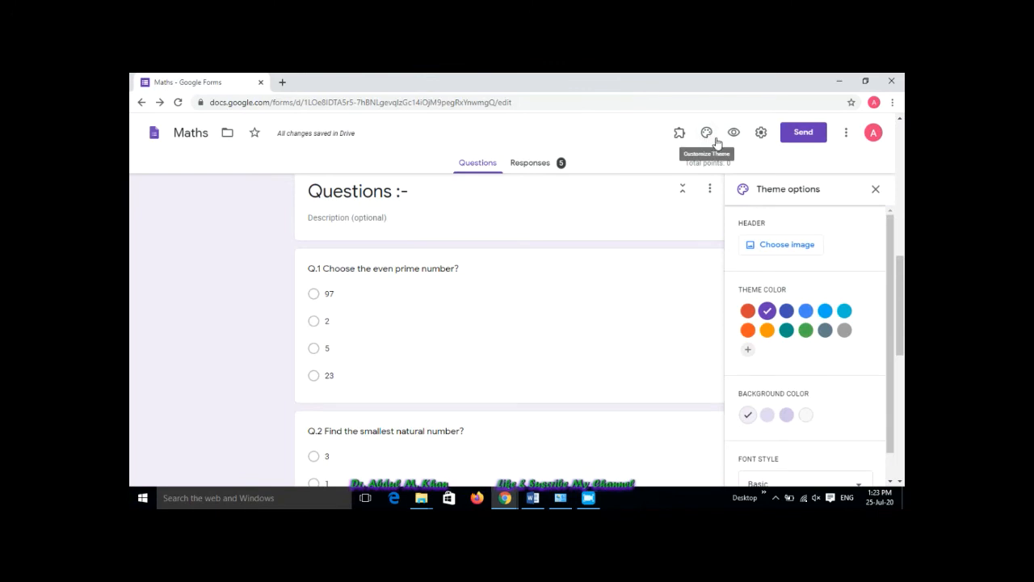
- Allow respondents to see correct answers in the quiz options and save the form settings
{"action": "left_click", "coordinate": [760, 133]}
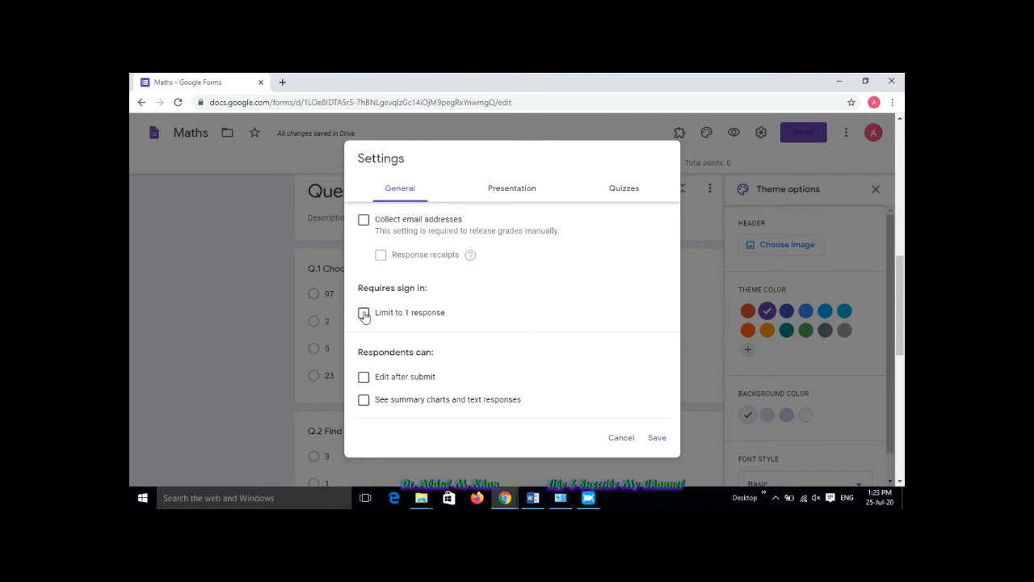
{"action": "left_click", "coordinate": [510, 187]}
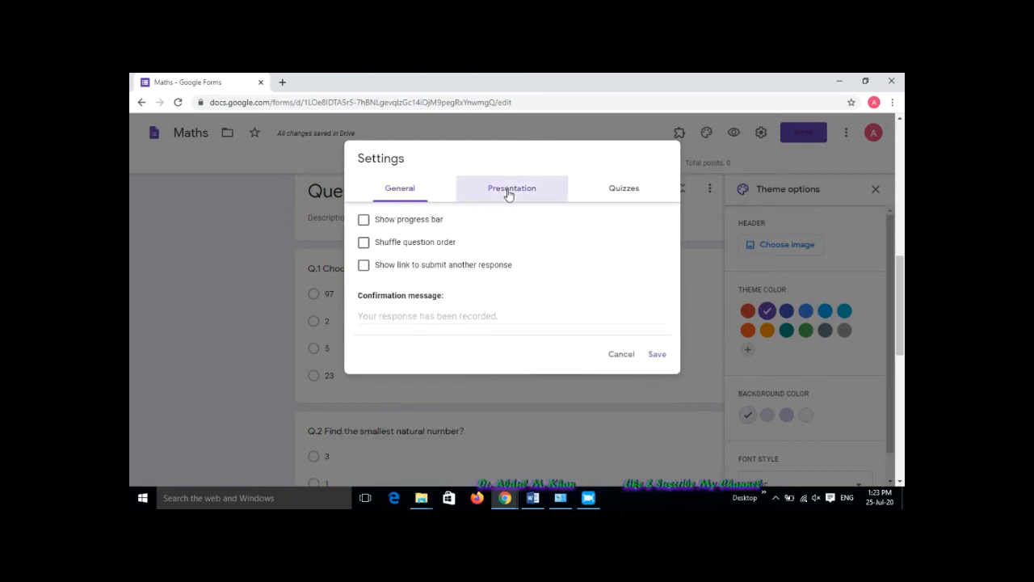
{"action": "left_click", "coordinate": [616, 189]}
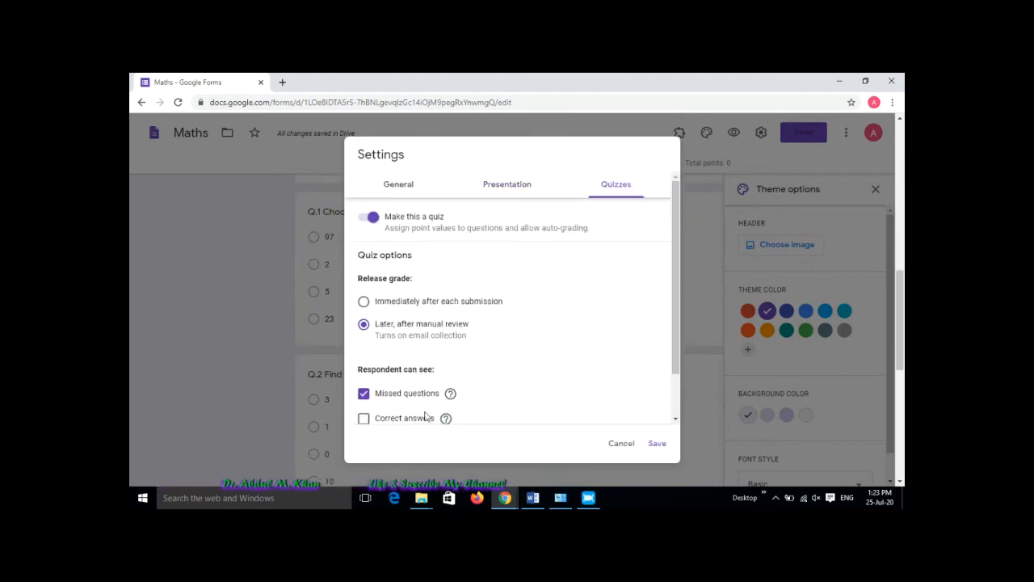
{"action": "scroll", "coordinate": [515, 347], "scroll_direction": "down", "scroll_amount": 1}
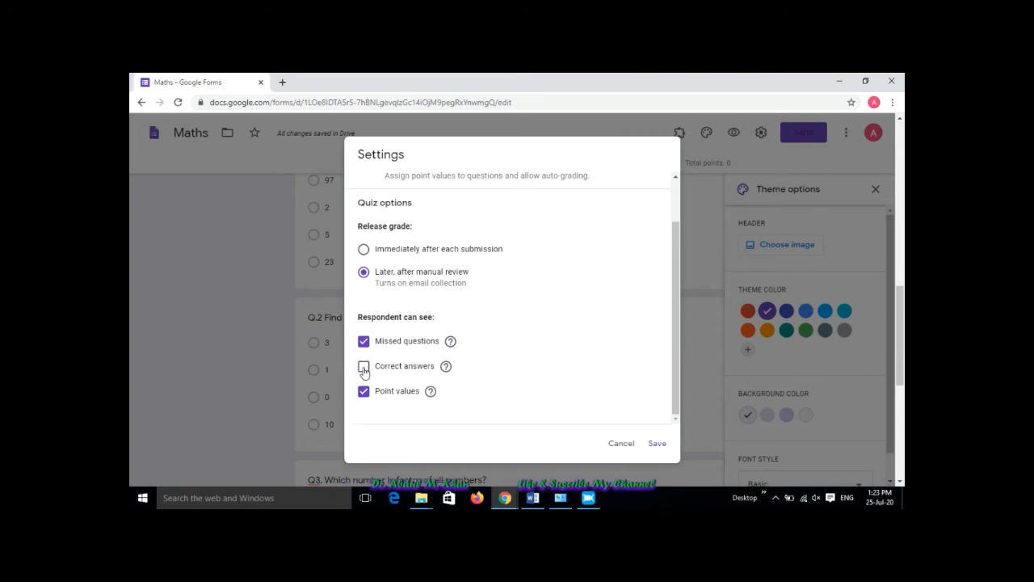
{"action": "left_click", "coordinate": [657, 443]}
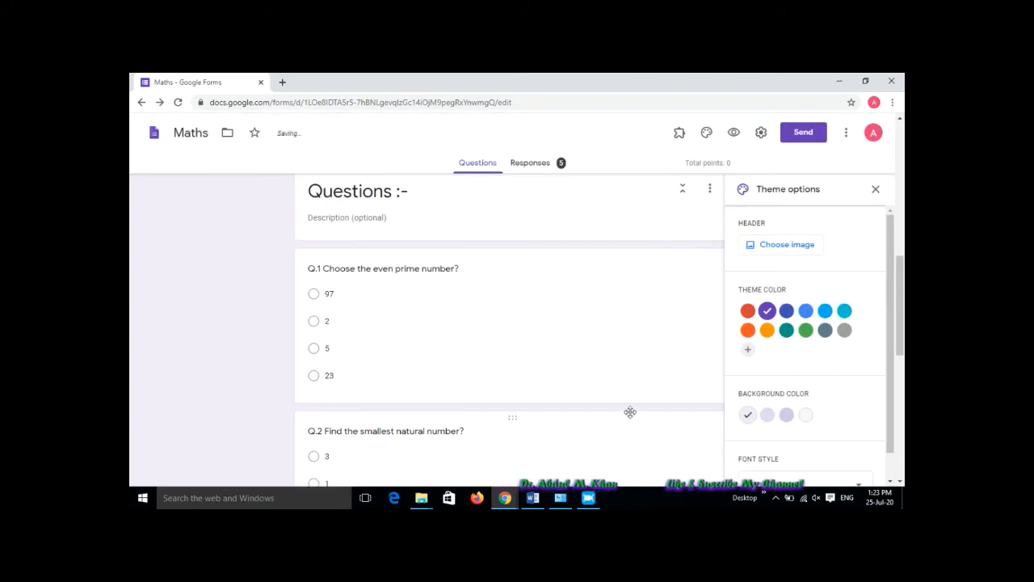
- Preview the quiz again, enter the respondent's name and mobile number, and proceed to the questions
{"action": "left_click", "coordinate": [733, 132]}
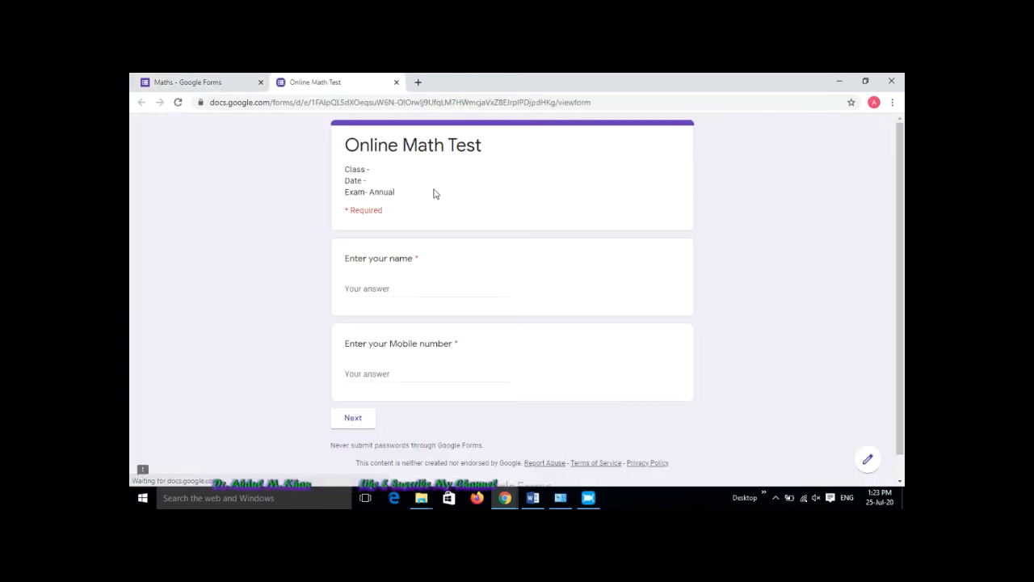
{"action": "left_click", "coordinate": [386, 287]}
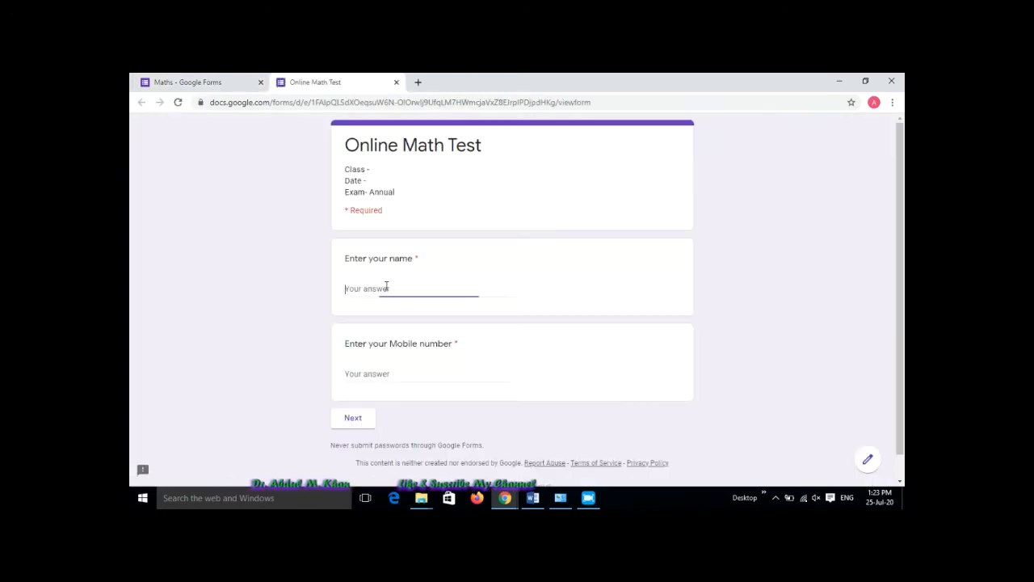
{"action": "type", "text": "za"}
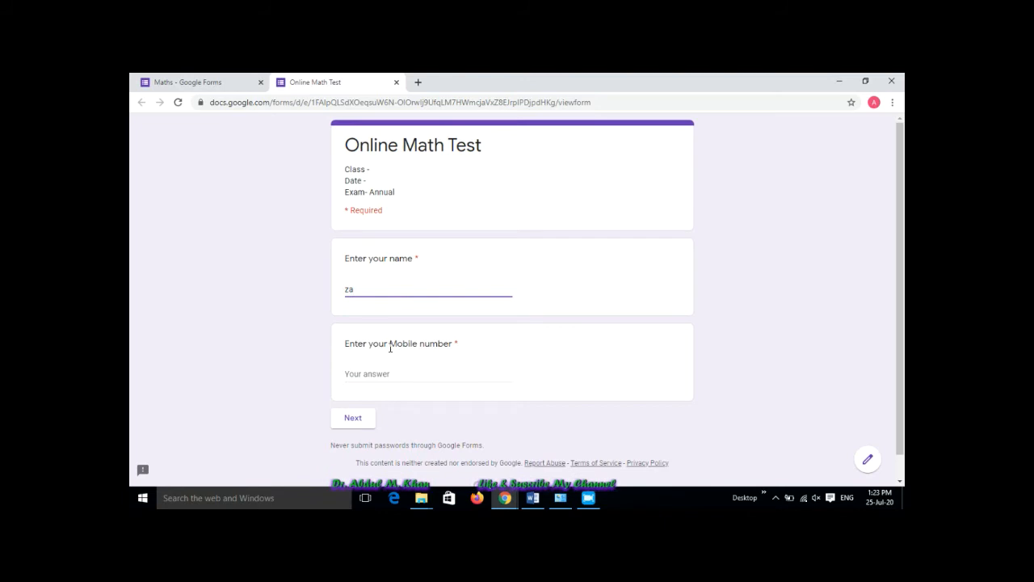
{"action": "left_click", "coordinate": [385, 375]}
{"action": "type", "text": "1234"}
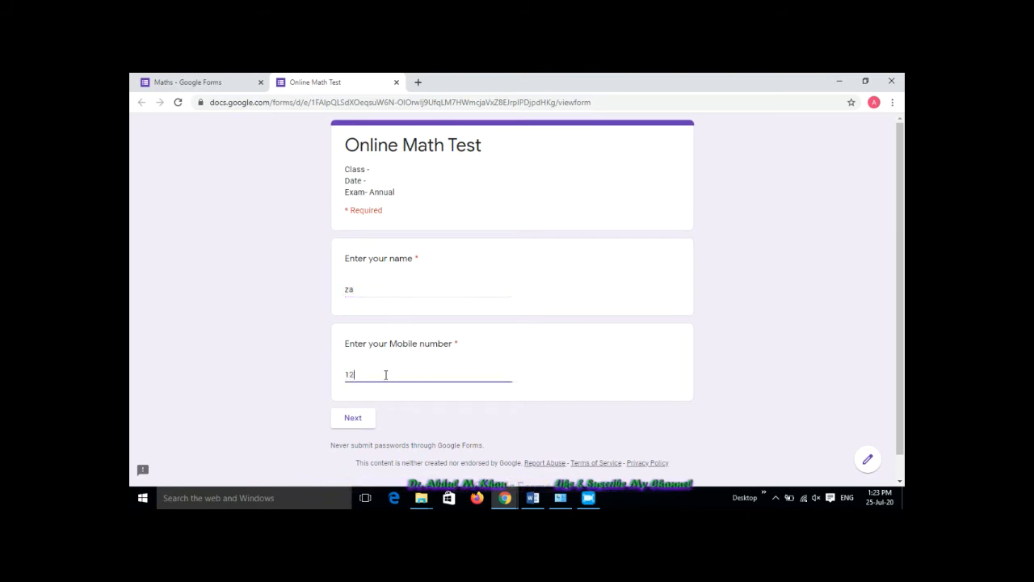
{"action": "left_click", "coordinate": [363, 416]}
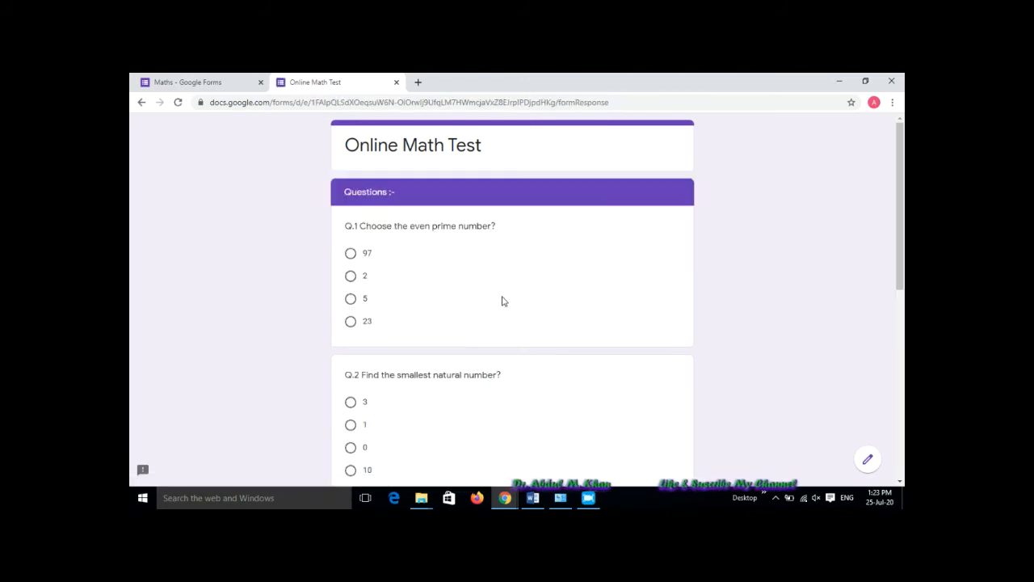
- Answer Q.1 with 2, Q.2 with 1, Q3 with 1, and Q4 with Composite Number
{"action": "left_click", "coordinate": [351, 275]}
{"action": "scroll", "coordinate": [383, 369], "scroll_direction": "down", "scroll_amount": 1}
{"action": "scroll", "coordinate": [383, 369], "scroll_direction": "down", "scroll_amount": 1}
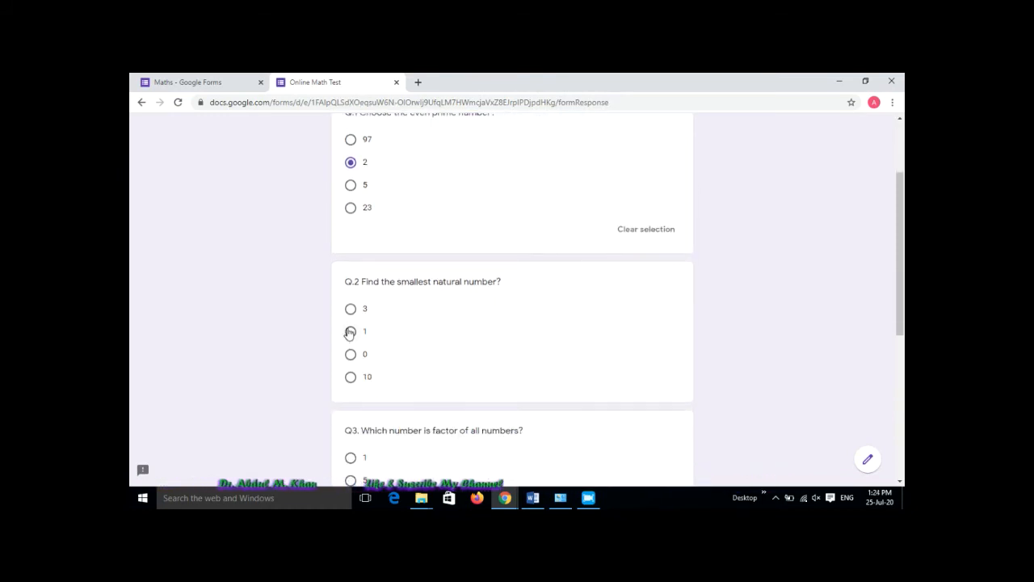
{"action": "left_click", "coordinate": [350, 331]}
{"action": "scroll", "coordinate": [411, 353], "scroll_direction": "down", "scroll_amount": 2}
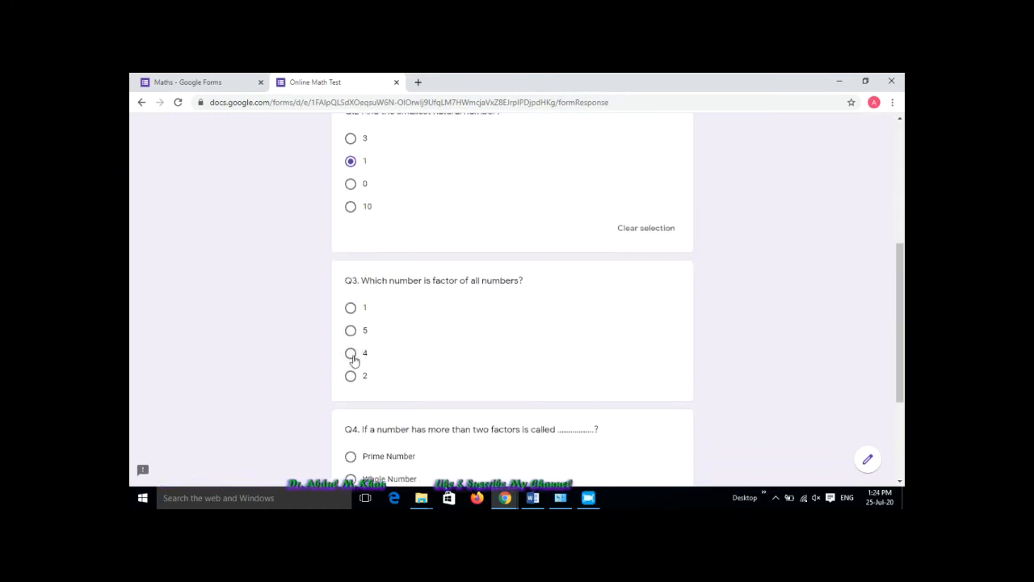
{"action": "left_click", "coordinate": [350, 307]}
{"action": "scroll", "coordinate": [460, 360], "scroll_direction": "down", "scroll_amount": 2}
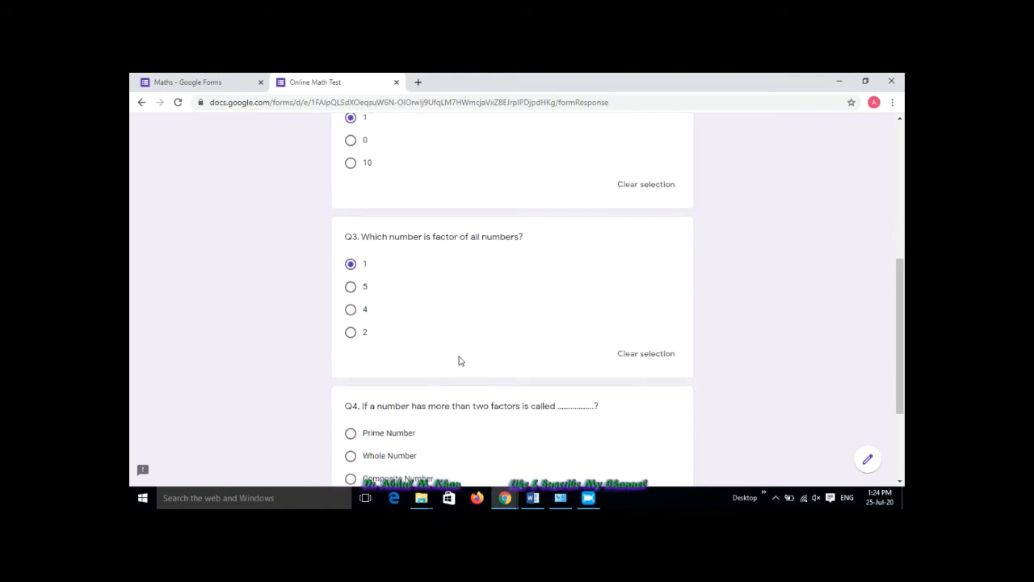
{"action": "left_click", "coordinate": [350, 409]}
{"action": "scroll", "coordinate": [471, 395], "scroll_direction": "down", "scroll_amount": 2}
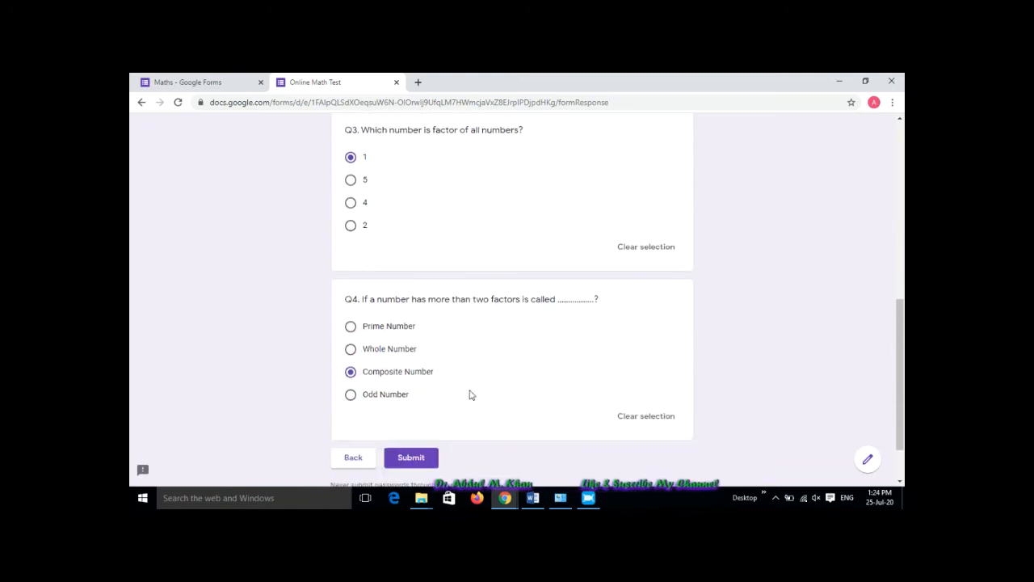
- Review the chosen answers, change Q4 to Odd Number, submit the response, and return to the form editor
{"action": "scroll", "coordinate": [460, 325], "scroll_direction": "up", "scroll_amount": 3}
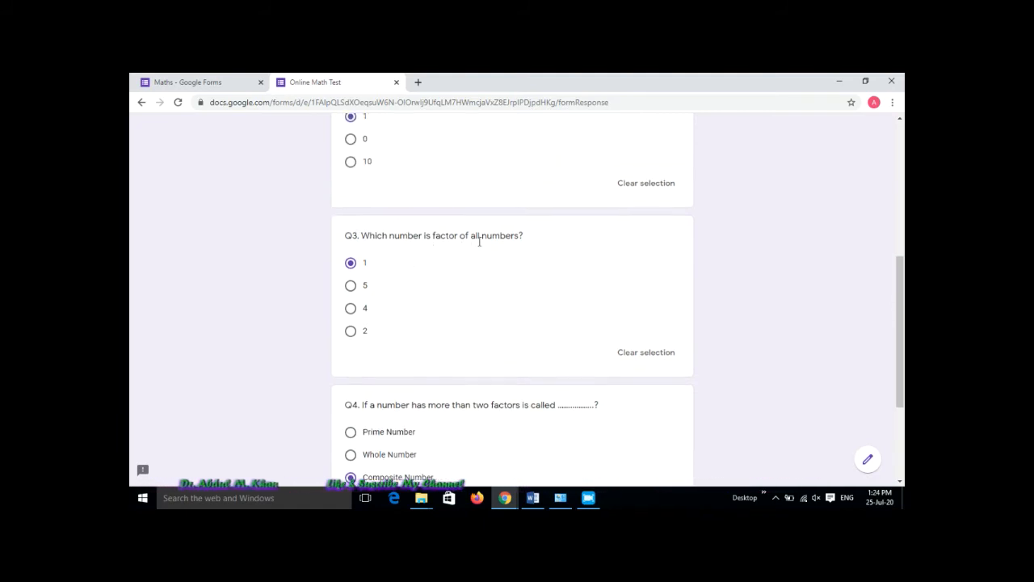
{"action": "scroll", "coordinate": [397, 272], "scroll_direction": "up", "scroll_amount": 2}
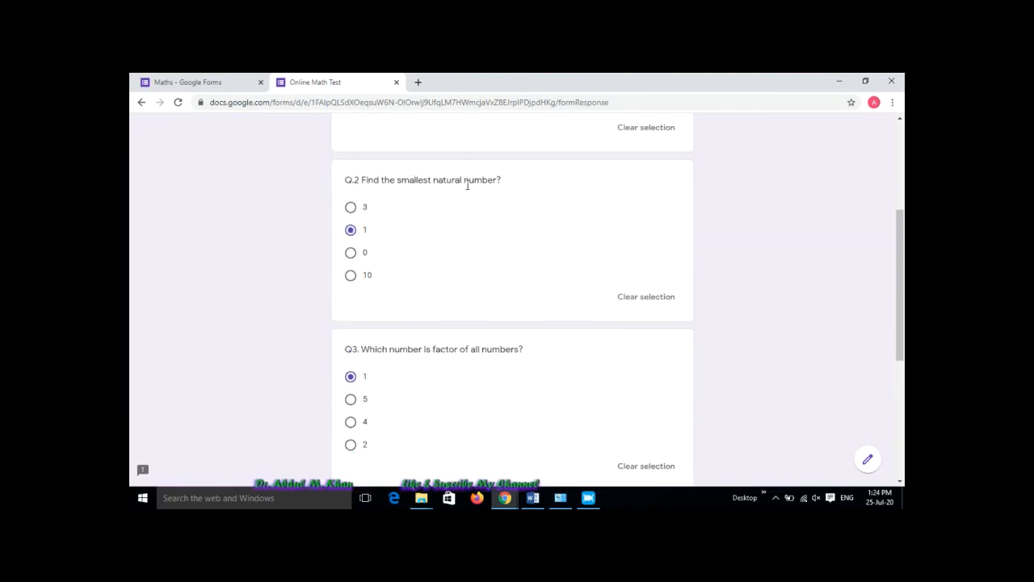
{"action": "scroll", "coordinate": [393, 230], "scroll_direction": "up", "scroll_amount": 2}
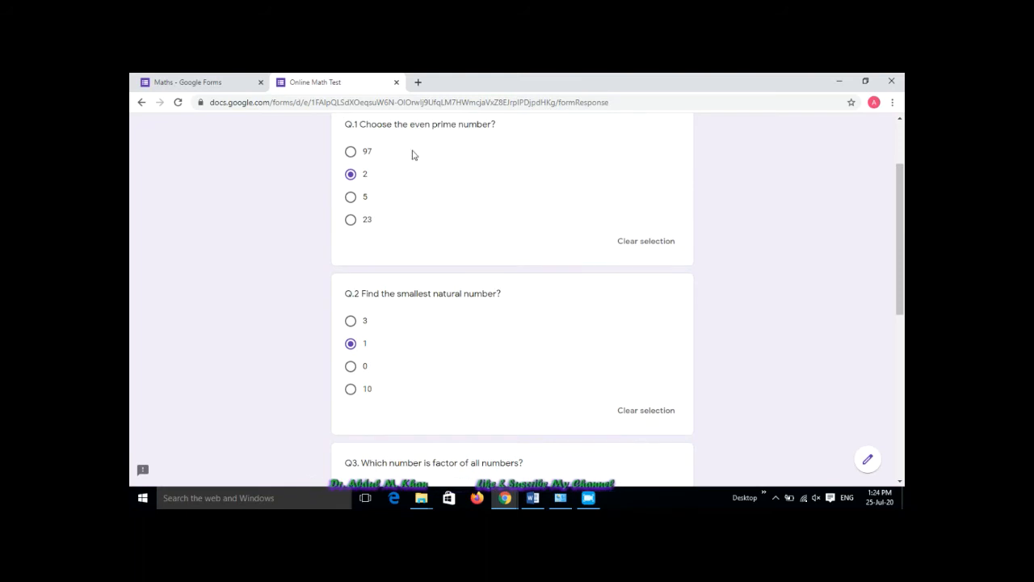
{"action": "scroll", "coordinate": [408, 383], "scroll_direction": "down", "scroll_amount": 5}
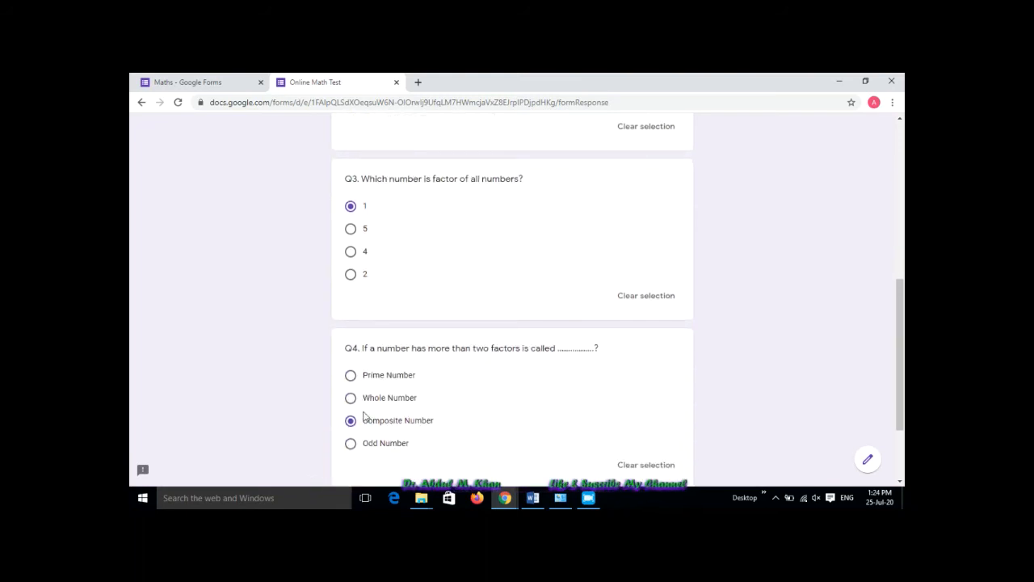
{"action": "scroll", "coordinate": [473, 418], "scroll_direction": "down", "scroll_amount": 2}
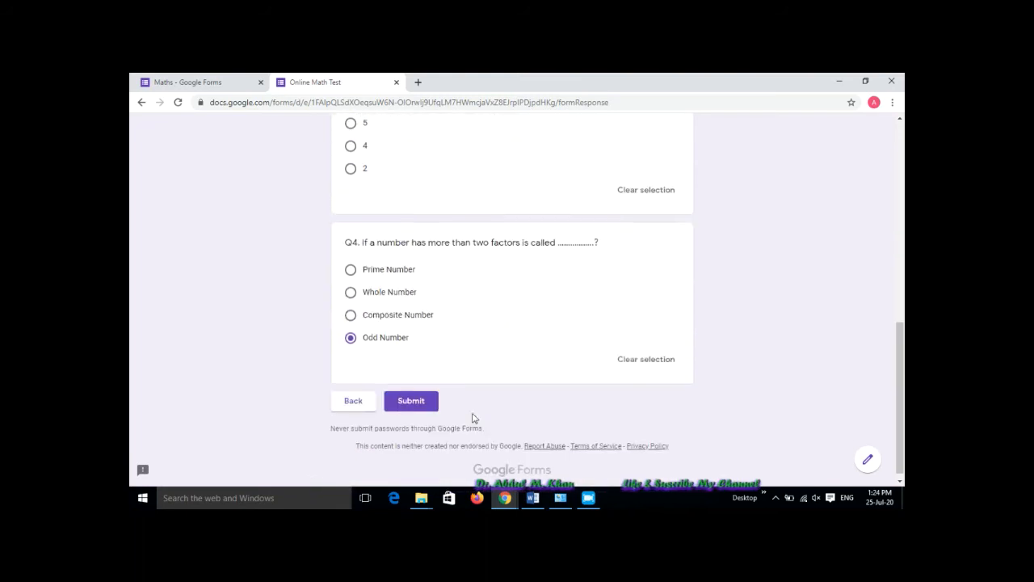
{"action": "left_click", "coordinate": [409, 393]}
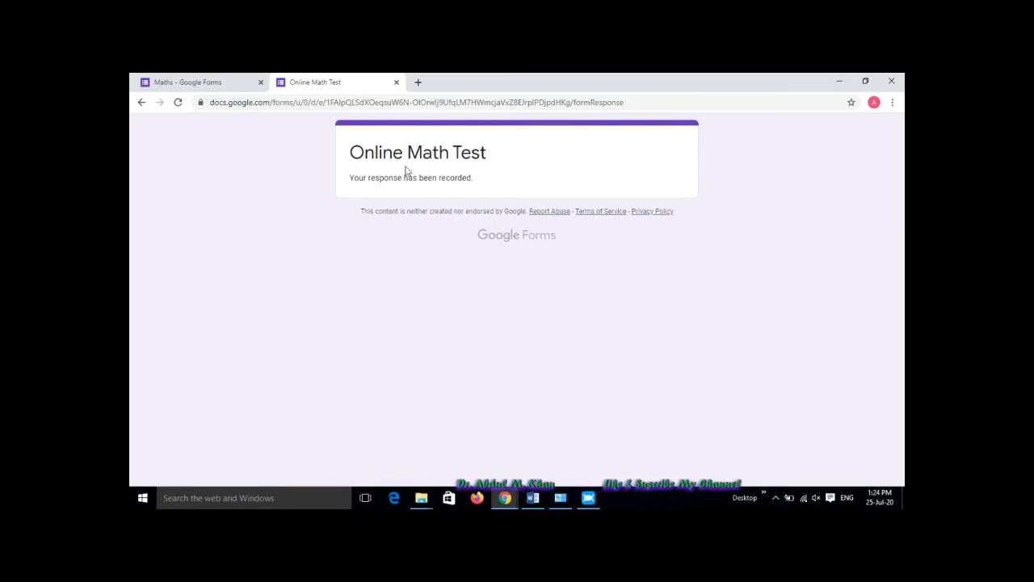
{"action": "left_click", "coordinate": [396, 81]}
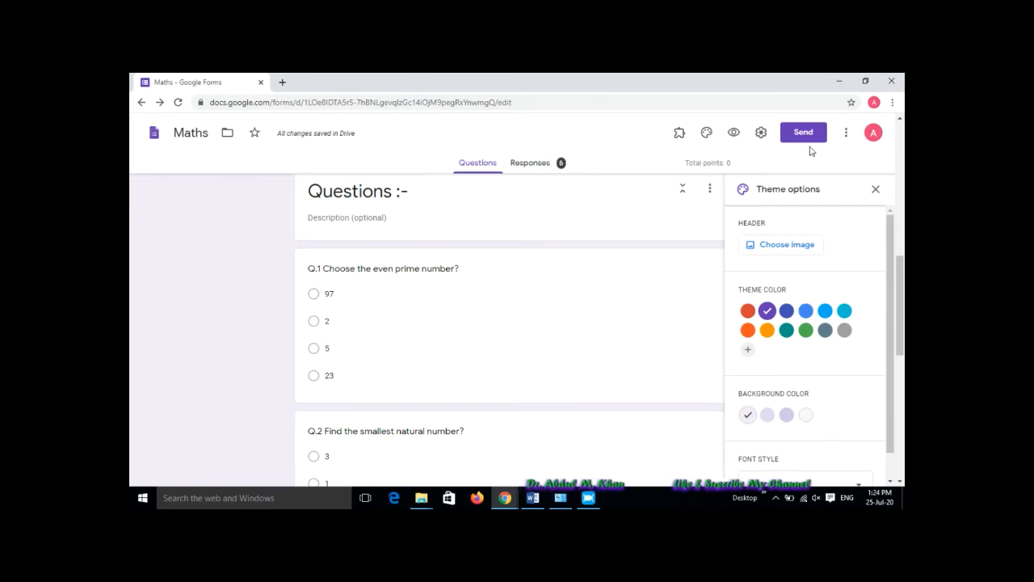
- Enable the link to submit another response, check the quiz options, and save the form settings
{"action": "left_click", "coordinate": [761, 132]}
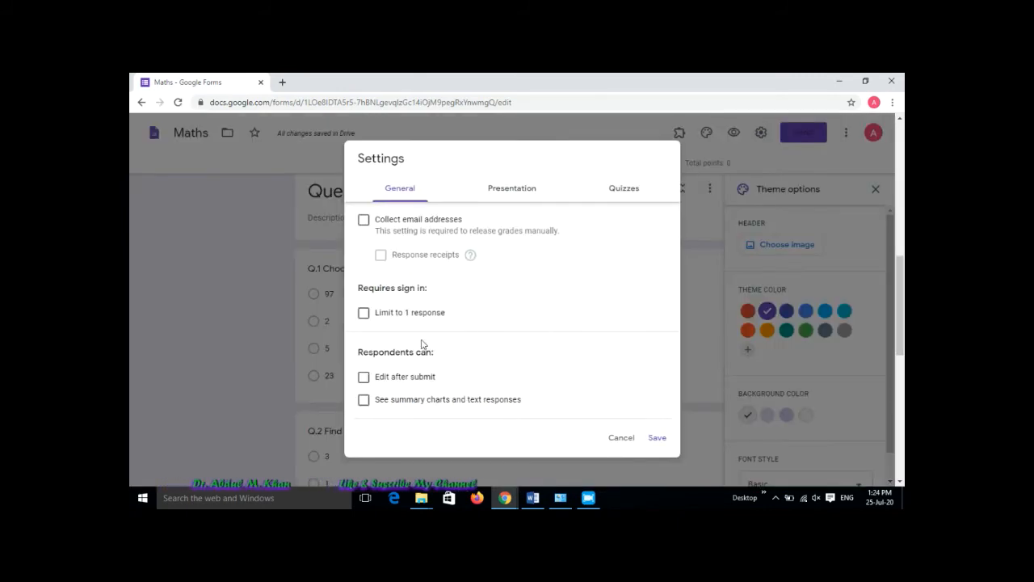
{"action": "left_click", "coordinate": [534, 193]}
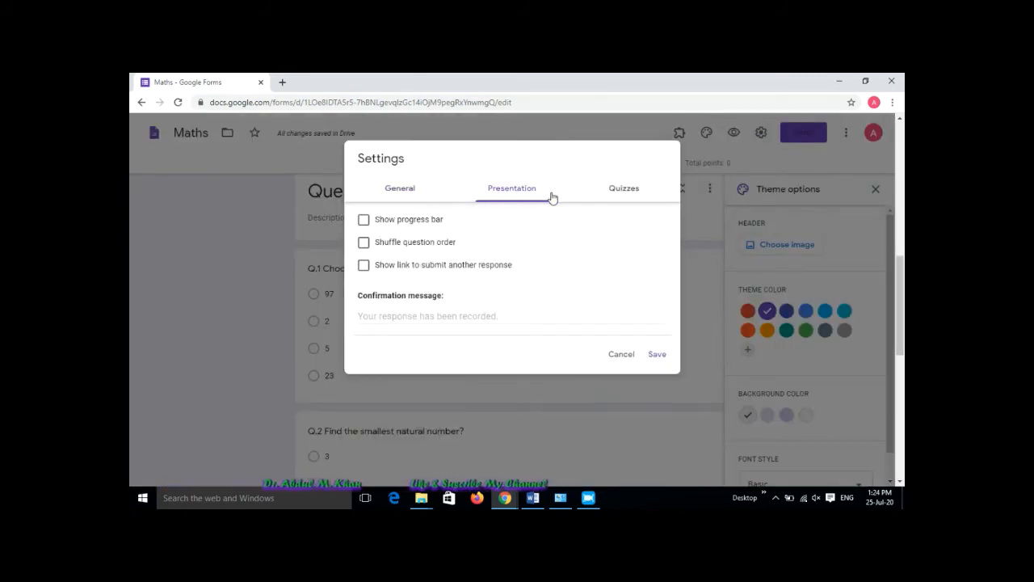
{"action": "left_click", "coordinate": [416, 269]}
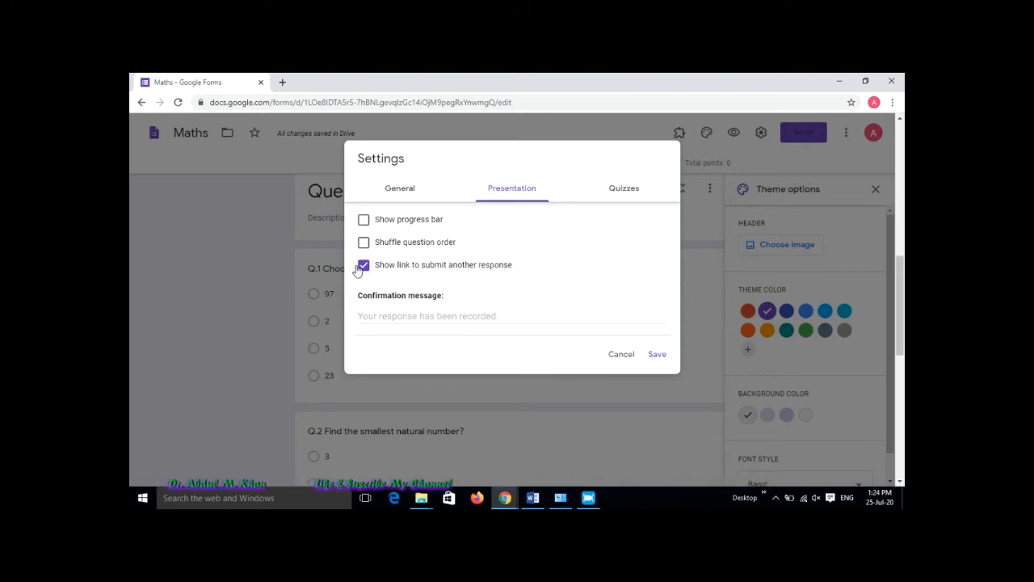
{"action": "left_click", "coordinate": [624, 198]}
{"action": "scroll", "coordinate": [453, 348], "scroll_direction": "down", "scroll_amount": 2}
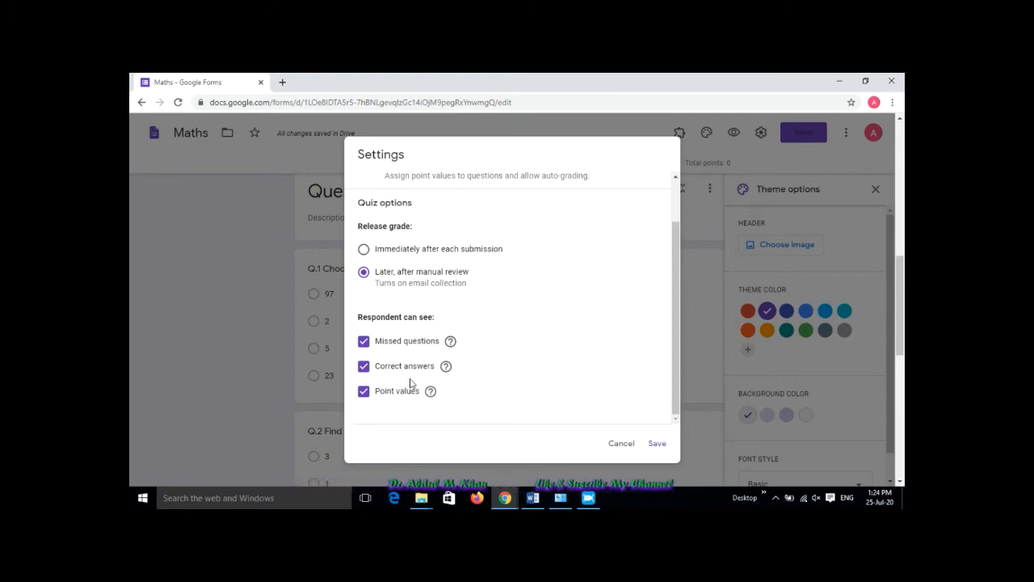
{"action": "left_click", "coordinate": [657, 443]}
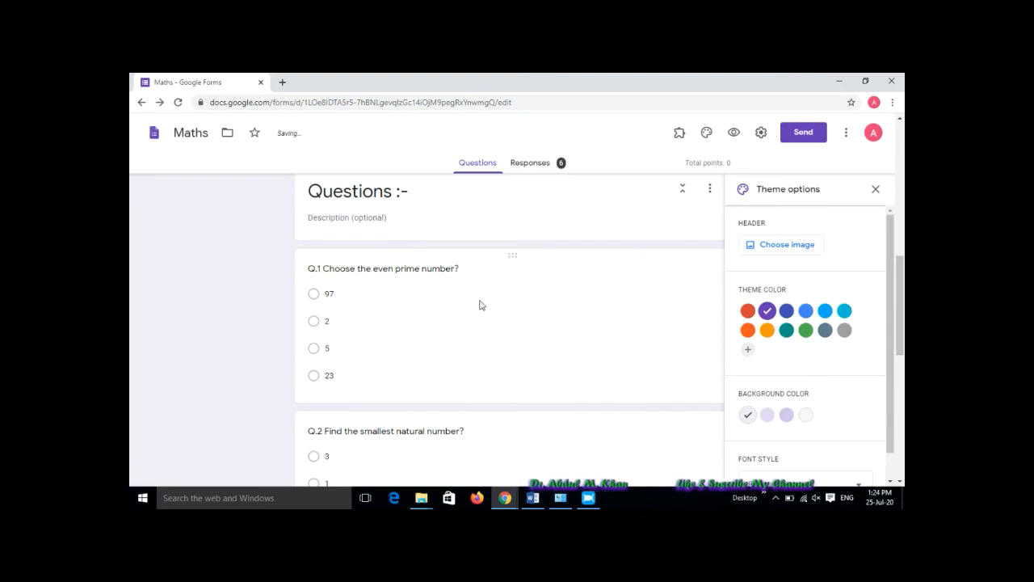
- Preview the quiz, fill in the respondent's name and mobile number, and proceed to the questions
{"action": "left_click", "coordinate": [733, 132]}
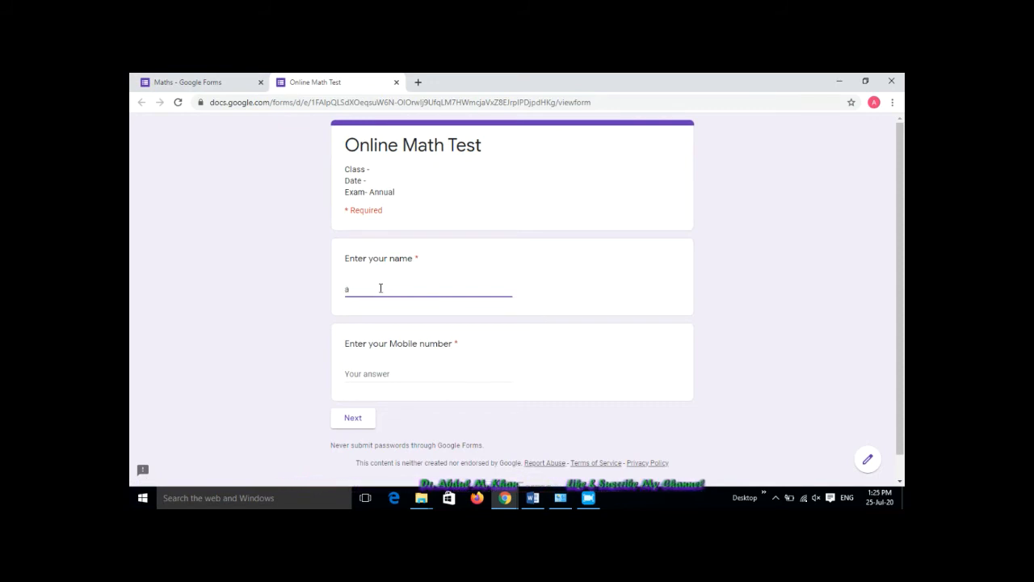
{"action": "left_click", "coordinate": [380, 288]}
{"action": "type", "text": "abc"}
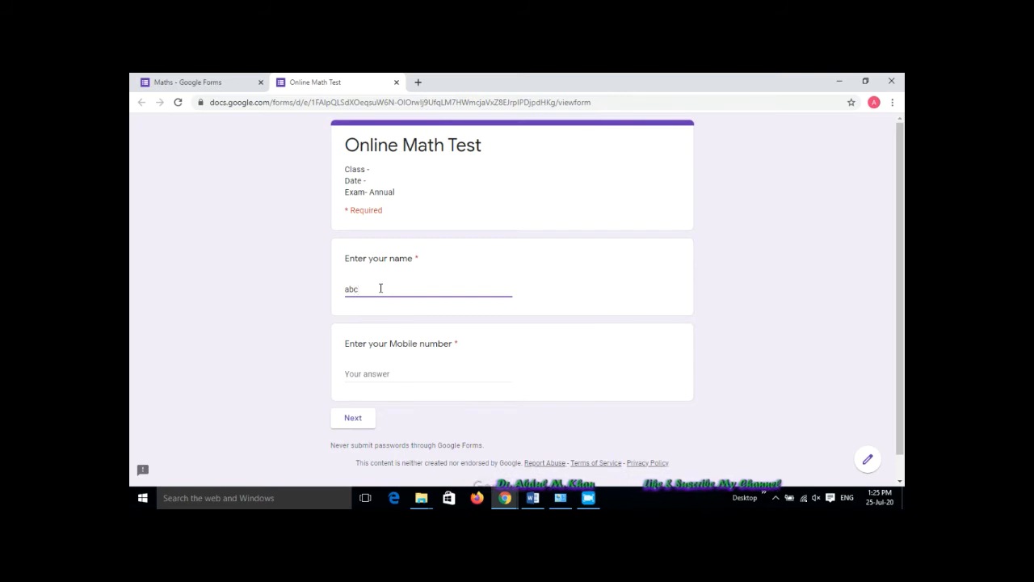
{"action": "type", "text": "d"}
{"action": "left_click", "coordinate": [365, 373]}
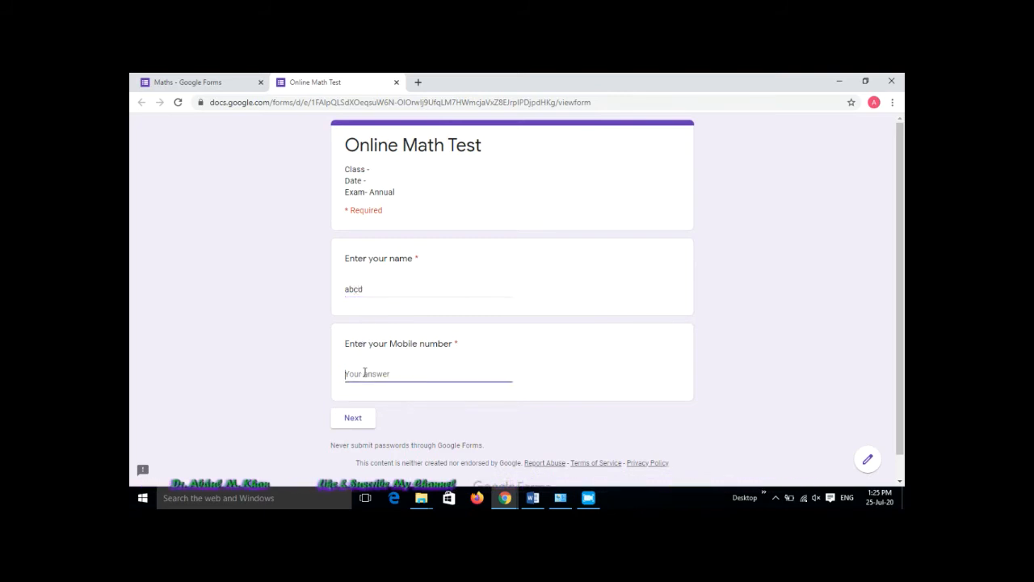
{"action": "left_click", "coordinate": [365, 417]}
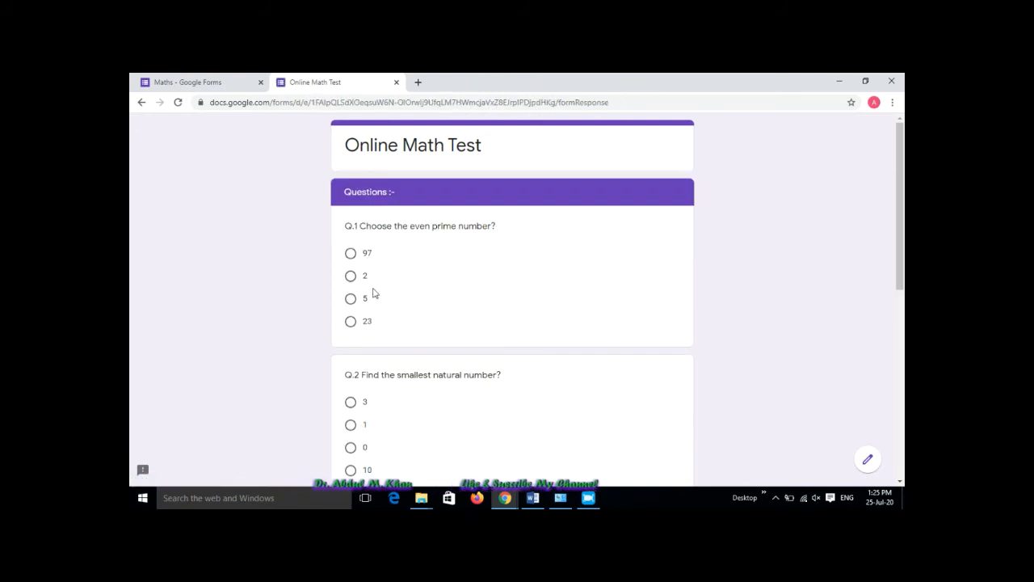
- Answer Q.1 with 2, Q.2 with 10, Q3 with 2 and Q4 with Composite Number, submit the response, and return to the form editor
{"action": "left_click", "coordinate": [362, 279]}
{"action": "scroll", "coordinate": [362, 406], "scroll_direction": "down", "scroll_amount": 2}
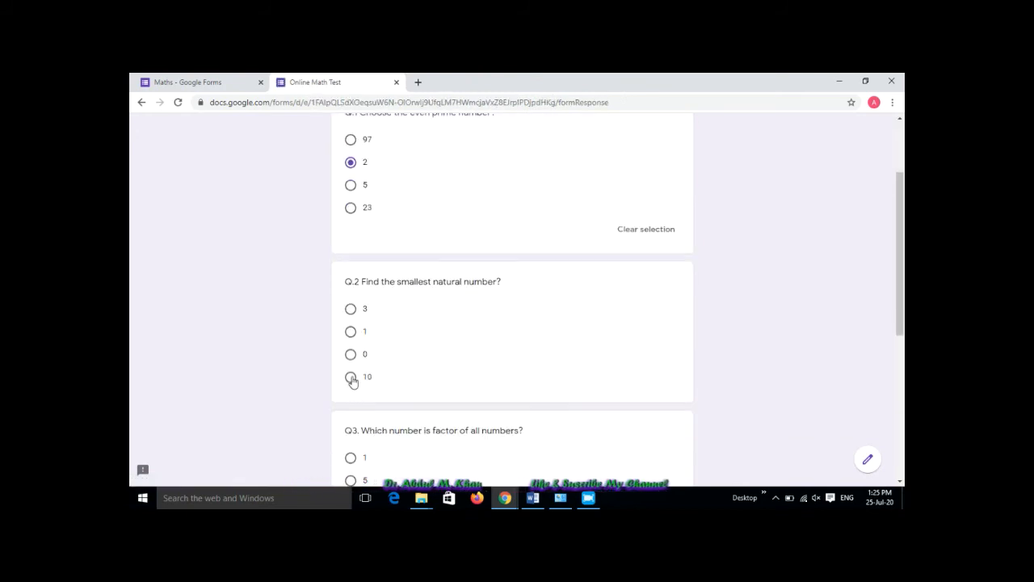
{"action": "left_click", "coordinate": [351, 377]}
{"action": "scroll", "coordinate": [380, 388], "scroll_direction": "down", "scroll_amount": 2}
{"action": "left_click", "coordinate": [350, 376]}
{"action": "scroll", "coordinate": [396, 384], "scroll_direction": "down", "scroll_amount": 2}
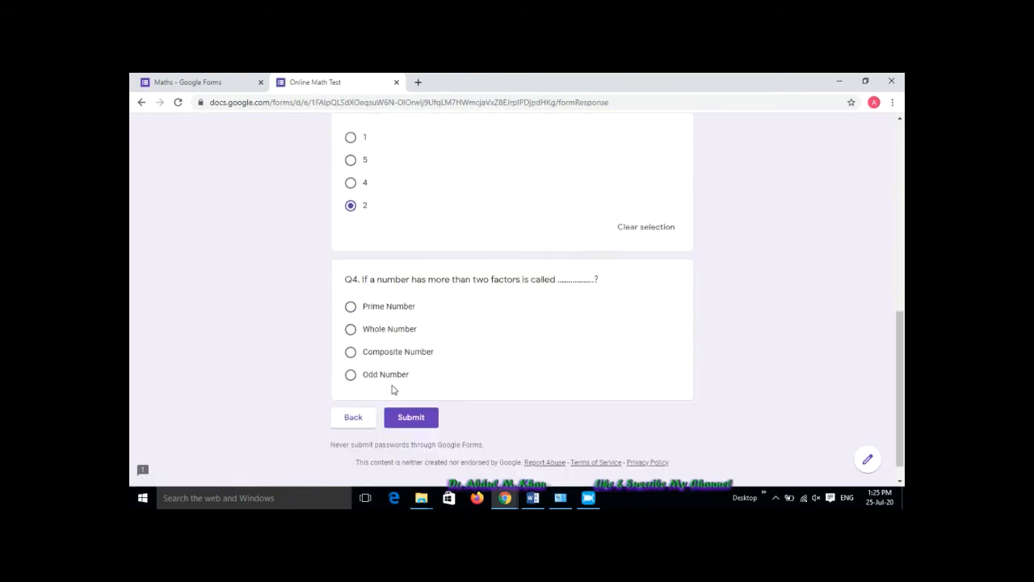
{"action": "left_click", "coordinate": [364, 353]}
{"action": "left_click", "coordinate": [417, 436]}
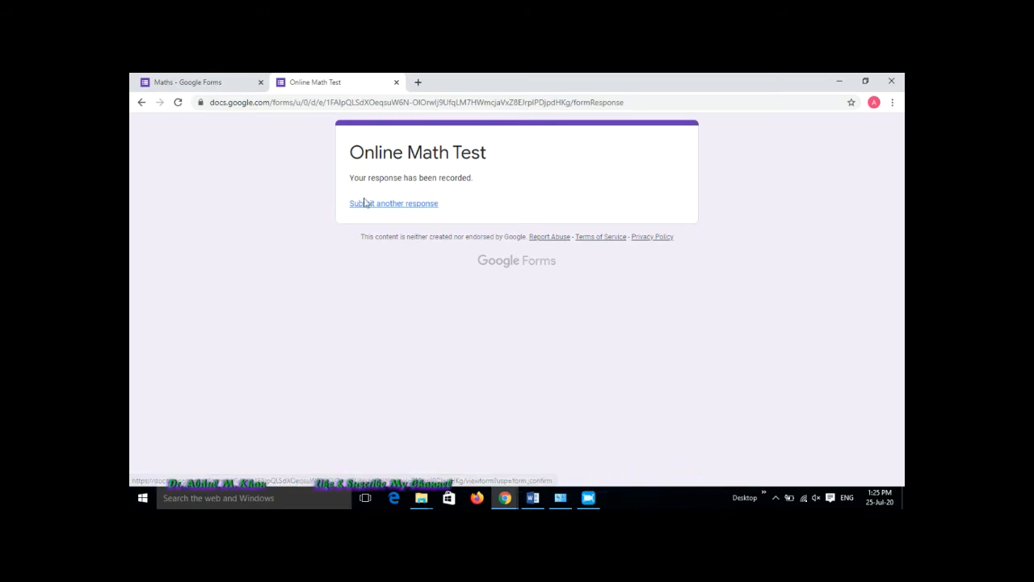
{"action": "left_click", "coordinate": [396, 83]}
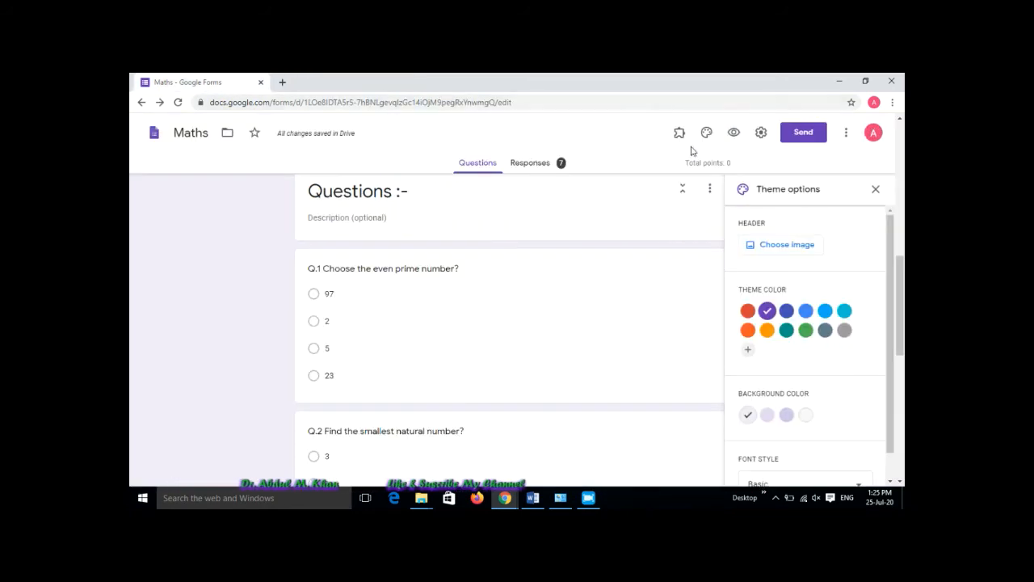
- Turn off the link to submit another response, hide correct answers from respondents, and save the form settings
{"action": "left_click", "coordinate": [760, 133]}
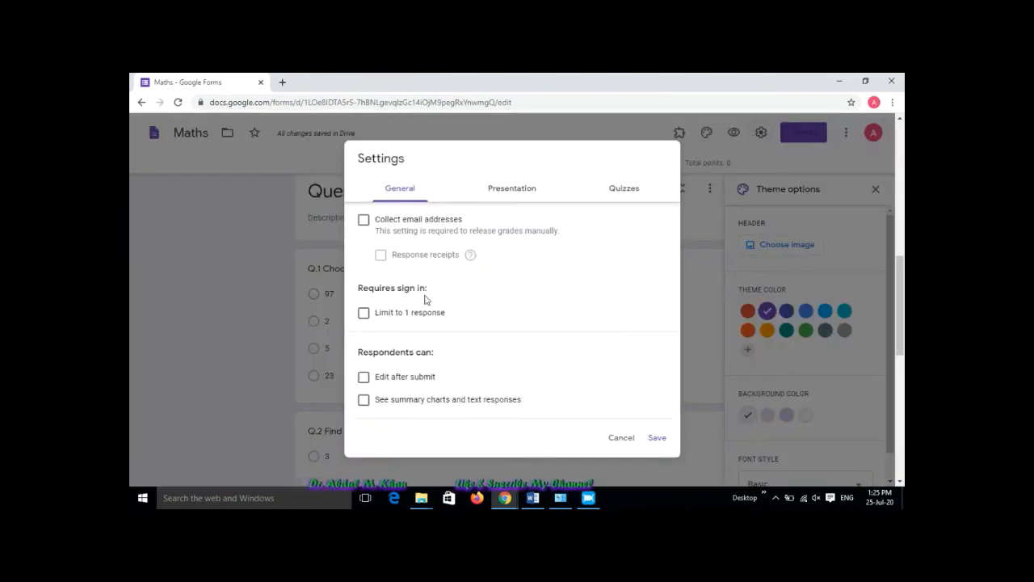
{"action": "left_click", "coordinate": [513, 192]}
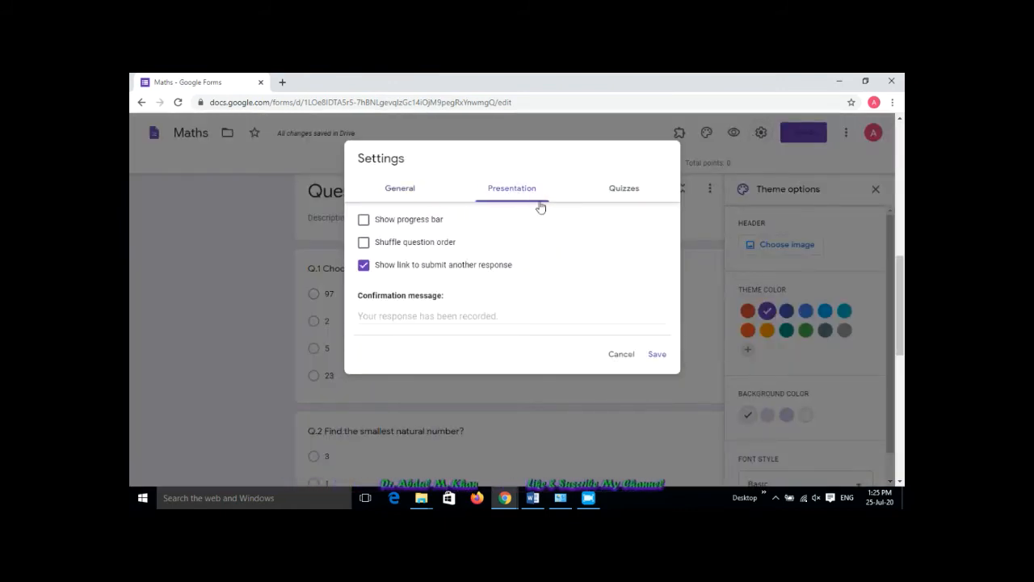
{"action": "left_click", "coordinate": [366, 266]}
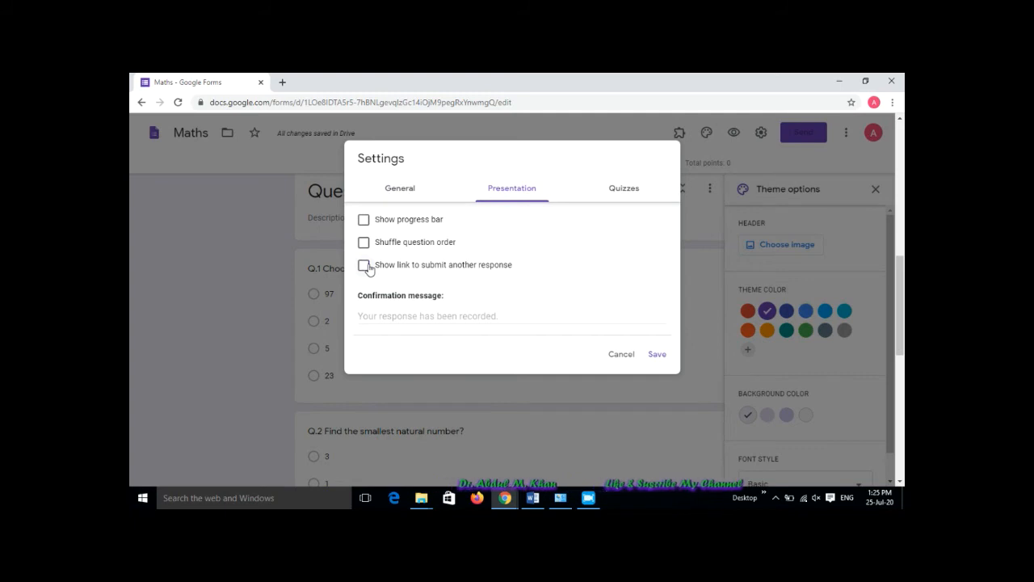
{"action": "left_click", "coordinate": [621, 192]}
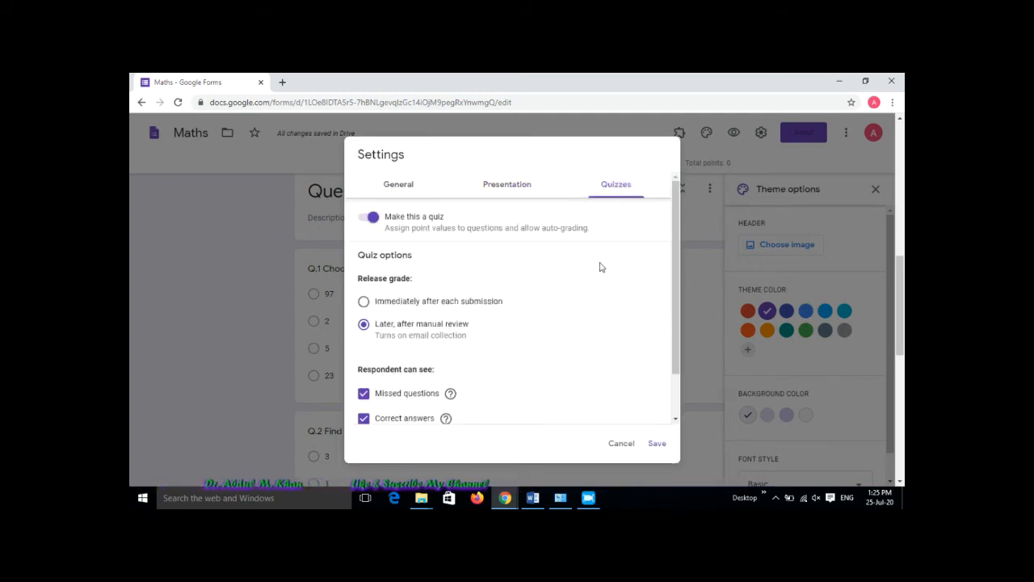
{"action": "scroll", "coordinate": [436, 379], "scroll_direction": "down", "scroll_amount": 2}
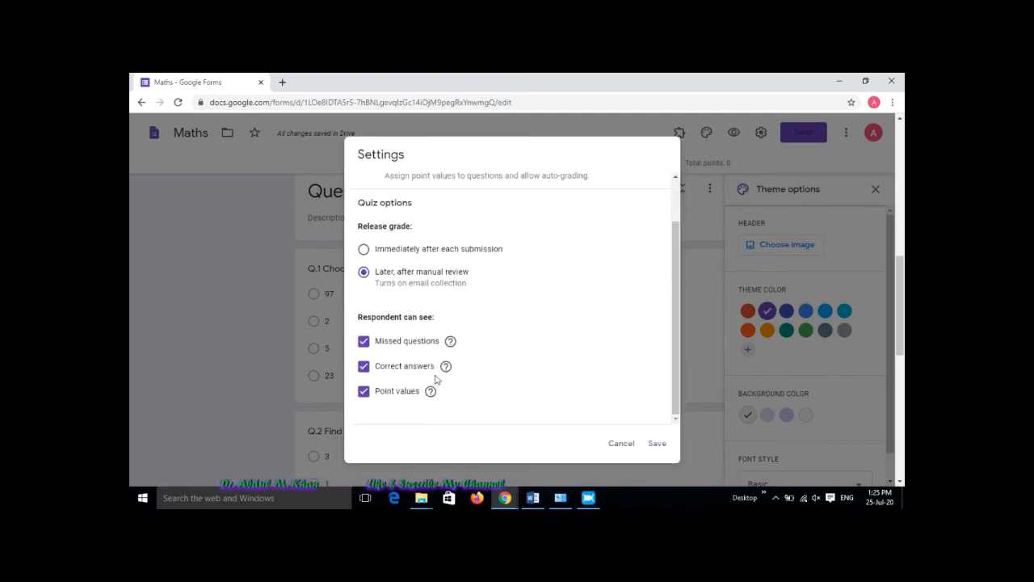
{"action": "left_click", "coordinate": [363, 366]}
{"action": "left_click", "coordinate": [655, 445]}
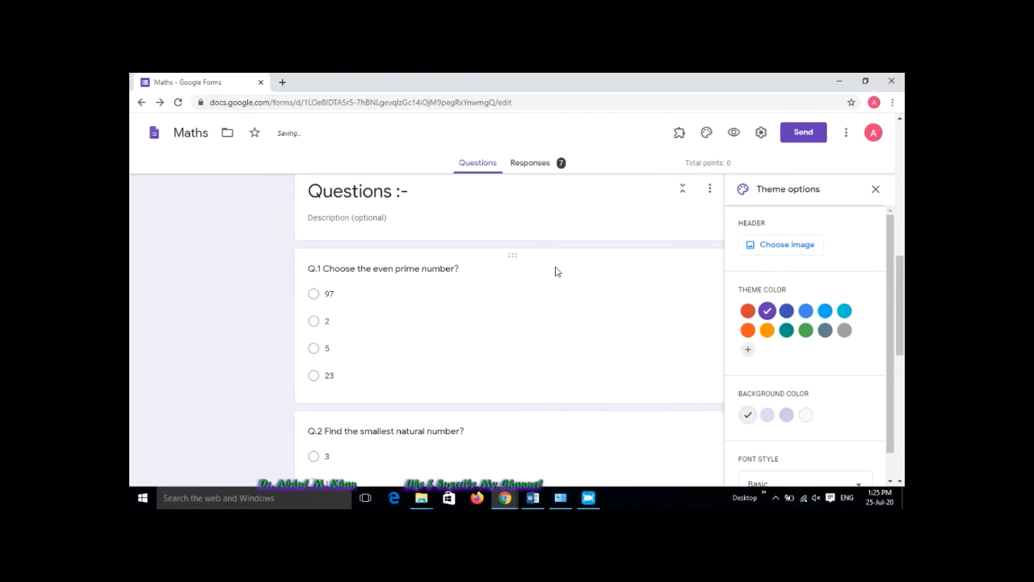
- Preview the updated quiz, enter a new respondent's name and mobile number, and continue to the questions
{"action": "left_click", "coordinate": [734, 132]}
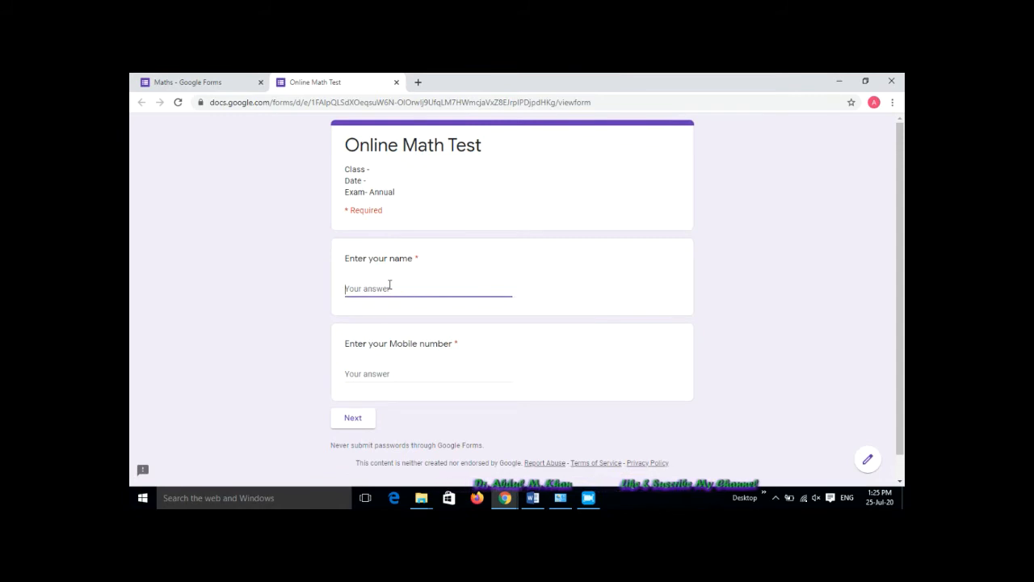
{"action": "type", "text": "qwe"}
{"action": "left_click", "coordinate": [386, 372]}
{"action": "type", "text": "12123"}
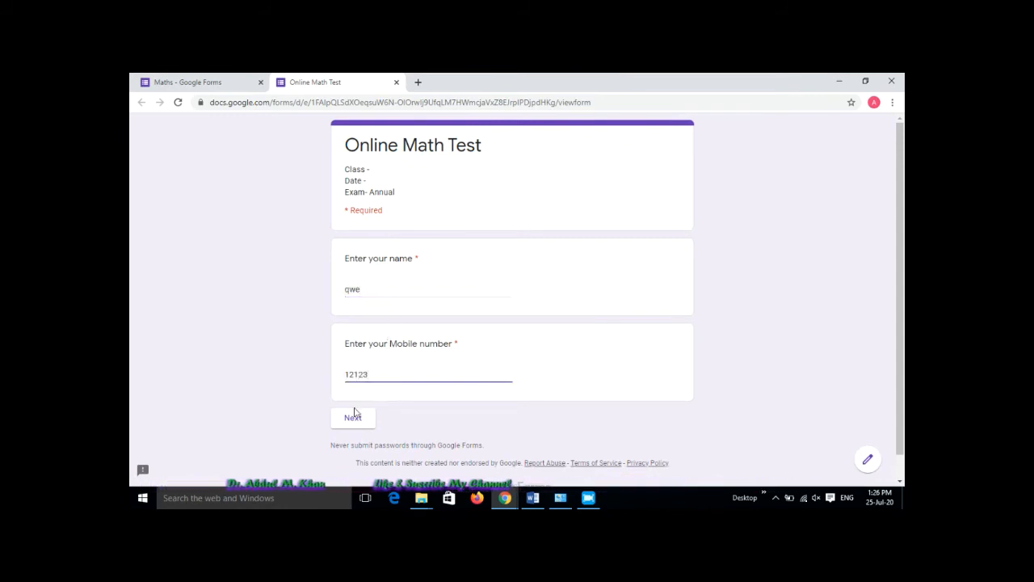
{"action": "left_click", "coordinate": [352, 423]}
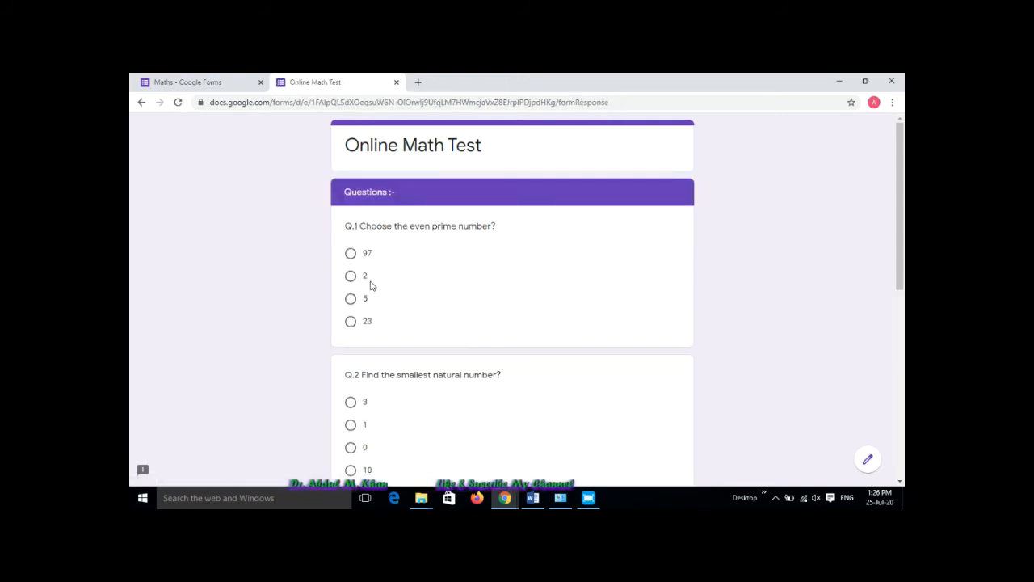
- Answer Q.1 with 2, Q.2 with 1, Q3 with 1 and Q4 with Prime Number, submit the response, and return to the form editor
{"action": "left_click", "coordinate": [350, 276]}
{"action": "scroll", "coordinate": [354, 363], "scroll_direction": "down", "scroll_amount": 2}
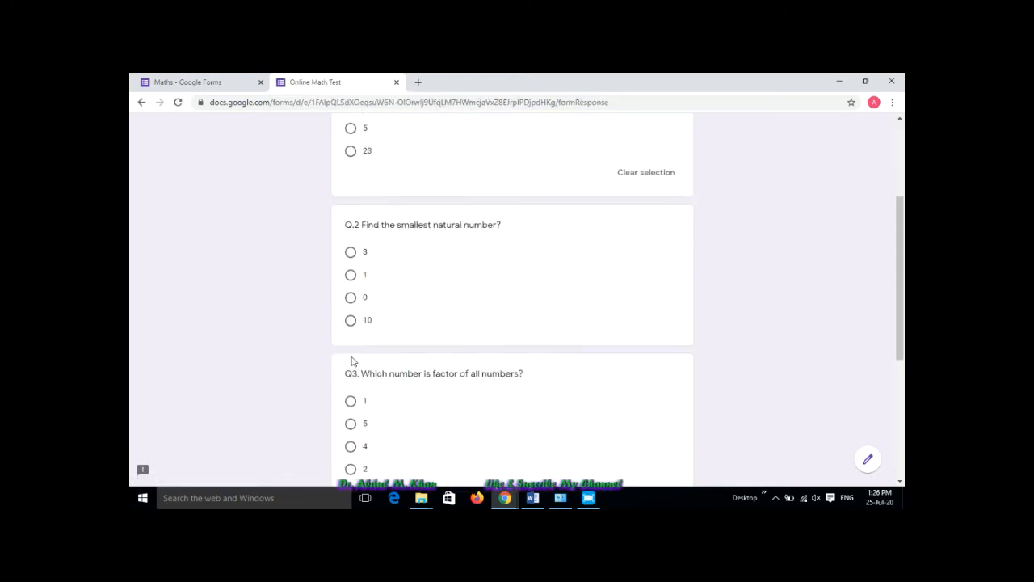
{"action": "left_click", "coordinate": [351, 275]}
{"action": "scroll", "coordinate": [352, 396], "scroll_direction": "down", "scroll_amount": 2}
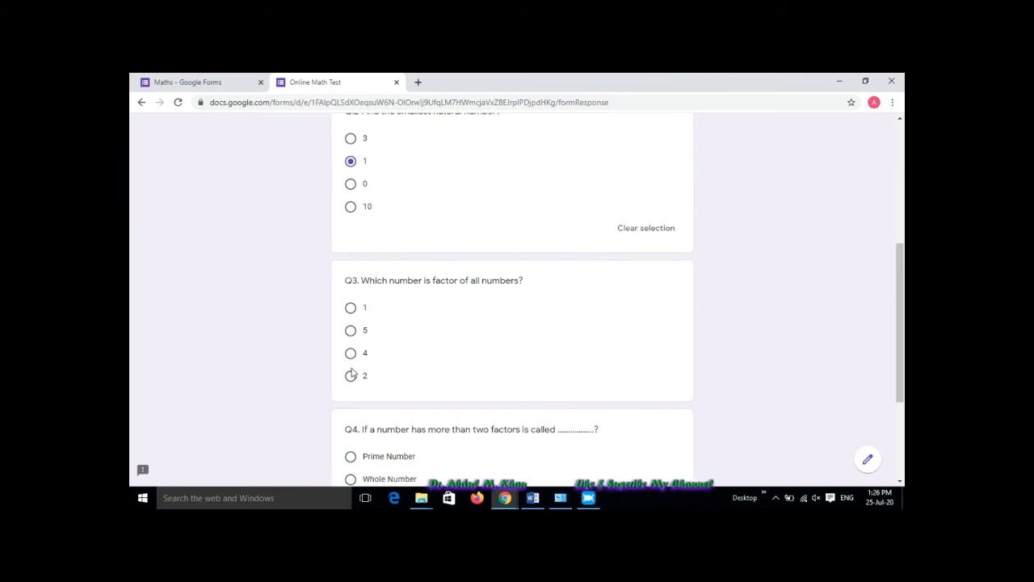
{"action": "left_click", "coordinate": [351, 307]}
{"action": "scroll", "coordinate": [364, 396], "scroll_direction": "down", "scroll_amount": 2}
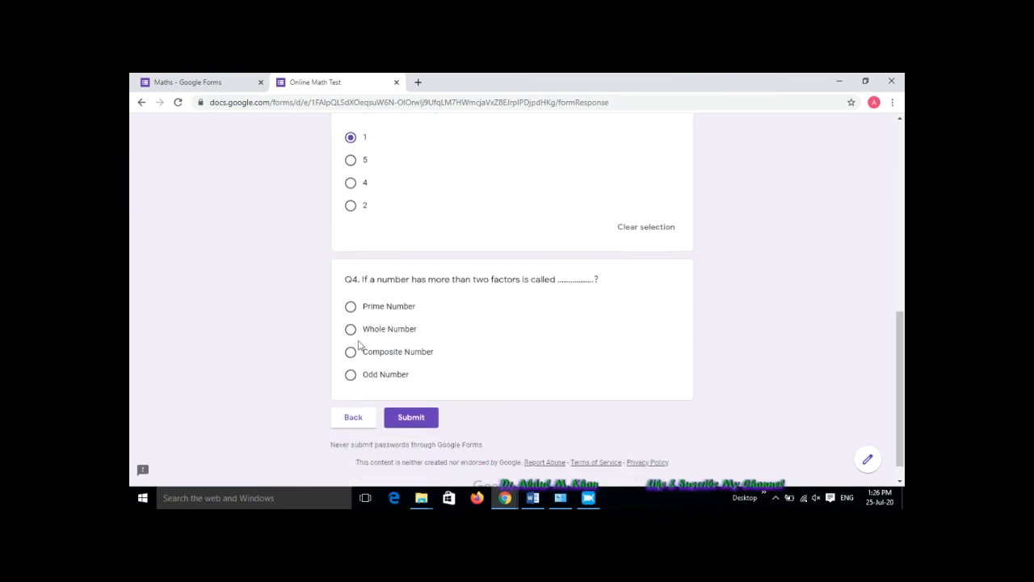
{"action": "left_click", "coordinate": [351, 306]}
{"action": "left_click", "coordinate": [417, 441]}
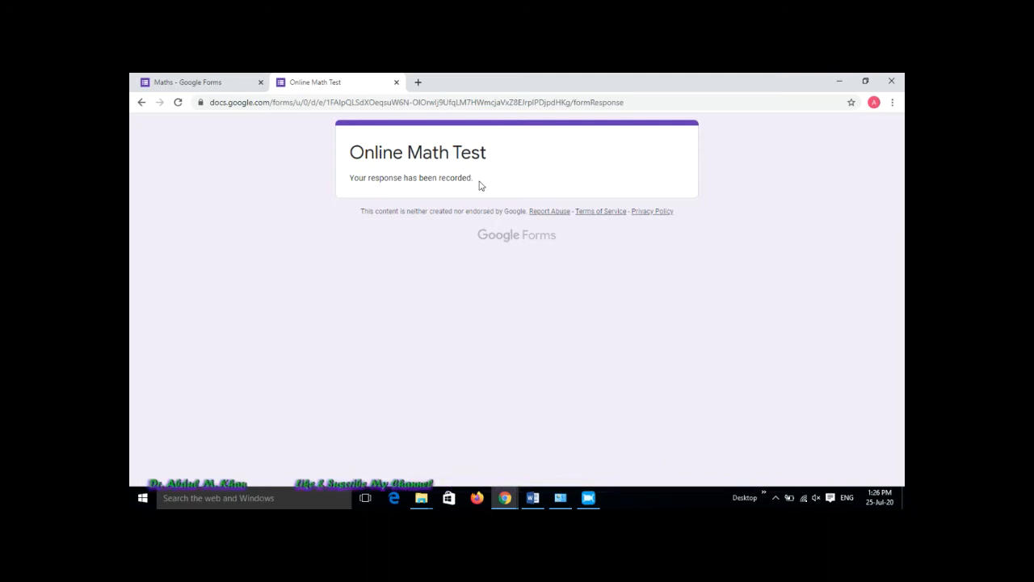
{"action": "left_click", "coordinate": [396, 83]}
- Centre the form title Online Math Test in its header by adding spaces before it
{"action": "scroll", "coordinate": [481, 280], "scroll_direction": "up", "scroll_amount": 10}
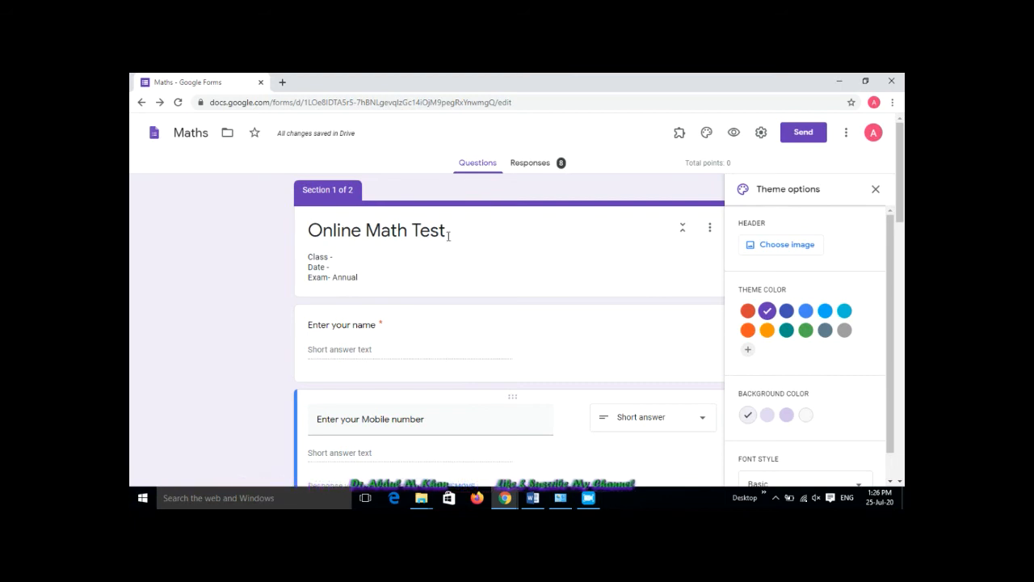
{"action": "triple_click", "coordinate": [314, 229]}
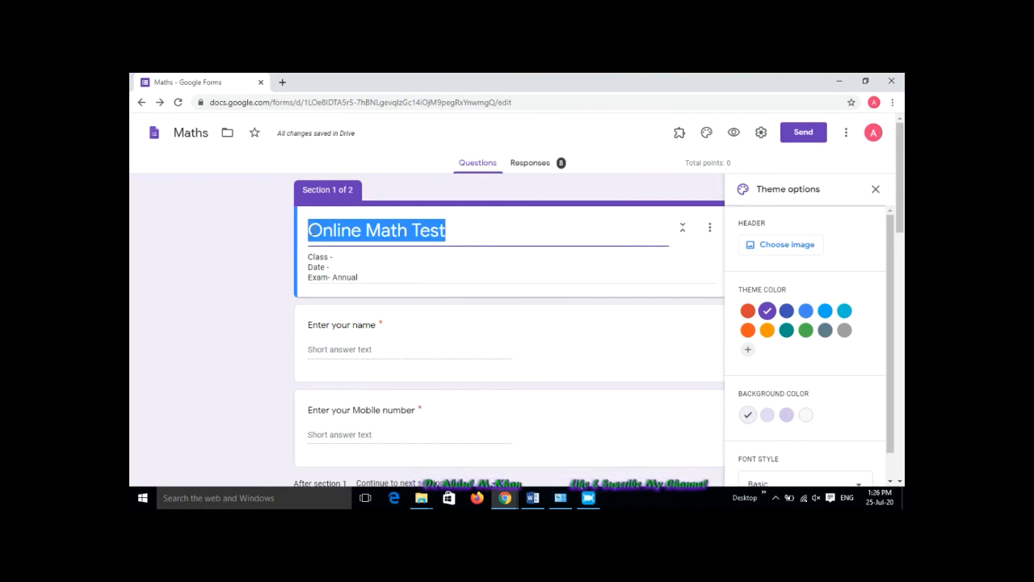
{"action": "left_click", "coordinate": [313, 231]}
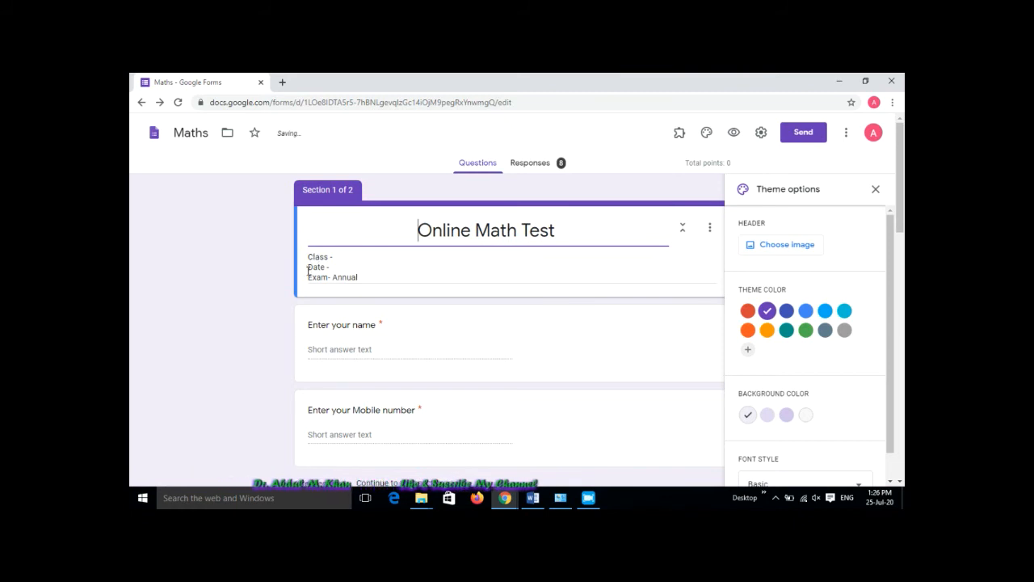
{"action": "left_click", "coordinate": [309, 261]}
{"action": "key", "text": "ctrl+a"}
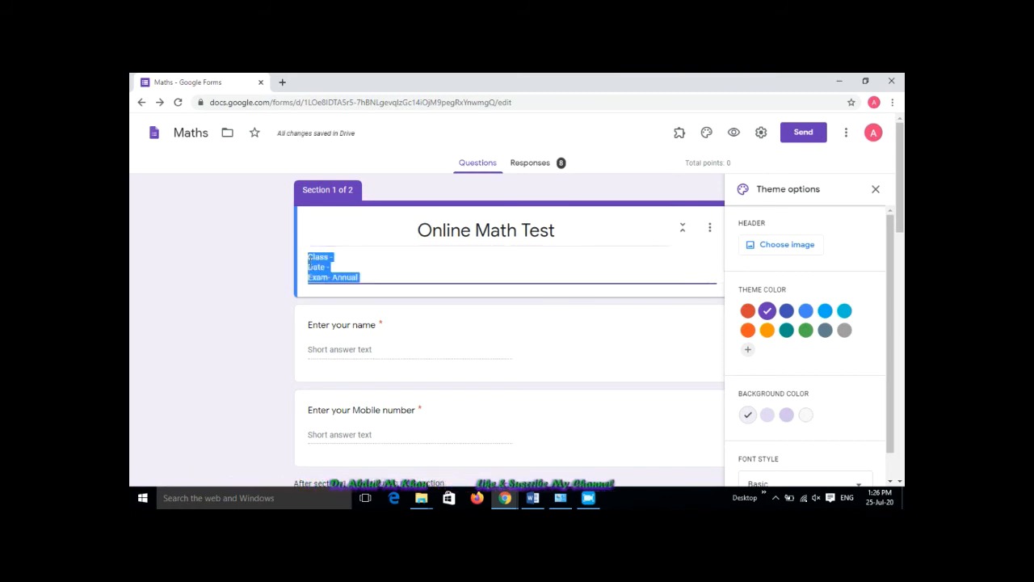
{"action": "key", "text": "BackSpace"}
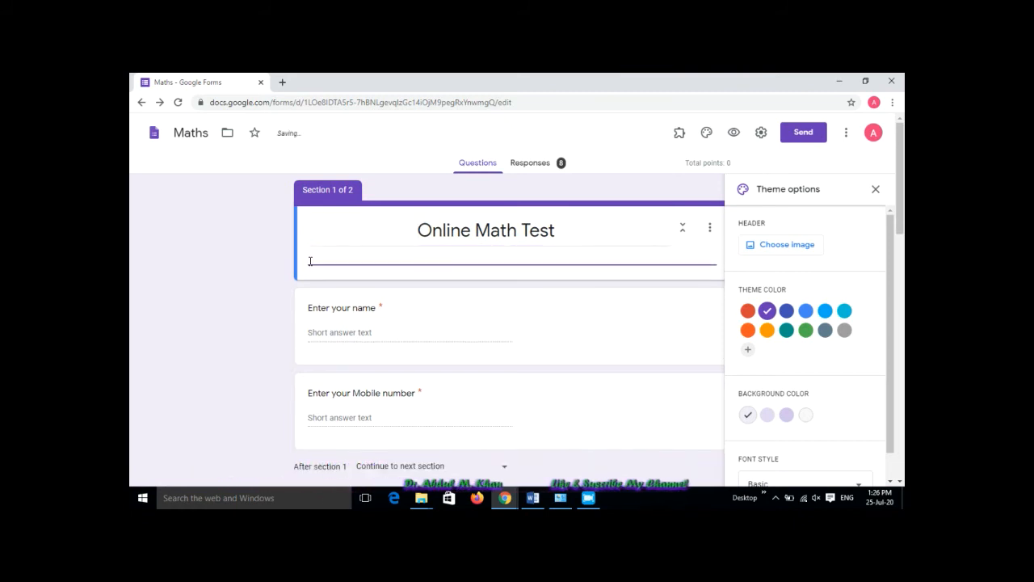
{"action": "key", "text": "ctrl+z"}
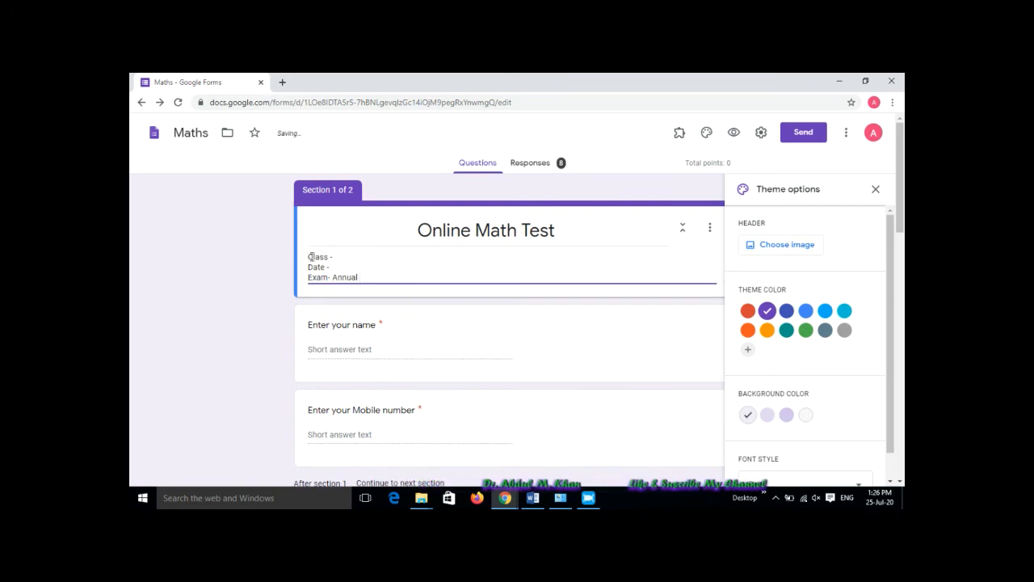
- Centre the description lines Class, Date and Exam- Annual beneath the form title with leading spaces
{"action": "left_click", "coordinate": [311, 258]}
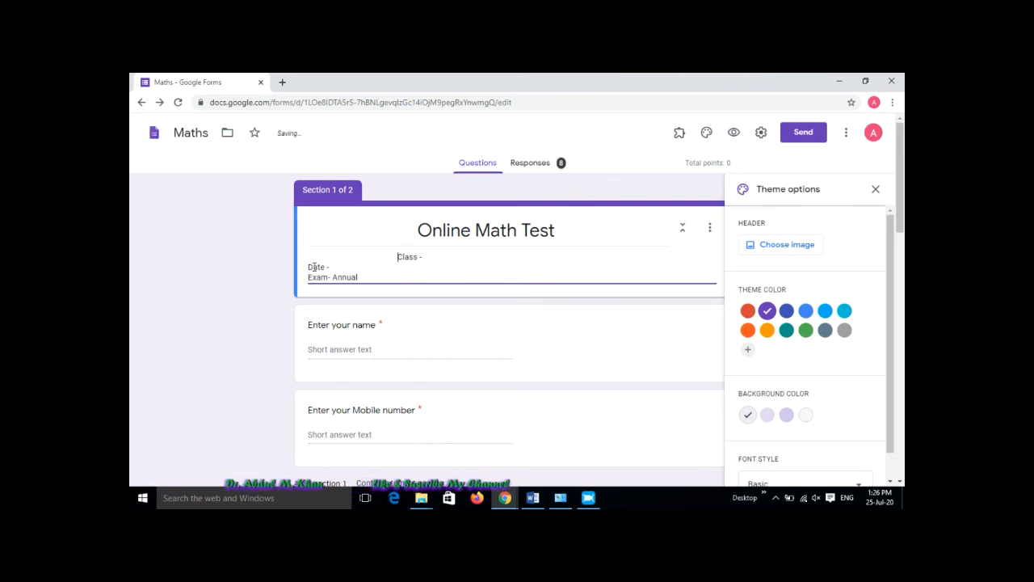
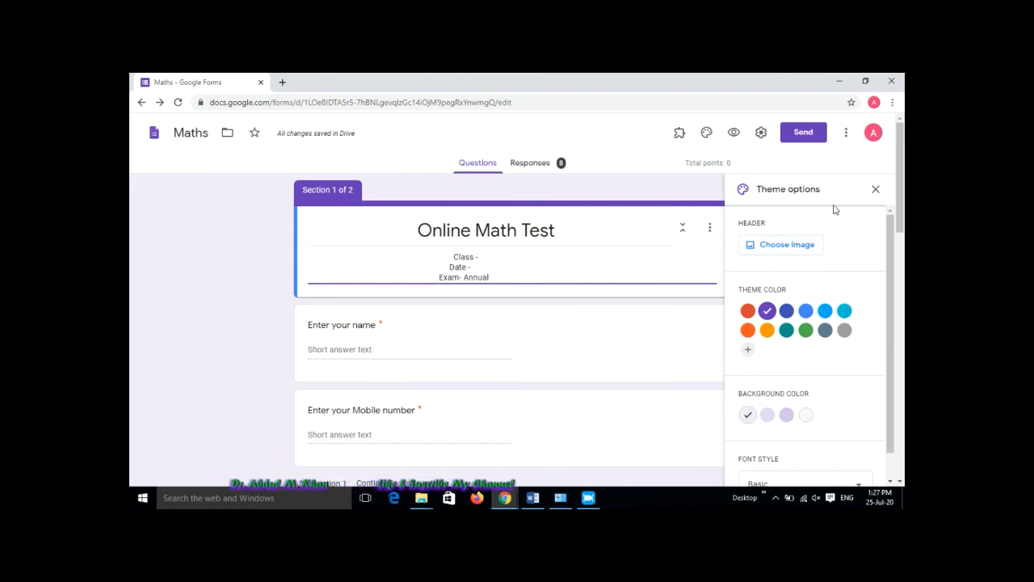
- Insert the dark blue light-streak image from the Work and School header themes as the form's header
{"action": "left_click", "coordinate": [876, 189]}
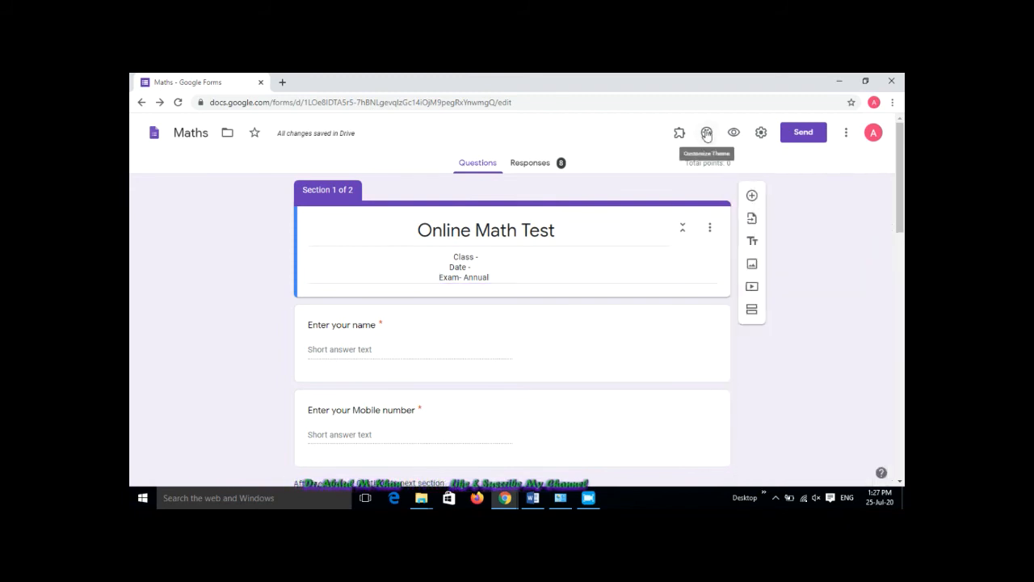
{"action": "left_click", "coordinate": [706, 134]}
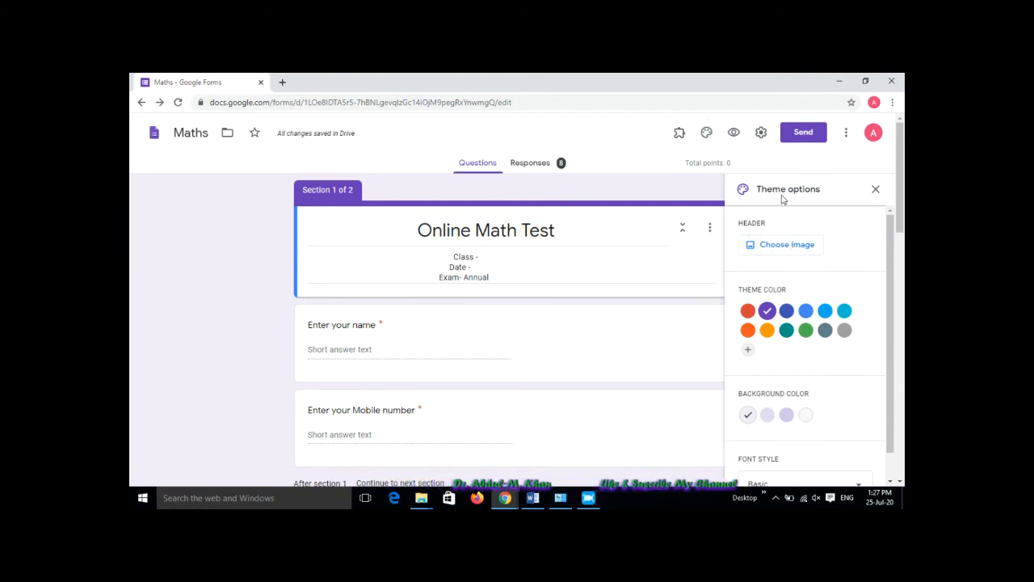
{"action": "scroll", "coordinate": [780, 379], "scroll_direction": "down", "scroll_amount": 1}
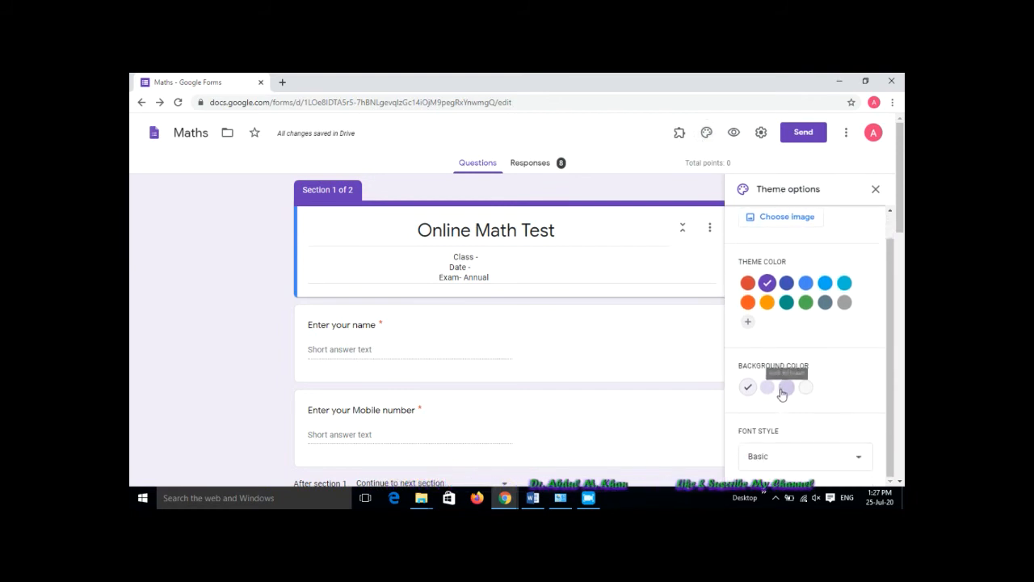
{"action": "scroll", "coordinate": [755, 299], "scroll_direction": "up", "scroll_amount": 1}
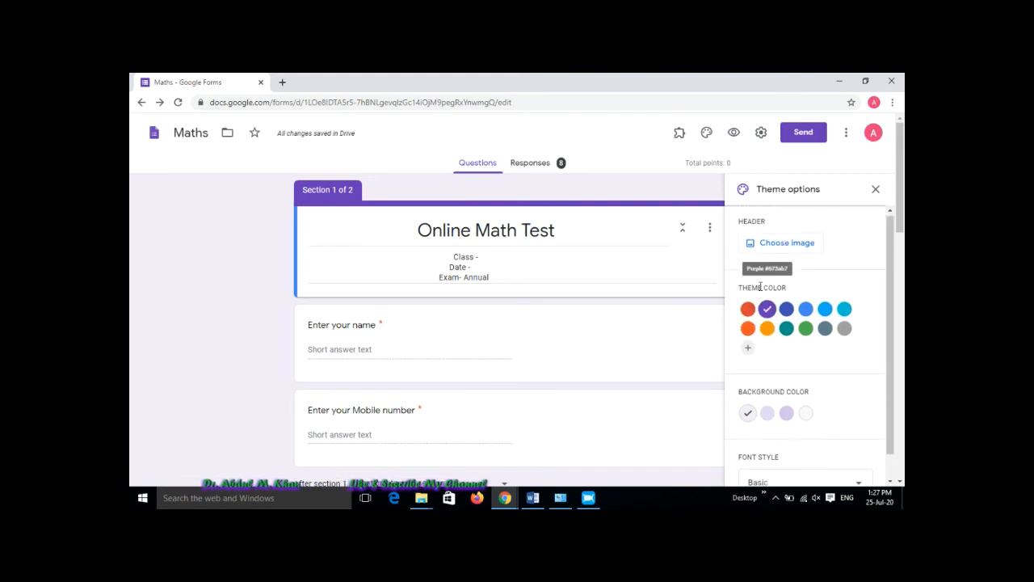
{"action": "left_click", "coordinate": [780, 249]}
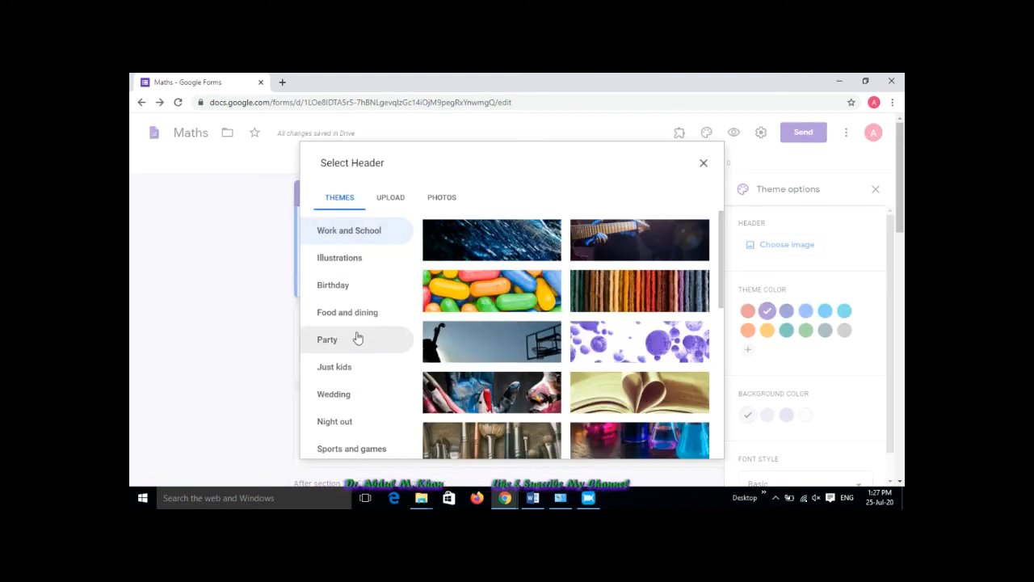
{"action": "scroll", "coordinate": [520, 404], "scroll_direction": "down", "scroll_amount": 1}
{"action": "scroll", "coordinate": [520, 404], "scroll_direction": "down", "scroll_amount": 2}
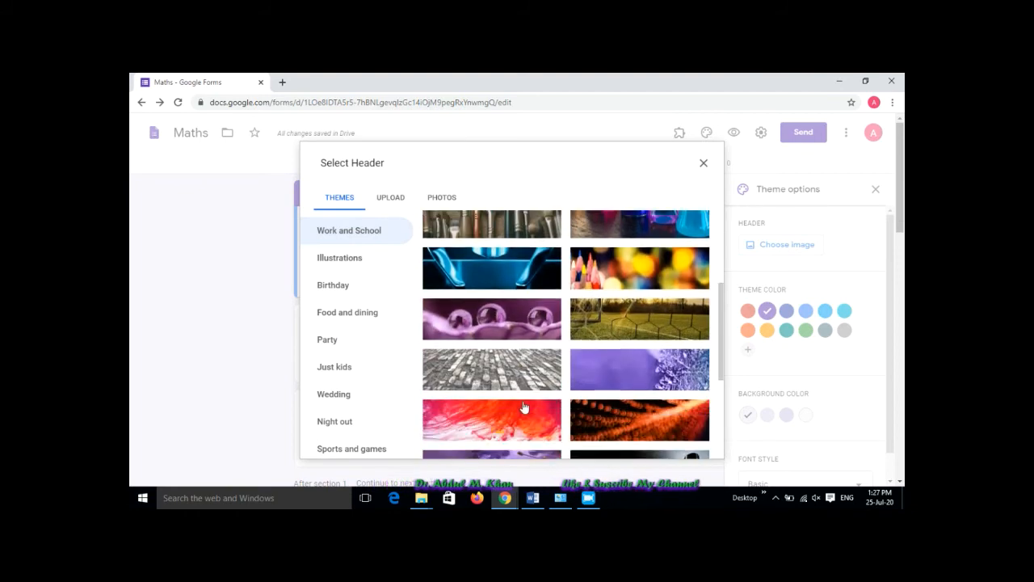
{"action": "scroll", "coordinate": [543, 407], "scroll_direction": "down", "scroll_amount": 1}
{"action": "scroll", "coordinate": [517, 339], "scroll_direction": "up", "scroll_amount": 5}
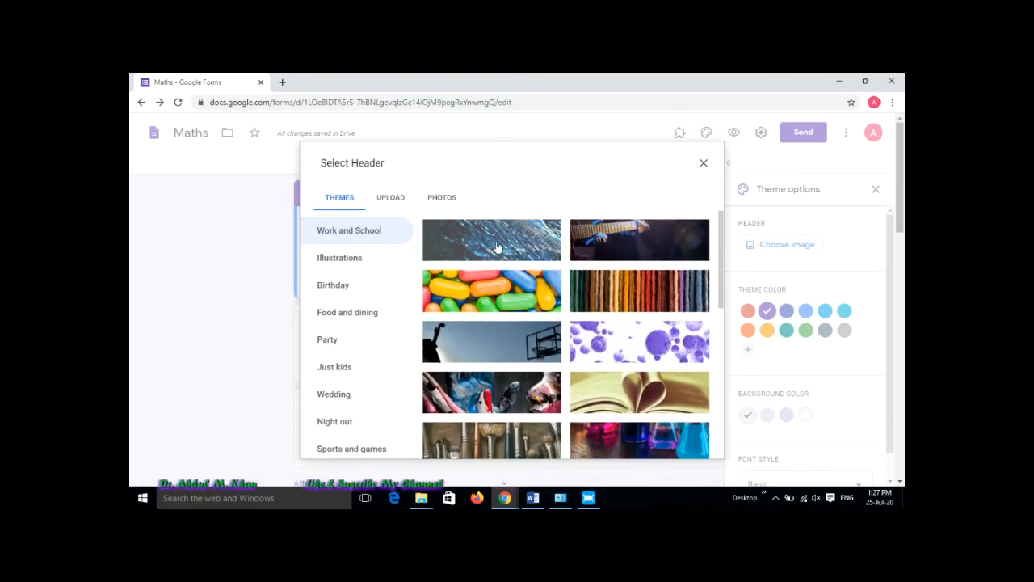
{"action": "left_click", "coordinate": [497, 247]}
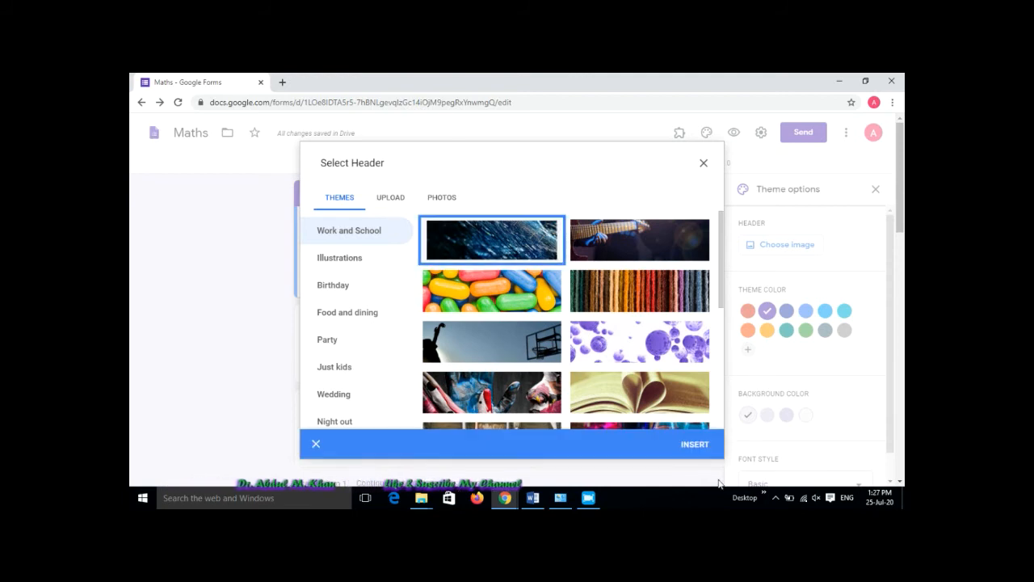
{"action": "left_click", "coordinate": [695, 443]}
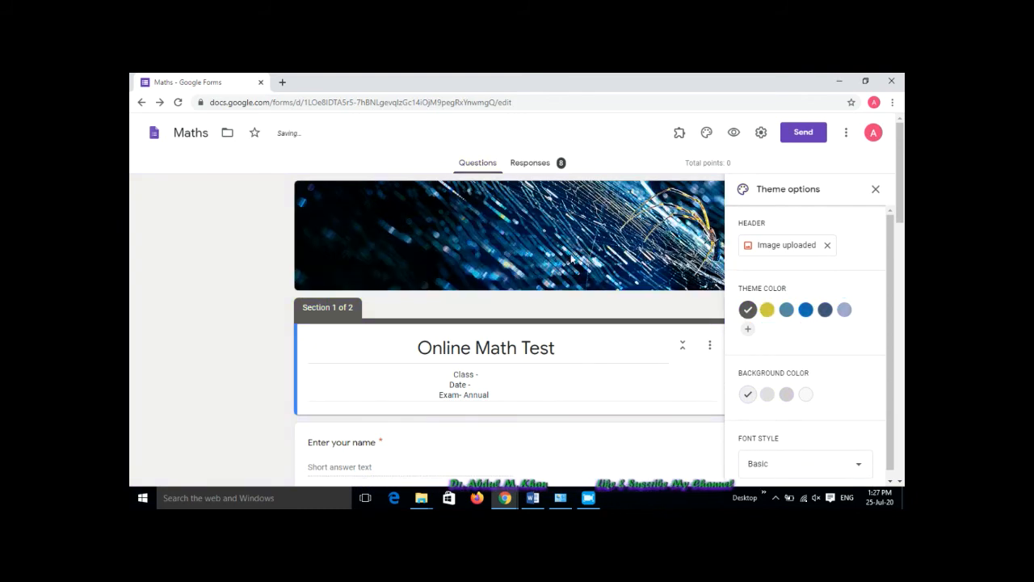
- Replace the header image with 1.jpg uploaded from the Desktop, cropped to its Online eDucator title area
{"action": "left_click", "coordinate": [828, 246]}
{"action": "left_click", "coordinate": [778, 254]}
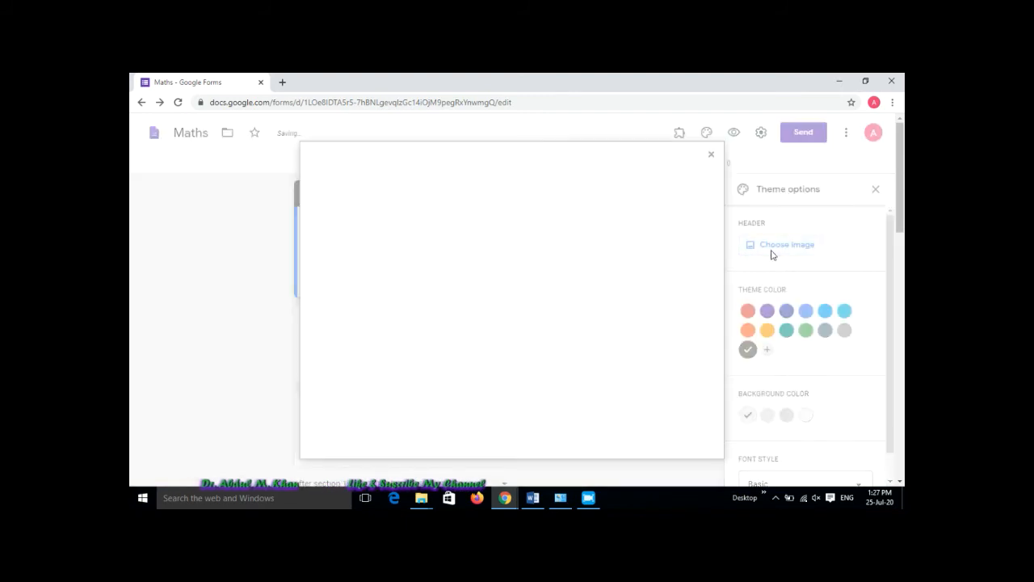
{"action": "left_click", "coordinate": [392, 200]}
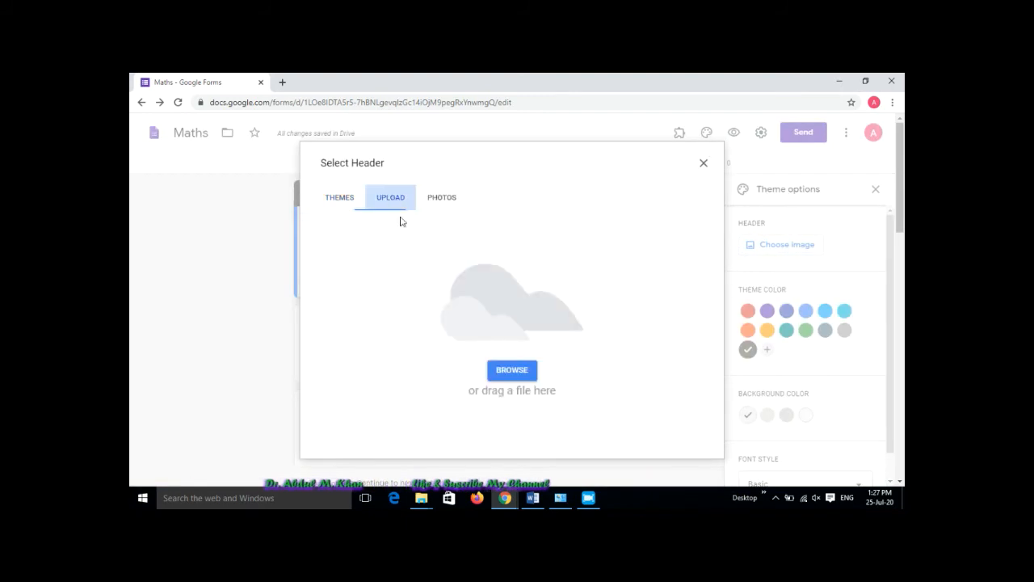
{"action": "left_click", "coordinate": [499, 371]}
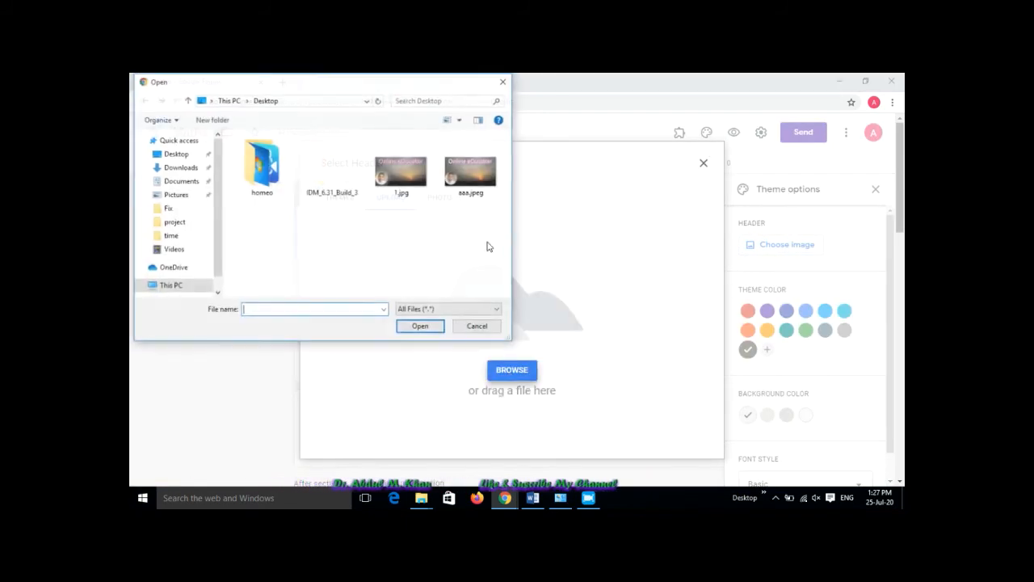
{"action": "left_click", "coordinate": [410, 178]}
{"action": "left_click", "coordinate": [417, 327]}
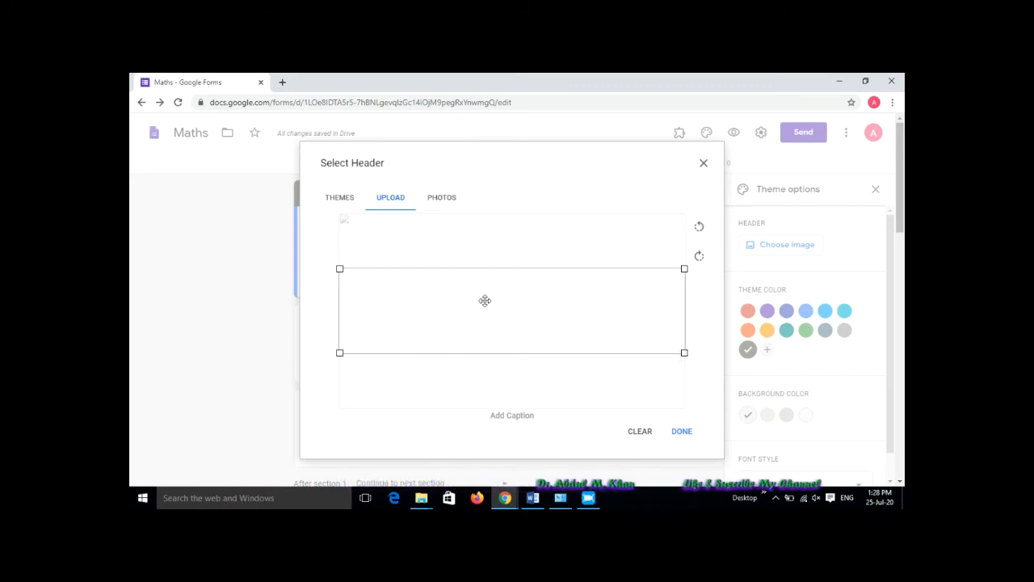
{"action": "left_click_drag", "start_coordinate": [486, 303], "coordinate": [494, 246]}
{"action": "left_click_drag", "start_coordinate": [683, 298], "coordinate": [663, 292]}
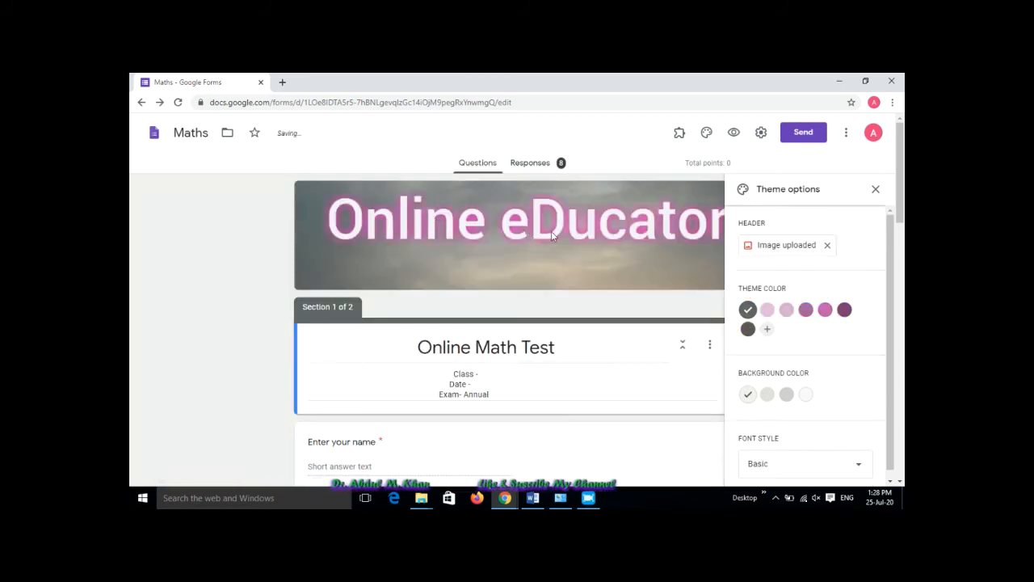
- Add the custom green #0eb551 as the form's theme color
{"action": "scroll", "coordinate": [557, 238], "scroll_direction": "down", "scroll_amount": 1}
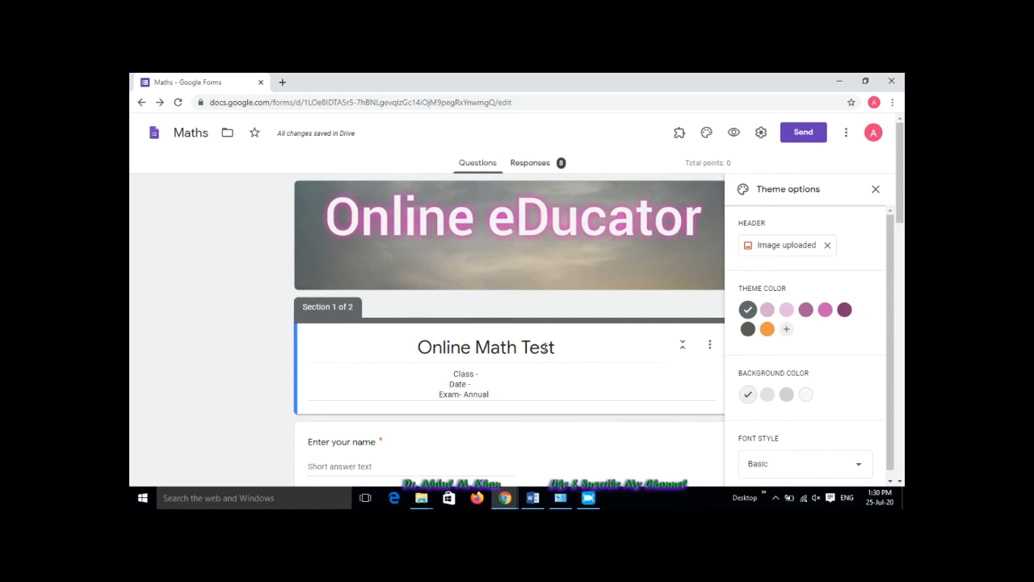
{"action": "left_click", "coordinate": [788, 336]}
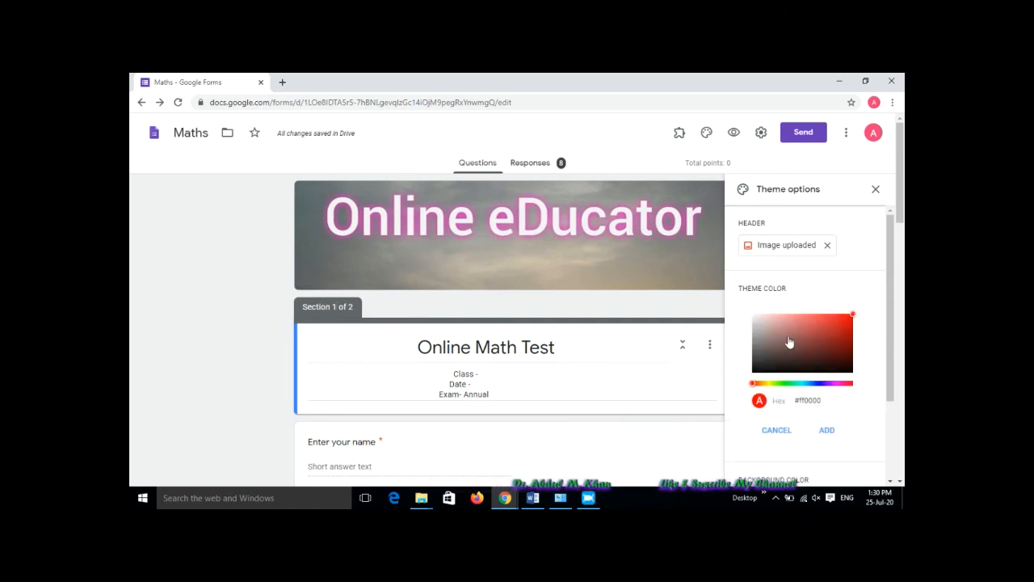
{"action": "left_click", "coordinate": [782, 384]}
{"action": "left_click_drag", "start_coordinate": [782, 385], "coordinate": [800, 385]}
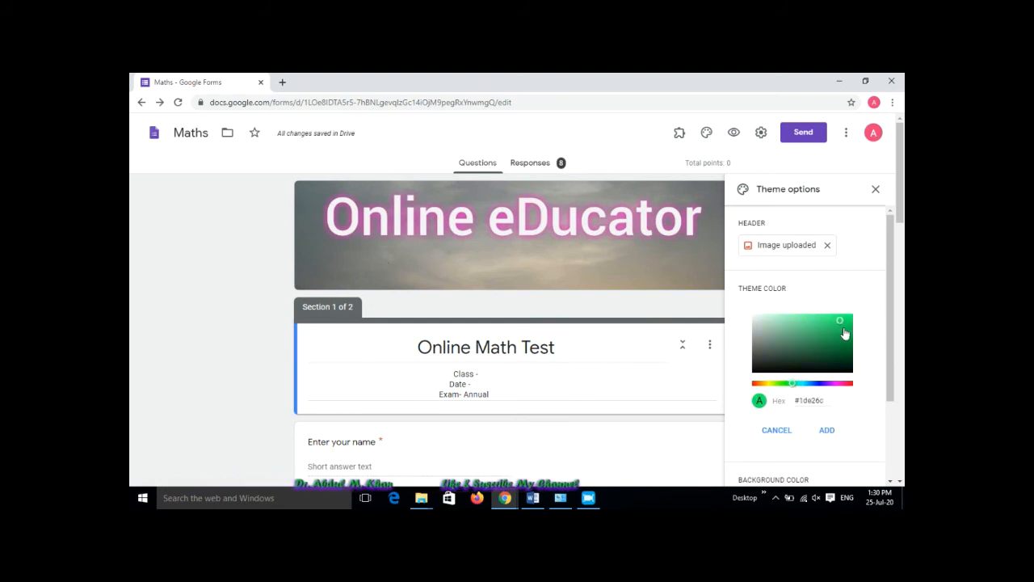
{"action": "left_click", "coordinate": [828, 430]}
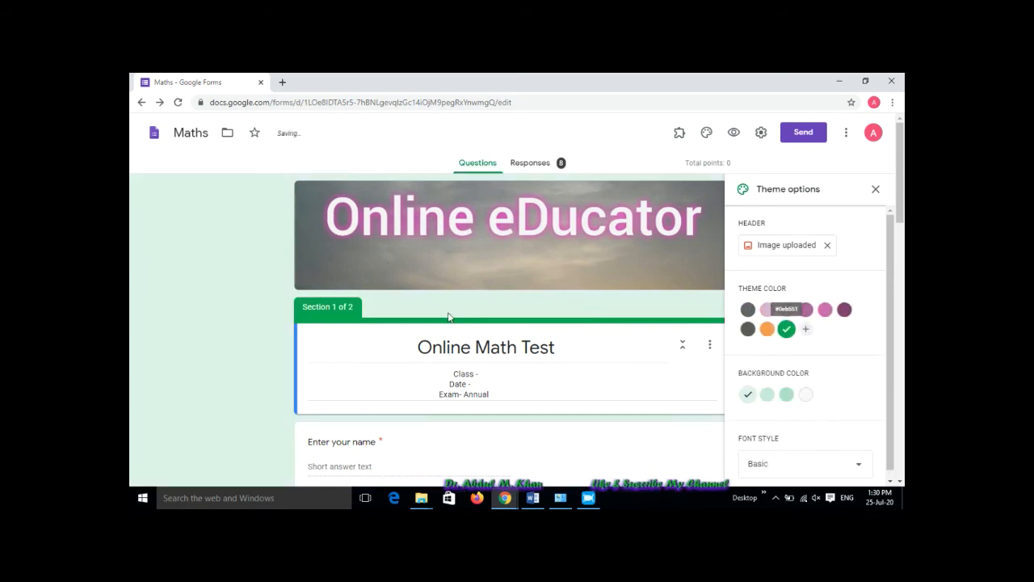
- Review the form's header, description and both sections in the new theme, closing the theme options
{"action": "scroll", "coordinate": [448, 315], "scroll_direction": "down", "scroll_amount": 2}
{"action": "scroll", "coordinate": [380, 315], "scroll_direction": "down", "scroll_amount": 3}
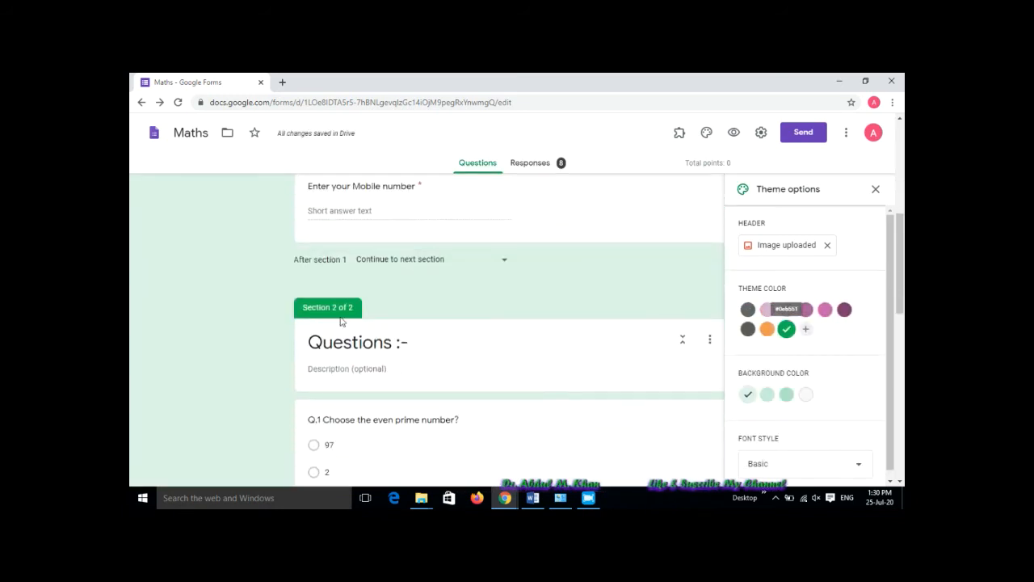
{"action": "scroll", "coordinate": [436, 307], "scroll_direction": "up", "scroll_amount": 3}
{"action": "scroll", "coordinate": [439, 305], "scroll_direction": "up", "scroll_amount": 2}
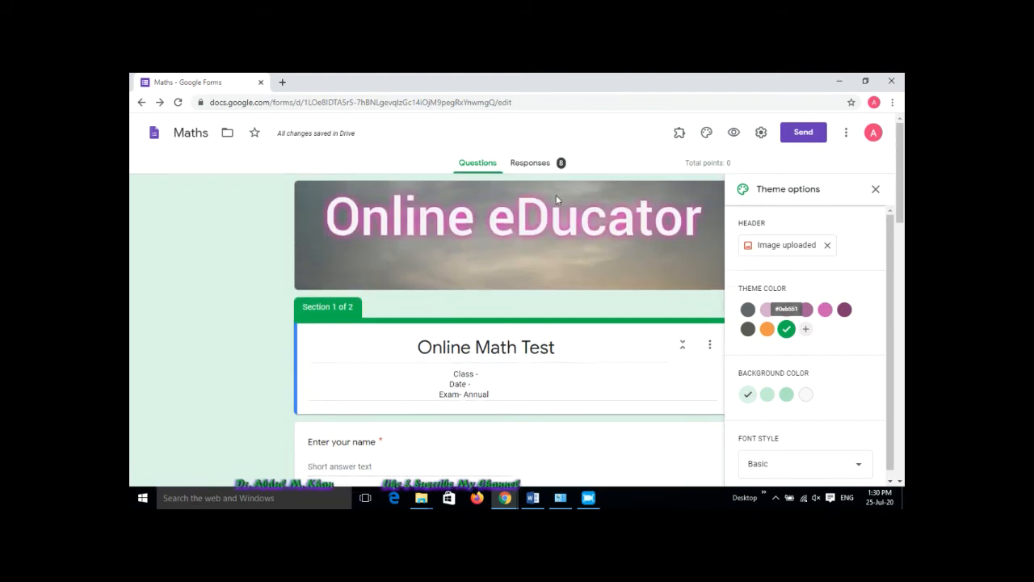
{"action": "left_click", "coordinate": [603, 385]}
{"action": "key", "text": "ctrl+a"}
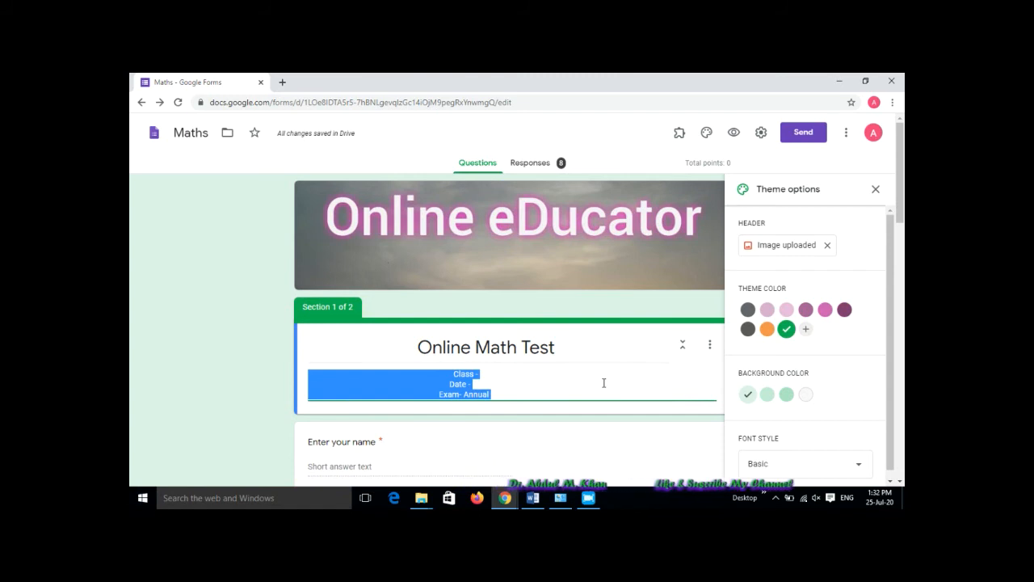
{"action": "left_click", "coordinate": [875, 189]}
{"action": "scroll", "coordinate": [497, 369], "scroll_direction": "down", "scroll_amount": 3}
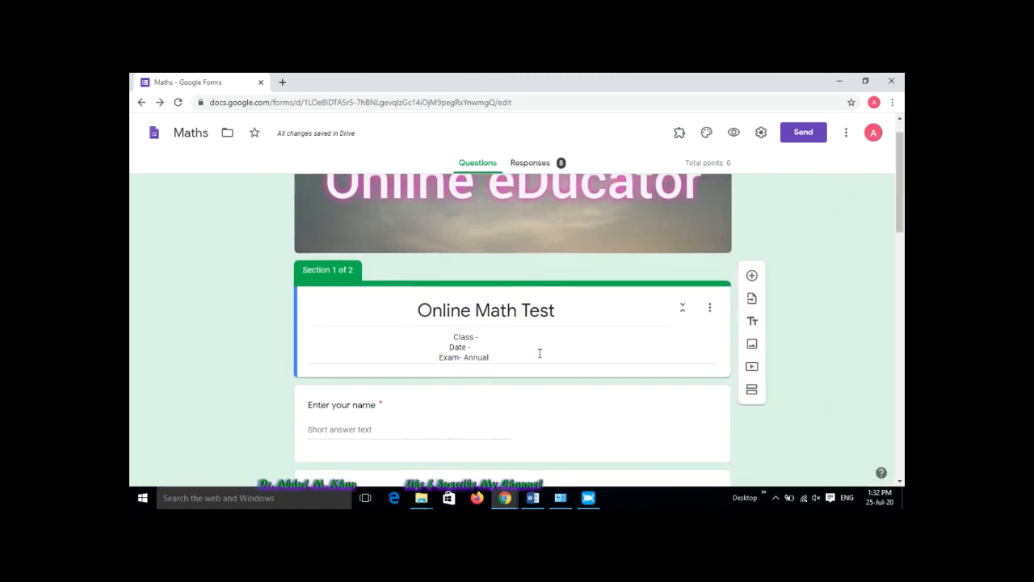
{"action": "scroll", "coordinate": [498, 368], "scroll_direction": "down", "scroll_amount": 7}
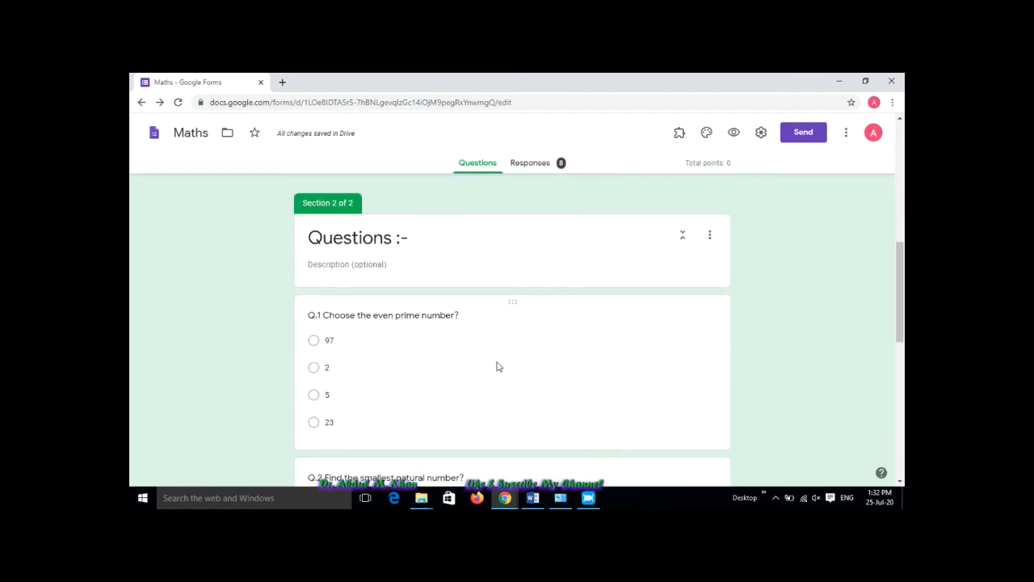
{"action": "scroll", "coordinate": [498, 367], "scroll_direction": "up", "scroll_amount": 10}
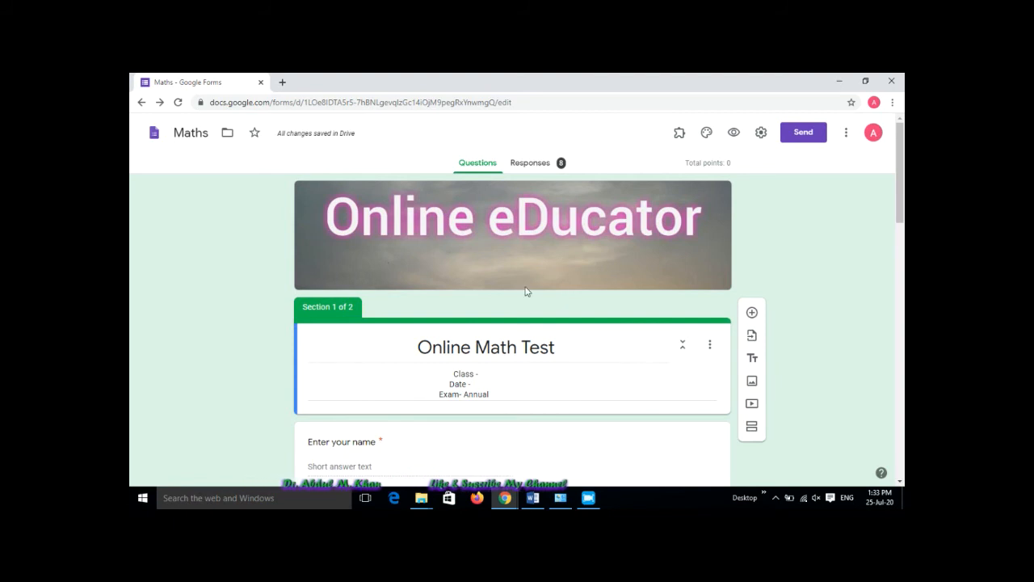
{"action": "scroll", "coordinate": [572, 310], "scroll_direction": "down", "scroll_amount": 3}
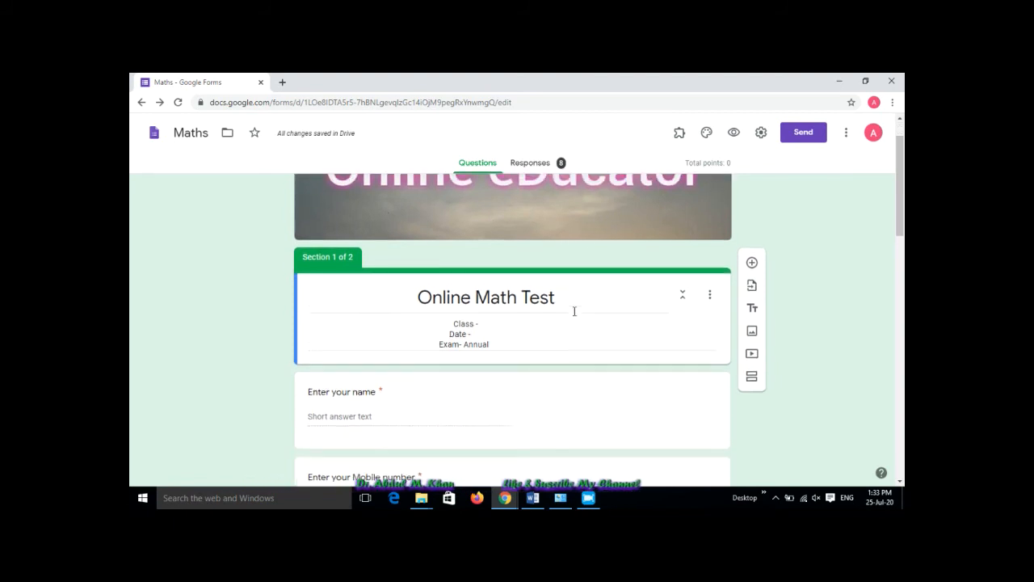
{"action": "scroll", "coordinate": [575, 319], "scroll_direction": "up", "scroll_amount": 3}
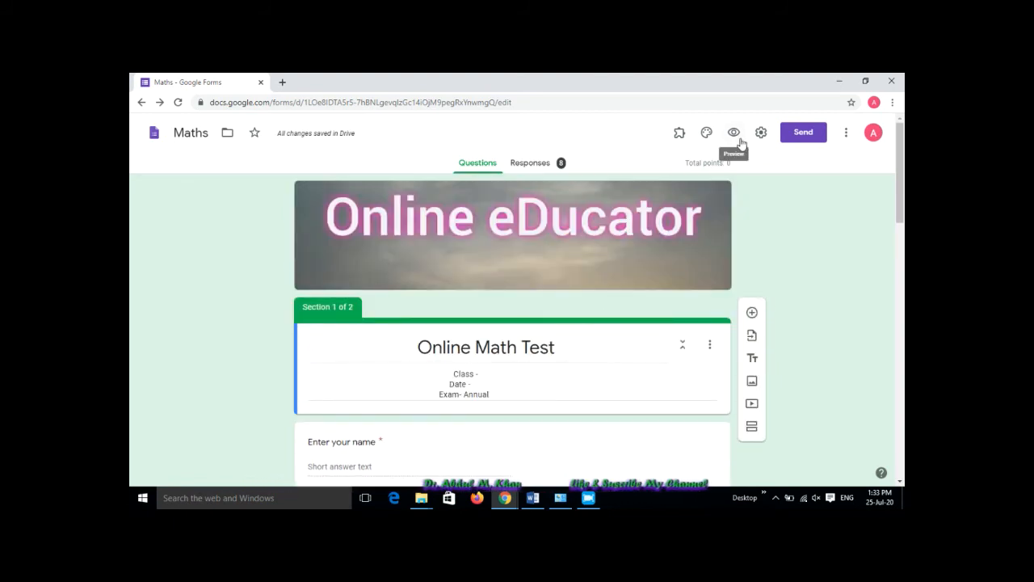
- Search the G Suite Marketplace add-ons for formLimiter, view its details page, and return to the form editor
{"action": "left_click", "coordinate": [846, 133]}
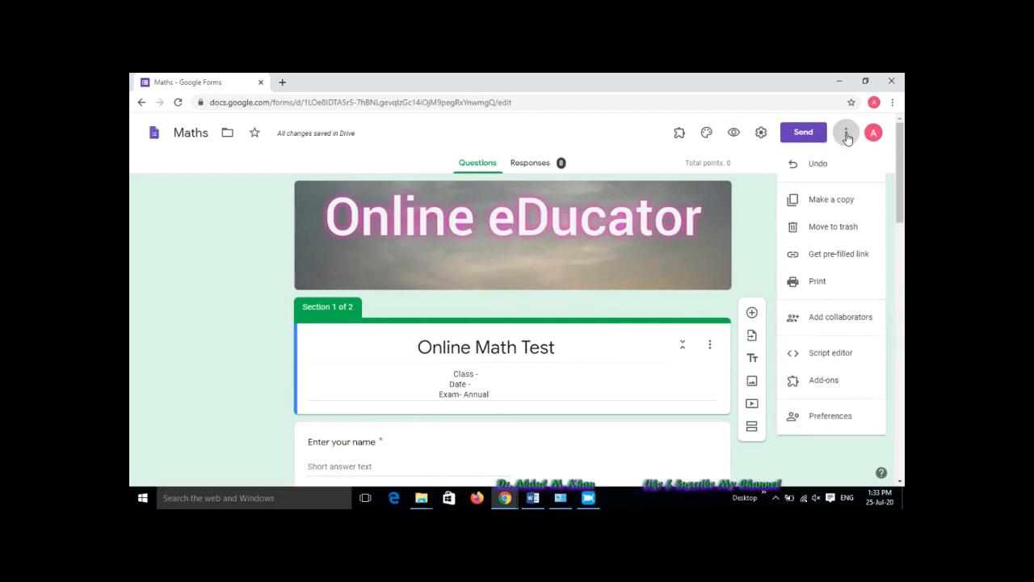
{"action": "left_click", "coordinate": [824, 381]}
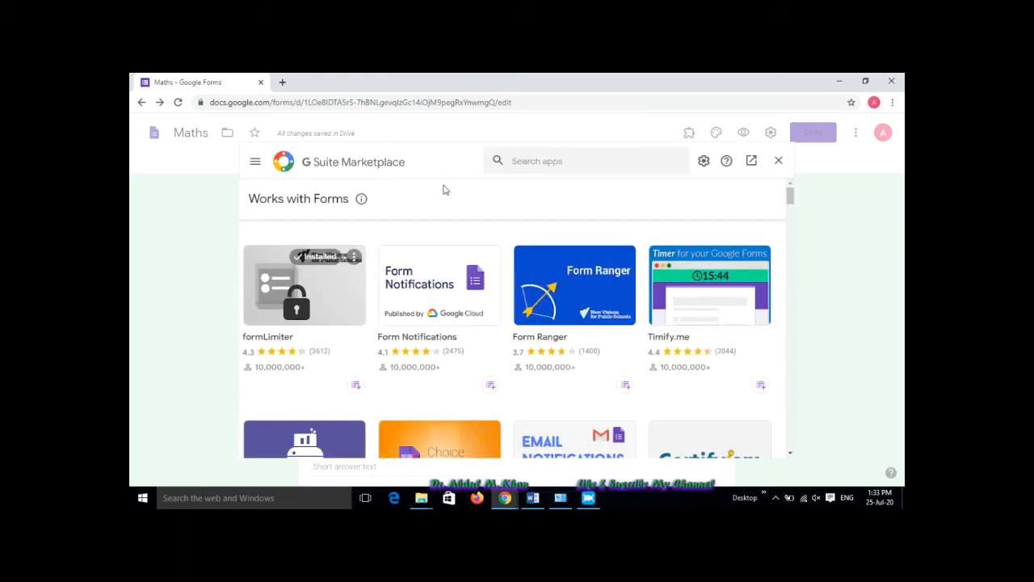
{"action": "left_click", "coordinate": [532, 161]}
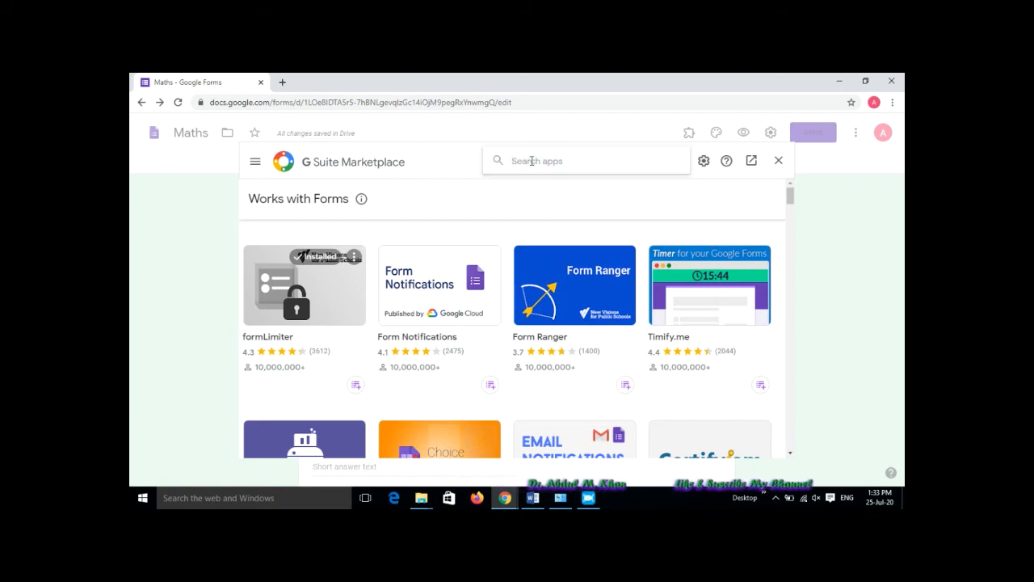
{"action": "type", "text": "foe"}
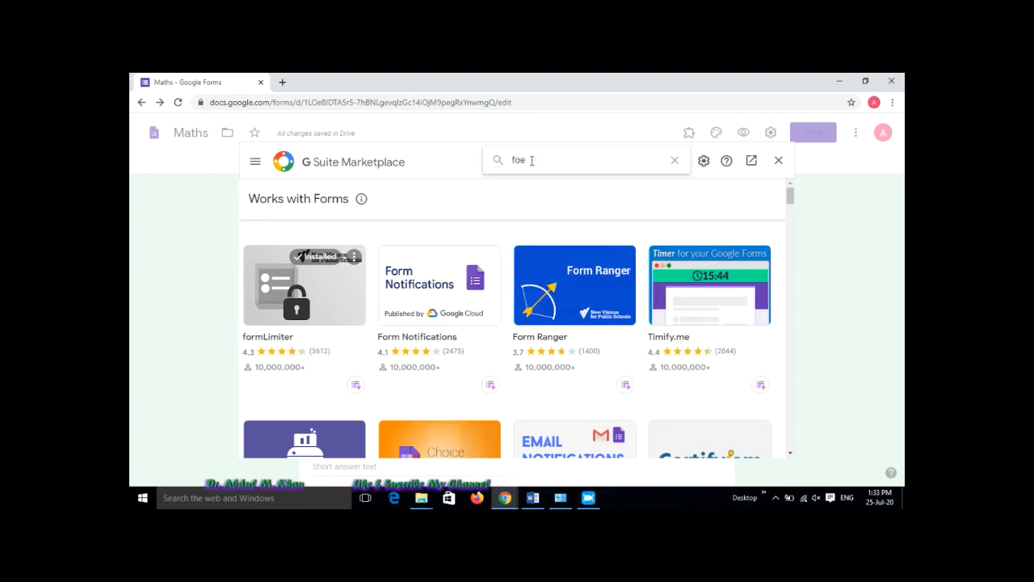
{"action": "key", "text": "BackSpace"}
{"action": "type", "text": "rm"}
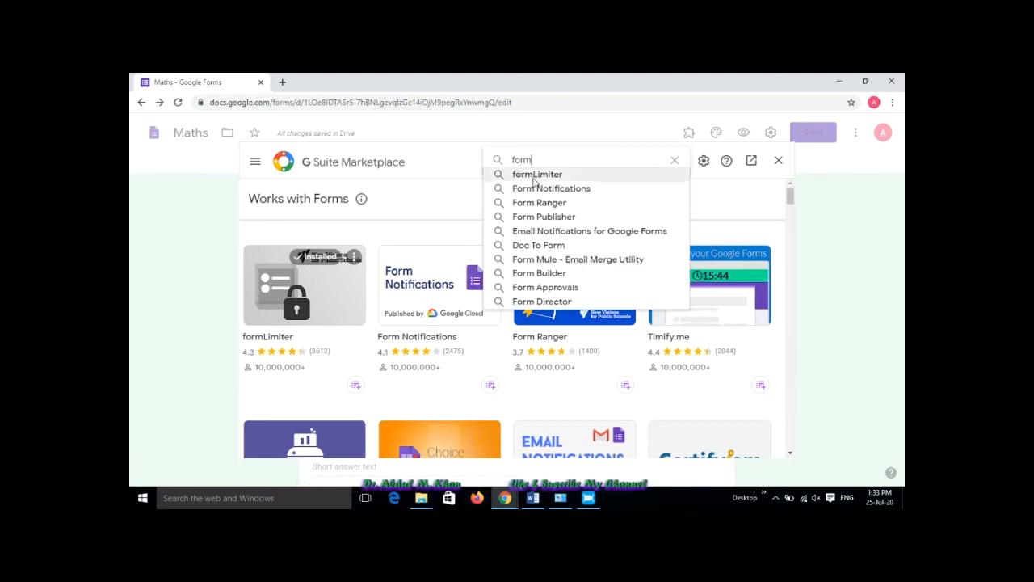
{"action": "left_click", "coordinate": [533, 176]}
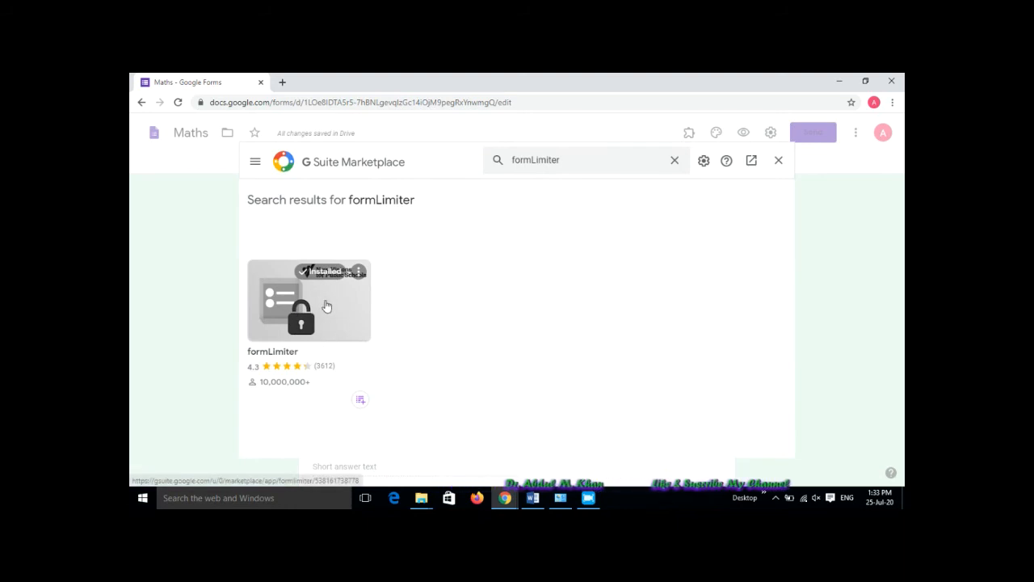
{"action": "left_click", "coordinate": [303, 313]}
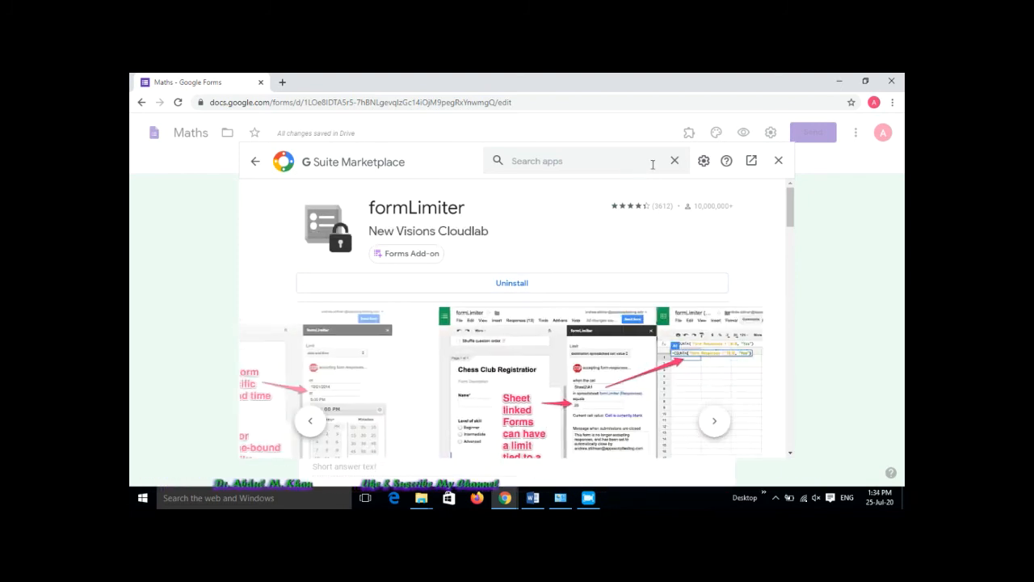
{"action": "left_click", "coordinate": [780, 162]}
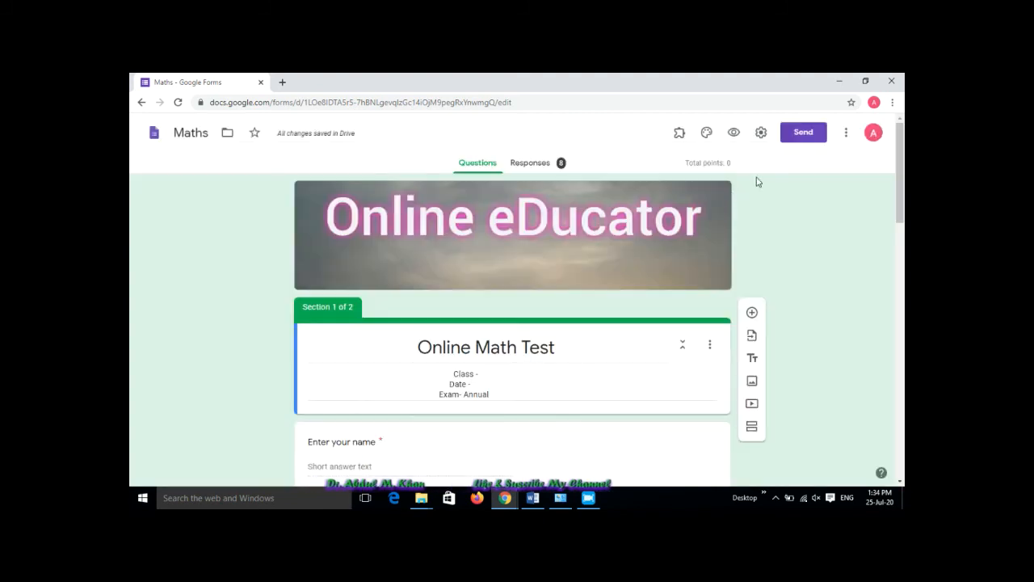
- Install the formLimiter add-on from its Marketplace page, grant the requested account permissions, and return to the form editor
{"action": "left_click", "coordinate": [681, 134]}
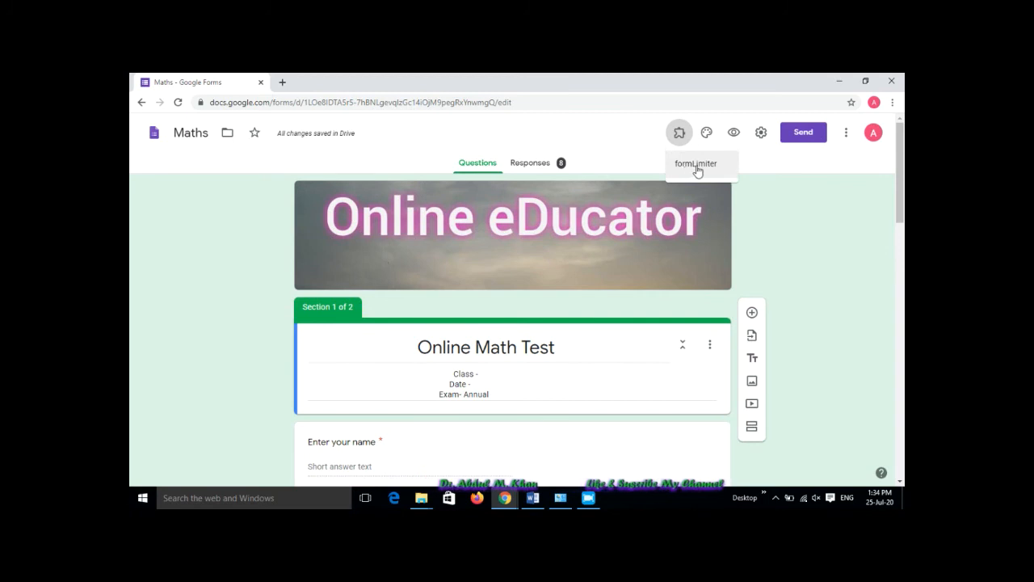
{"action": "left_click", "coordinate": [698, 165]}
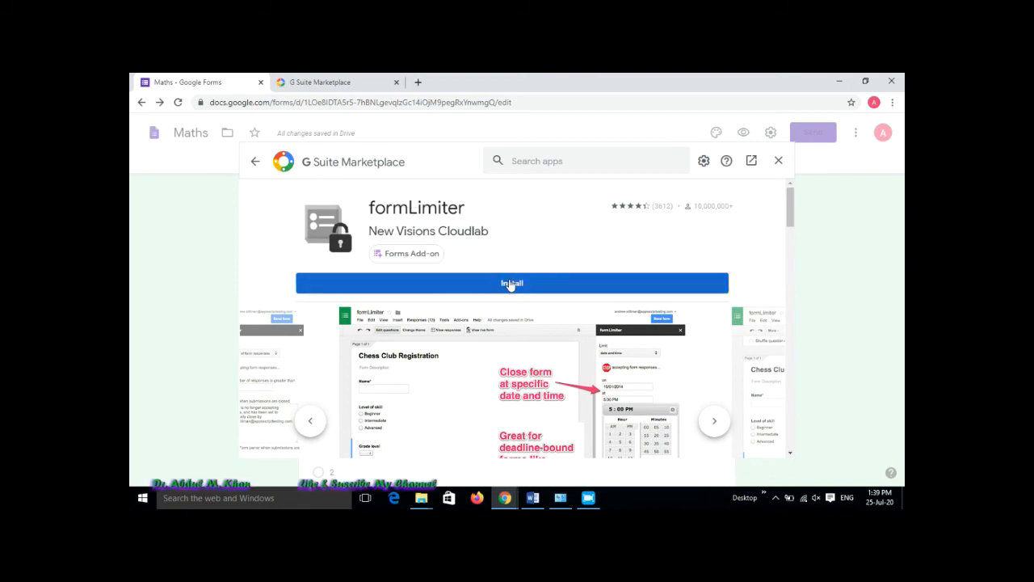
{"action": "left_click", "coordinate": [512, 288]}
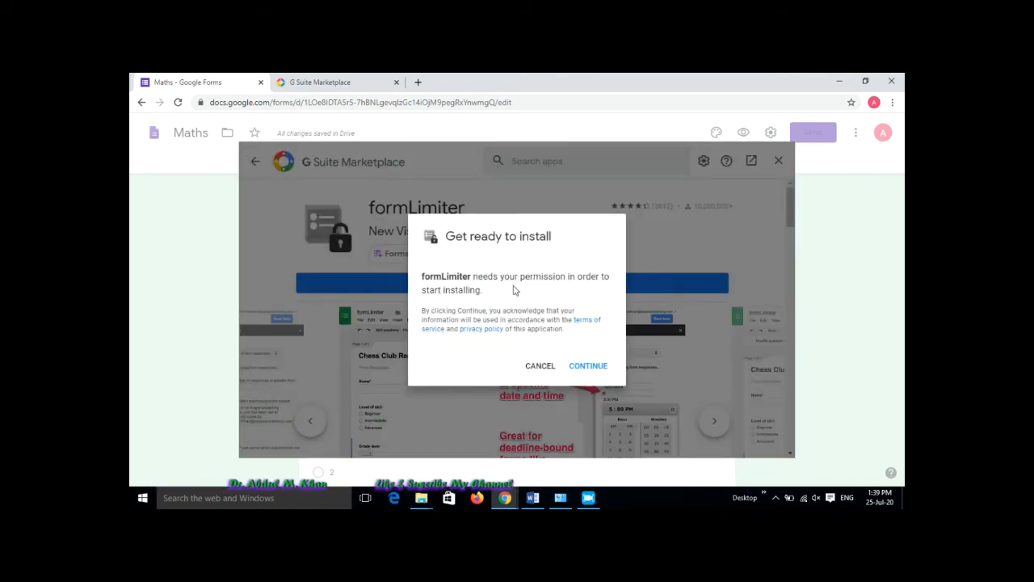
{"action": "left_click", "coordinate": [588, 366]}
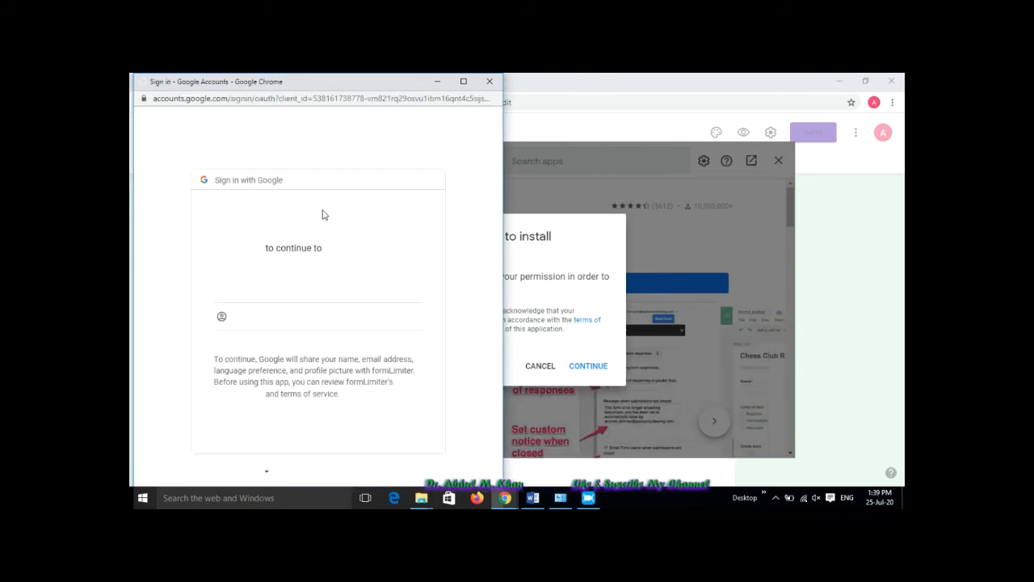
{"action": "left_click", "coordinate": [283, 293]}
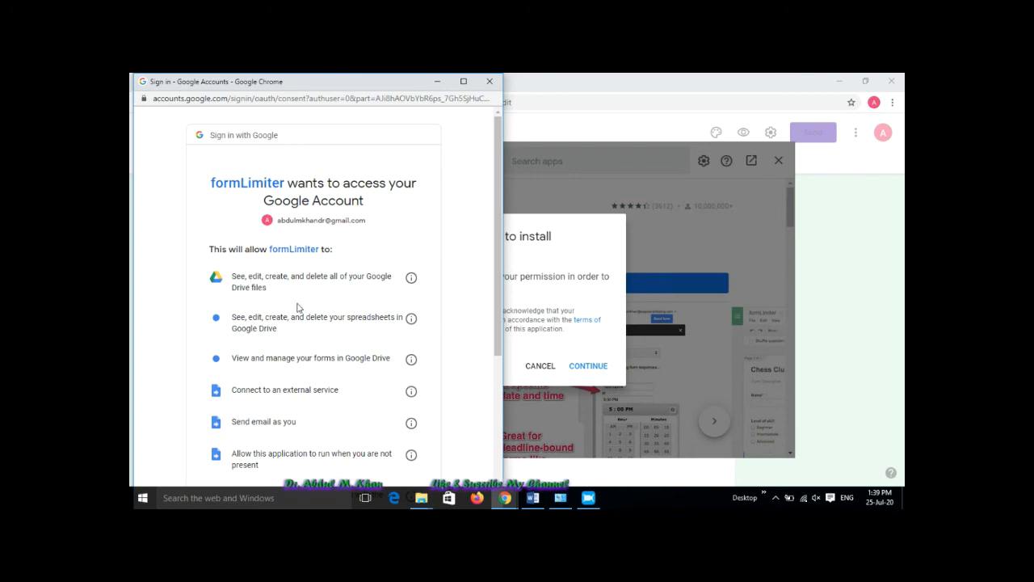
{"action": "scroll", "coordinate": [358, 338], "scroll_direction": "down", "scroll_amount": 2}
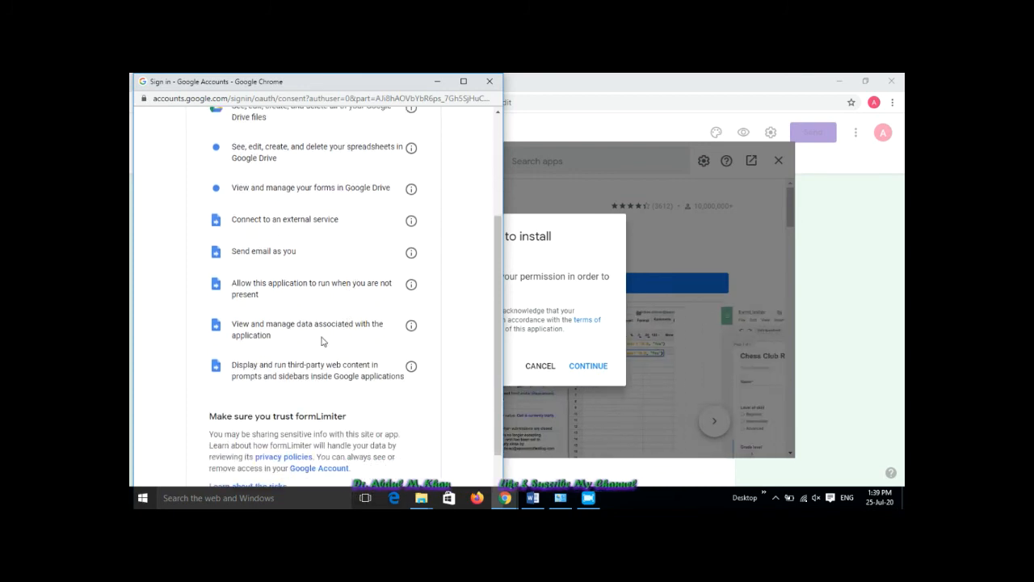
{"action": "scroll", "coordinate": [364, 397], "scroll_direction": "down", "scroll_amount": 1}
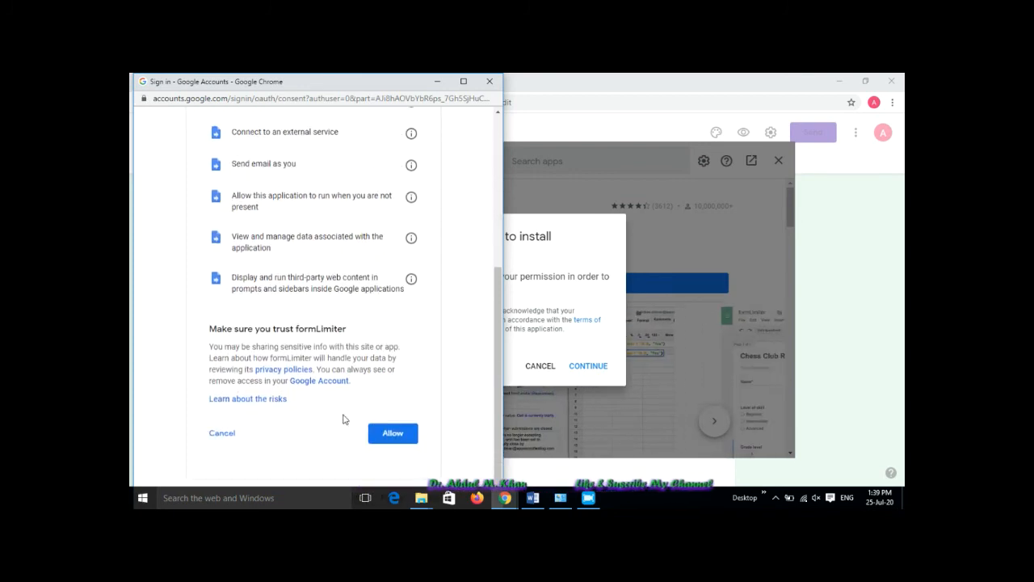
{"action": "left_click", "coordinate": [395, 434]}
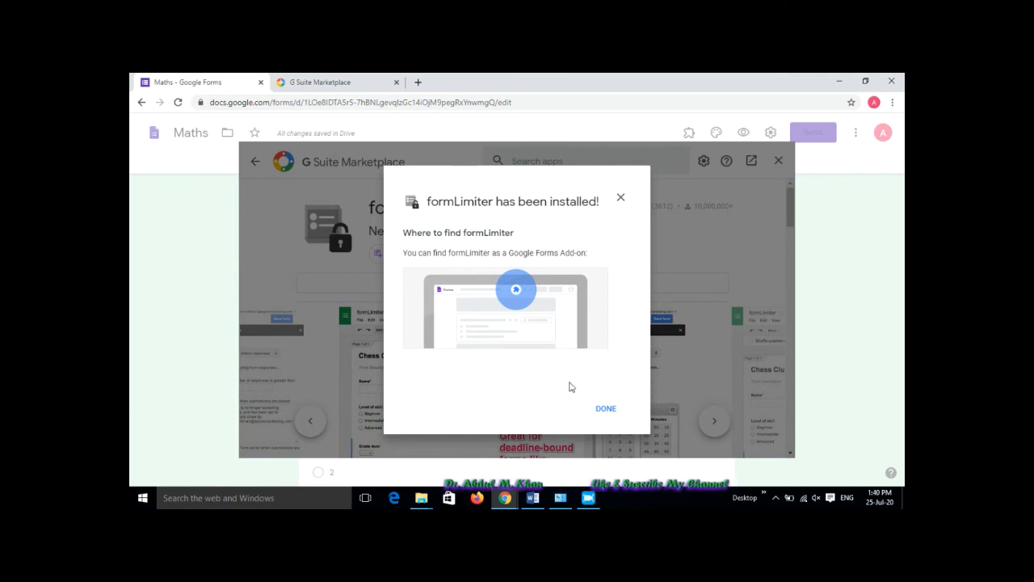
{"action": "left_click", "coordinate": [606, 409]}
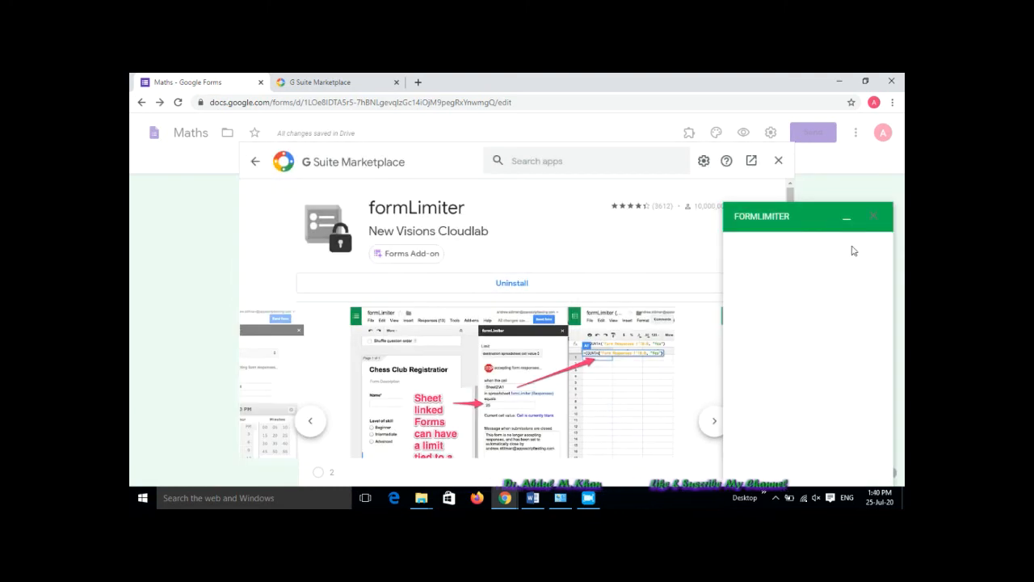
{"action": "left_click", "coordinate": [778, 162]}
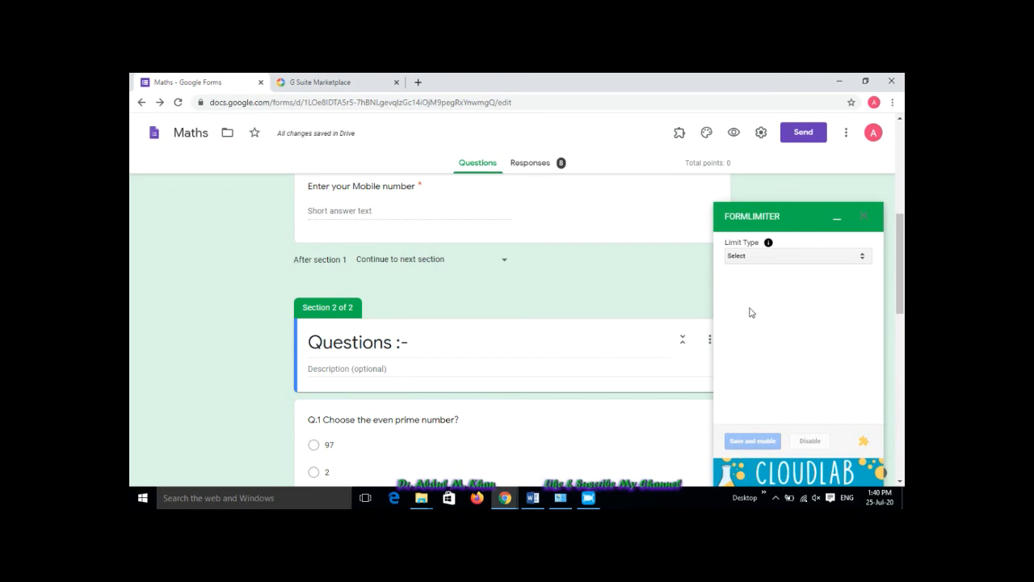
- Set the formLimiter limit type to date and time, with 07/25/2020 as the due date
{"action": "left_click", "coordinate": [789, 258]}
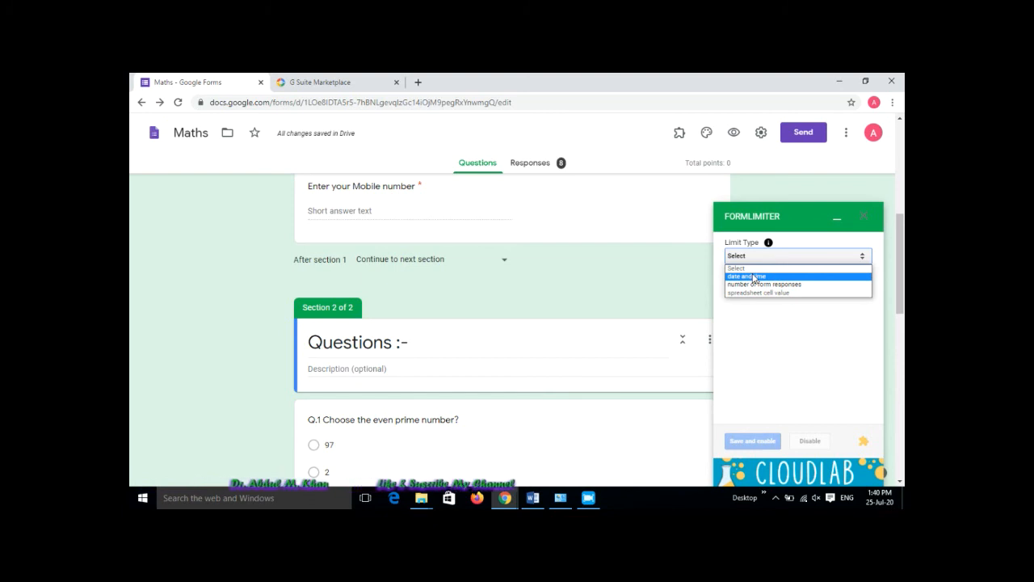
{"action": "left_click", "coordinate": [754, 277]}
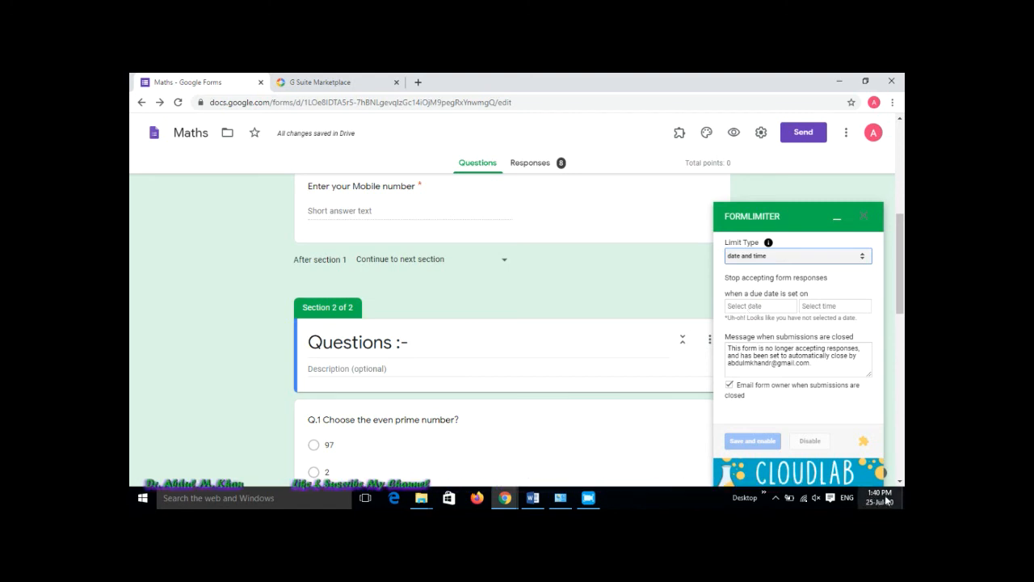
{"action": "left_click", "coordinate": [755, 307]}
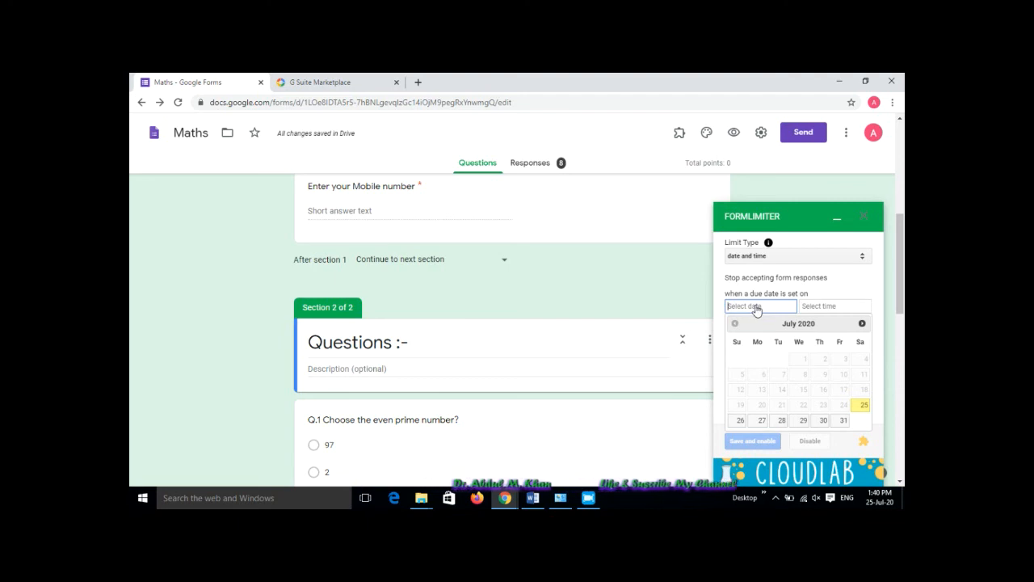
{"action": "left_click", "coordinate": [863, 406]}
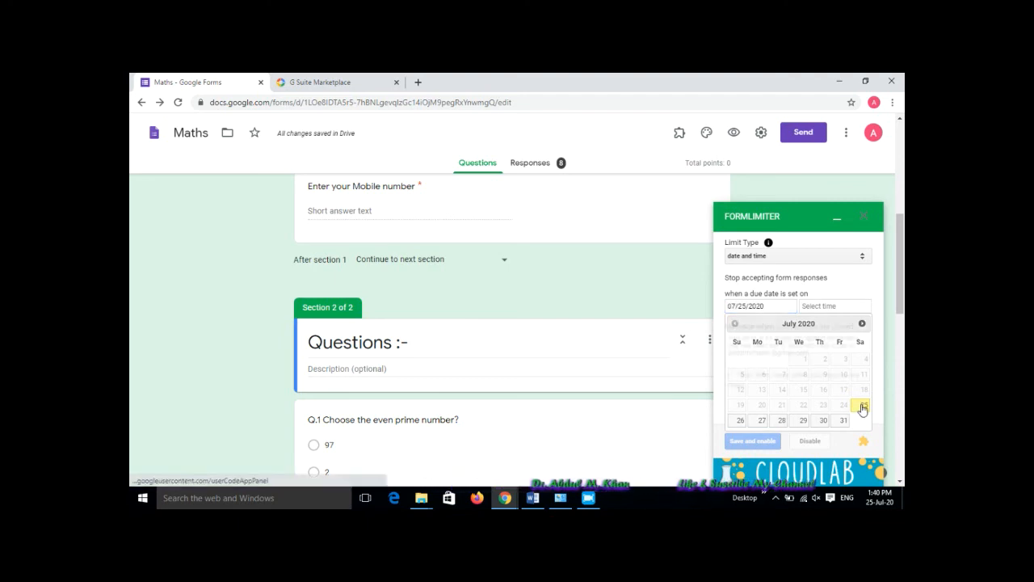
{"action": "left_click", "coordinate": [820, 307]}
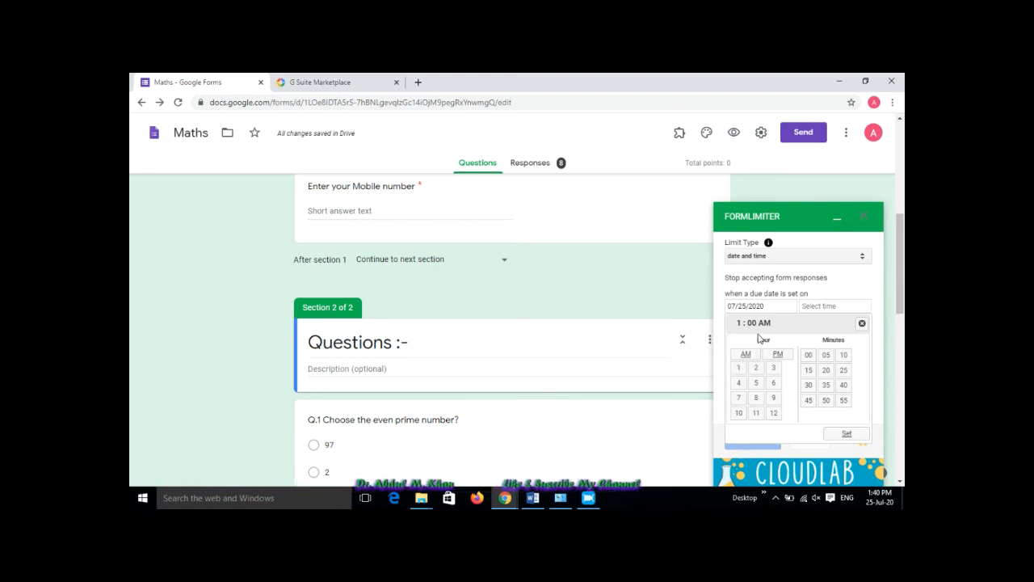
{"action": "left_click", "coordinate": [809, 402]}
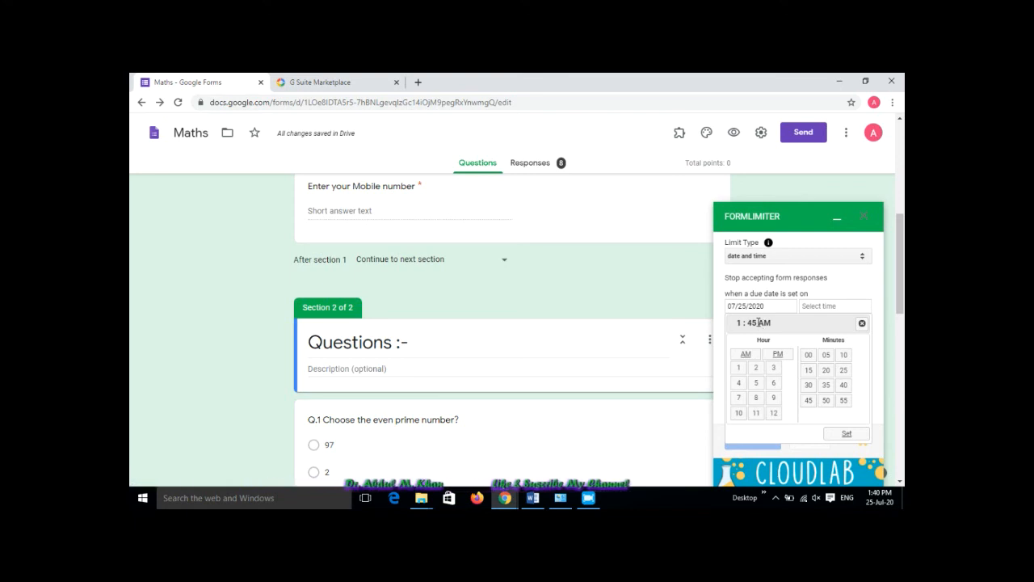
{"action": "left_click", "coordinate": [756, 324]}
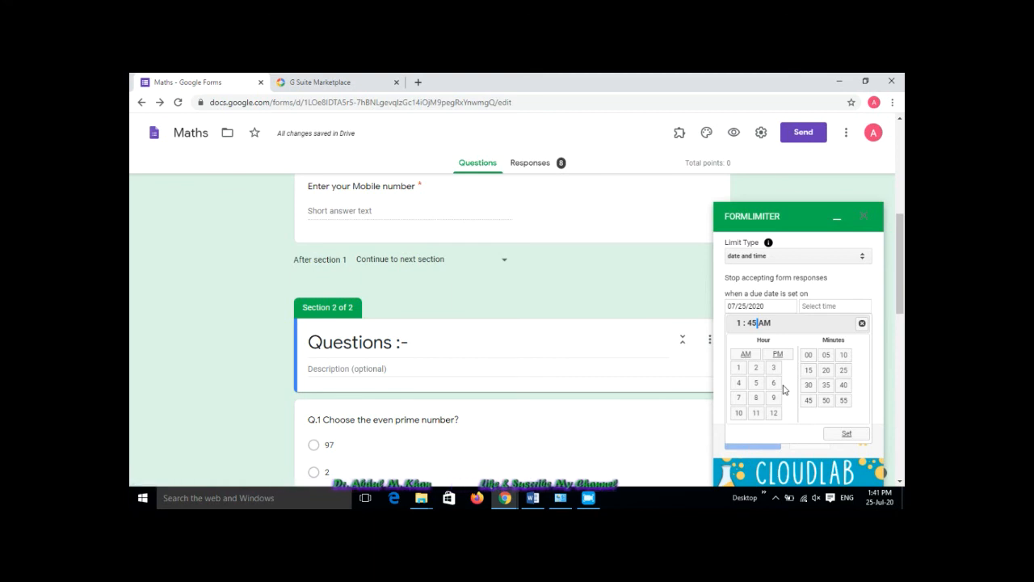
{"action": "left_click", "coordinate": [783, 357]}
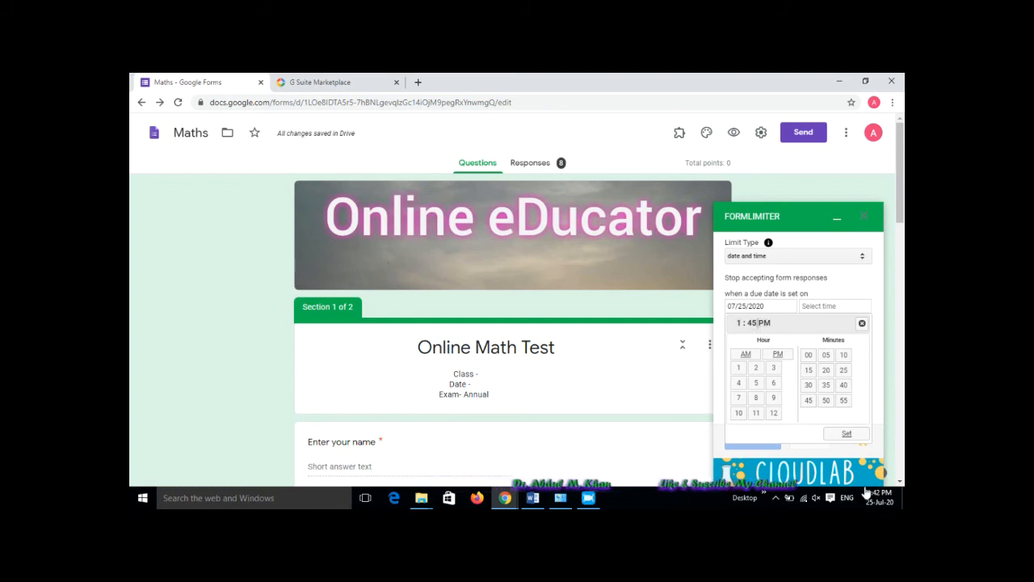
{"action": "mouse_move", "coordinate": [879, 501]}
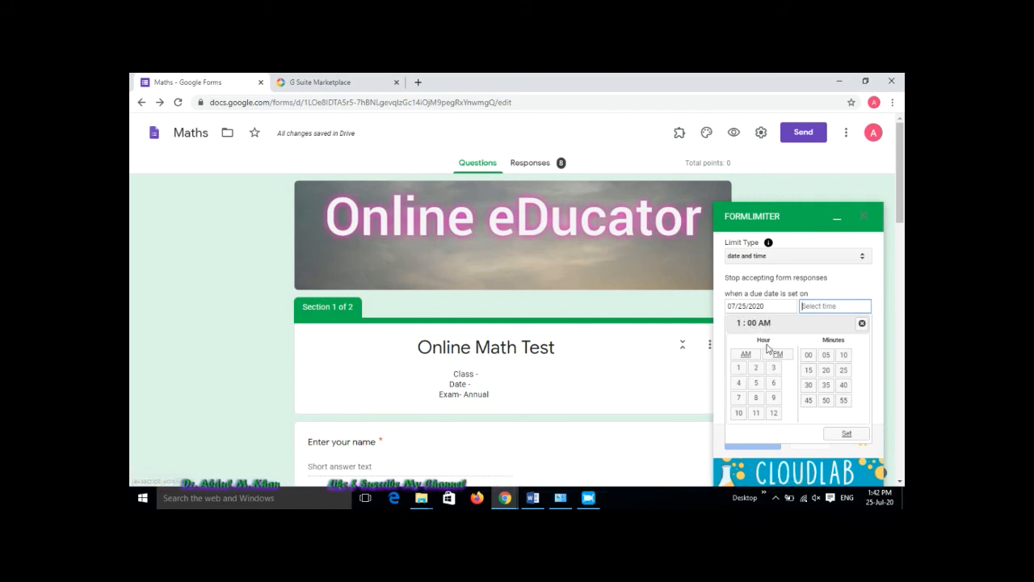
- Set the form's closing time to 1:45 PM, then save and enable the limit
{"action": "left_click", "coordinate": [808, 400]}
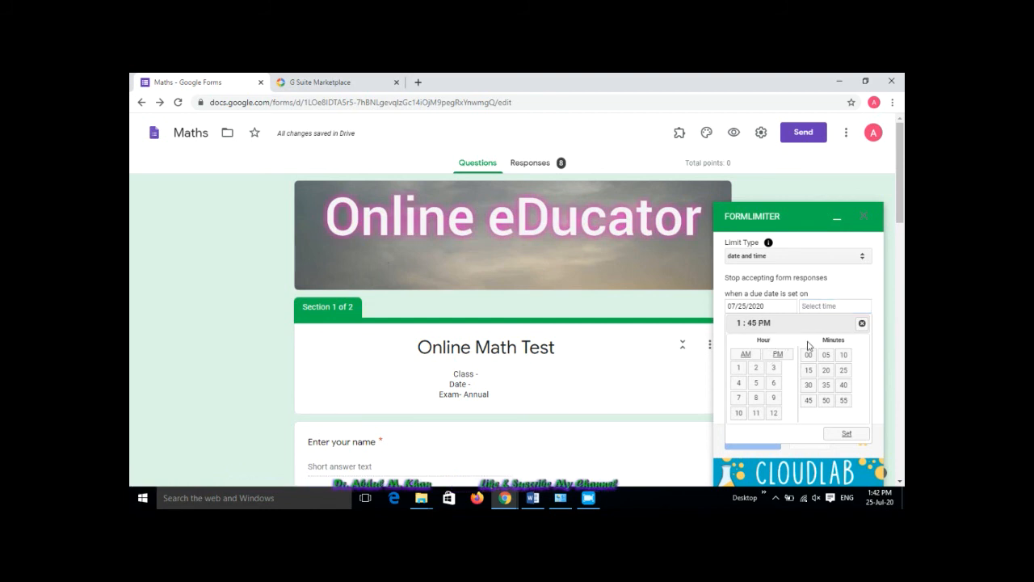
{"action": "left_click", "coordinate": [846, 437]}
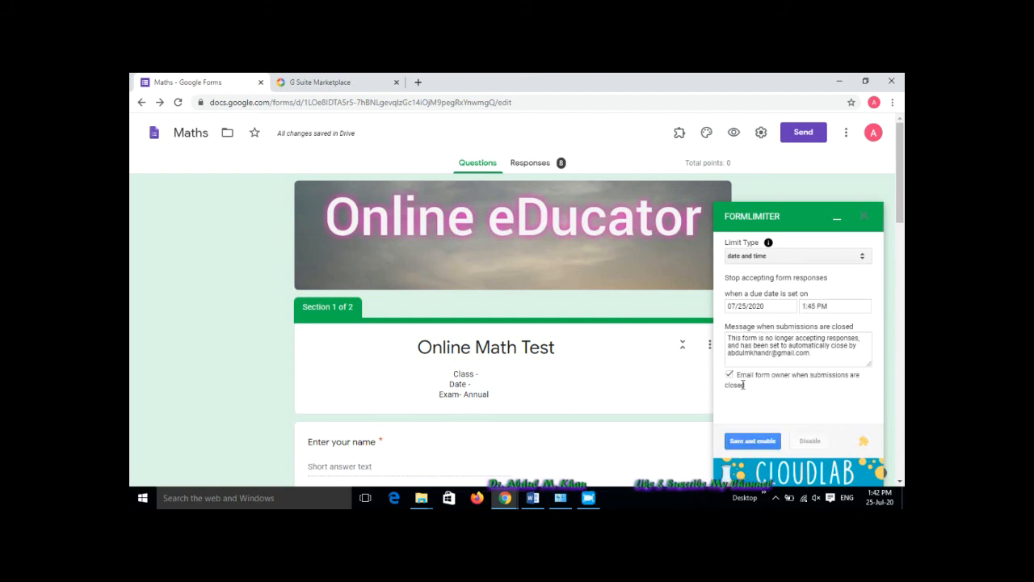
{"action": "left_click", "coordinate": [752, 443]}
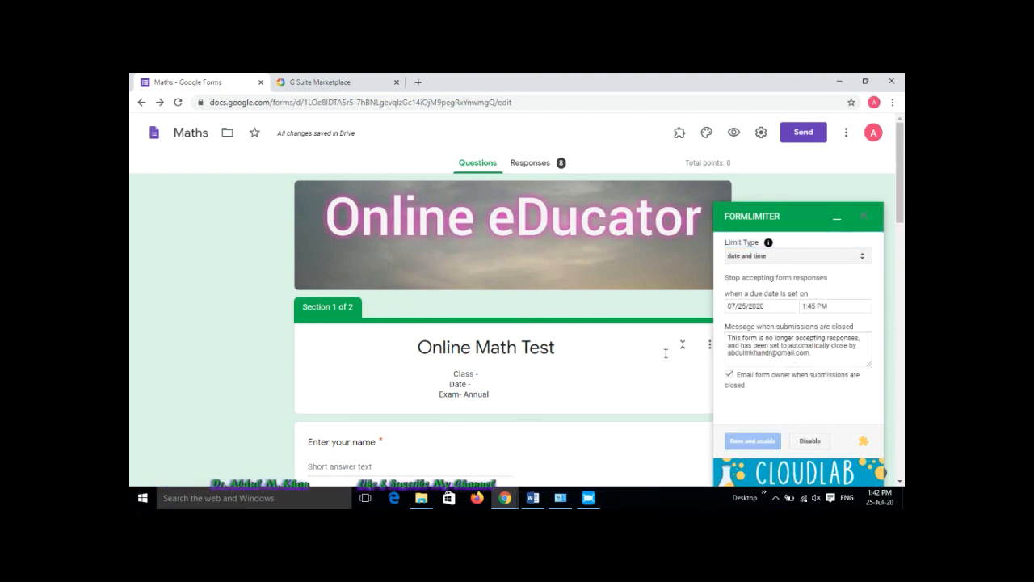
- Preview the form, fill in the respondent's name and mobile number, and continue to the Questions section
{"action": "left_click", "coordinate": [733, 135]}
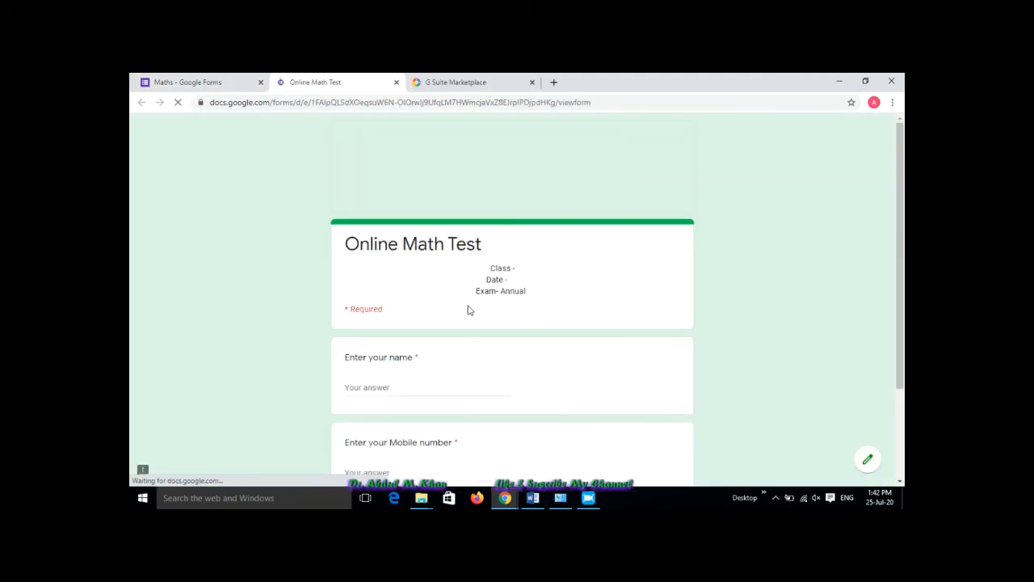
{"action": "scroll", "coordinate": [440, 384], "scroll_direction": "down", "scroll_amount": 1}
{"action": "scroll", "coordinate": [440, 380], "scroll_direction": "up", "scroll_amount": 1}
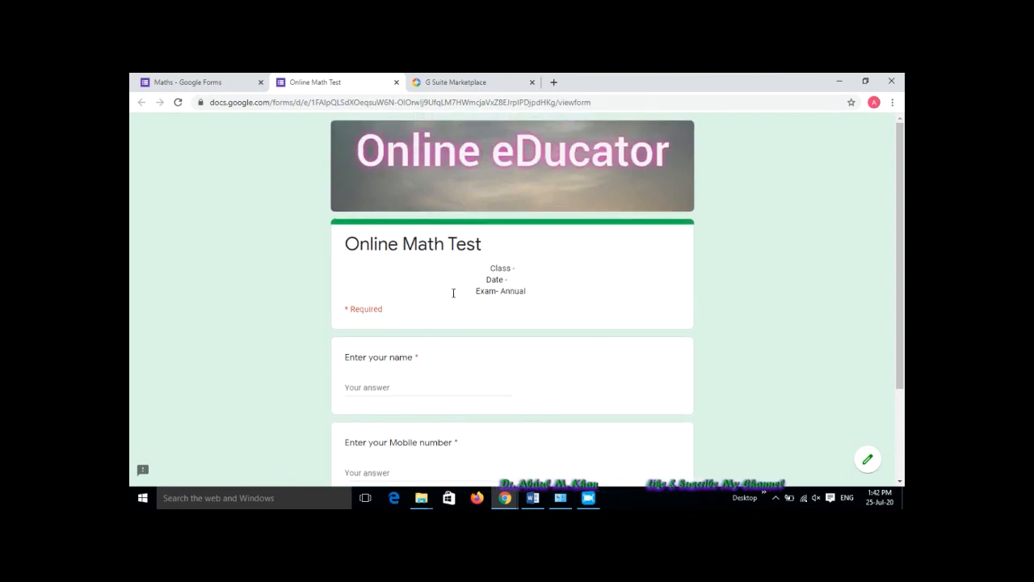
{"action": "scroll", "coordinate": [409, 353], "scroll_direction": "down", "scroll_amount": 2}
{"action": "left_click", "coordinate": [390, 277]}
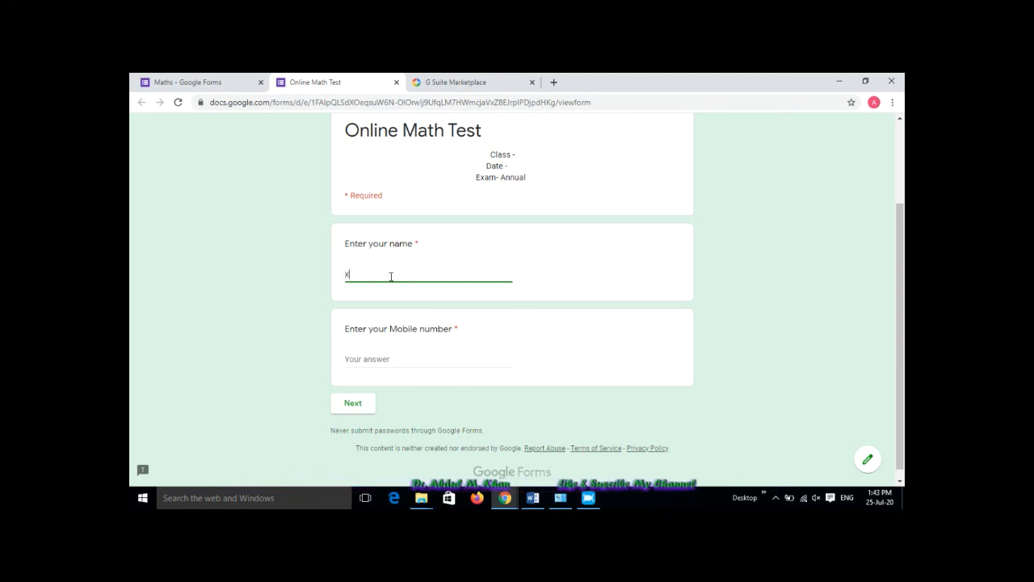
{"action": "type", "text": "xyz"}
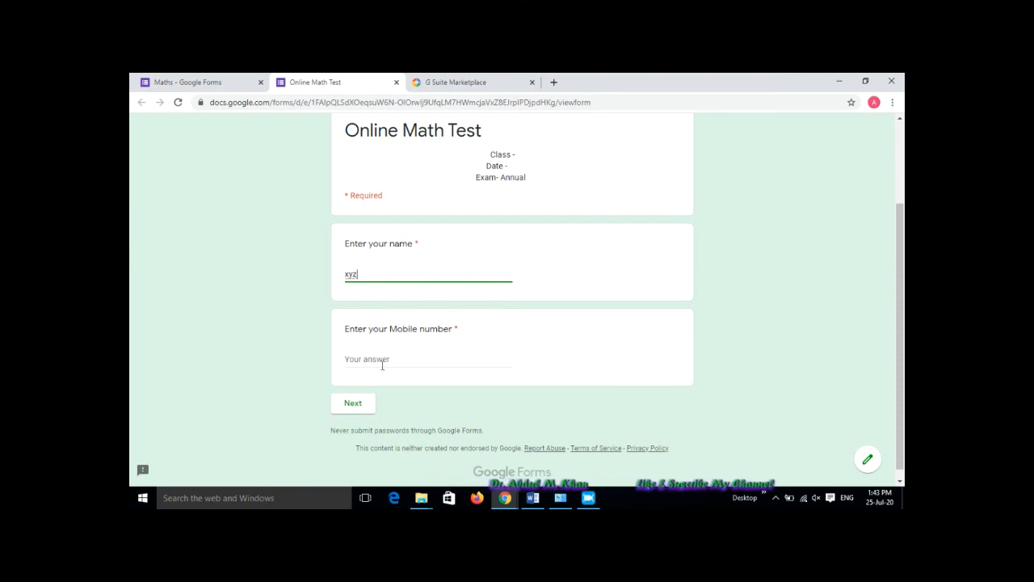
{"action": "left_click", "coordinate": [385, 360]}
{"action": "type", "text": "123456"}
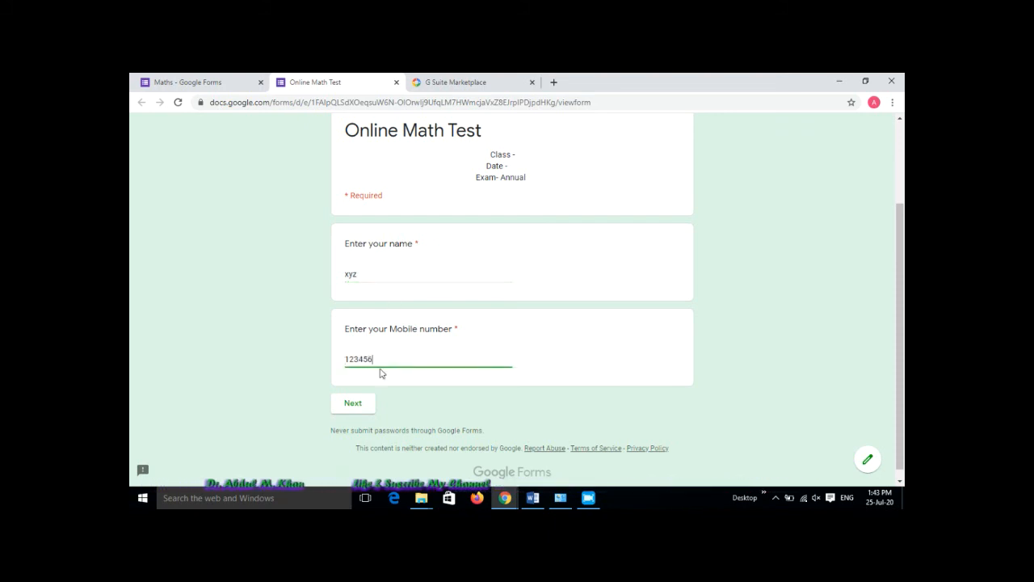
{"action": "left_click", "coordinate": [352, 404]}
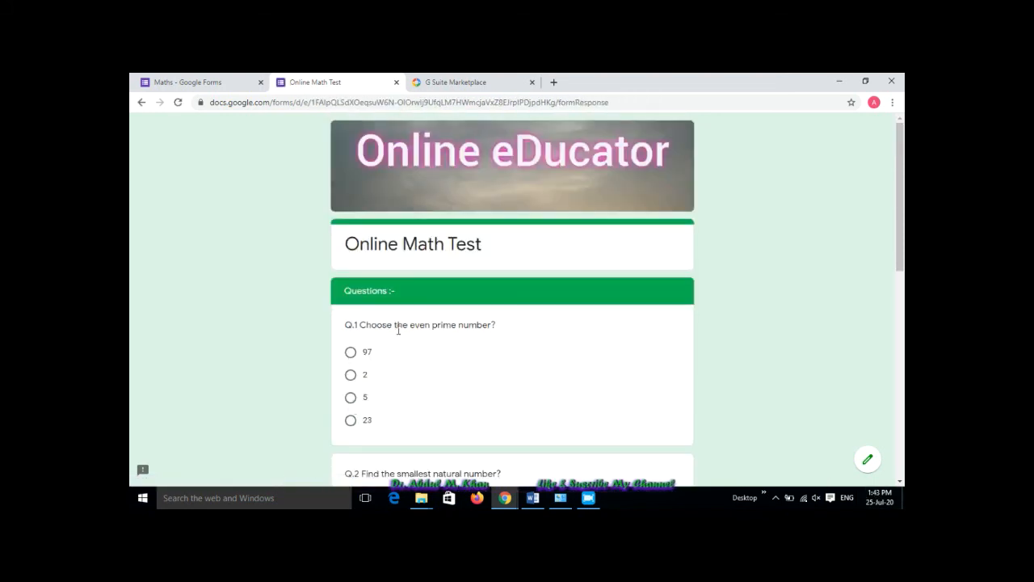
- Answer the even prime number question with 2, the smallest natural number with 1, and the factor of all numbers with 1
{"action": "scroll", "coordinate": [367, 372], "scroll_direction": "down", "scroll_amount": 2}
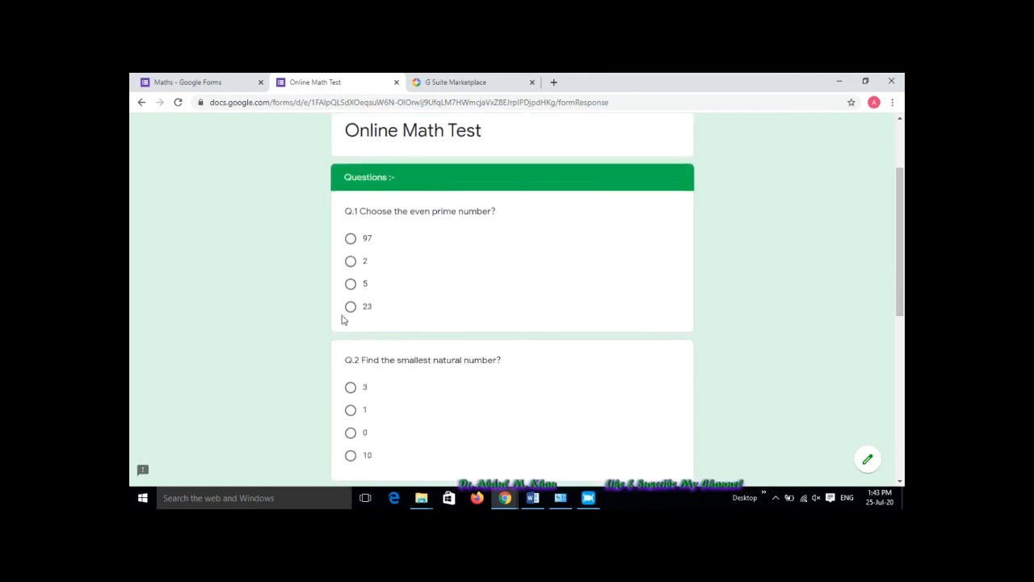
{"action": "left_click", "coordinate": [350, 261]}
{"action": "scroll", "coordinate": [415, 321], "scroll_direction": "down", "scroll_amount": 1}
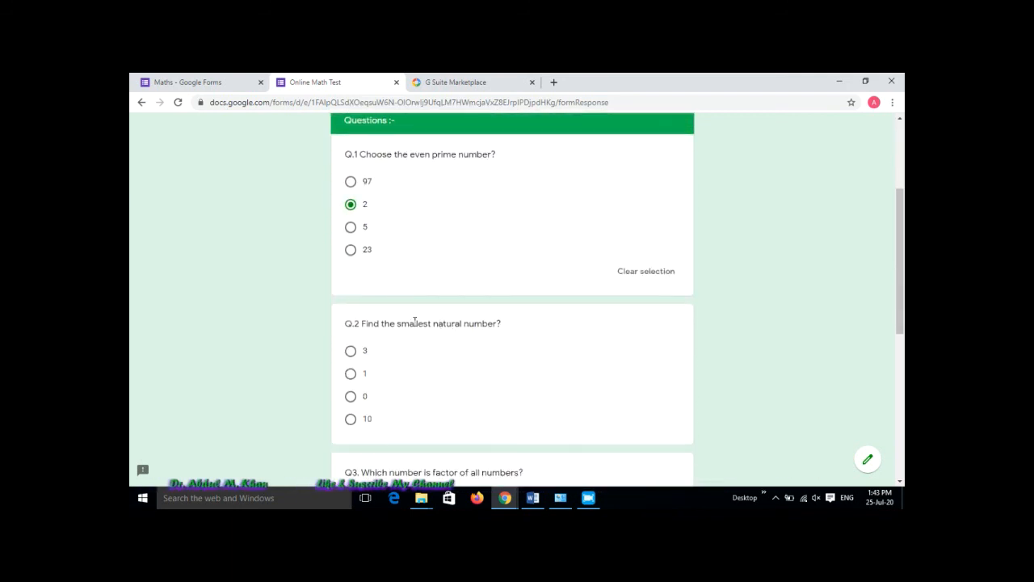
{"action": "left_click", "coordinate": [351, 374]}
{"action": "scroll", "coordinate": [468, 378], "scroll_direction": "down", "scroll_amount": 4}
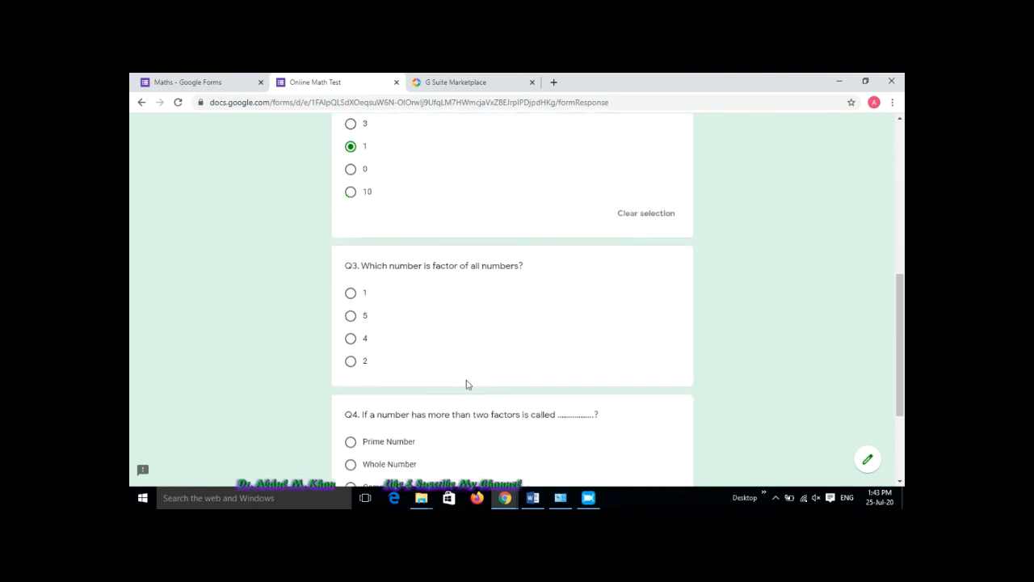
{"action": "left_click", "coordinate": [350, 293]}
{"action": "scroll", "coordinate": [514, 397], "scroll_direction": "down", "scroll_amount": 2}
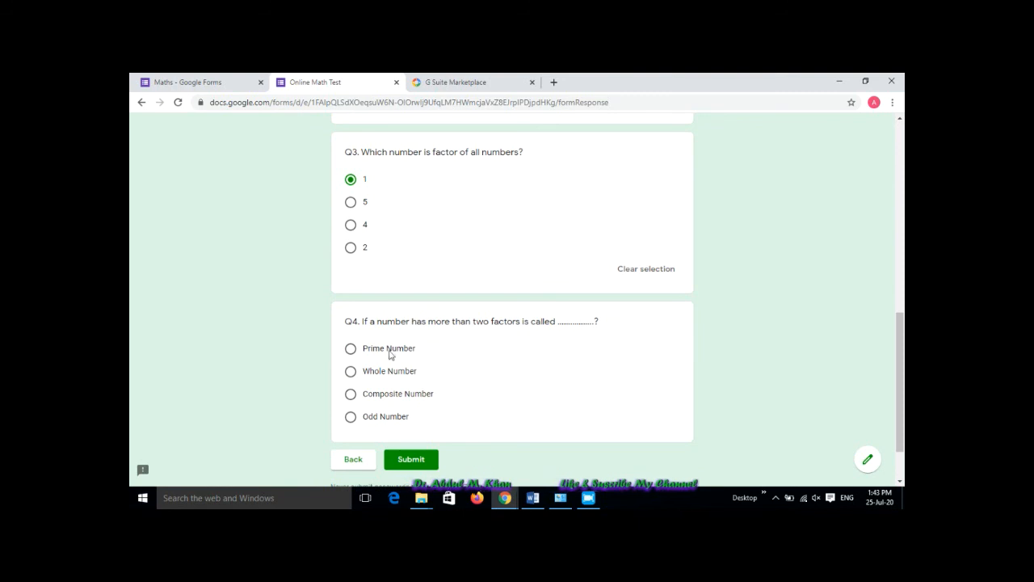
- Choose Composite Number for the Q4 question about more than two factors, and clear that selection again
{"action": "left_click", "coordinate": [350, 396]}
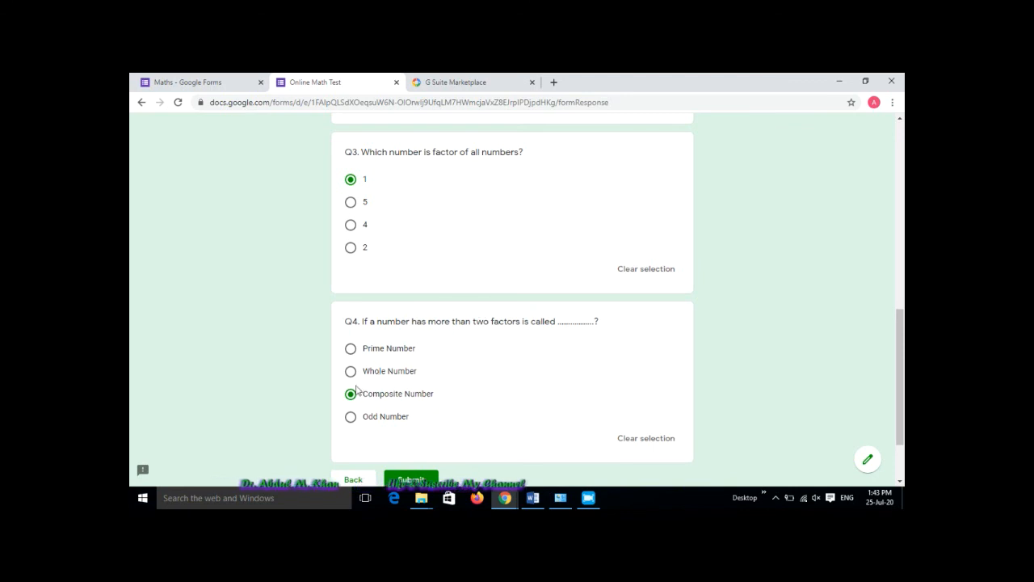
{"action": "left_click", "coordinate": [646, 438]}
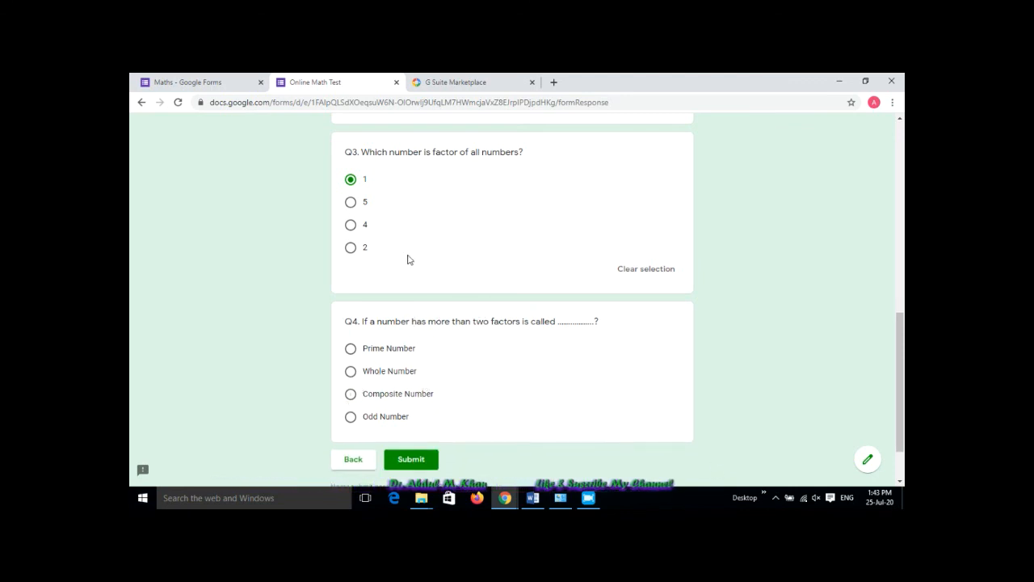
{"action": "scroll", "coordinate": [408, 259], "scroll_direction": "up", "scroll_amount": 1}
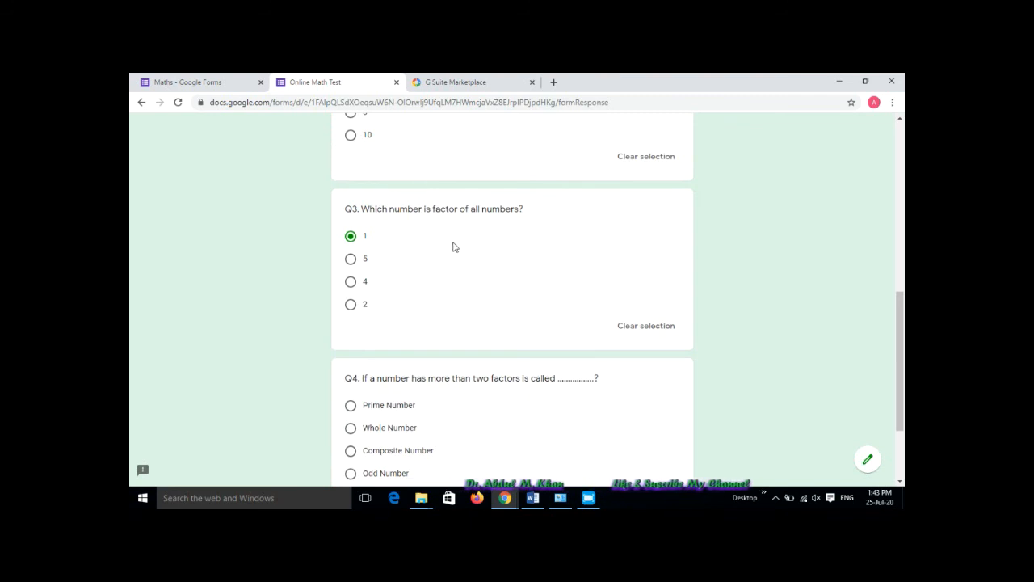
- Review the chosen answers and open the system clock to watch the current time against the form's closing time
{"action": "scroll", "coordinate": [477, 232], "scroll_direction": "up", "scroll_amount": 2}
{"action": "scroll", "coordinate": [477, 231], "scroll_direction": "up", "scroll_amount": 3}
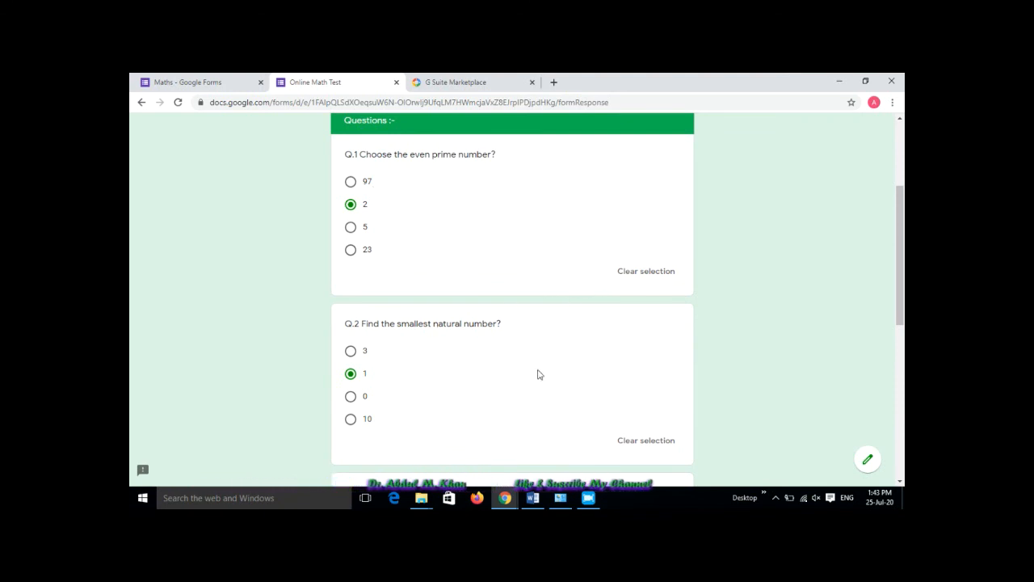
{"action": "mouse_move", "coordinate": [879, 499]}
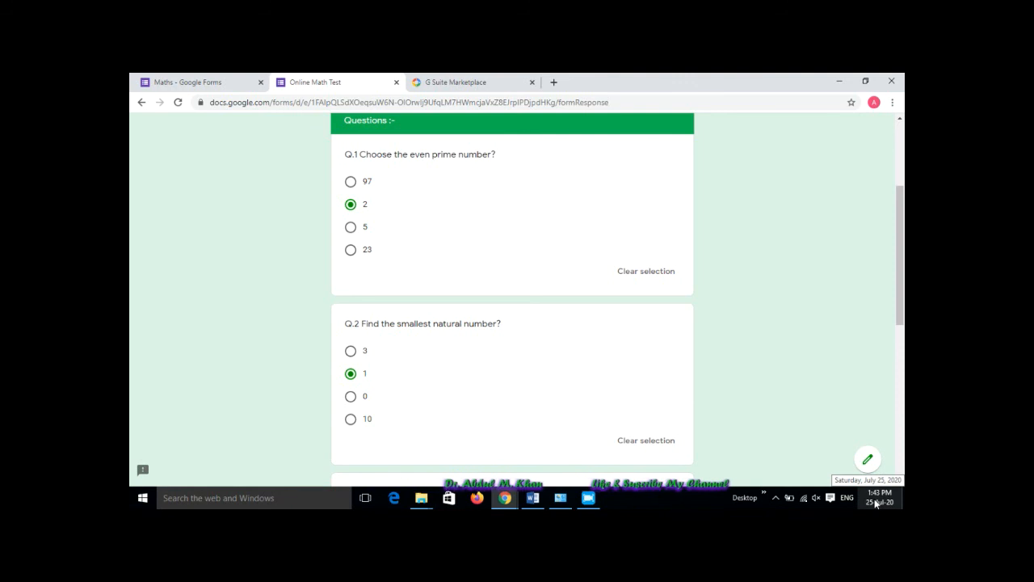
{"action": "left_click", "coordinate": [876, 502]}
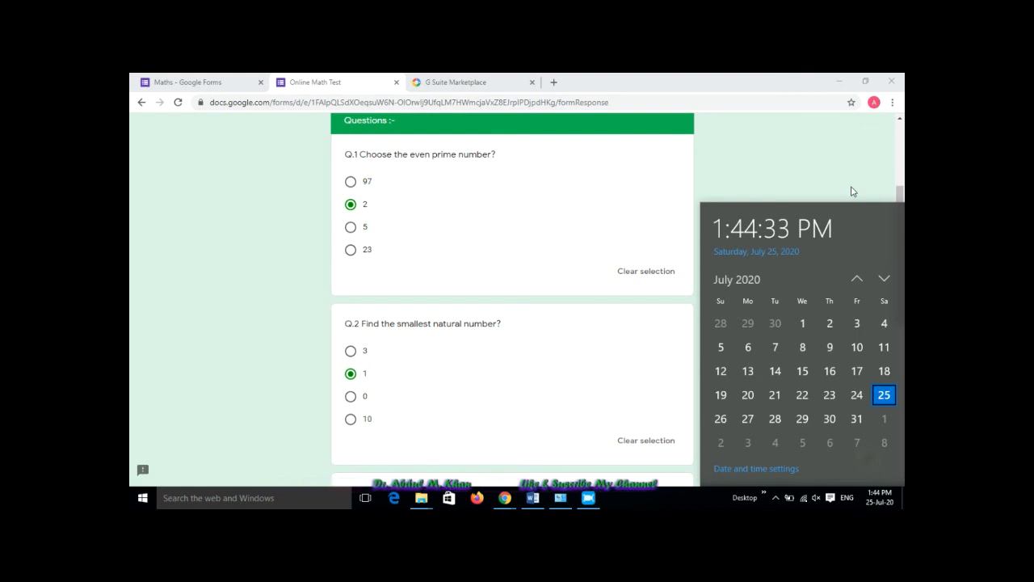
- Submit the quiz response with the Q4 question left unanswered, and close the submitted form
{"action": "scroll", "coordinate": [499, 307], "scroll_direction": "down", "scroll_amount": 5}
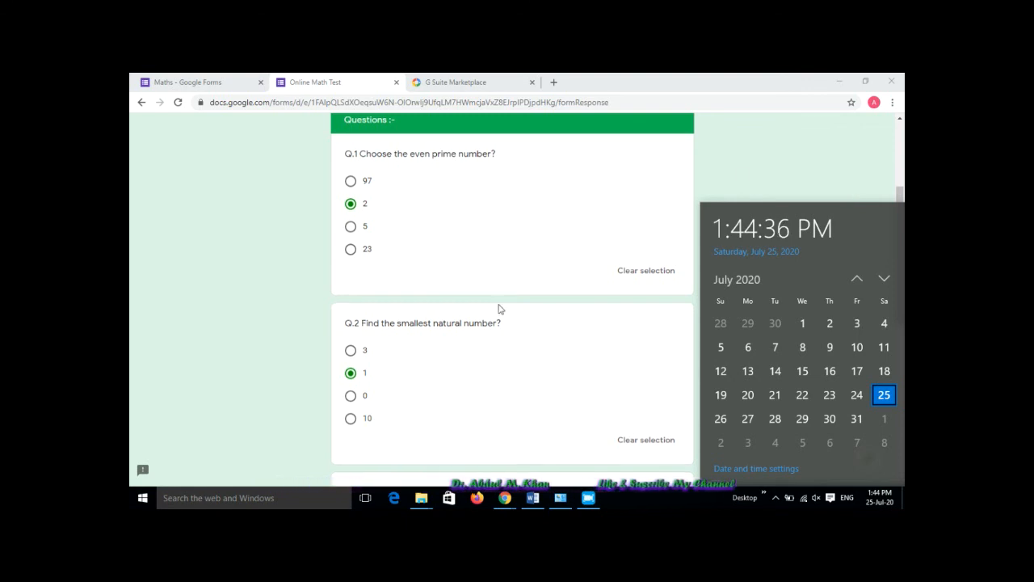
{"action": "scroll", "coordinate": [511, 371], "scroll_direction": "down", "scroll_amount": 2}
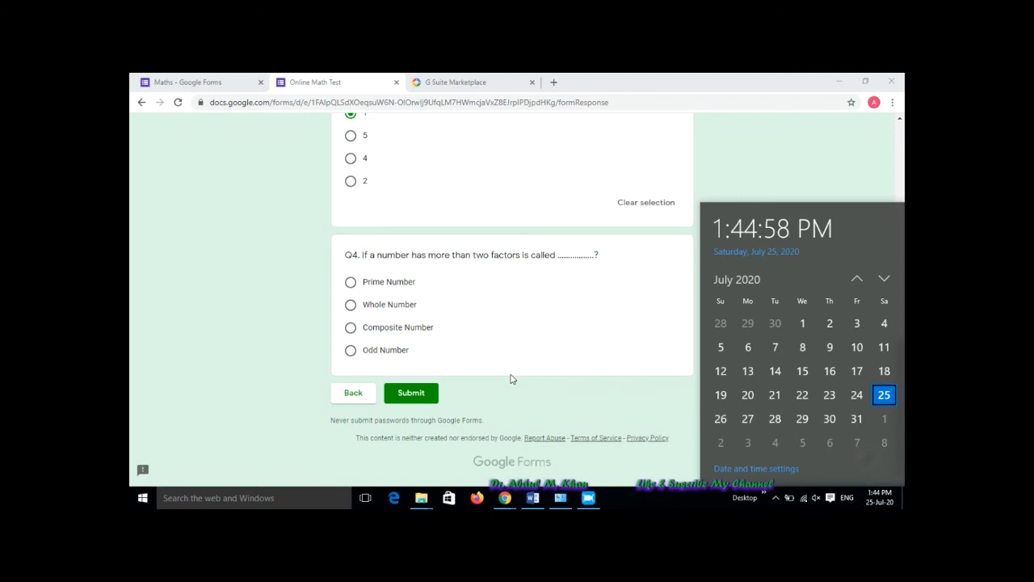
{"action": "left_click", "coordinate": [411, 393]}
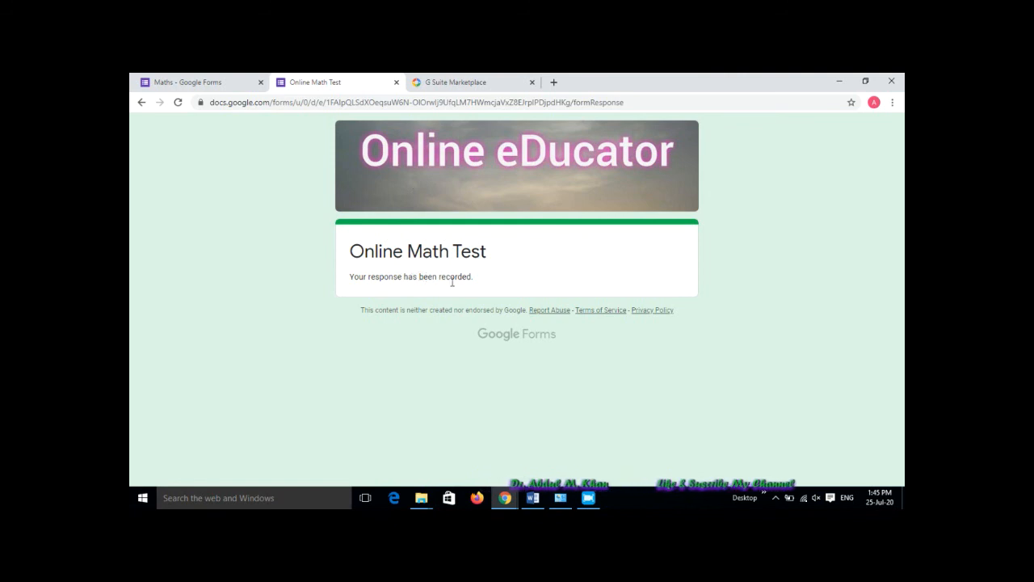
{"action": "left_click", "coordinate": [396, 83]}
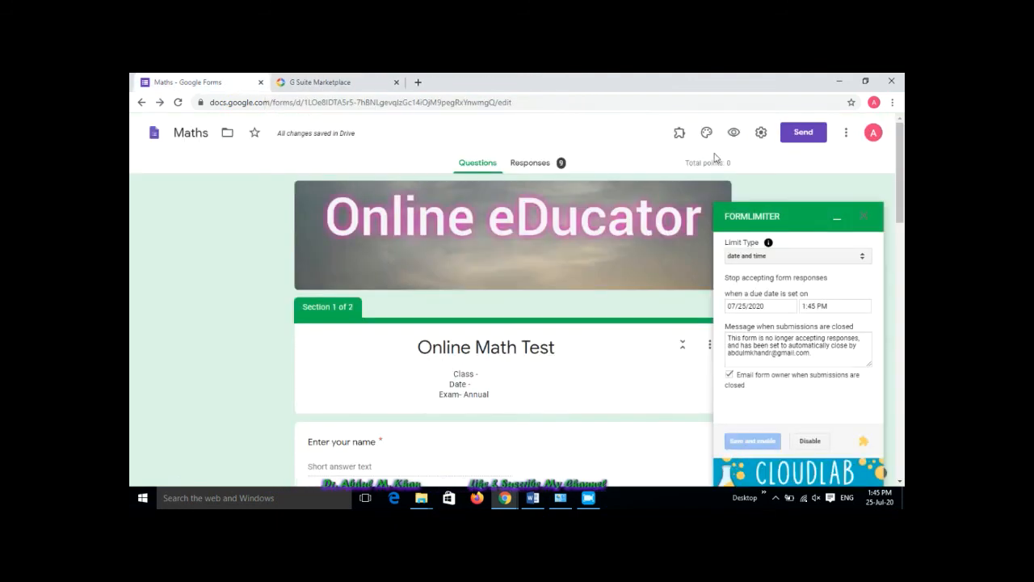
- Preview the form again, fill in the respondent's name and mobile number, and try to continue to the Questions section
{"action": "left_click", "coordinate": [735, 134]}
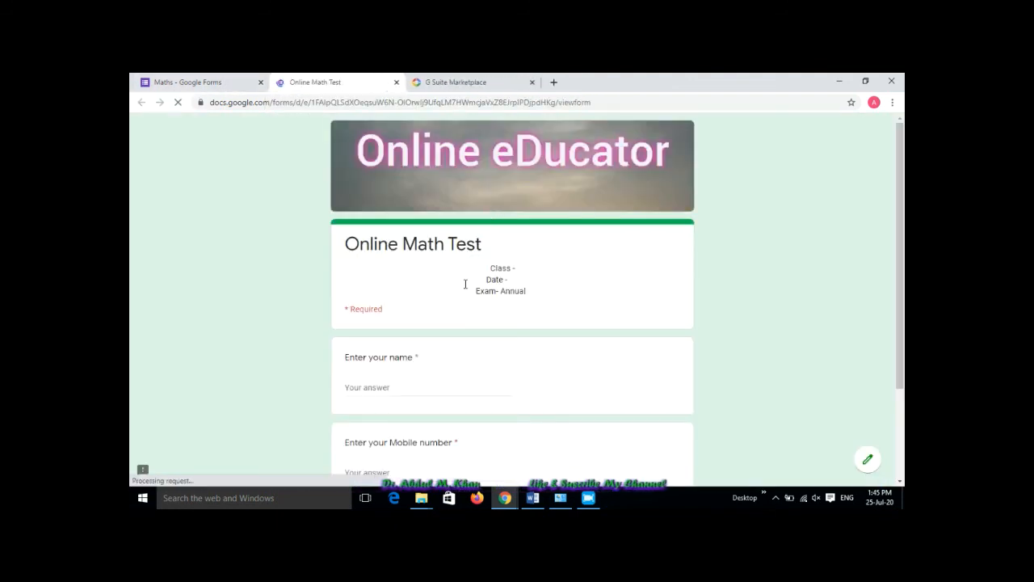
{"action": "scroll", "coordinate": [468, 355], "scroll_direction": "down", "scroll_amount": 2}
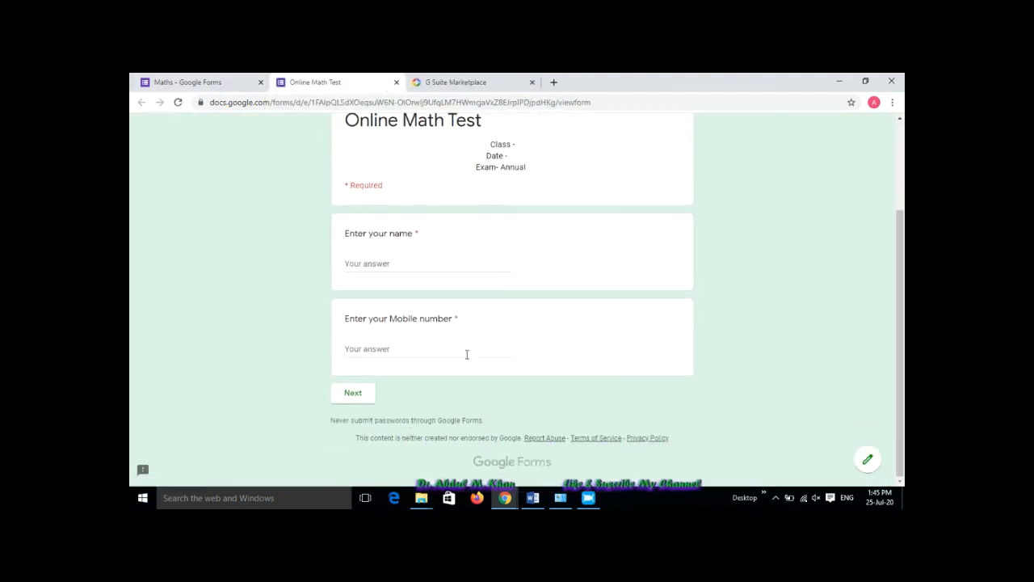
{"action": "left_click", "coordinate": [365, 398]}
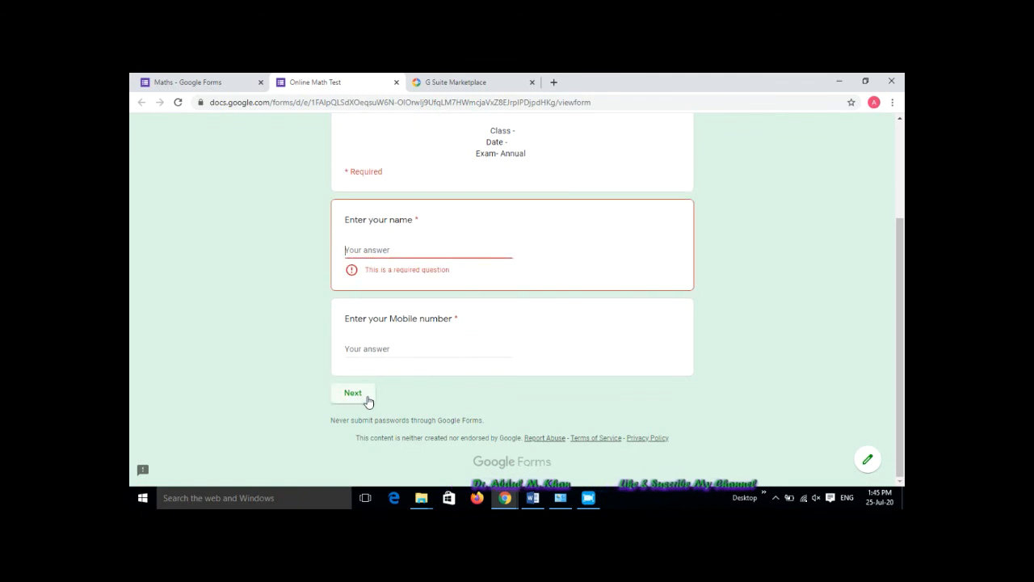
{"action": "left_click", "coordinate": [377, 251]}
{"action": "type", "text": "asd"}
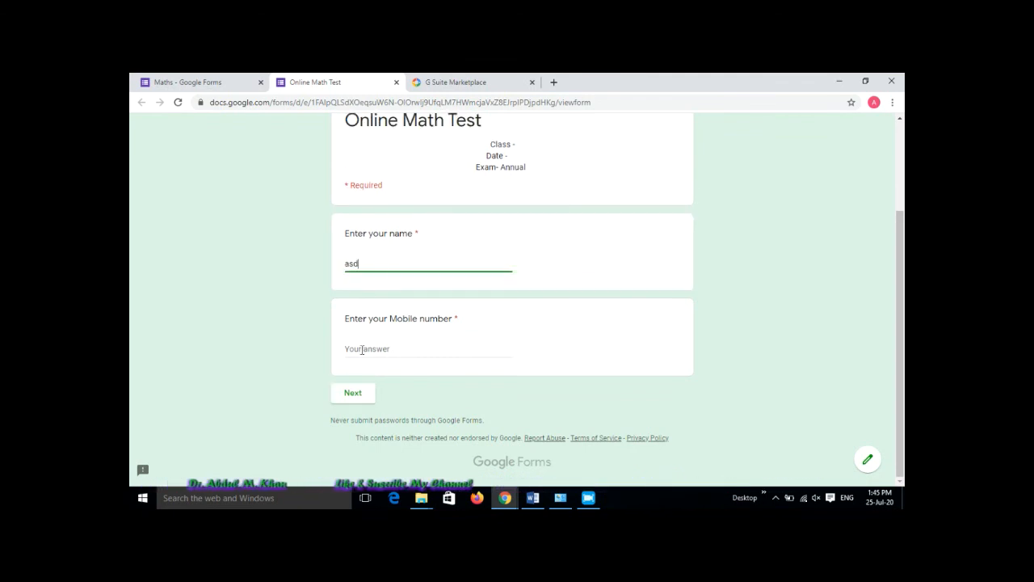
{"action": "left_click", "coordinate": [358, 399]}
{"action": "type", "text": "2312"}
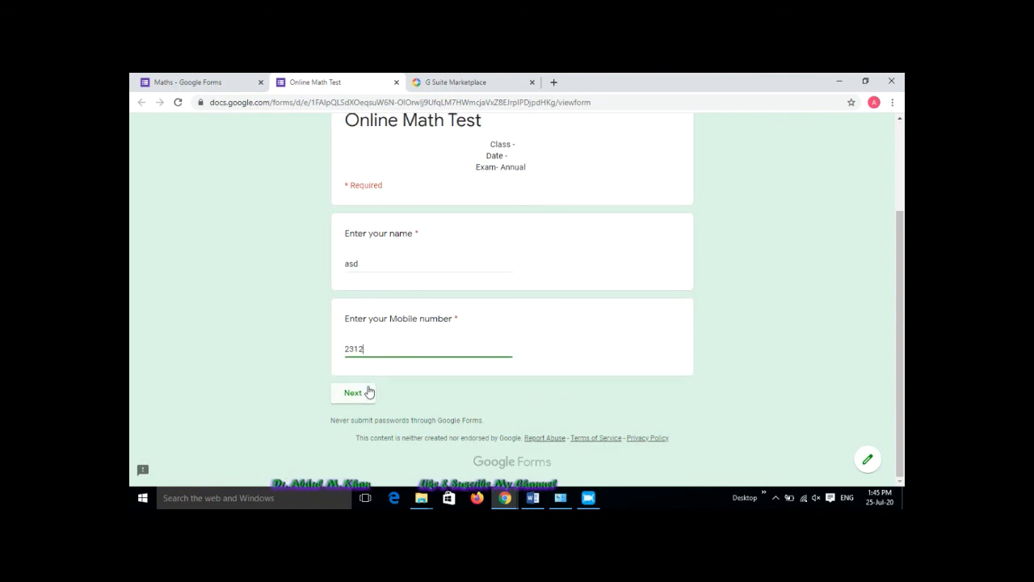
{"action": "left_click", "coordinate": [362, 393]}
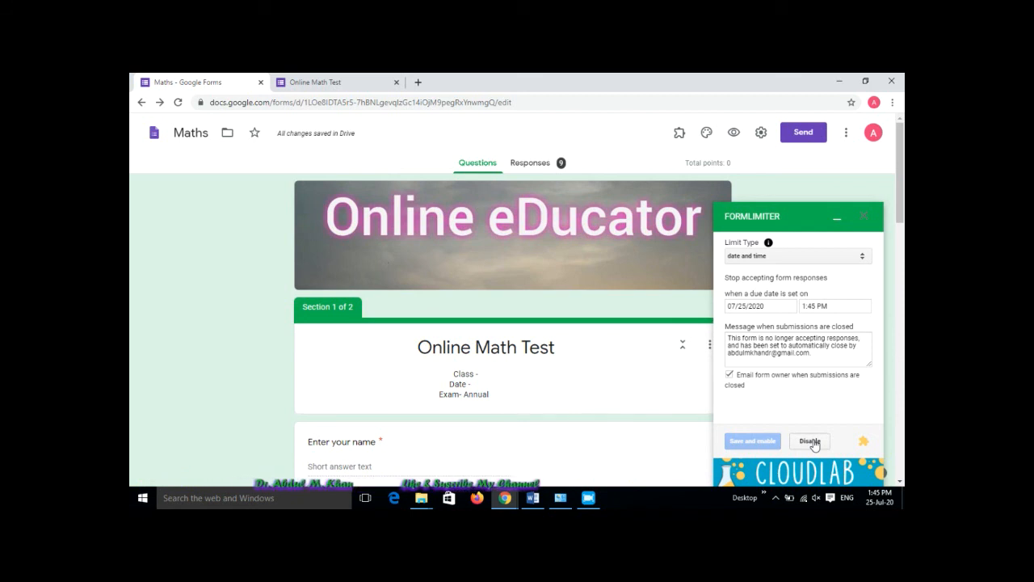
- Disable the date and time limit in formLimiter, and look through the form's individual responses
{"action": "left_click", "coordinate": [810, 441]}
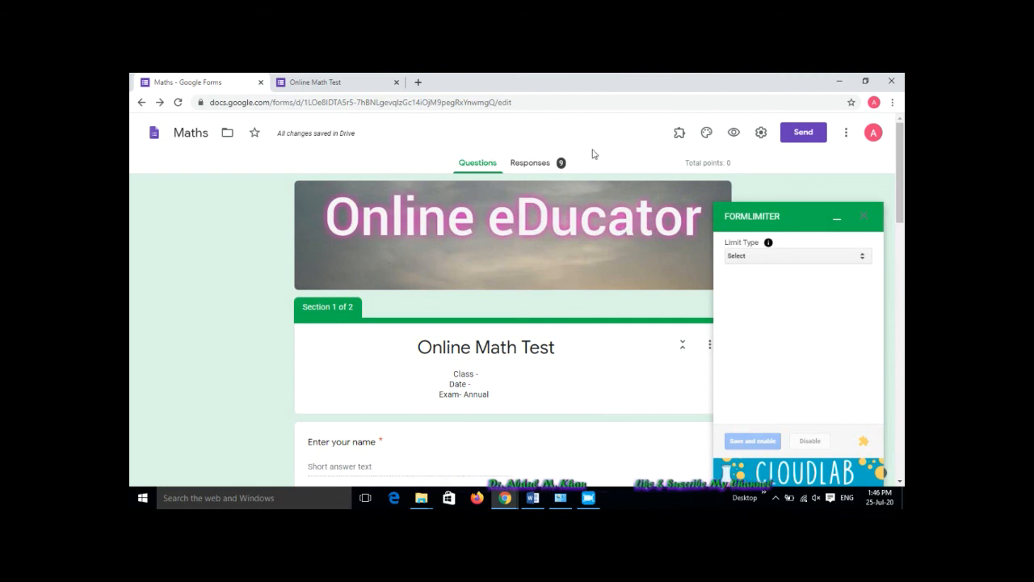
{"action": "left_click", "coordinate": [540, 165]}
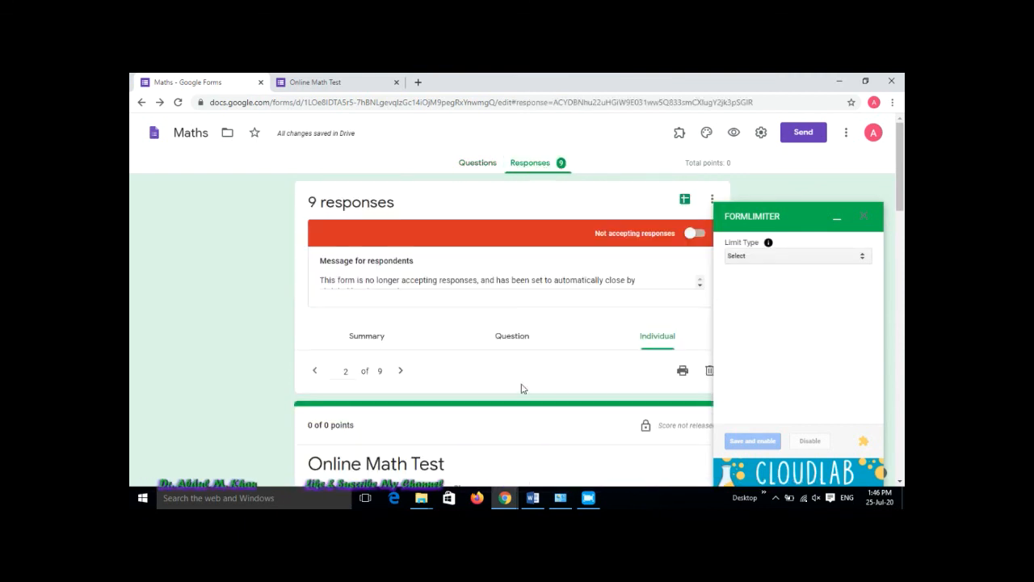
{"action": "scroll", "coordinate": [521, 388], "scroll_direction": "down", "scroll_amount": 5}
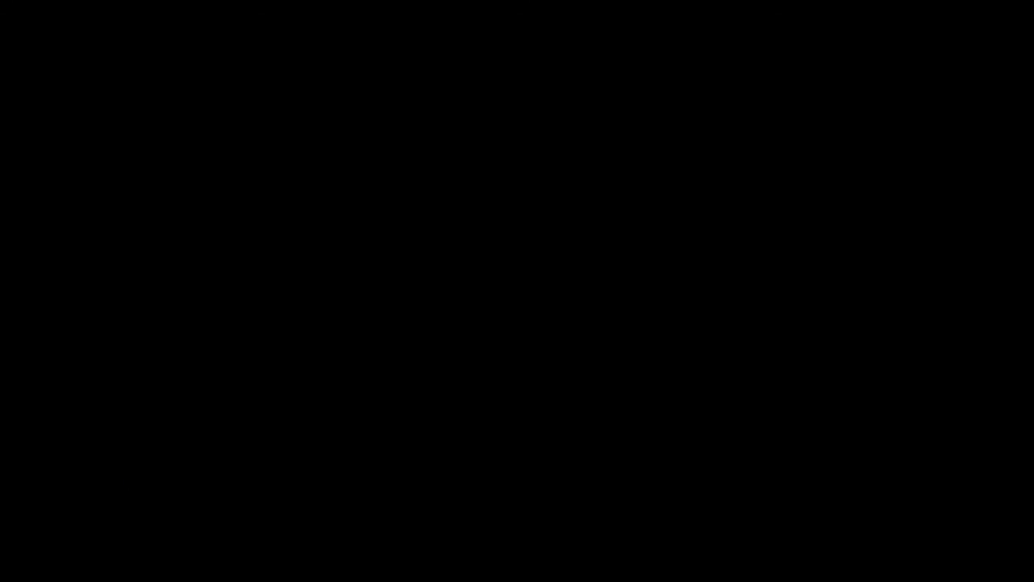